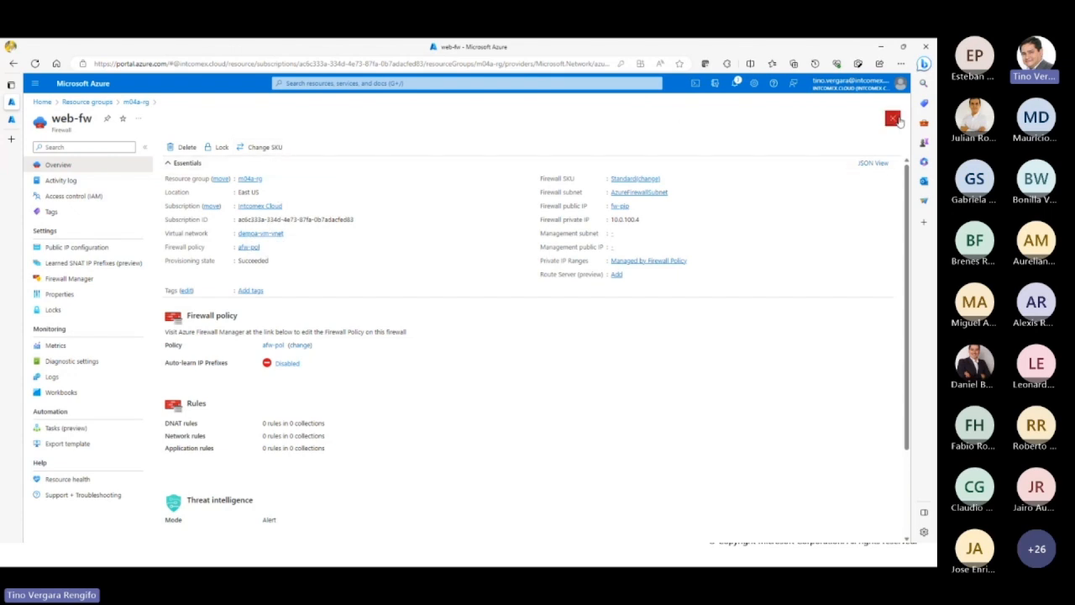
# Step: Open the afw-pol firewall policy in the m04a-rg resource group and go to its network rules
pyautogui.click(893, 118)
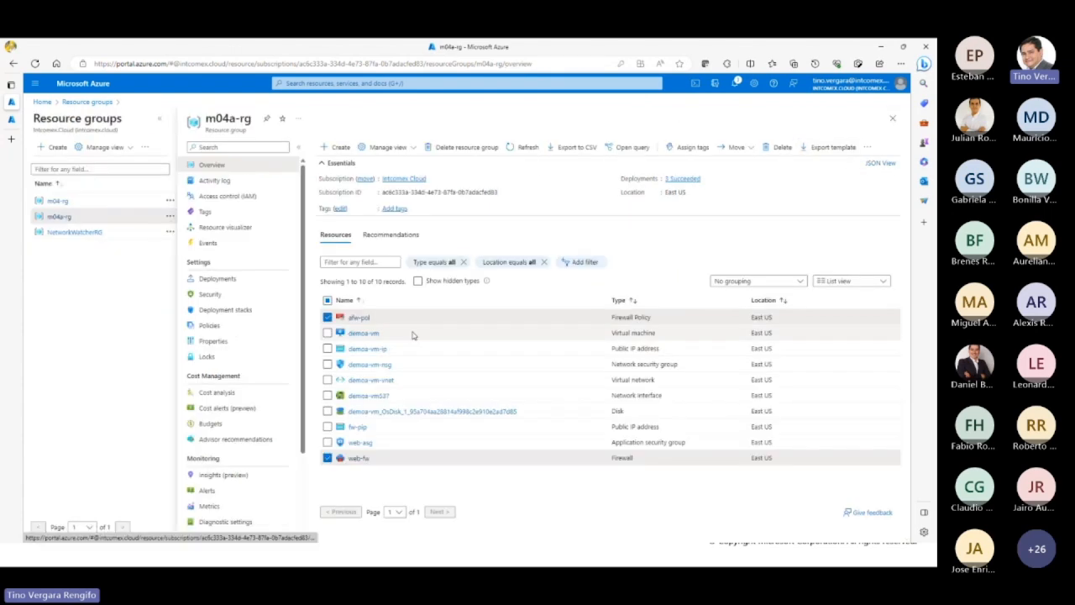
pyautogui.click(361, 317)
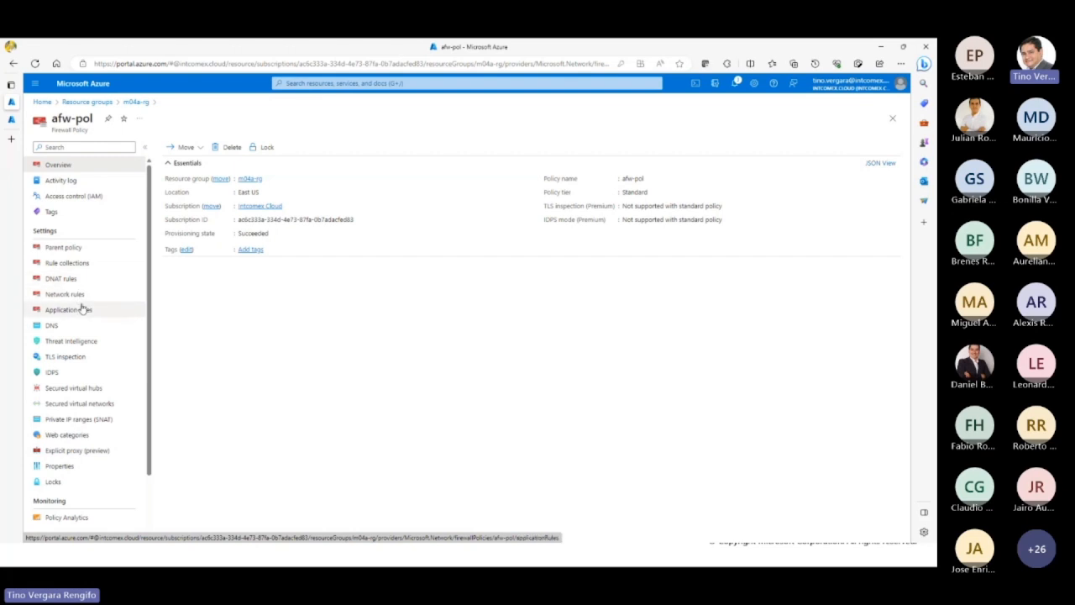
pyautogui.click(69, 267)
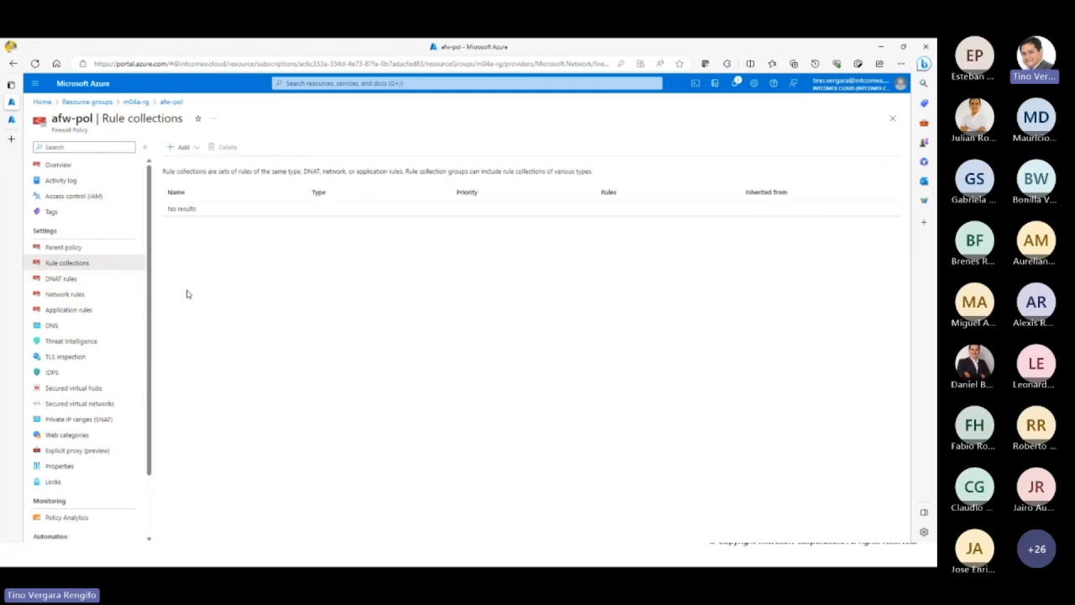
pyautogui.click(186, 147)
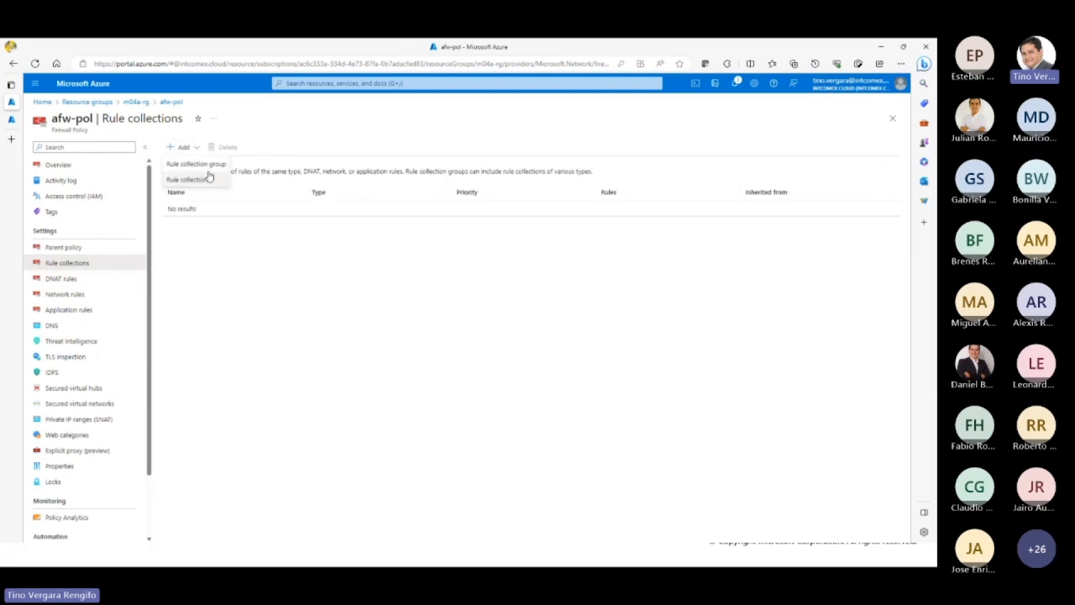
pyautogui.click(215, 289)
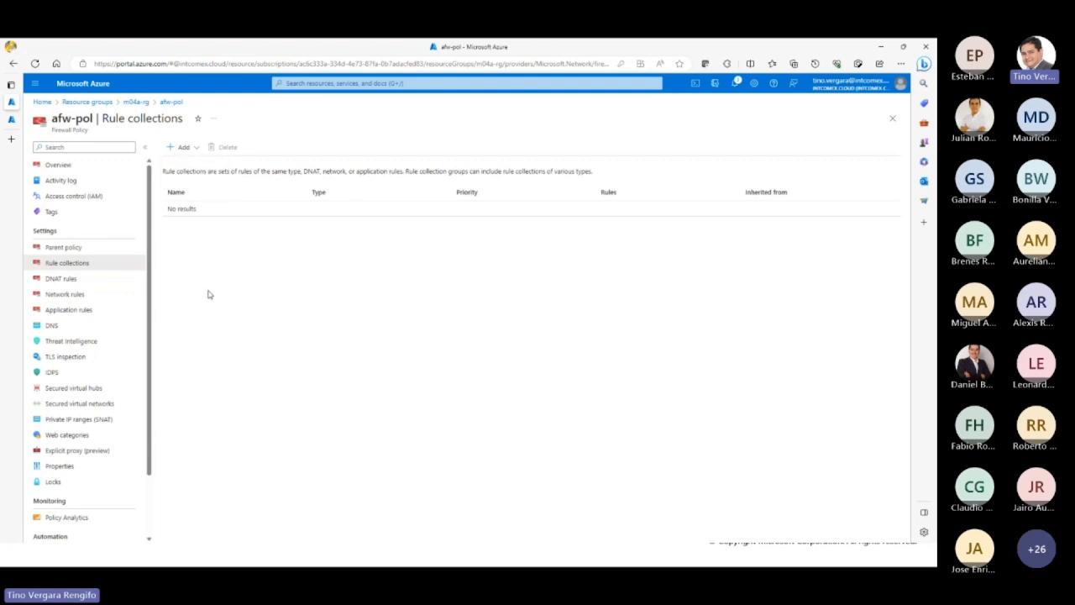
pyautogui.click(72, 295)
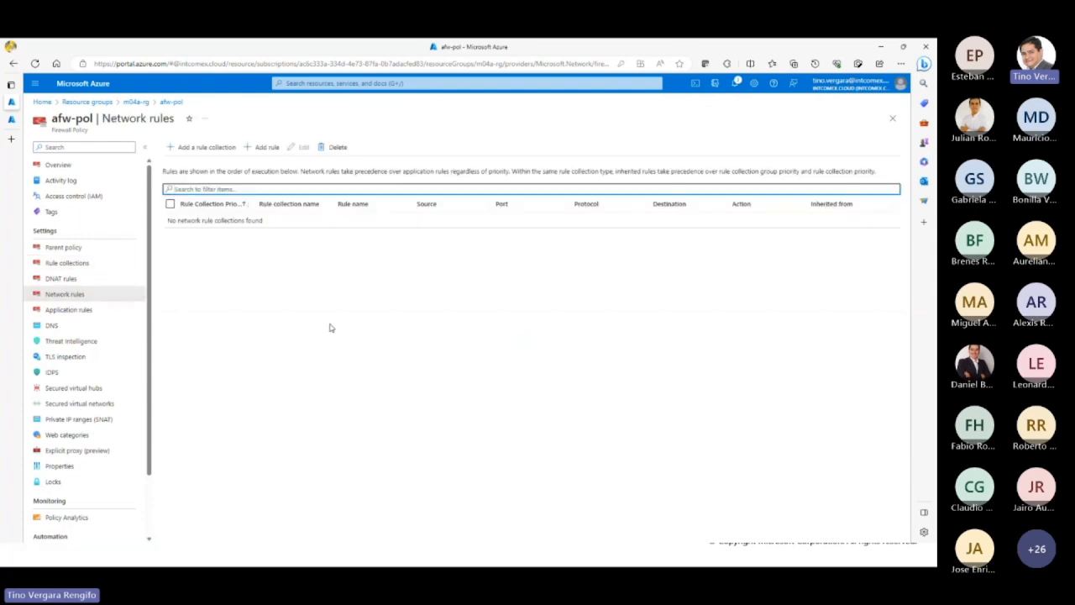
# Step: Try to add a network rule directly to the afw-pol policy
pyautogui.click(212, 155)
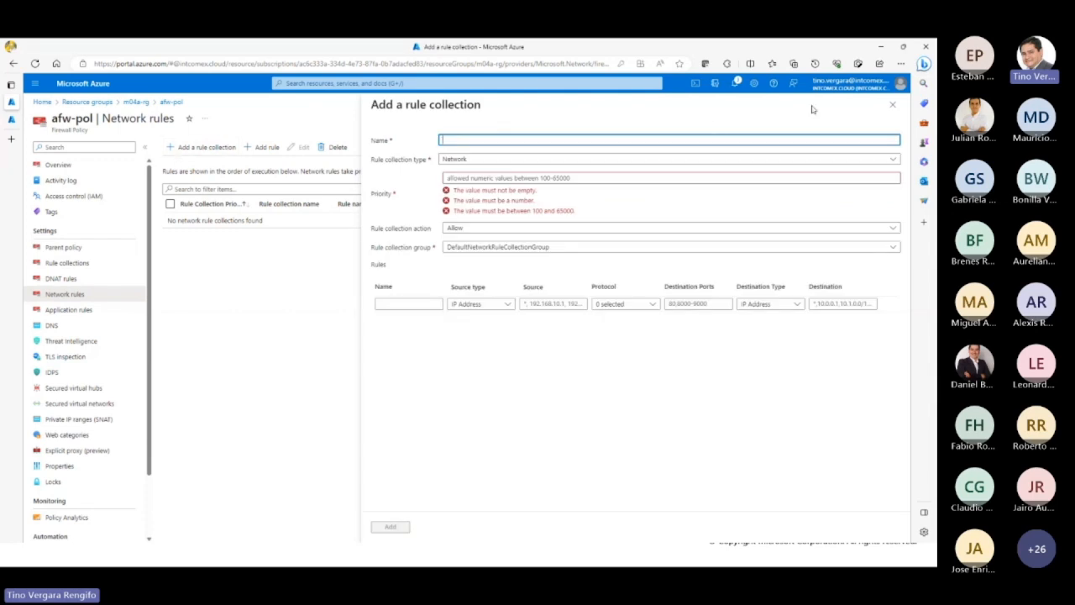
pyautogui.click(892, 104)
pyautogui.click(259, 153)
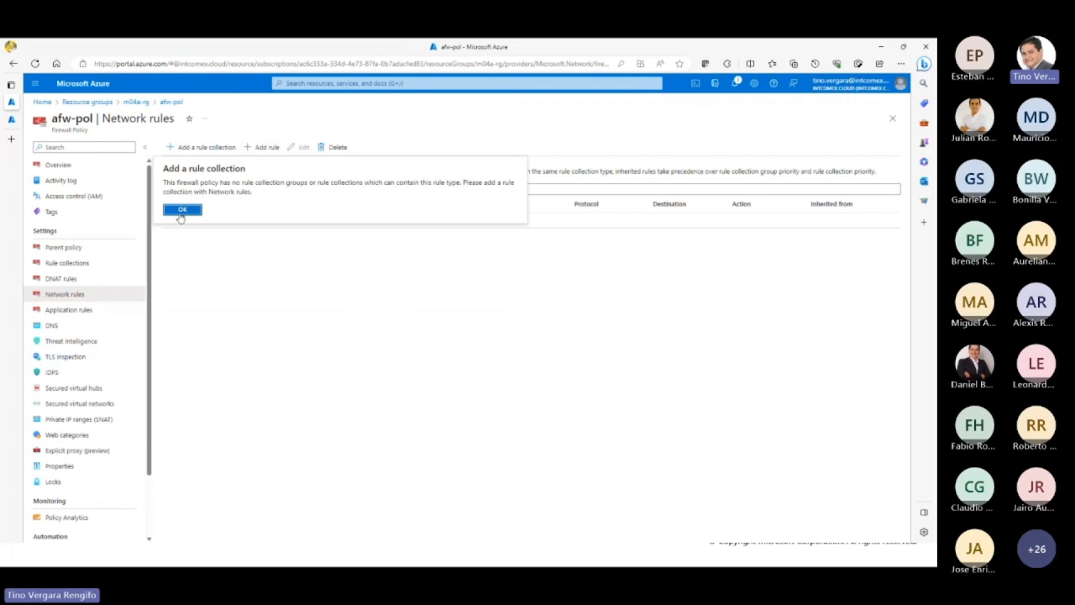
pyautogui.click(181, 209)
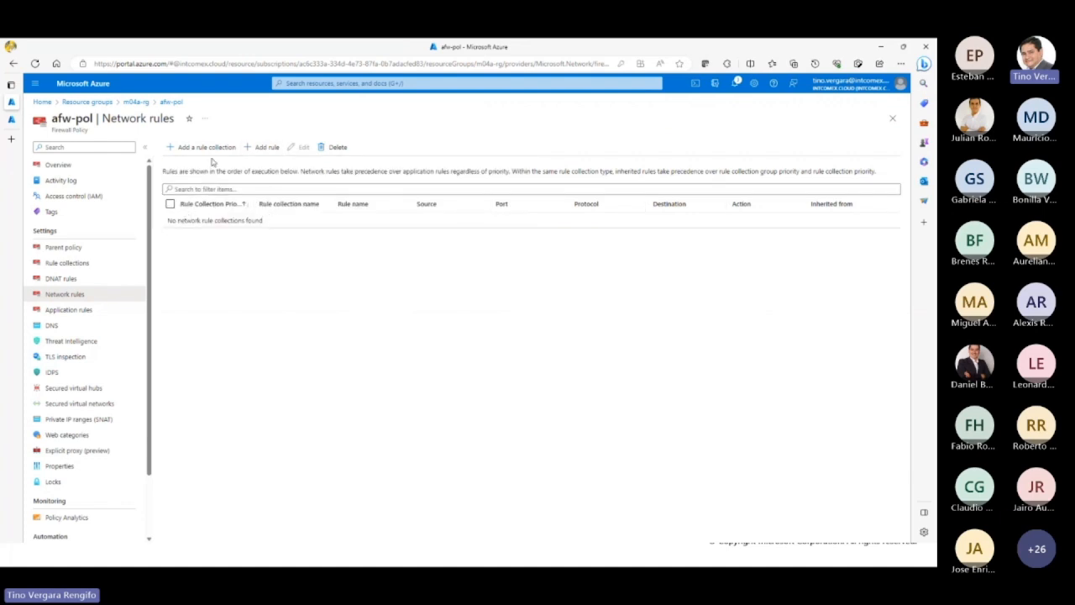
pyautogui.click(259, 149)
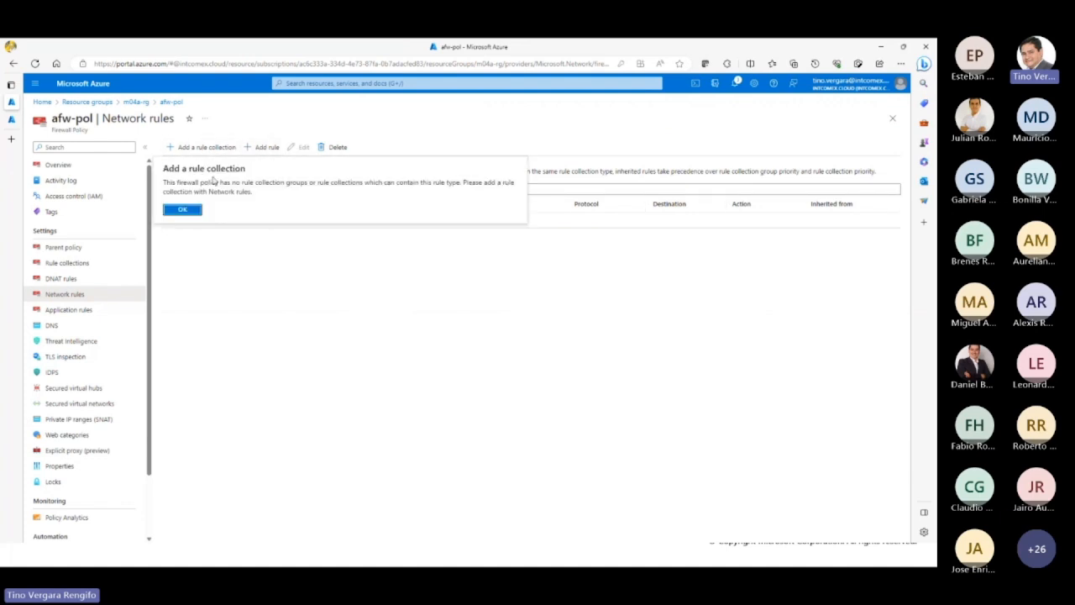
pyautogui.click(187, 210)
# Step: Start a new rule collection of type Network named netw-col with priority 500
pyautogui.click(216, 146)
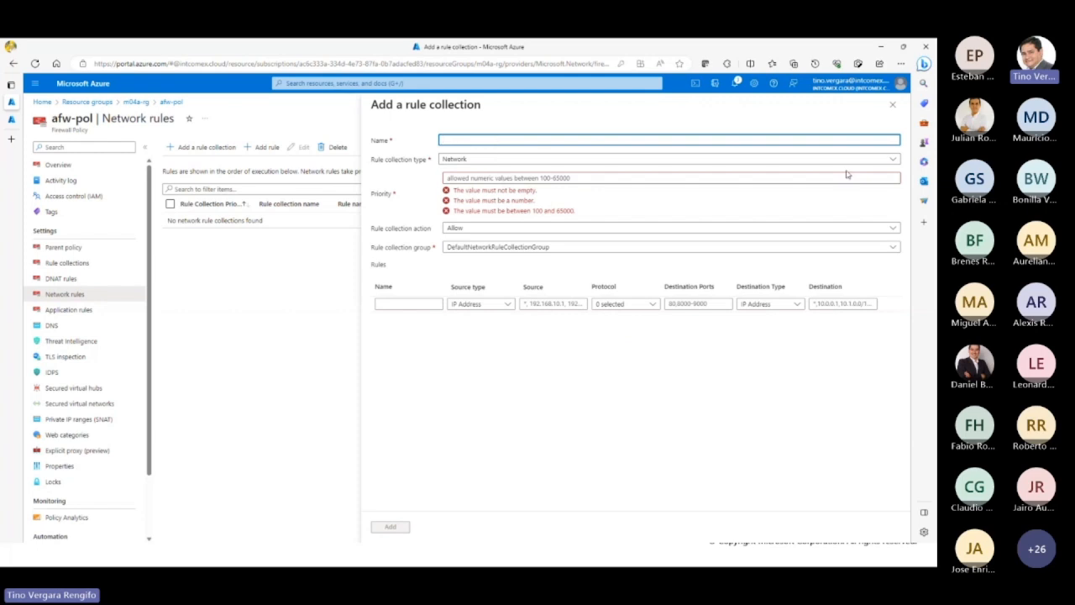
pyautogui.click(886, 159)
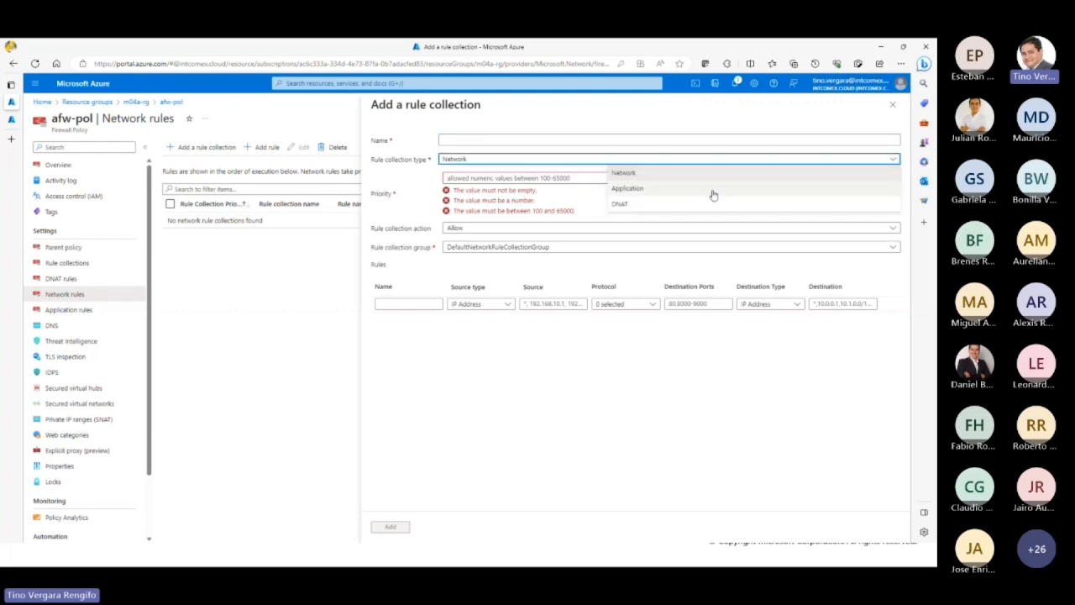
pyautogui.click(638, 175)
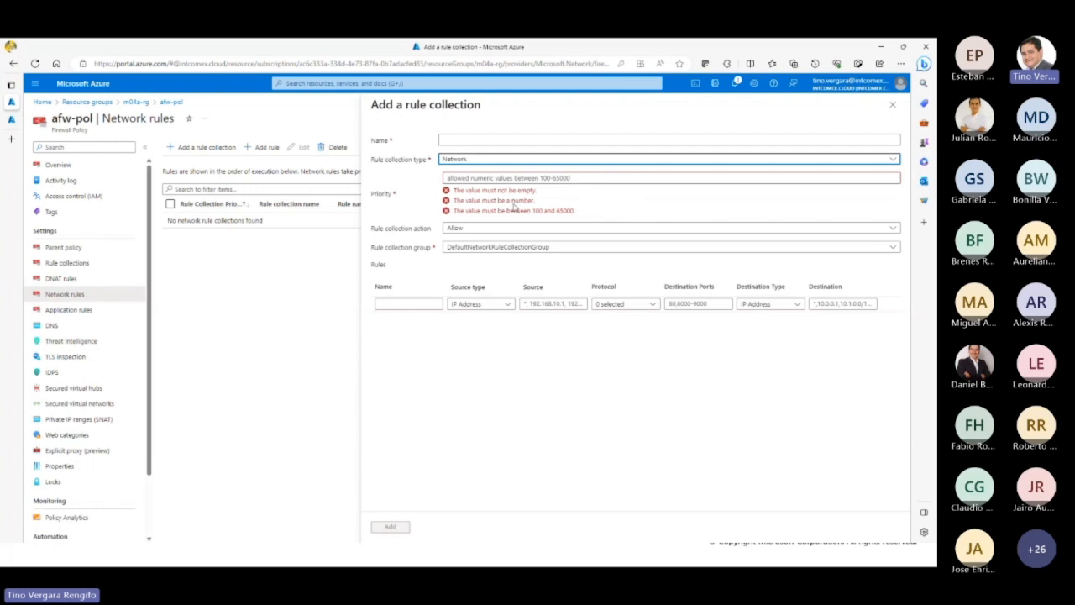
pyautogui.click(509, 141)
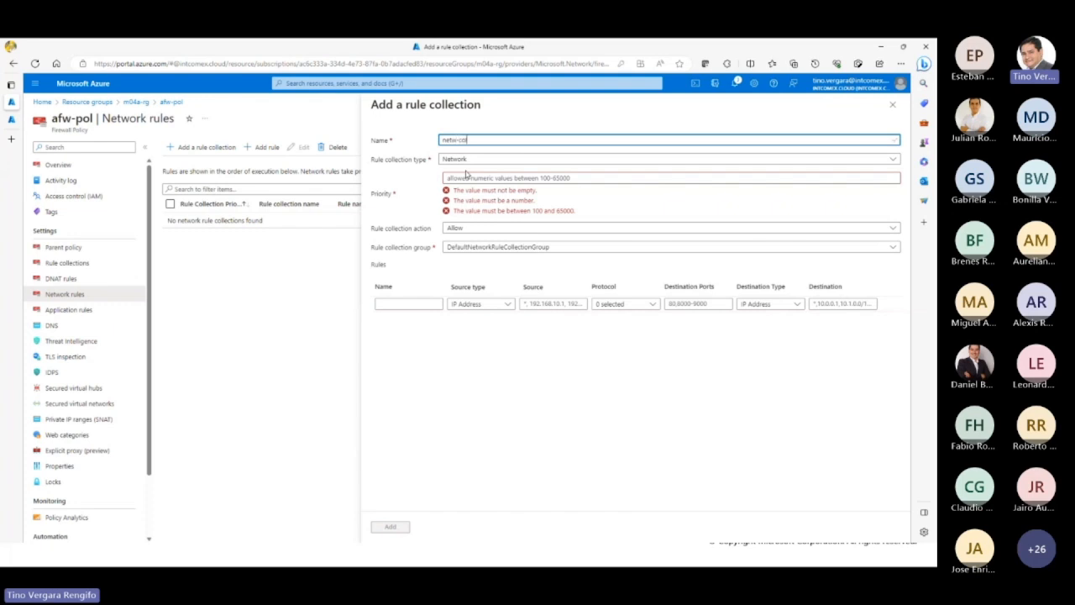
pyautogui.click(496, 178)
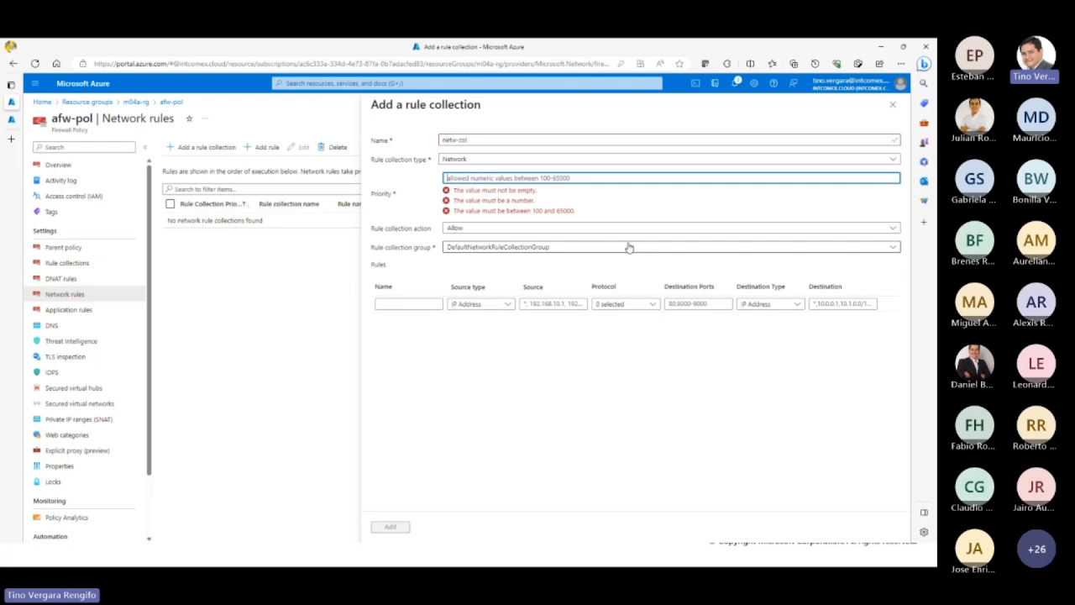
pyautogui.write('500')
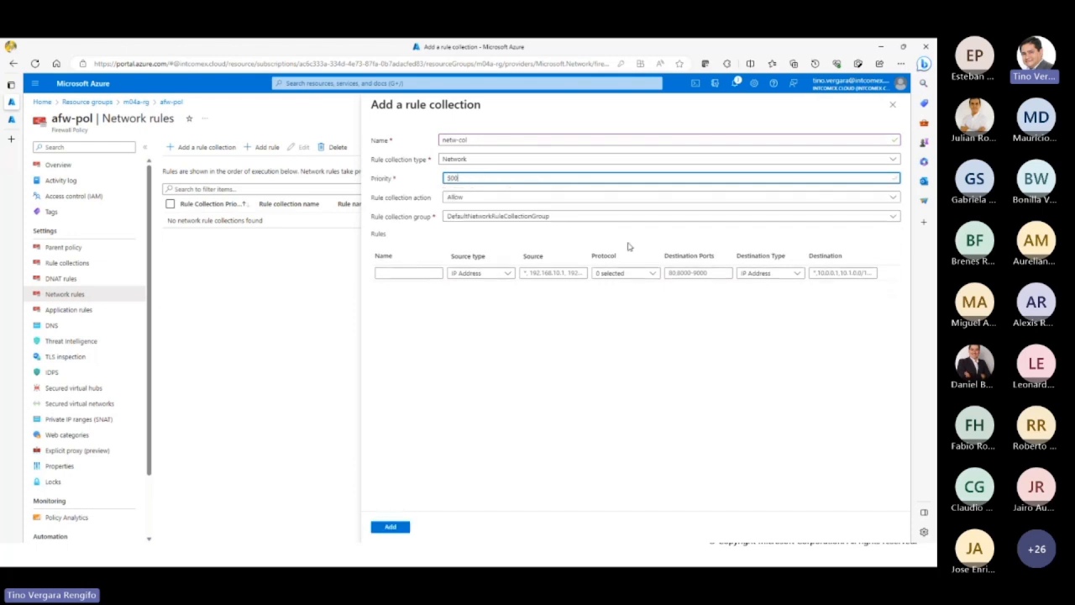
# Step: Review the available rule collection actions and rule collection groups for netw-col
pyautogui.click(531, 202)
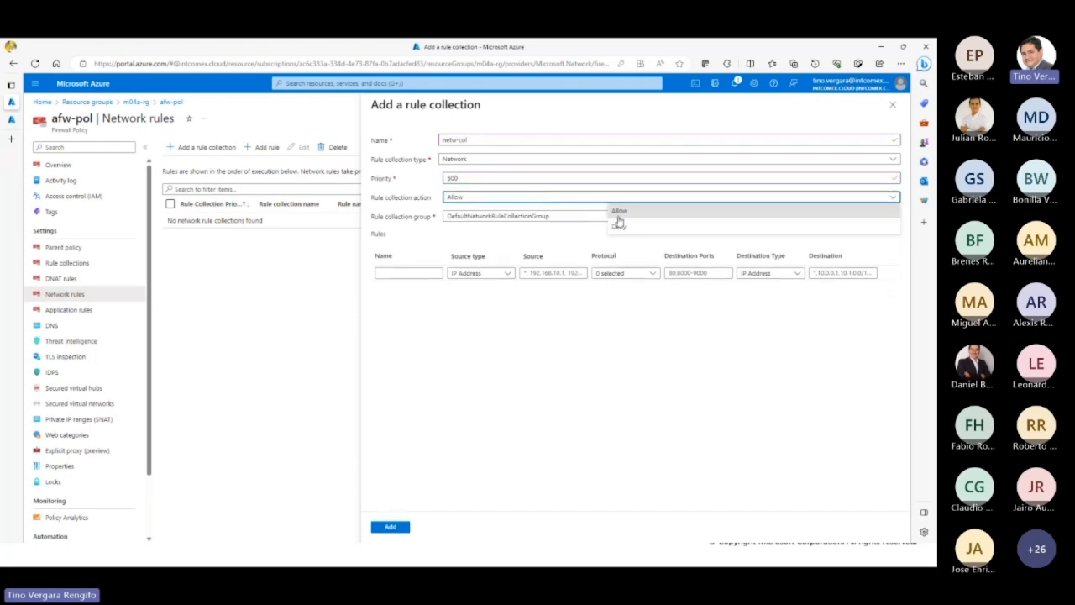
pyautogui.click(559, 215)
pyautogui.click(549, 217)
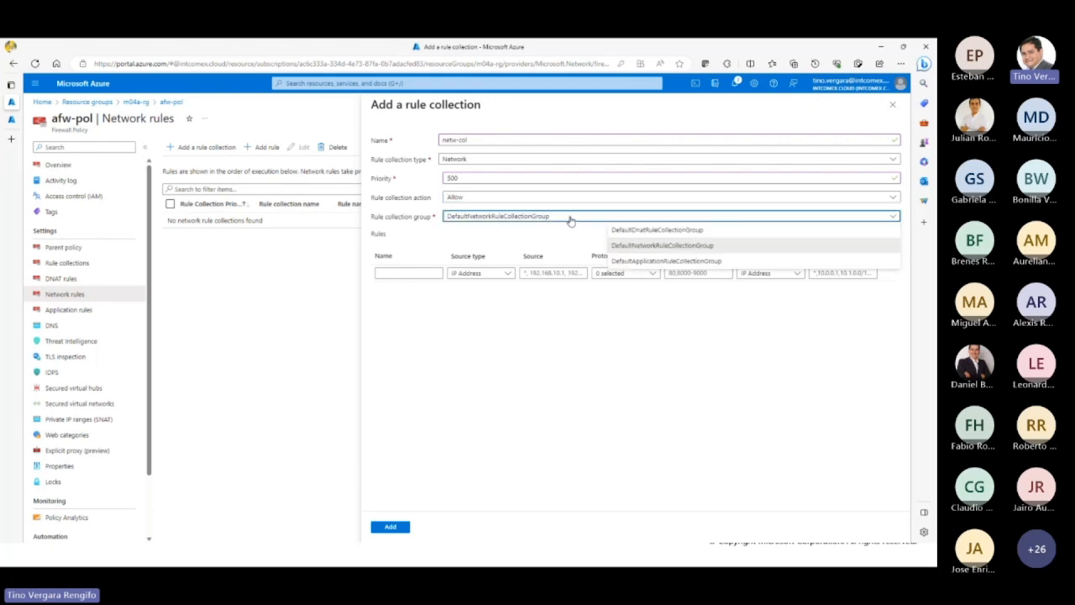
pyautogui.click(569, 220)
pyautogui.click(535, 219)
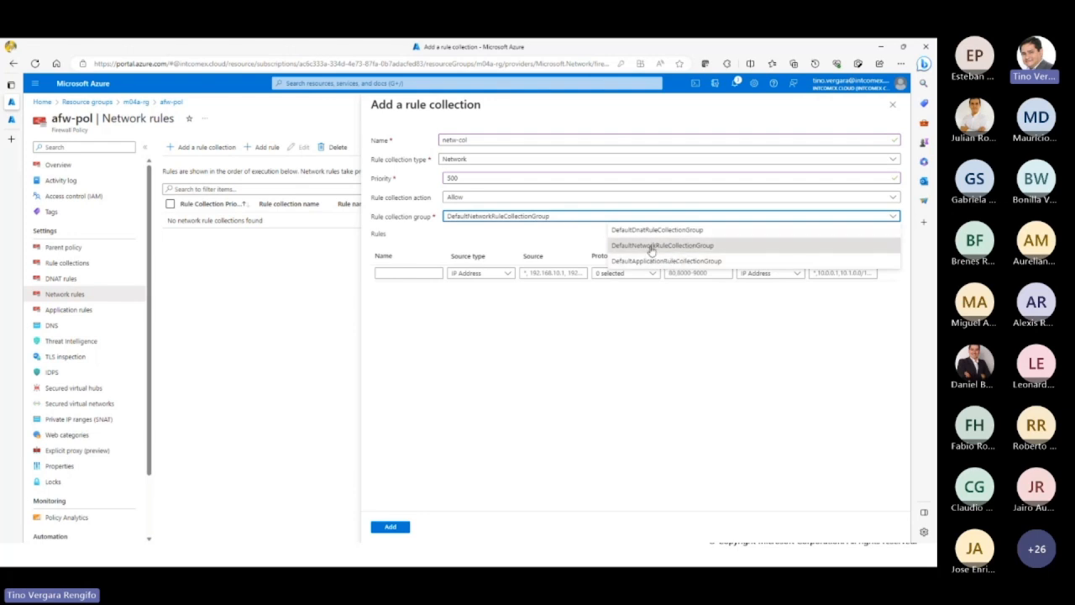
pyautogui.click(490, 308)
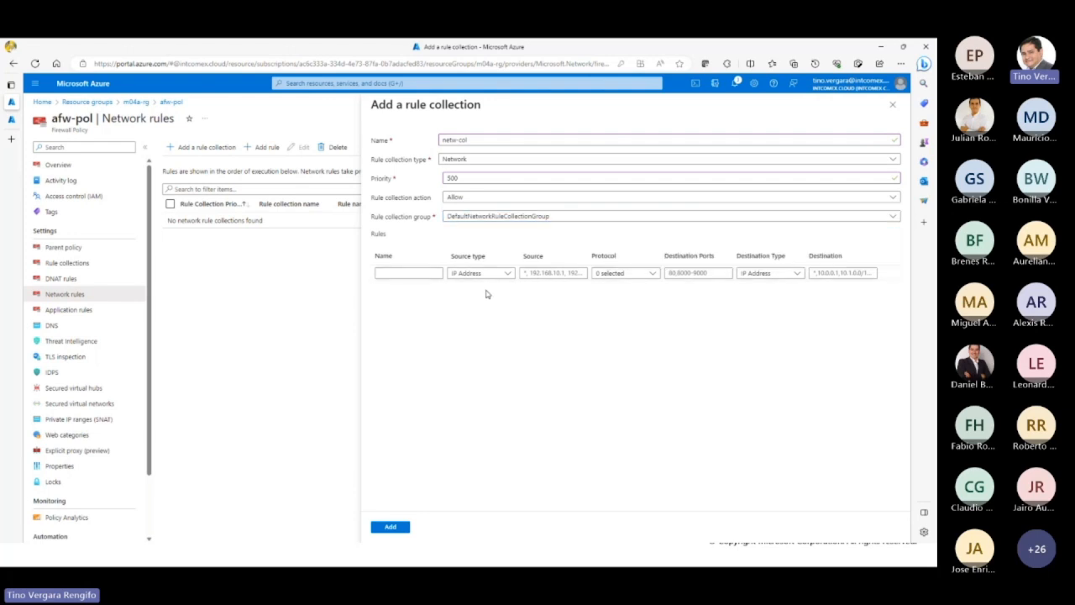
# Step: Examine the rule row's source type options and its source, destination port and destination fields
pyautogui.click(427, 273)
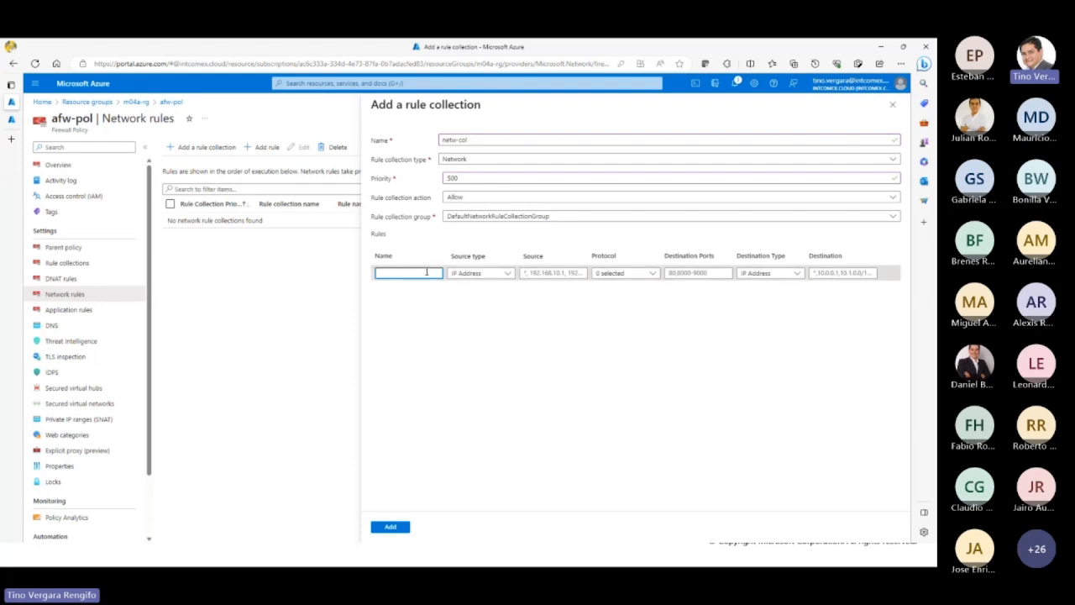
pyautogui.click(497, 276)
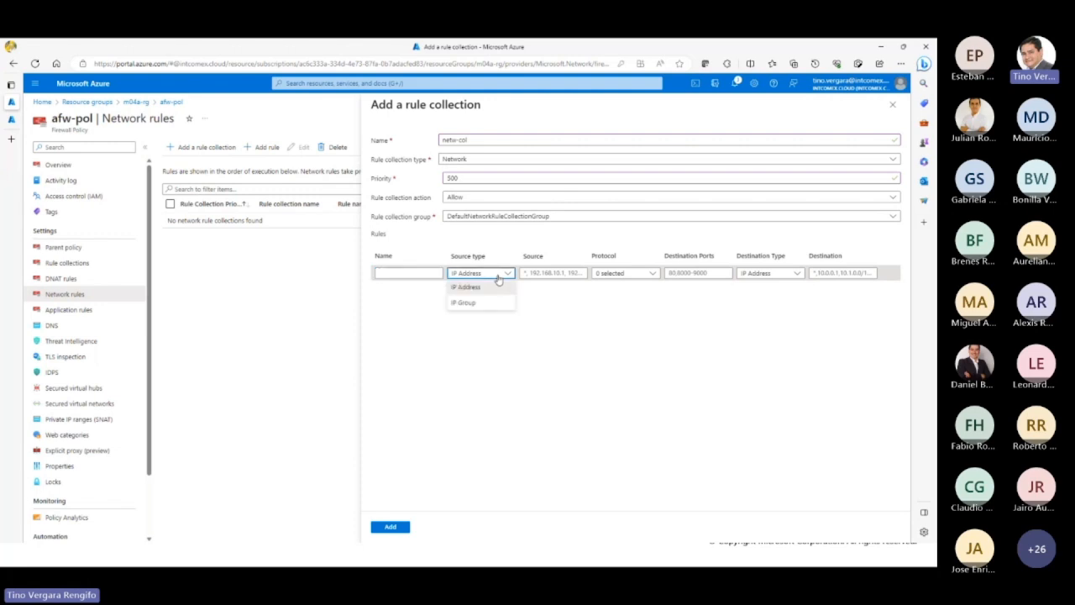
pyautogui.click(530, 248)
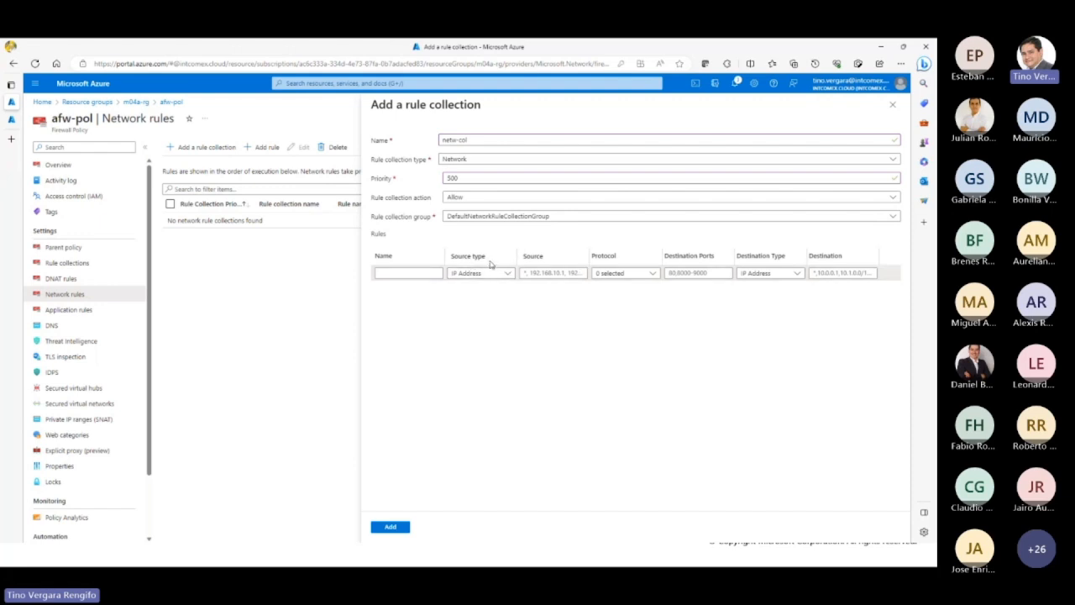
pyautogui.doubleClick(477, 256)
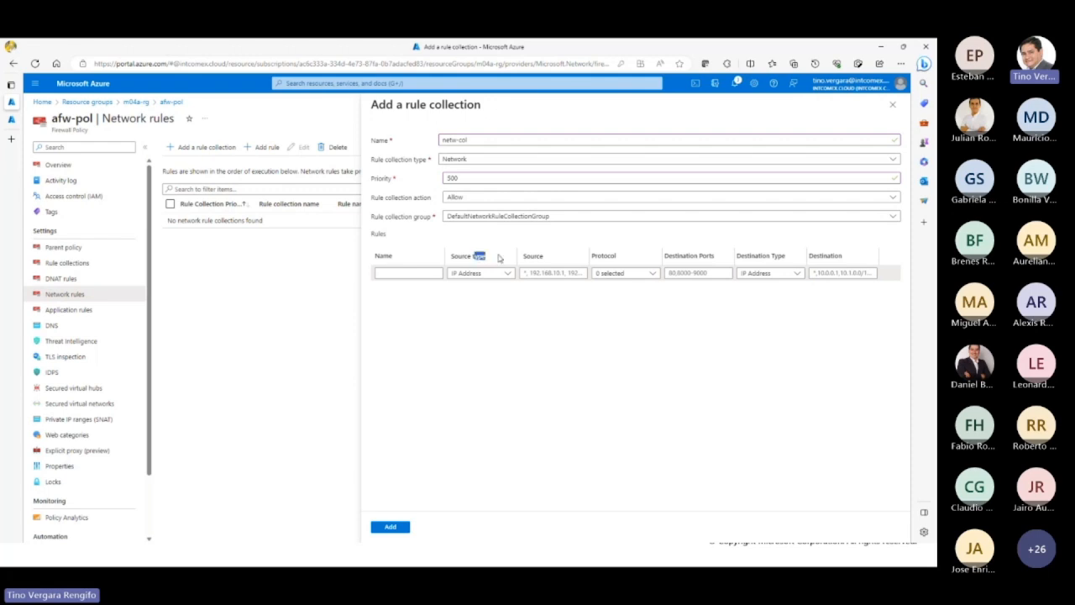
pyautogui.click(544, 274)
pyautogui.doubleClick(708, 257)
pyautogui.moveTo(772, 258); pyautogui.dragTo(859, 261)
pyautogui.click(828, 312)
# Step: Name the first rule RDP, with IP Address as its source type and * as its source
pyautogui.click(433, 273)
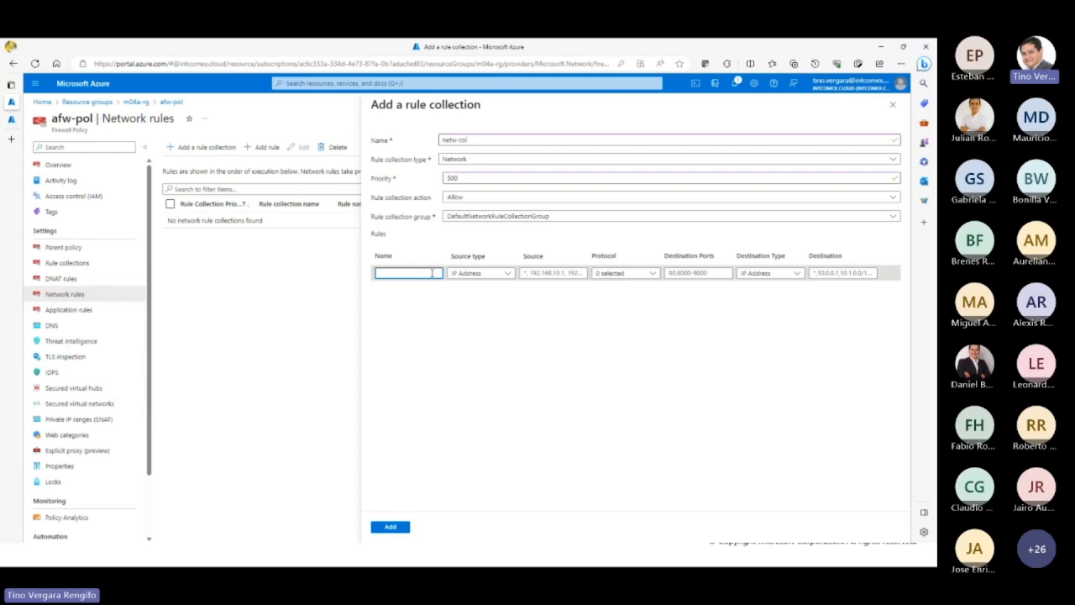
pyautogui.write('RDP')
pyautogui.click(494, 277)
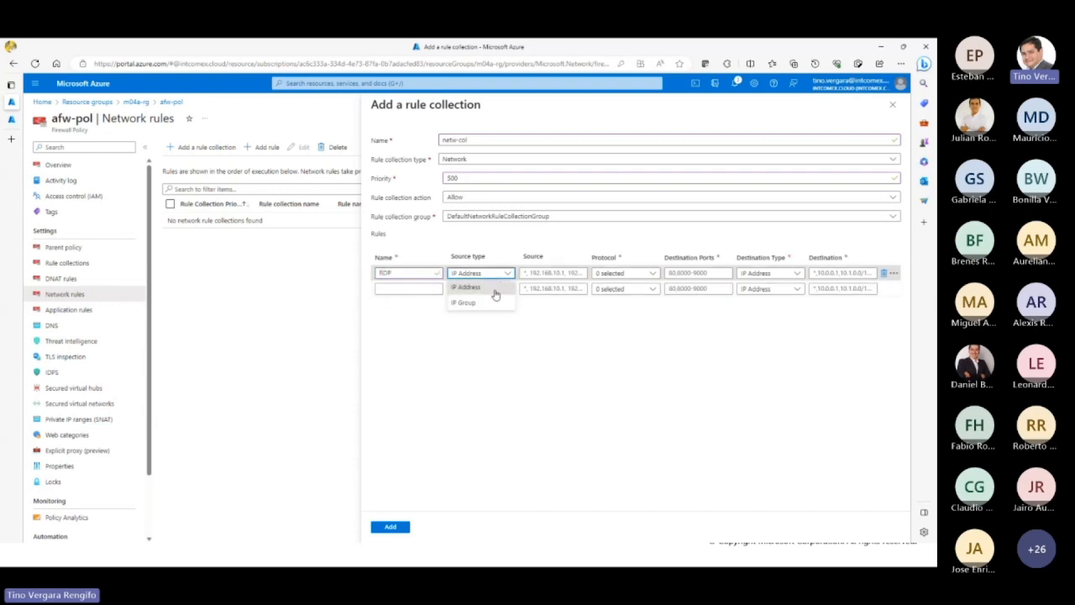
pyautogui.click(480, 302)
pyautogui.click(553, 278)
pyautogui.click(492, 276)
pyautogui.click(492, 286)
pyautogui.click(565, 272)
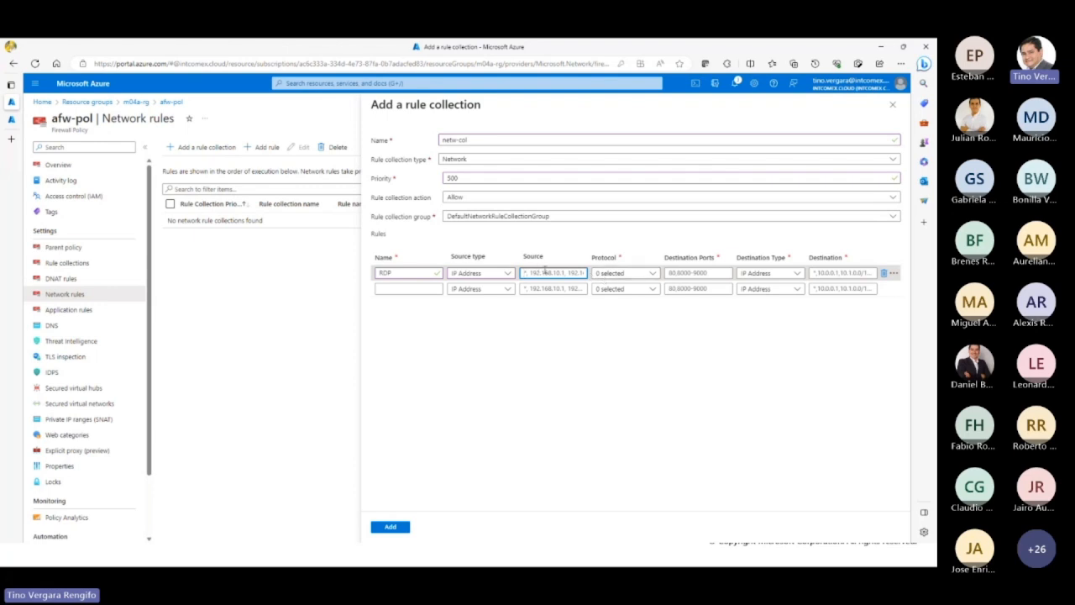
pyautogui.write('*')
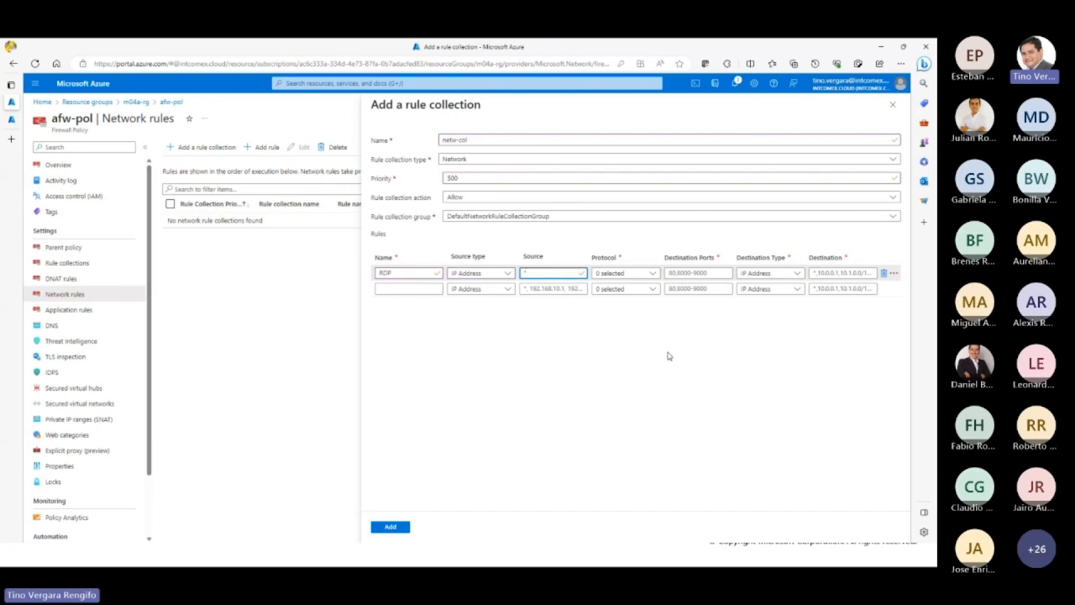
# Step: Set the RDP rule's protocol to TCP and its destination port to 3389
pyautogui.click(653, 275)
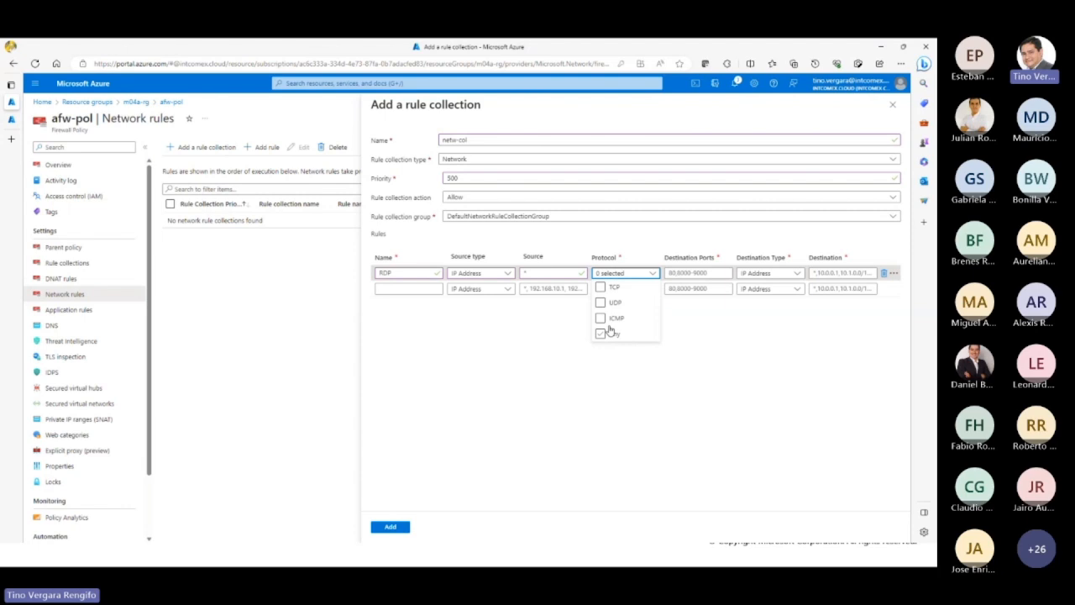
pyautogui.click(600, 288)
pyautogui.click(675, 274)
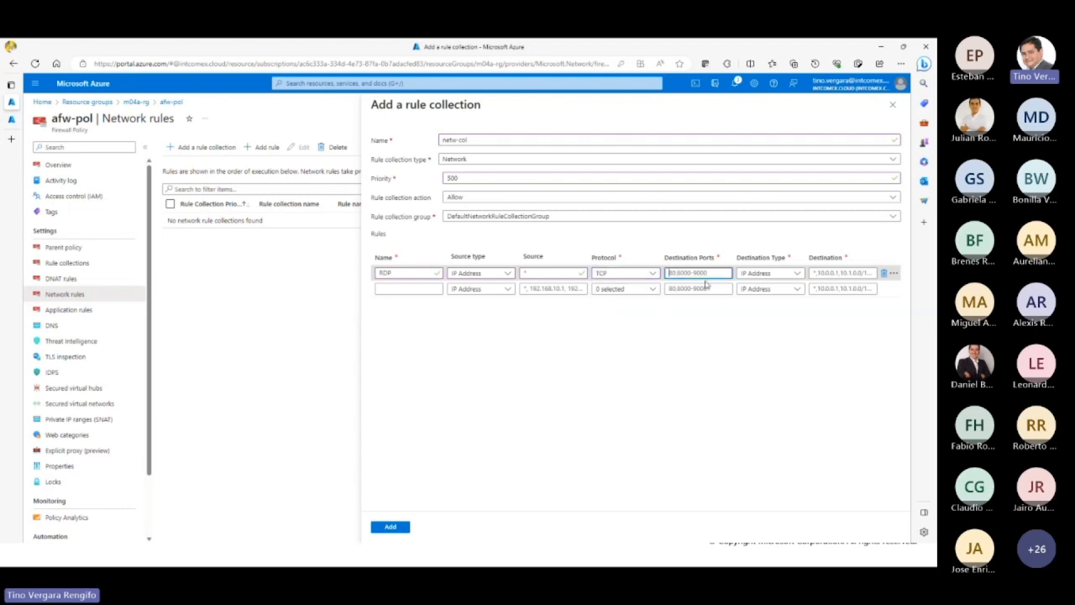
pyautogui.write('3389')
# Step: Change the RDP rule's protocol to Any and clear its destination port
pyautogui.click(652, 277)
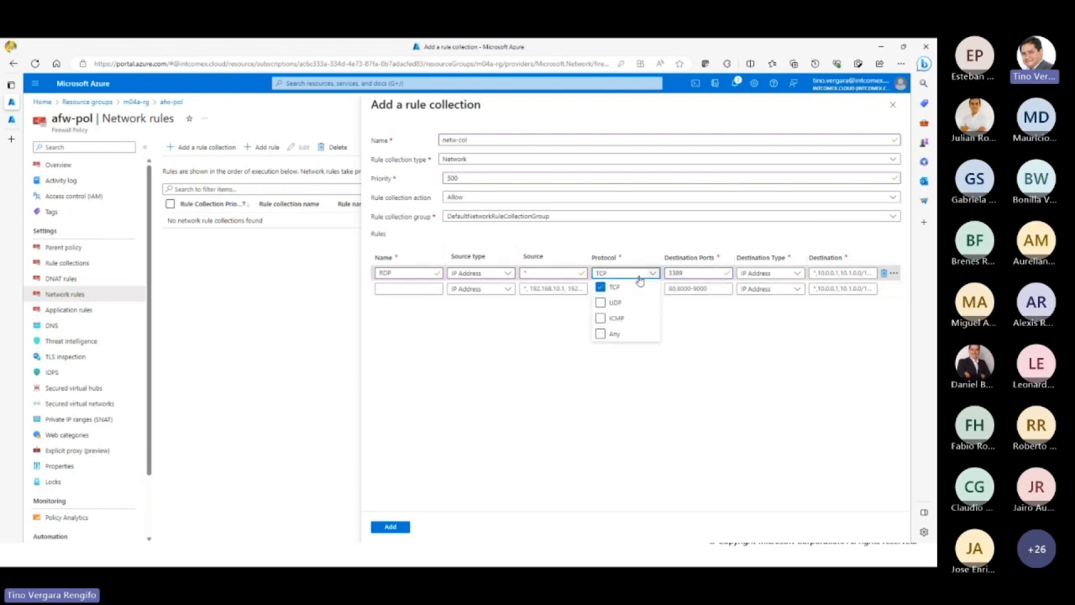
pyautogui.click(614, 334)
pyautogui.click(612, 286)
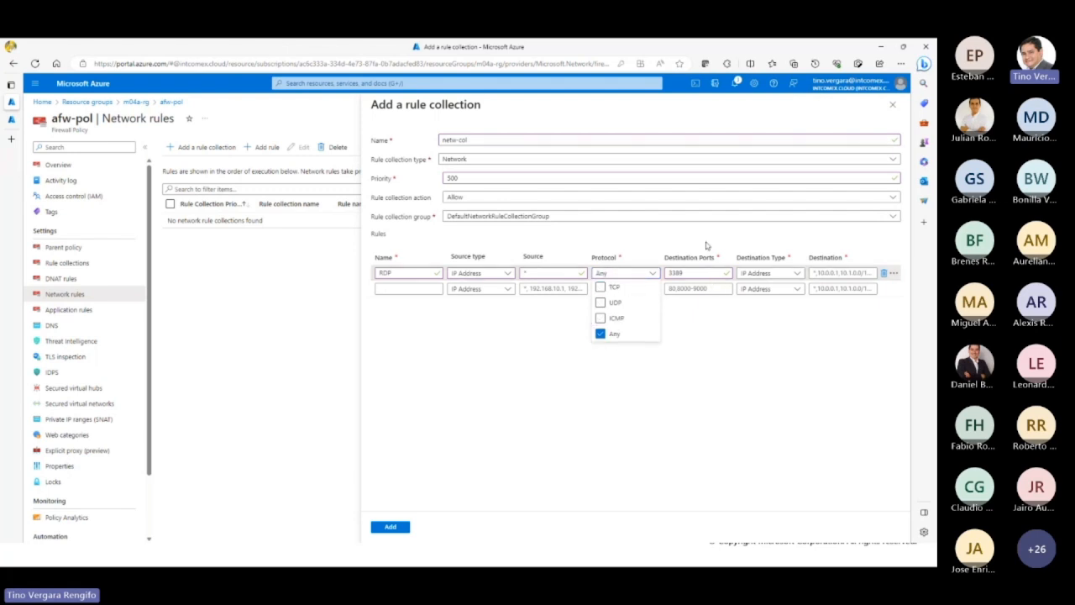
pyautogui.click(704, 236)
pyautogui.click(694, 273)
pyautogui.doubleClick(695, 273)
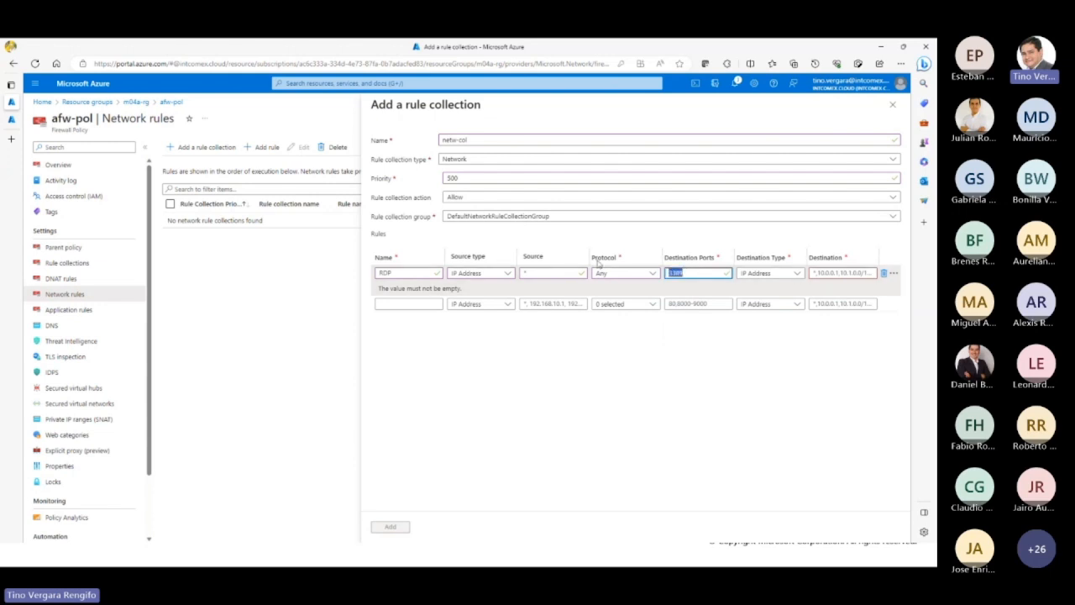
pyautogui.press('BackSpace')
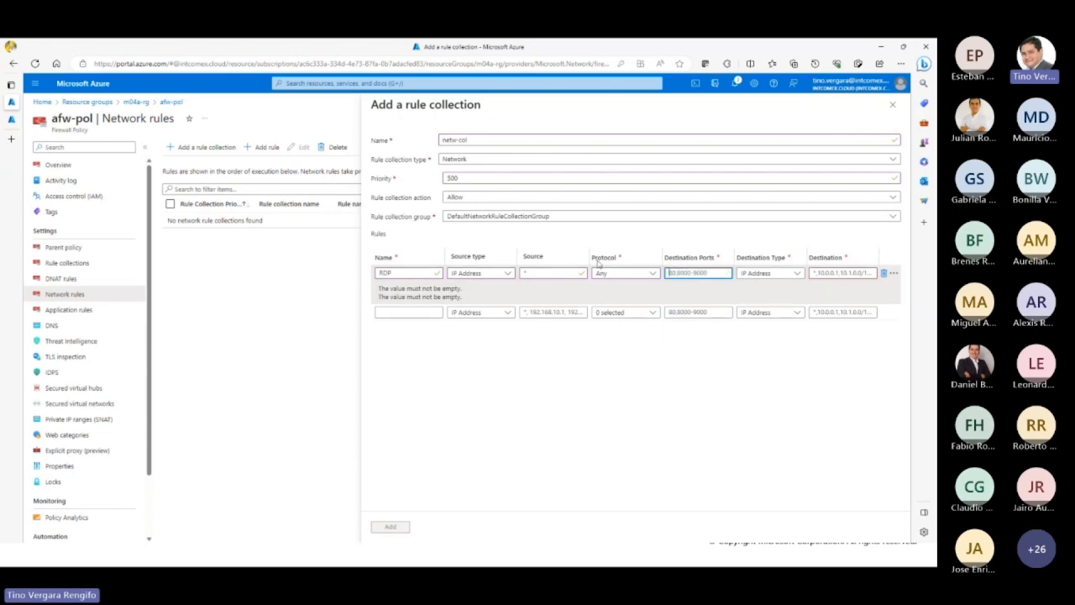
# Step: Switch the RDP rule's destination type to Service Tag and browse the available service tags
pyautogui.click(782, 276)
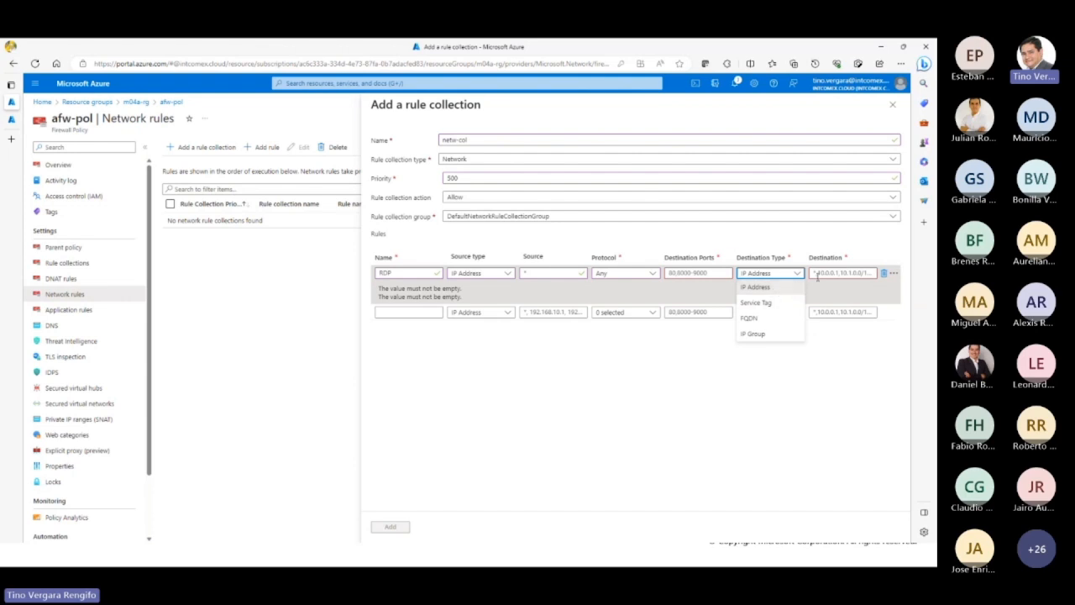
pyautogui.click(781, 303)
pyautogui.click(854, 273)
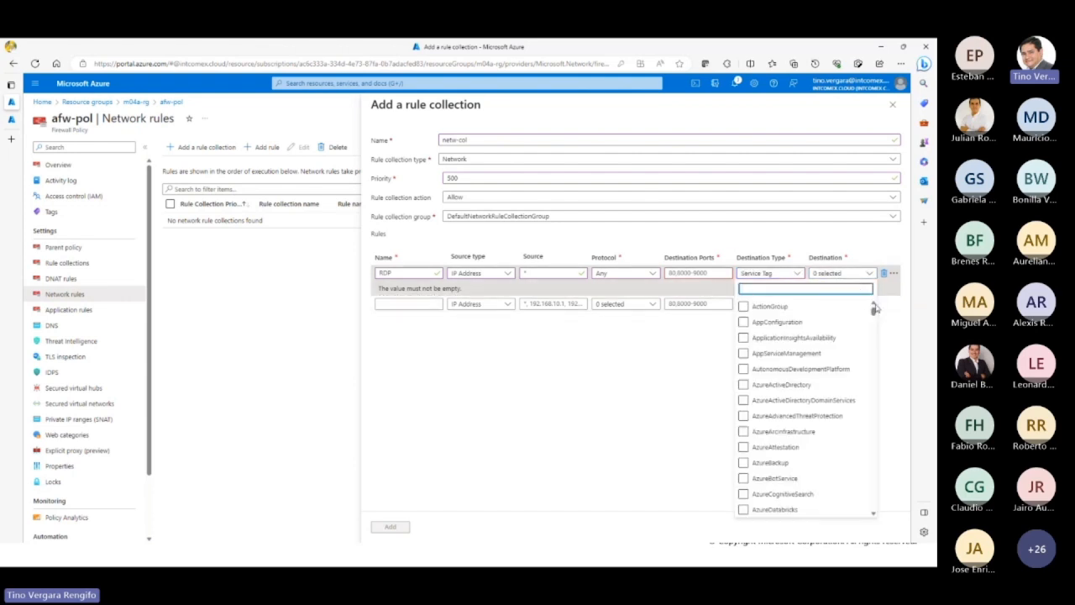
pyautogui.moveTo(873, 309); pyautogui.dragTo(874, 511)
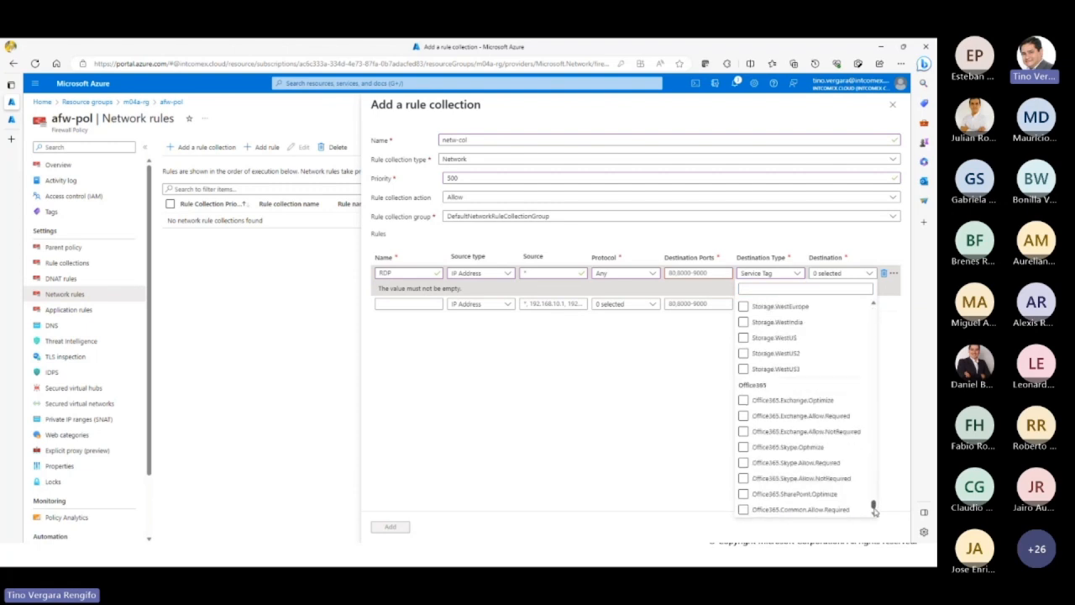
pyautogui.click(671, 403)
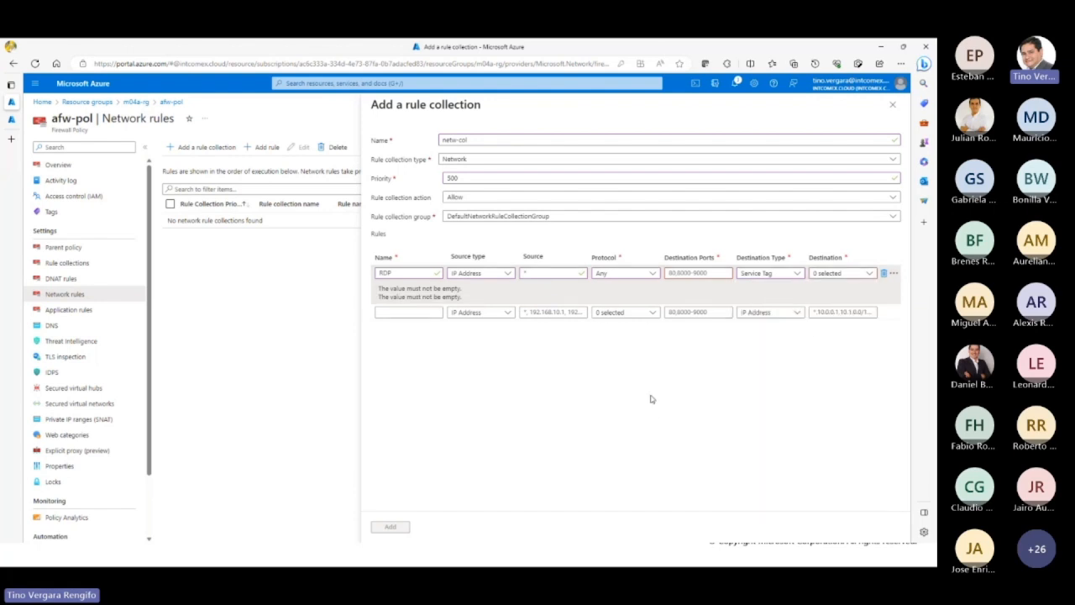
# Step: Switch the RDP rule's destination type to FQDN and to IP Group, examining the destination field for each
pyautogui.click(794, 273)
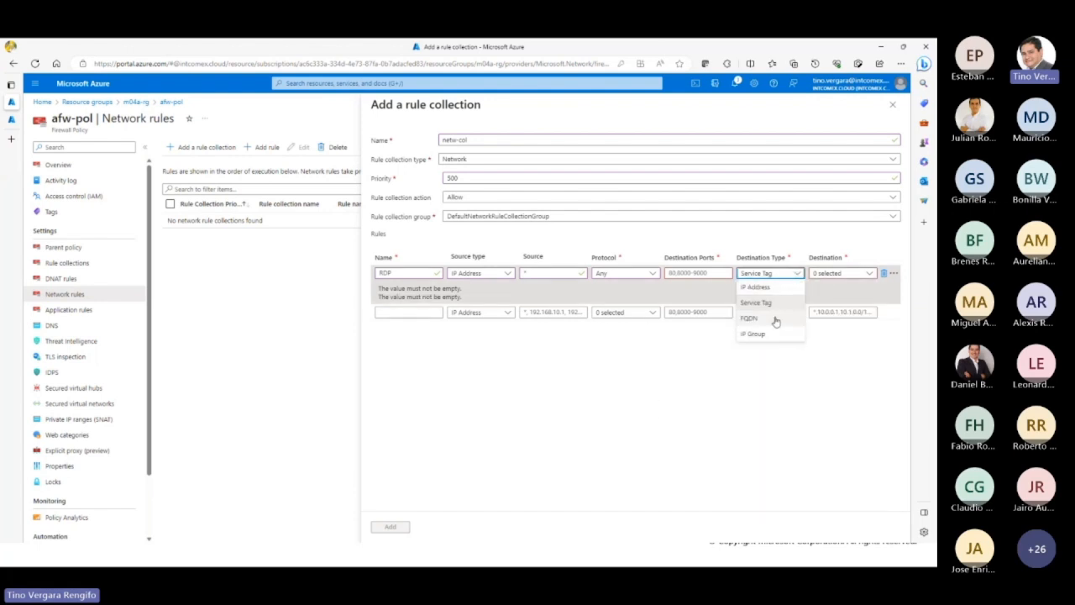
pyautogui.click(780, 316)
pyautogui.click(862, 273)
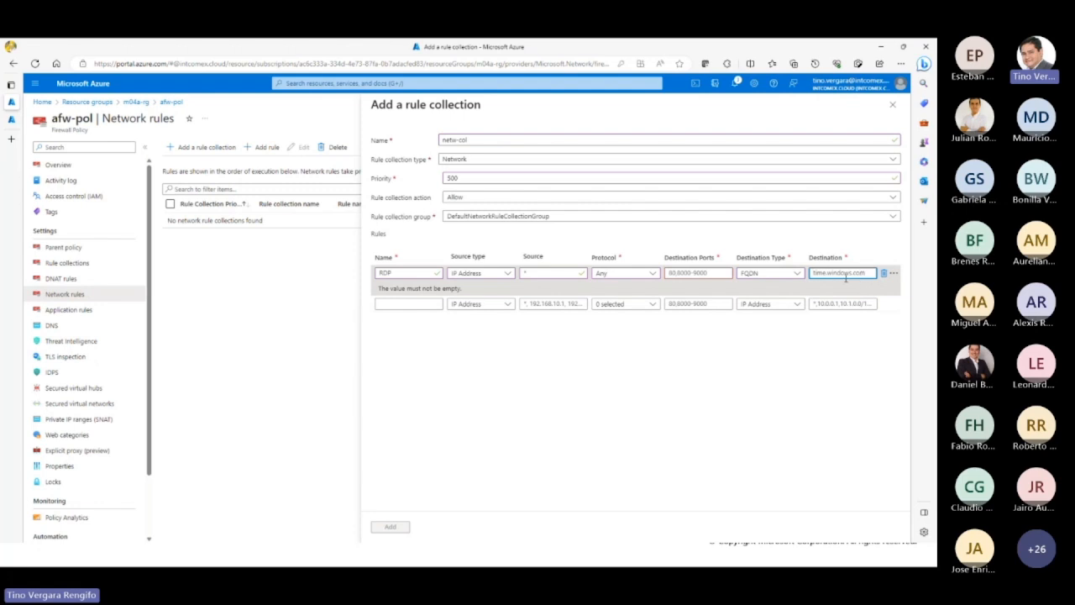
pyautogui.click(797, 275)
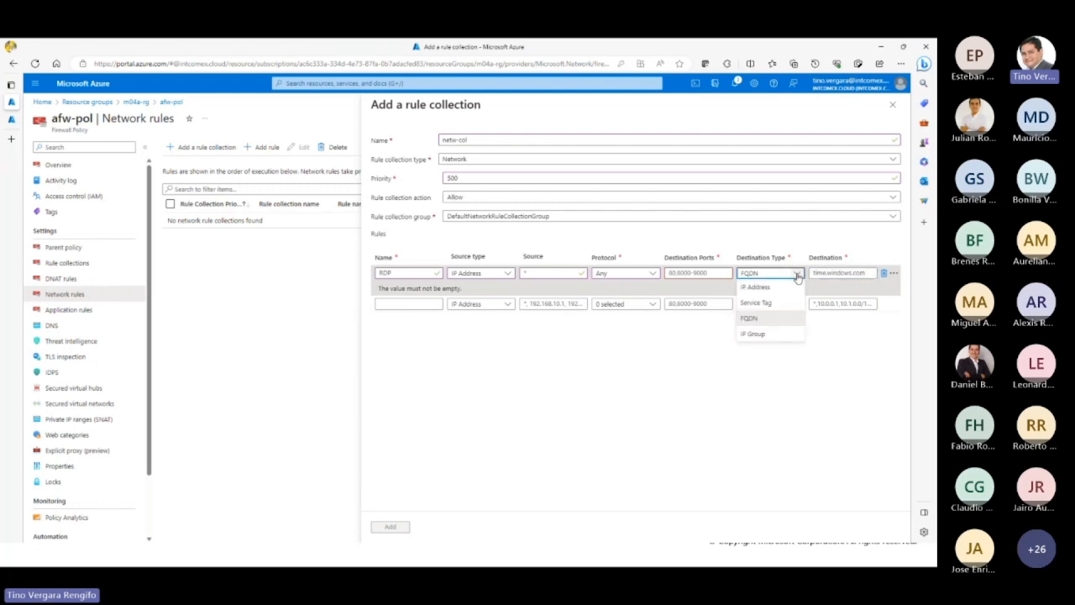
pyautogui.click(768, 334)
pyautogui.click(843, 275)
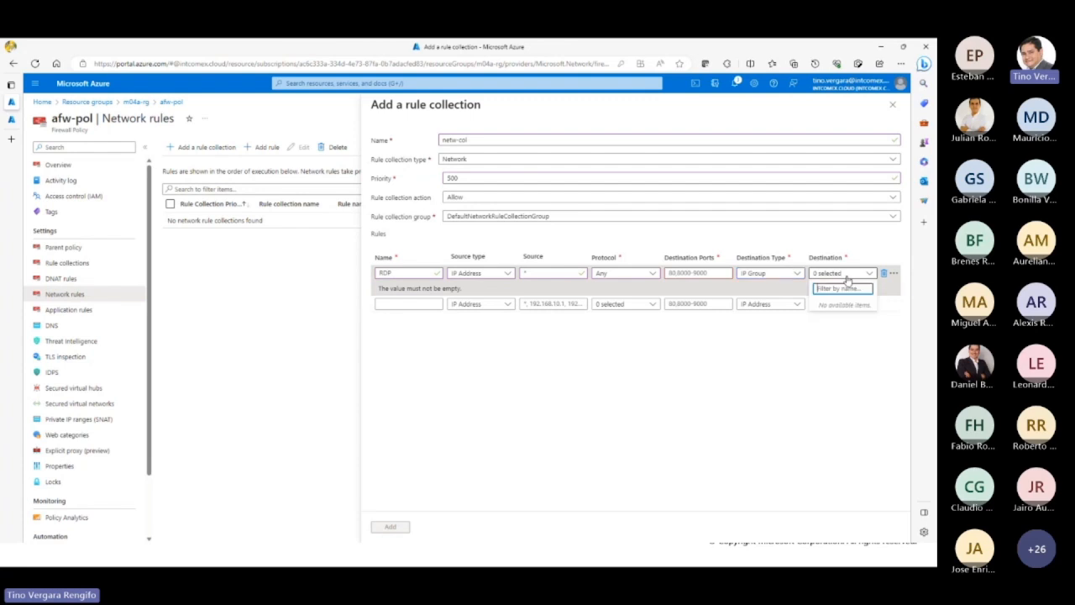
pyautogui.click(838, 335)
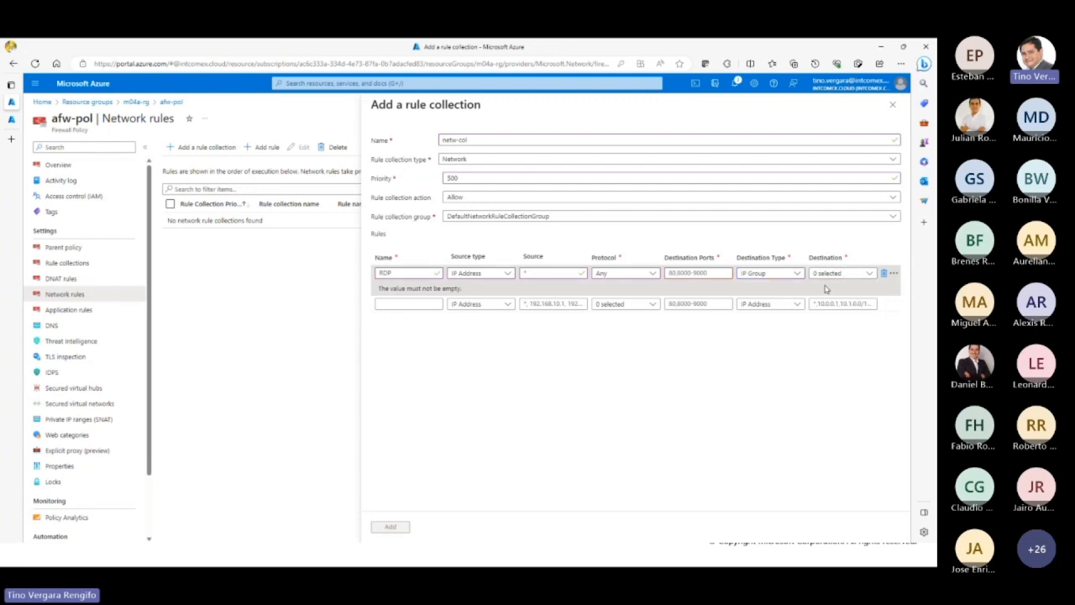
# Step: Close the netw-col rule collection form and discard its unsaved edits
pyautogui.click(422, 304)
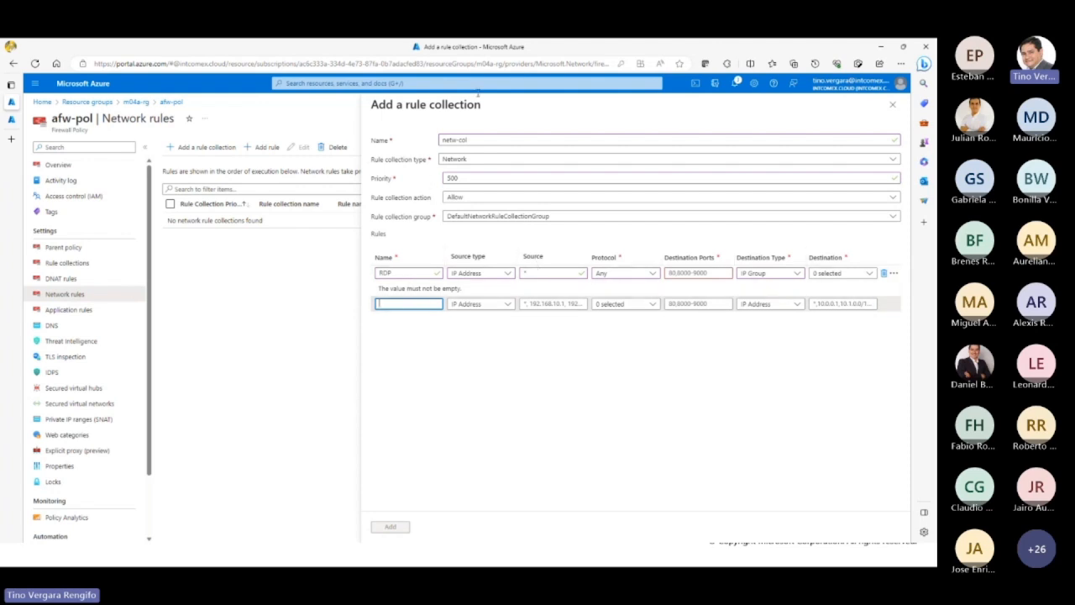
pyautogui.click(892, 104)
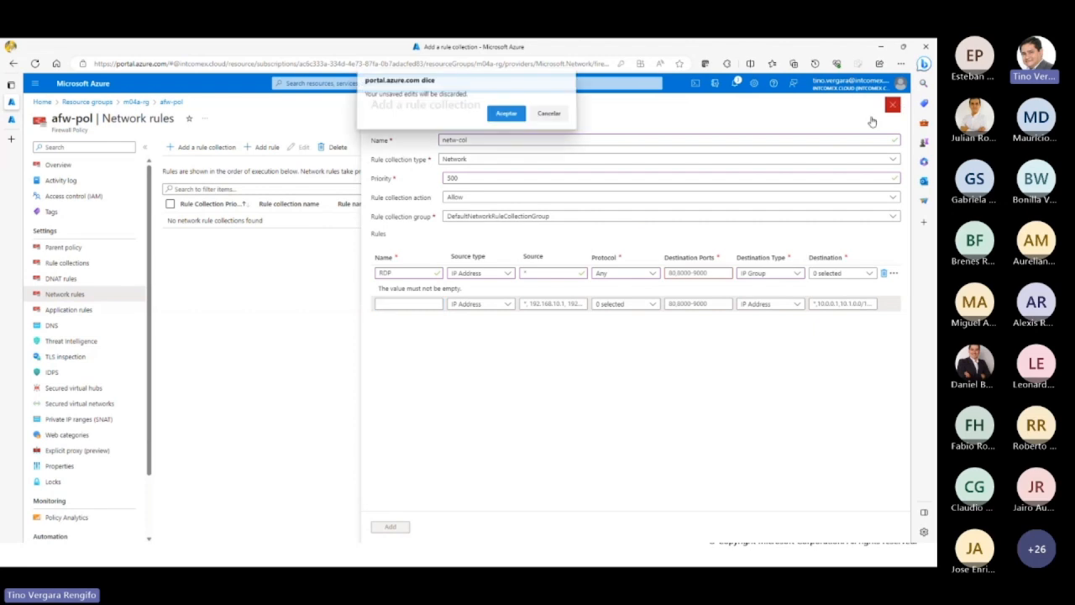
pyautogui.click(506, 118)
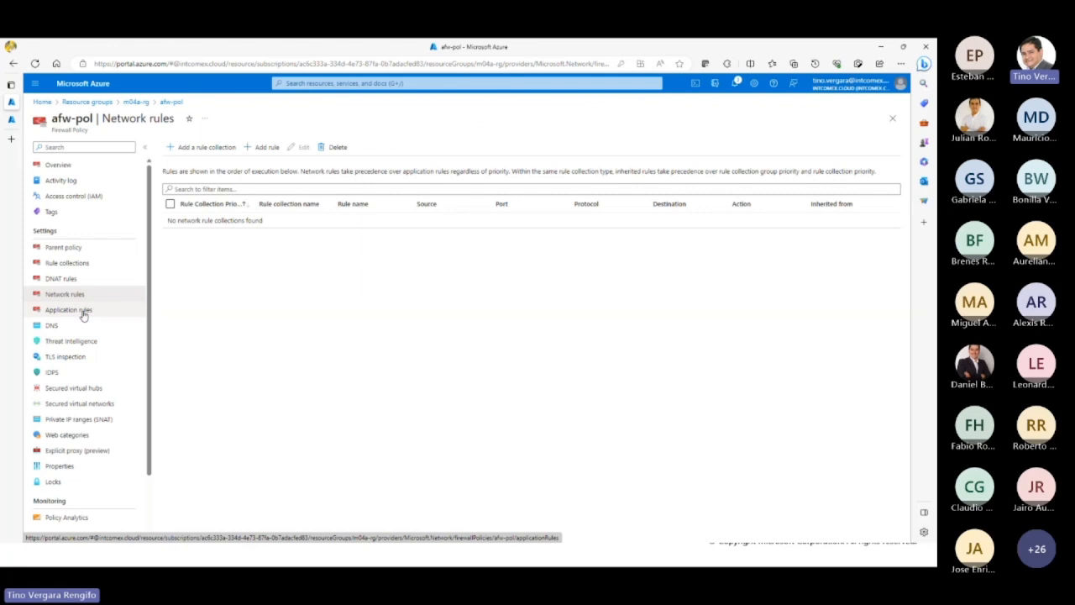
# Step: Start a new rule collection in the policy's application rules and compare it with the Network type, leaving Application selected
pyautogui.click(83, 312)
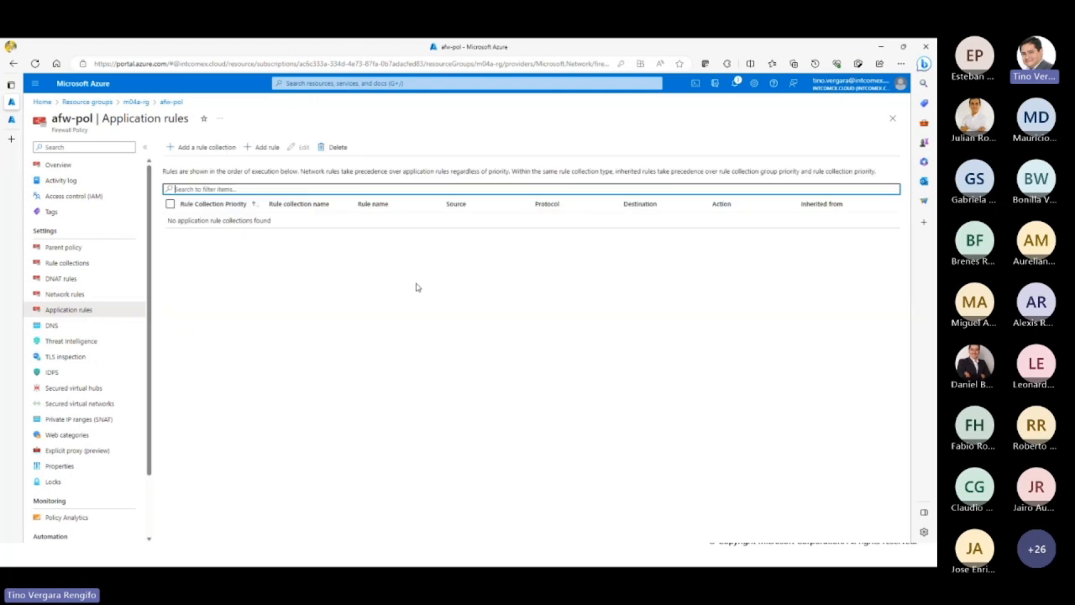
pyautogui.click(207, 147)
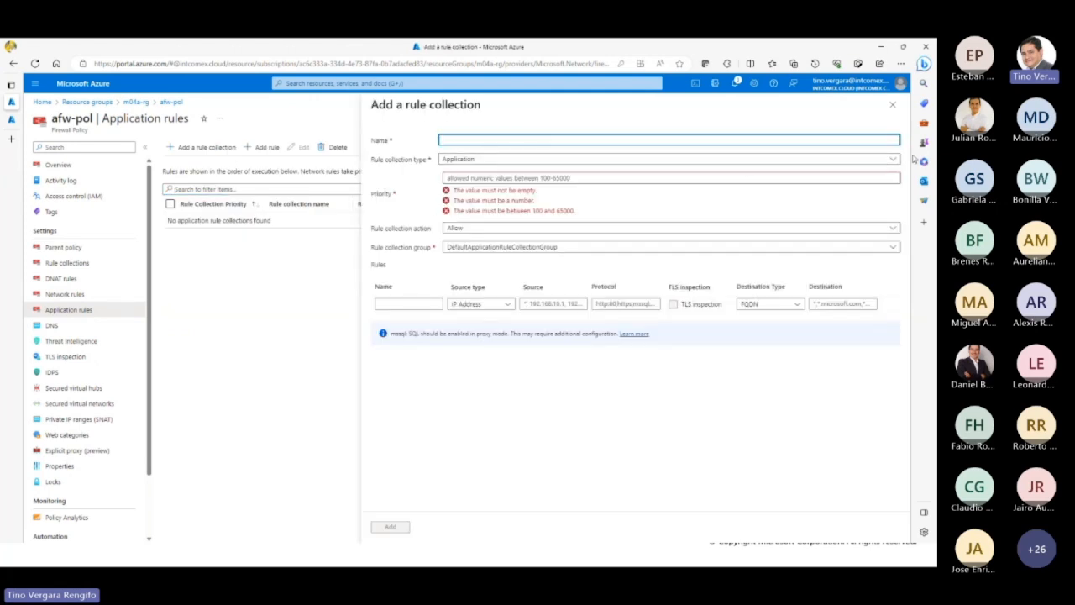
pyautogui.click(873, 163)
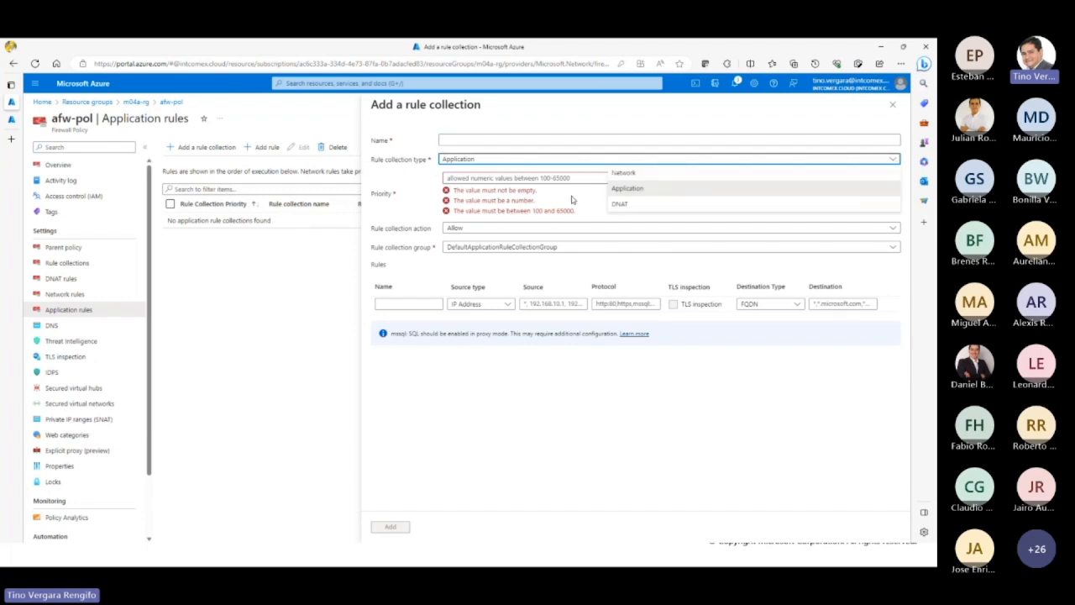
pyautogui.click(647, 173)
pyautogui.click(806, 160)
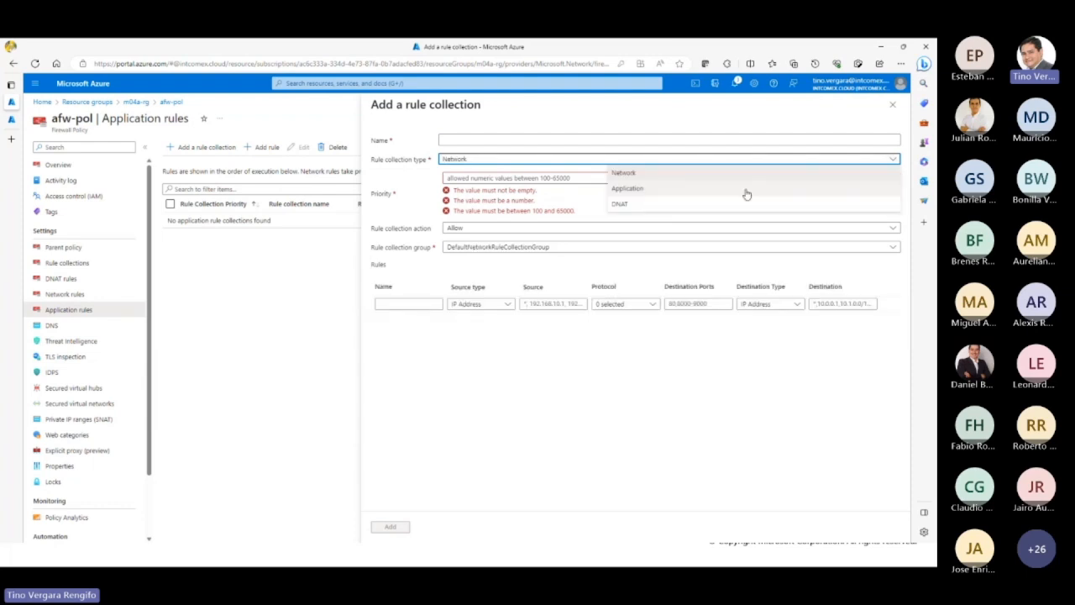
pyautogui.click(683, 191)
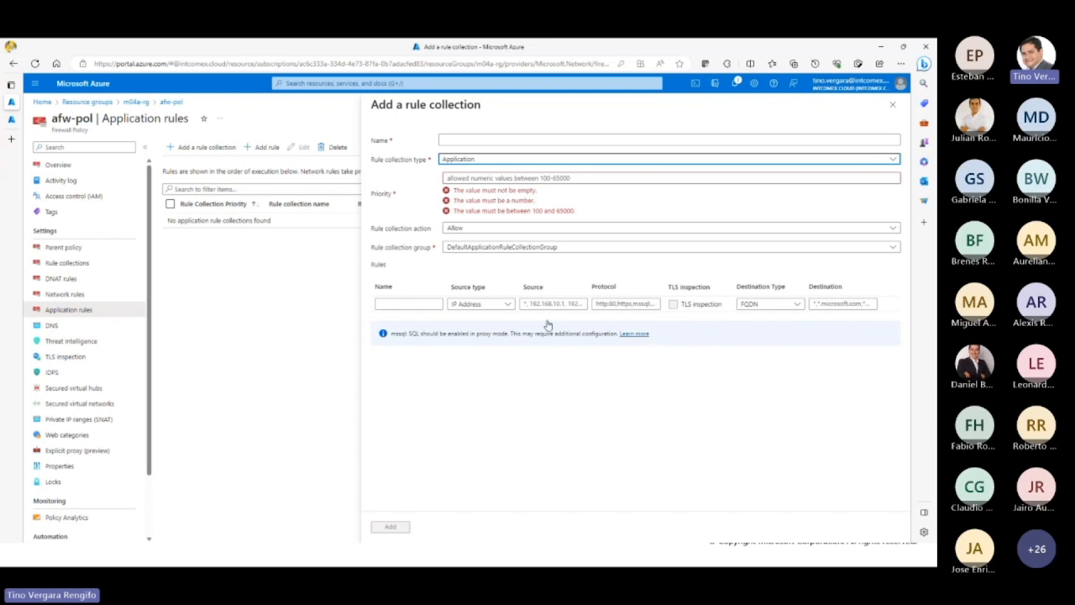
# Step: Examine the application rule row's name, source type, source, protocol, destination type and destination fields
pyautogui.click(434, 306)
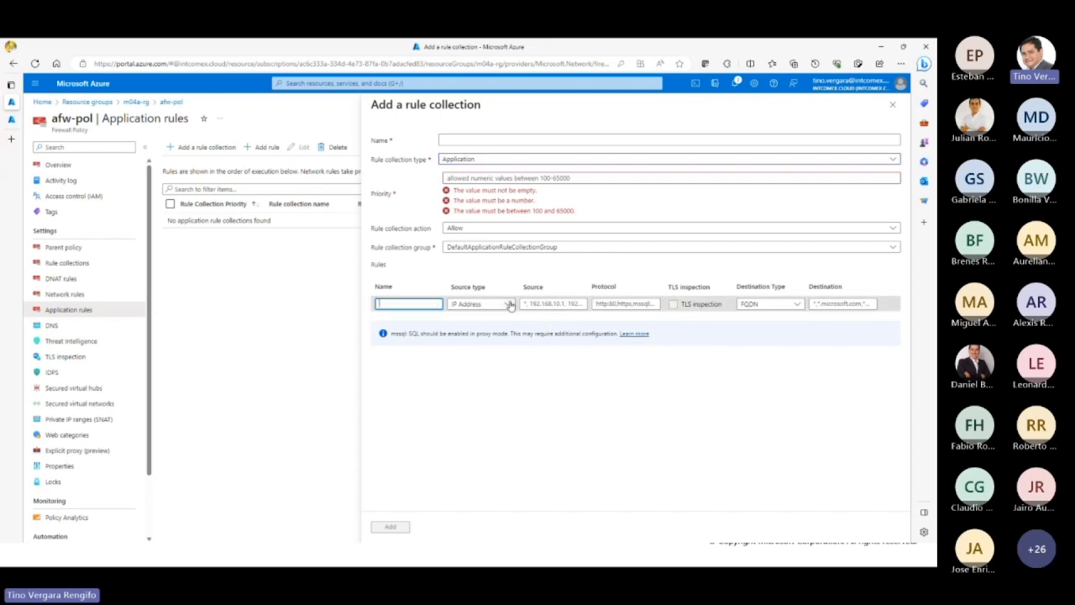
pyautogui.click(481, 304)
pyautogui.click(567, 304)
pyautogui.click(613, 304)
pyautogui.click(774, 306)
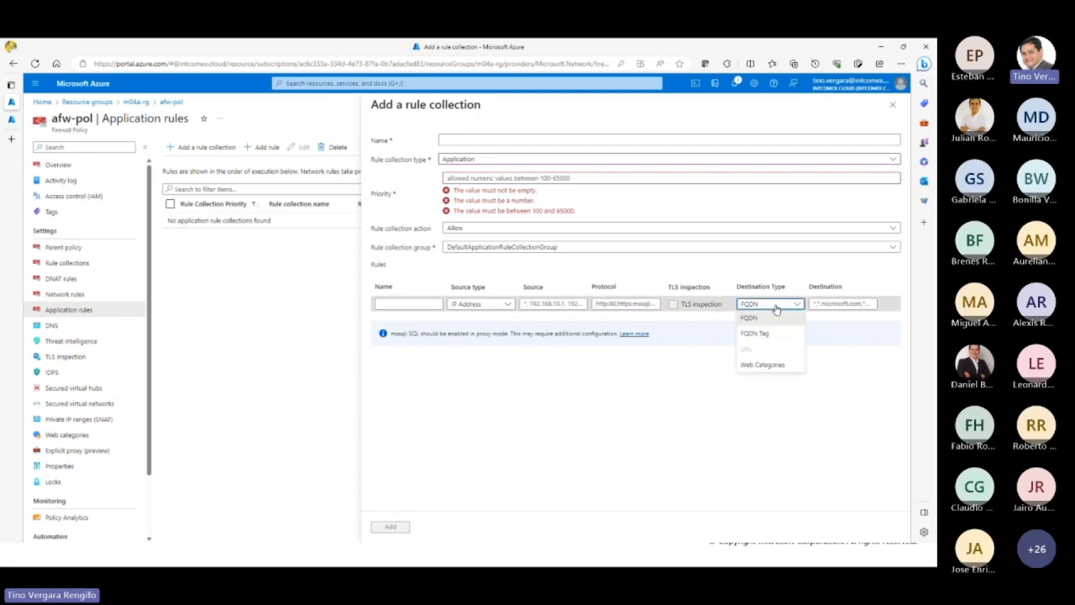
pyautogui.click(840, 303)
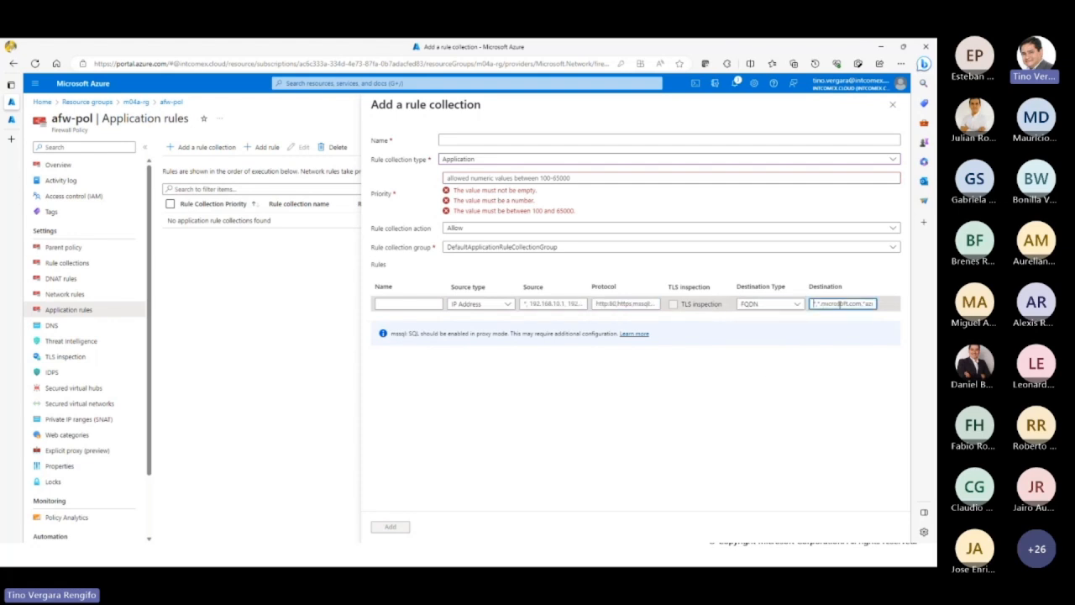
# Step: Set the first application rule's destination type to FQDN Tag and review the available FQDN tags
pyautogui.click(790, 305)
pyautogui.click(781, 333)
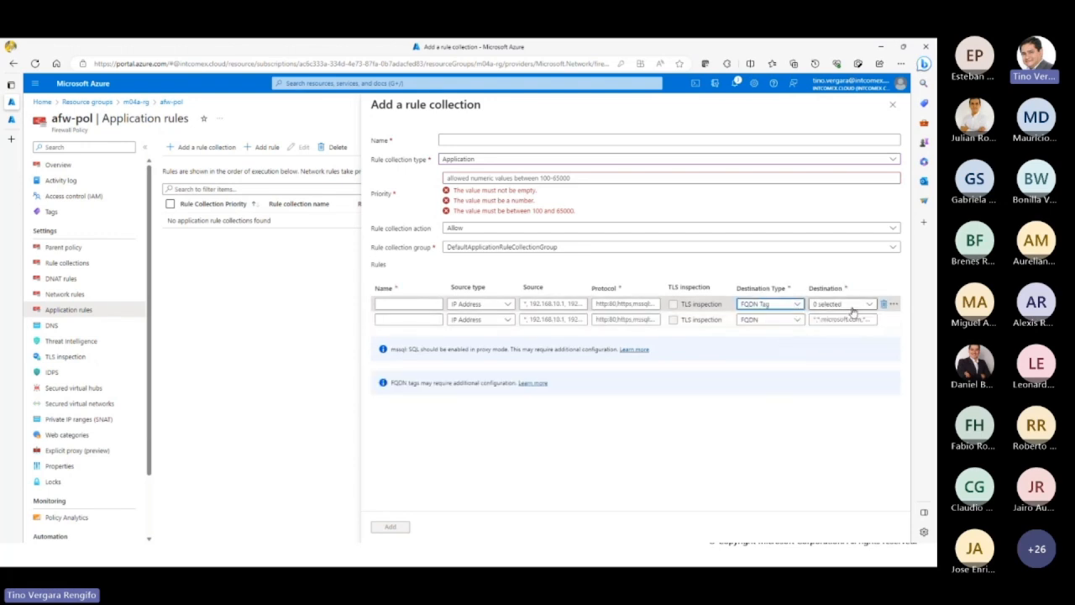
pyautogui.click(855, 306)
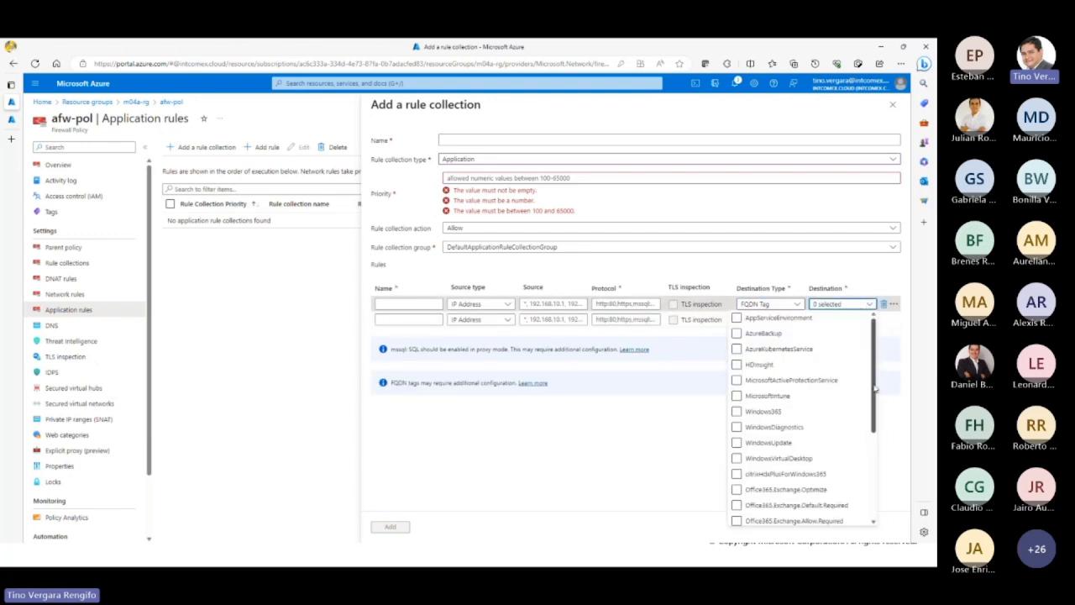
pyautogui.moveTo(875, 387); pyautogui.dragTo(881, 364)
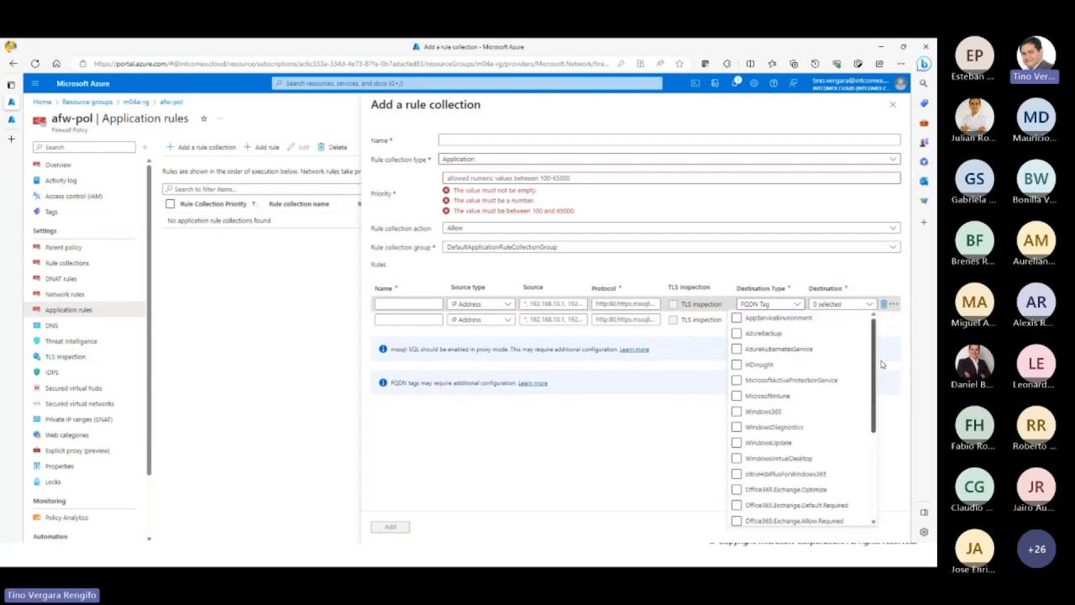
pyautogui.click(722, 432)
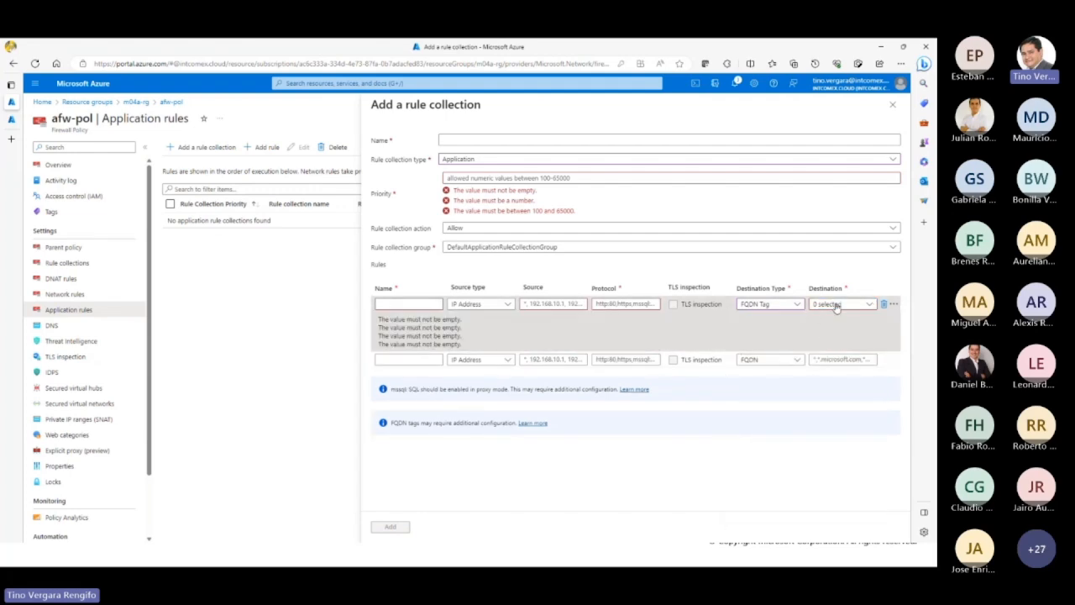
# Step: Set the first application rule's destination type to Web Categories and browse the full list of categories
pyautogui.click(796, 305)
pyautogui.click(762, 365)
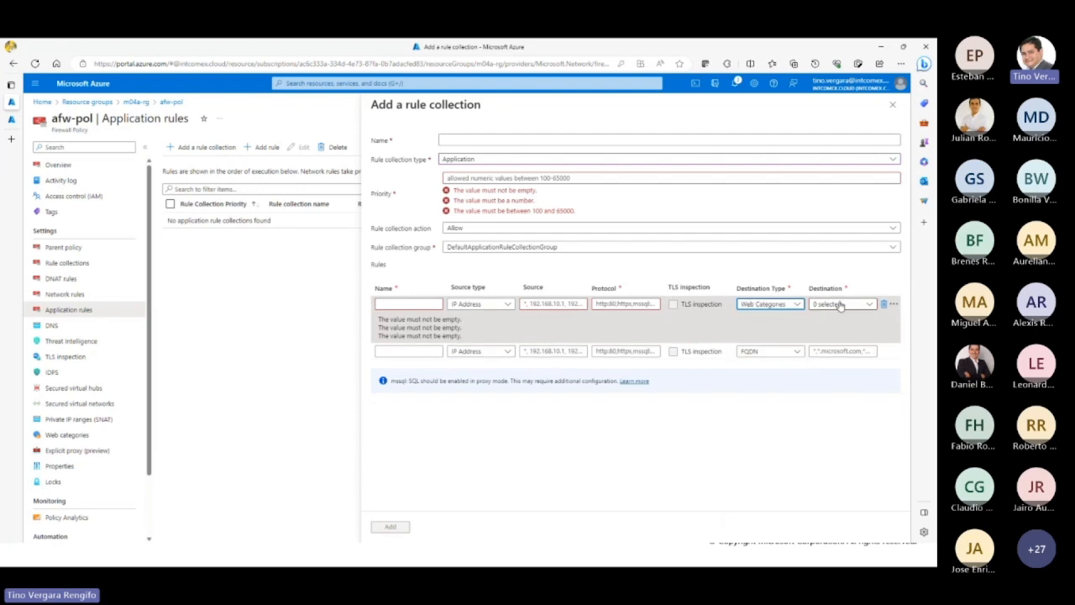
pyautogui.click(840, 304)
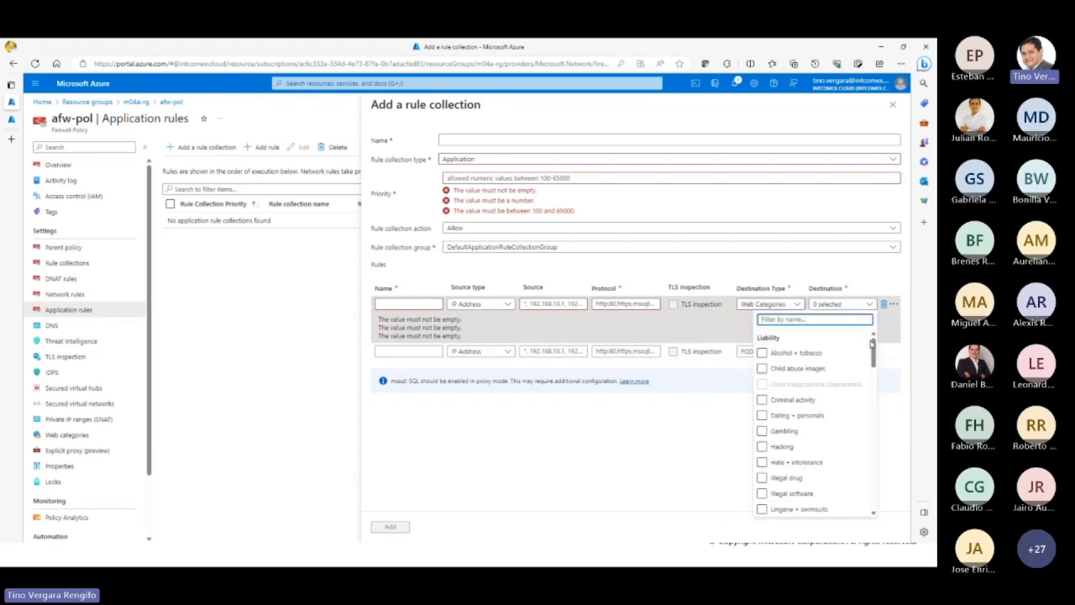
pyautogui.moveTo(874, 351); pyautogui.dragTo(874, 372)
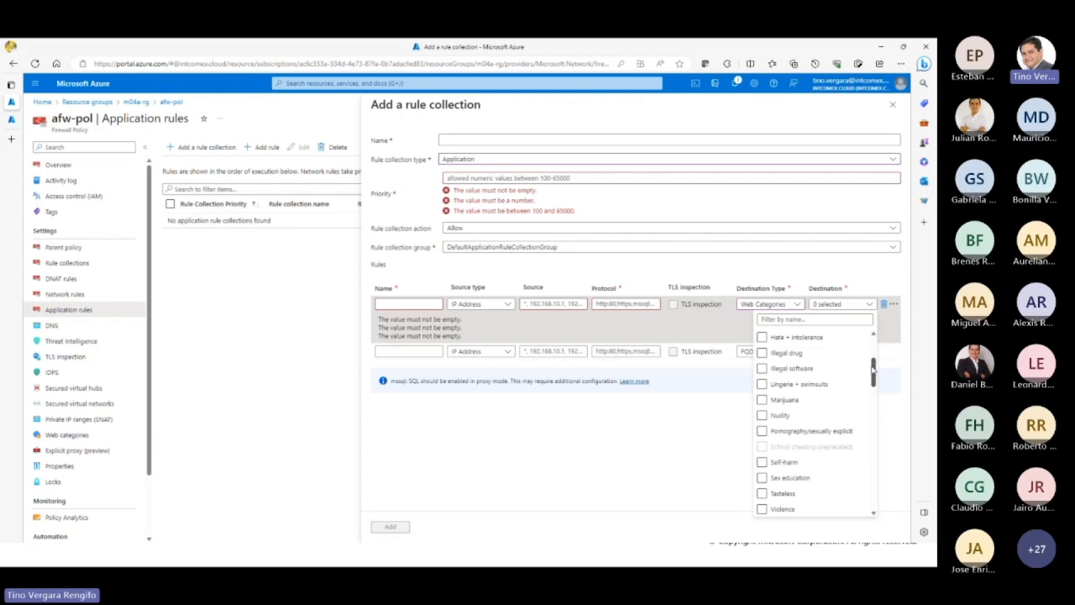
pyautogui.moveTo(873, 370); pyautogui.dragTo(874, 353)
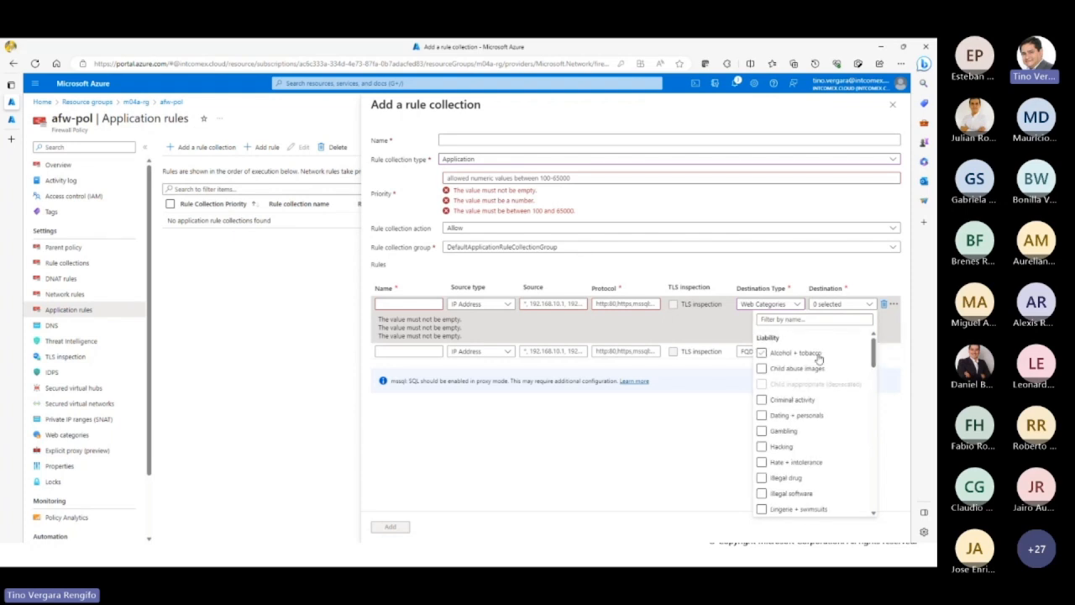
pyautogui.scroll(-5, 817, 445)
pyautogui.scroll(-10, 818, 462)
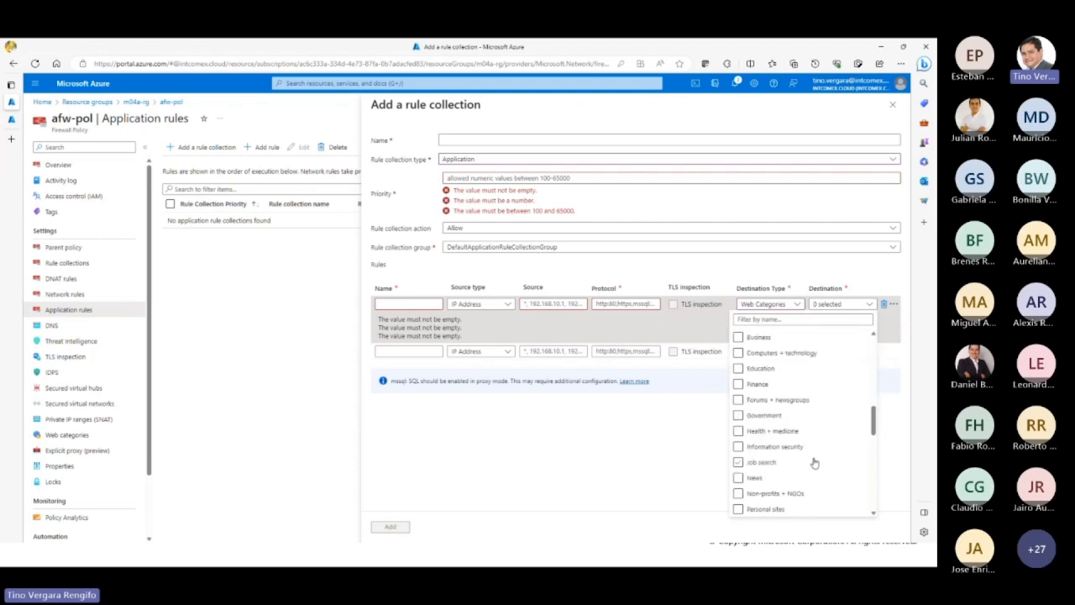
pyautogui.scroll(-1, 803, 465)
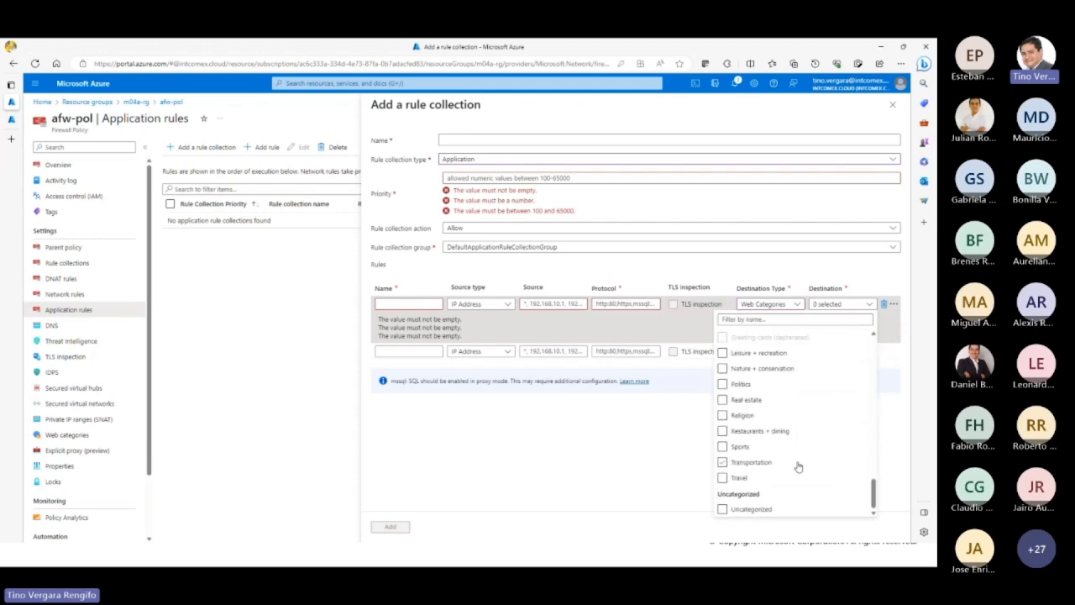
pyautogui.click(622, 435)
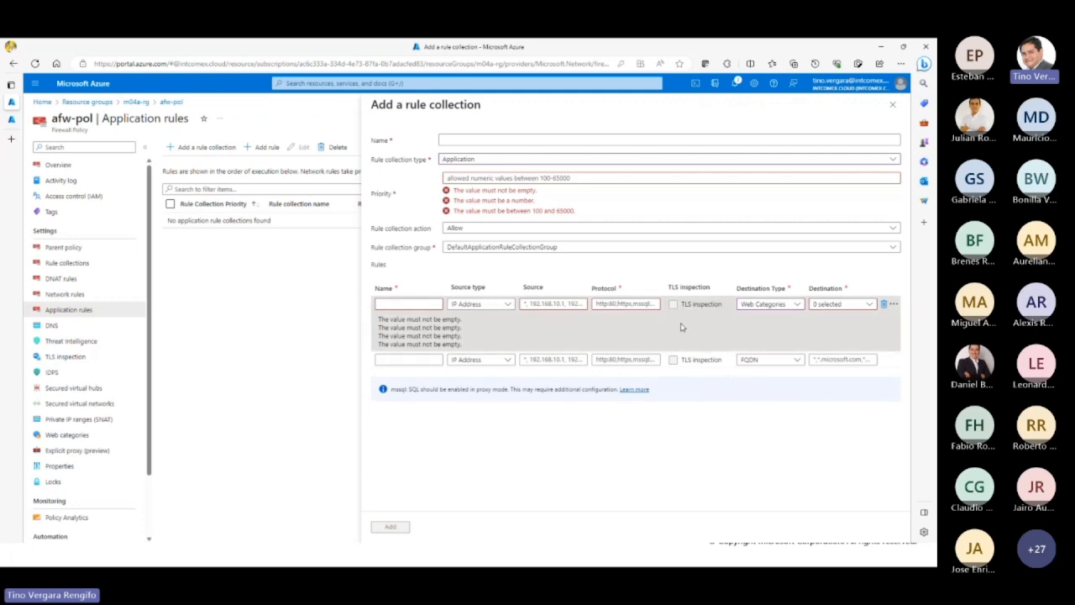
# Step: Choose the Gambling web category as the first rule's destination, set the collection action to Deny, and discard the unsaved rule collection
pyautogui.click(830, 306)
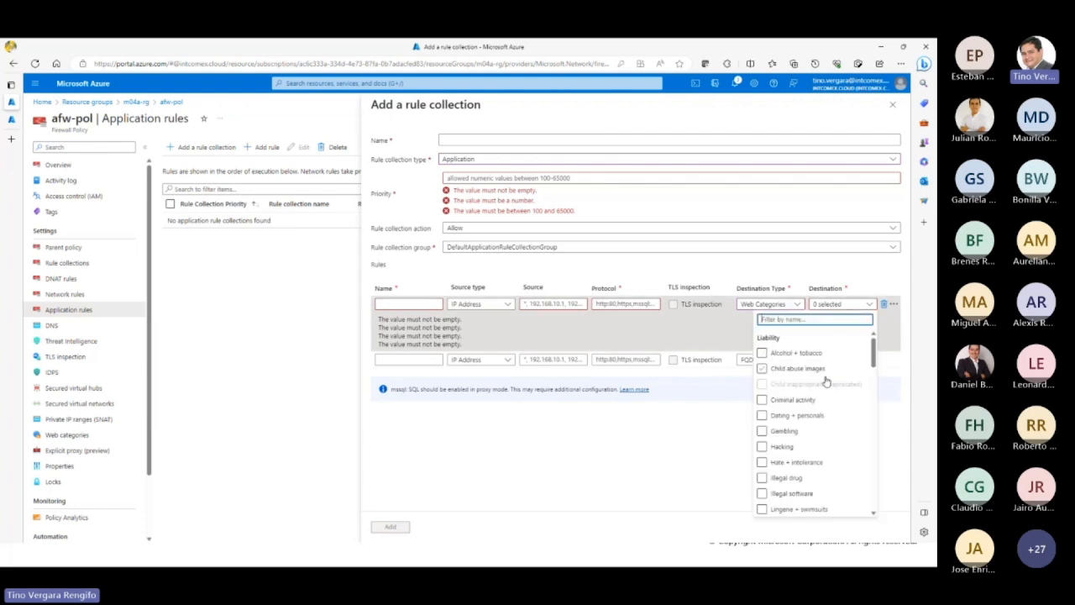
pyautogui.click(805, 431)
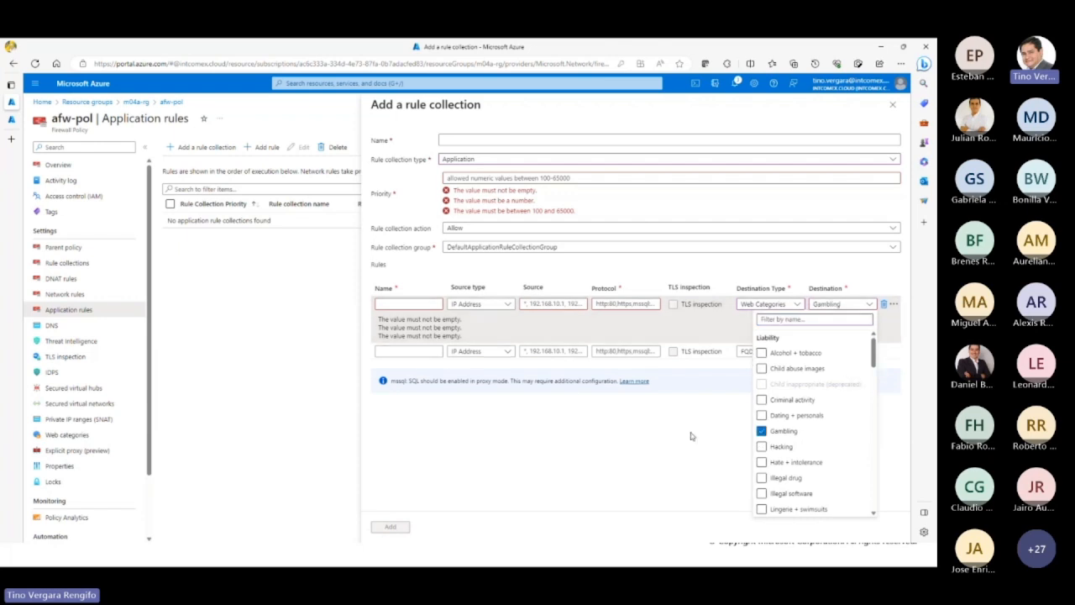
pyautogui.click(691, 436)
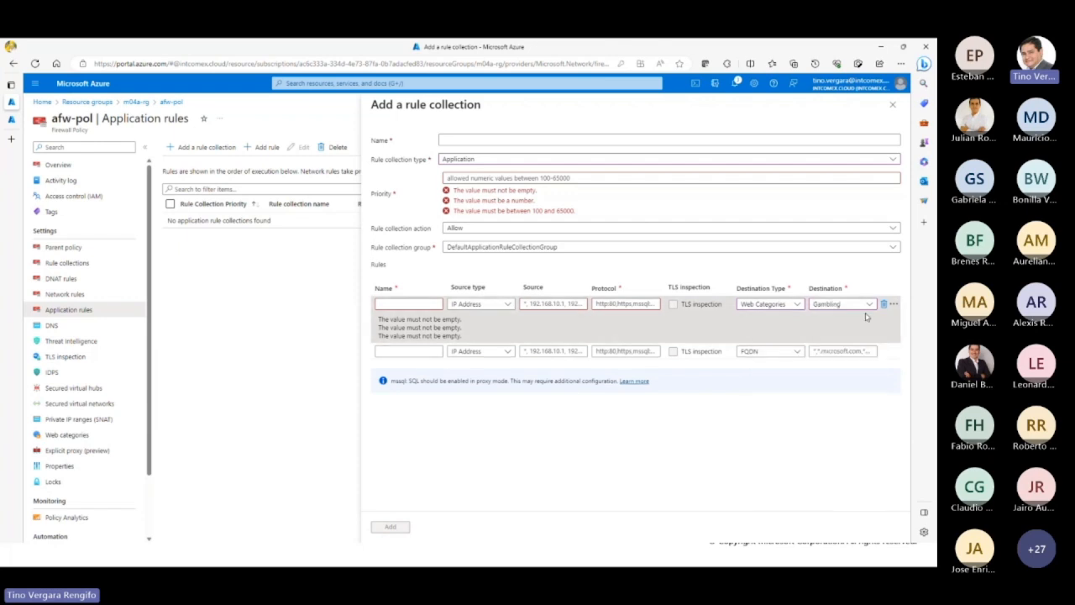
pyautogui.click(706, 229)
pyautogui.click(654, 263)
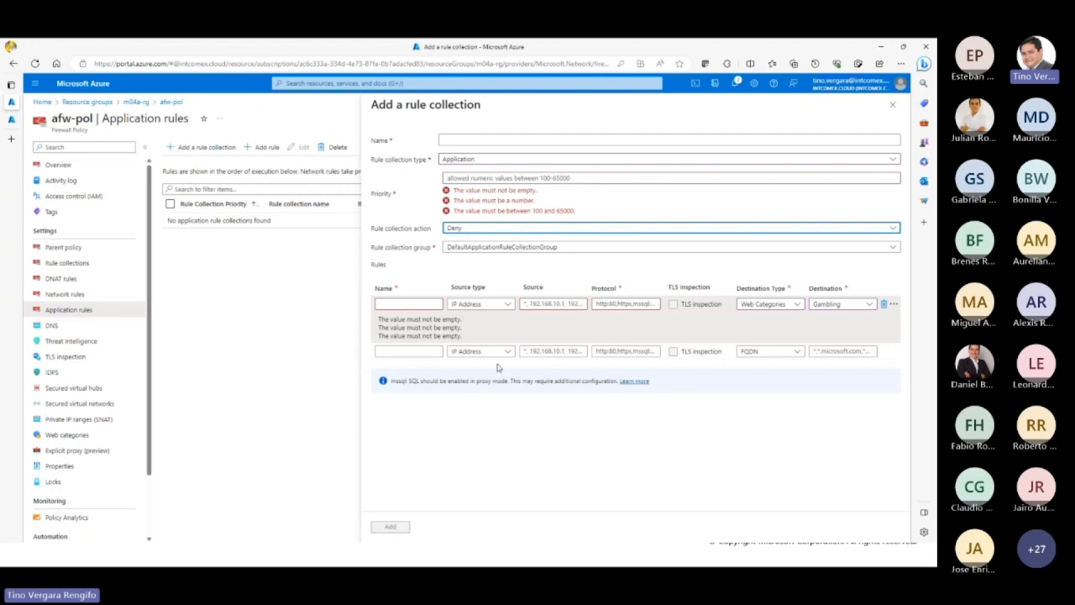
pyautogui.click(891, 109)
pyautogui.click(508, 115)
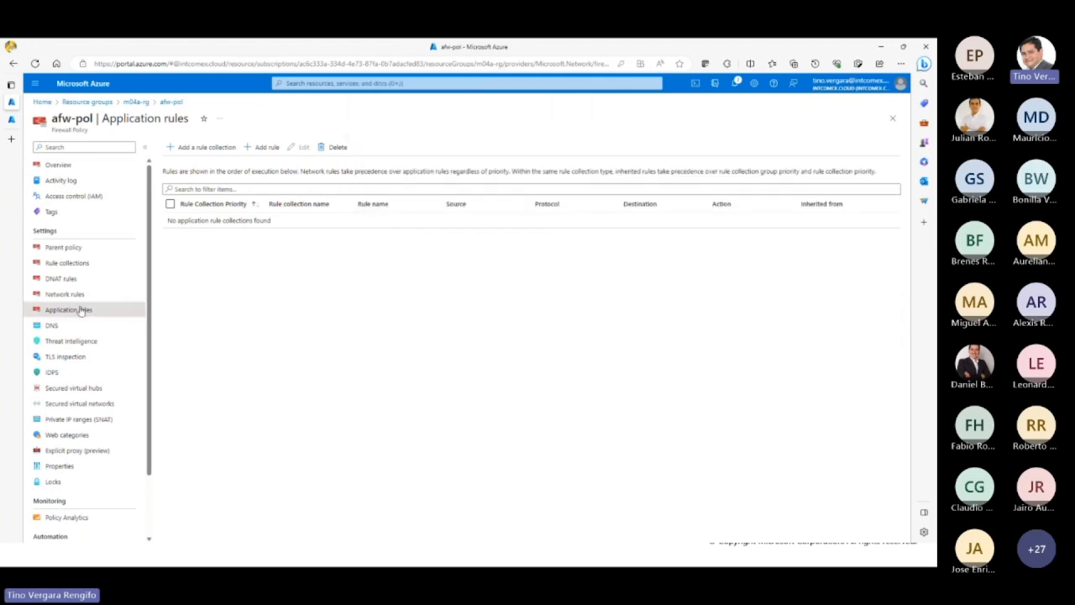
# Step: Examine the DNAT rule collection form and its collection types from the policy's DNAT rules, closing it without adding anything
pyautogui.click(76, 279)
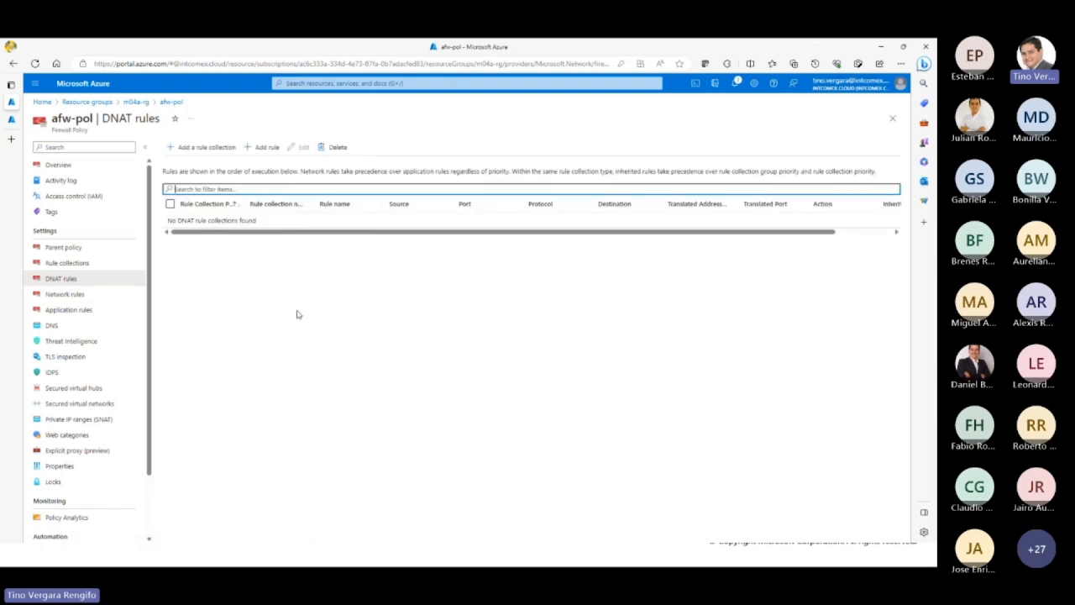
pyautogui.click(224, 156)
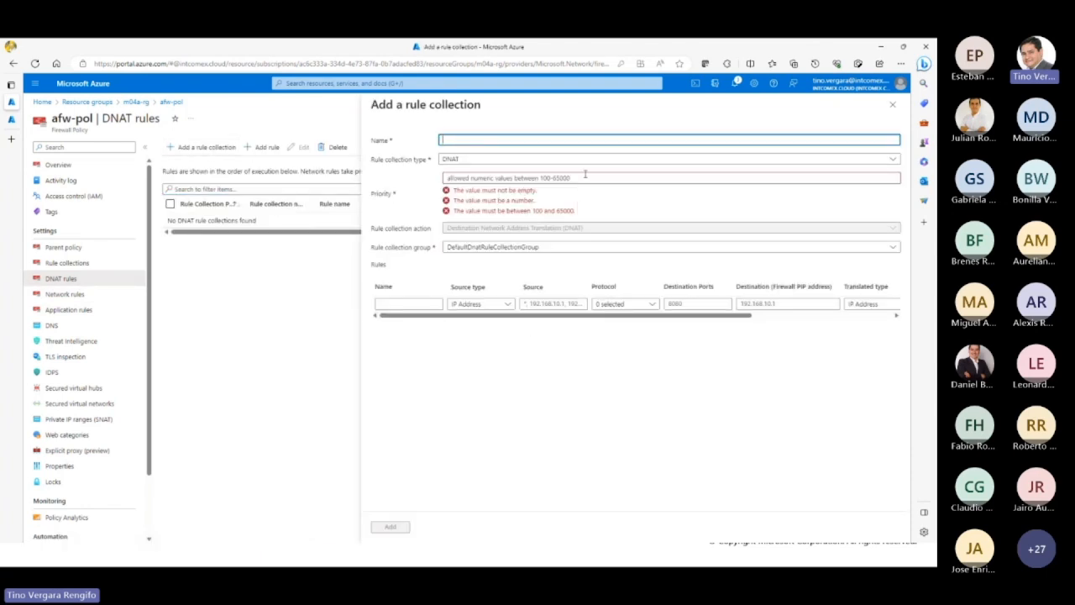
pyautogui.click(592, 160)
pyautogui.click(619, 202)
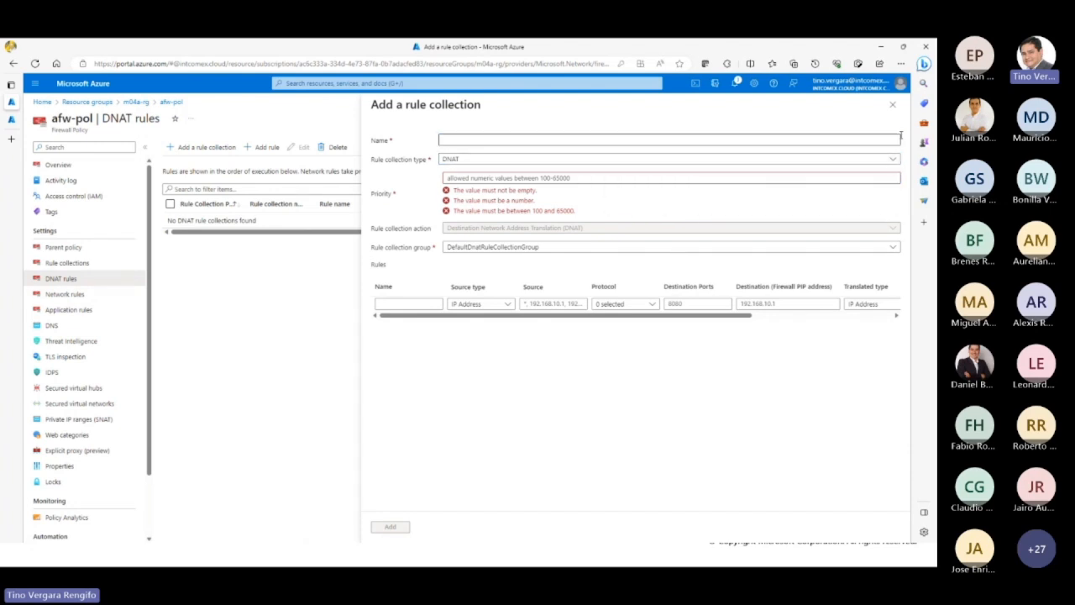
pyautogui.click(891, 104)
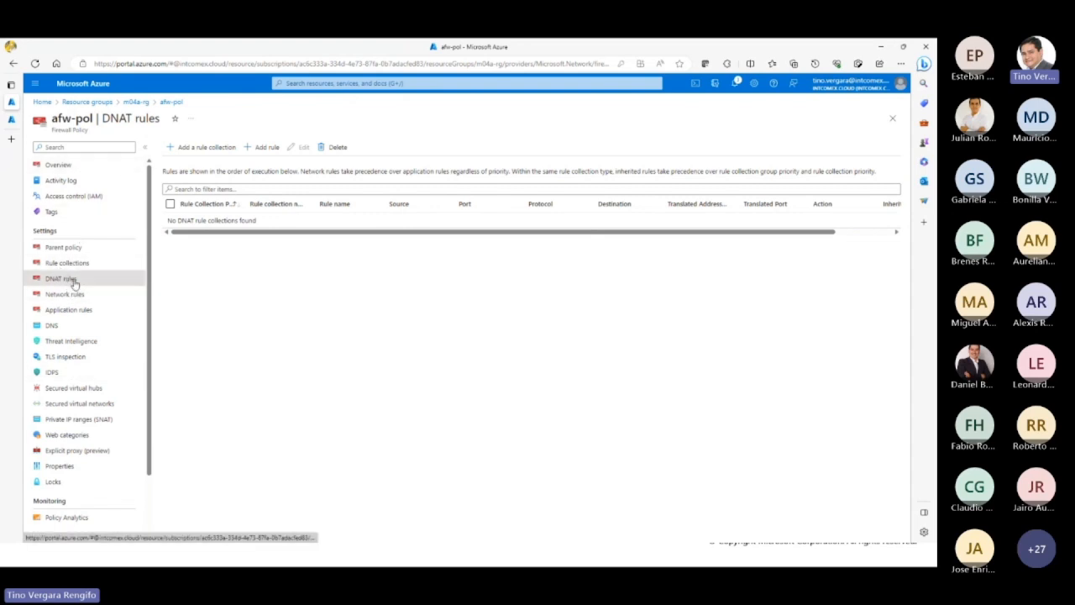
# Step: Leave the firewall policy for the Azure portal home page and move the browser window off the presentation screen
pyautogui.click(892, 118)
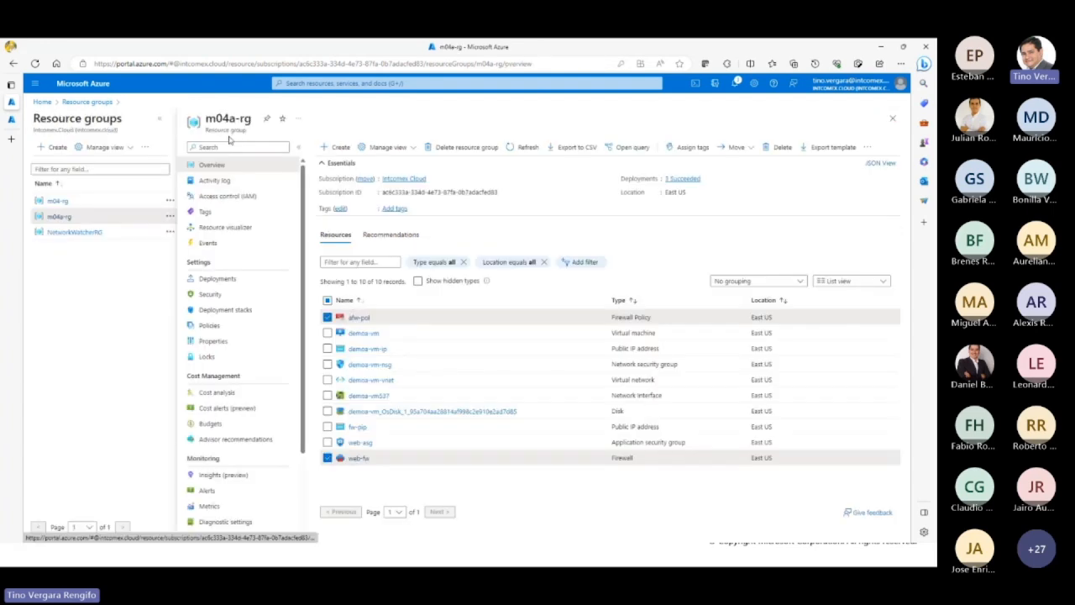
pyautogui.click(42, 101)
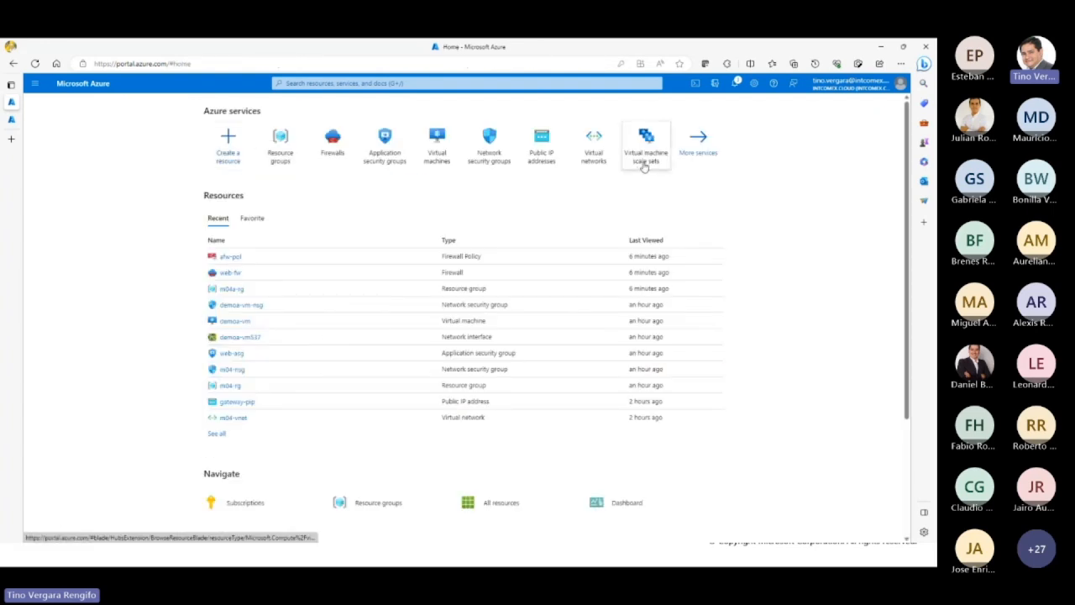
pyautogui.moveTo(616, 48); pyautogui.dragTo(936, 50)
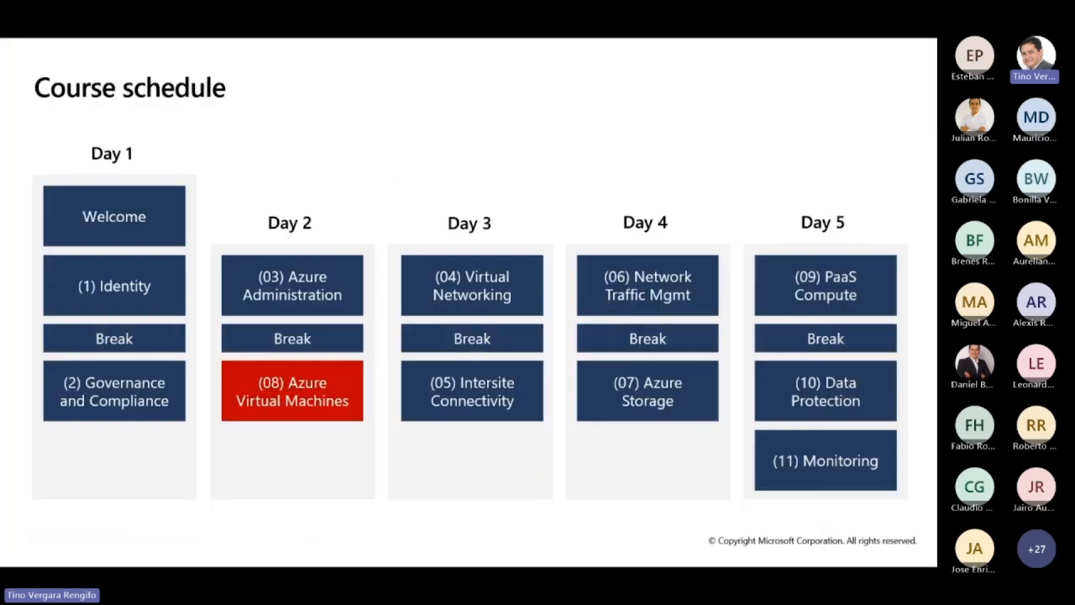
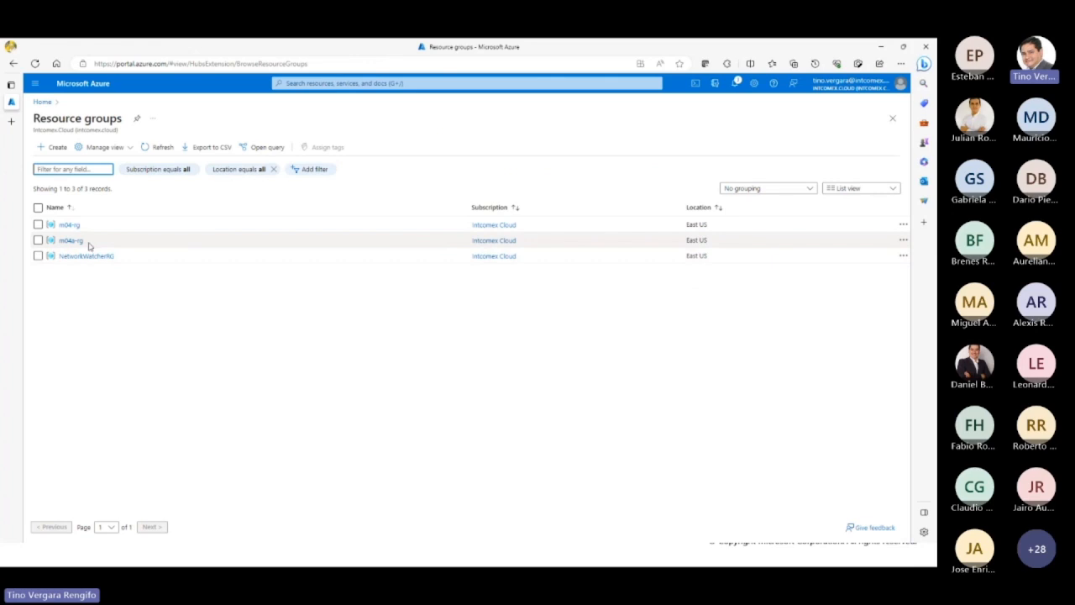
# Step: Create a resource group named m05-rg in the East US region under the Intcomex Cloud subscription, without tags
pyautogui.click(55, 150)
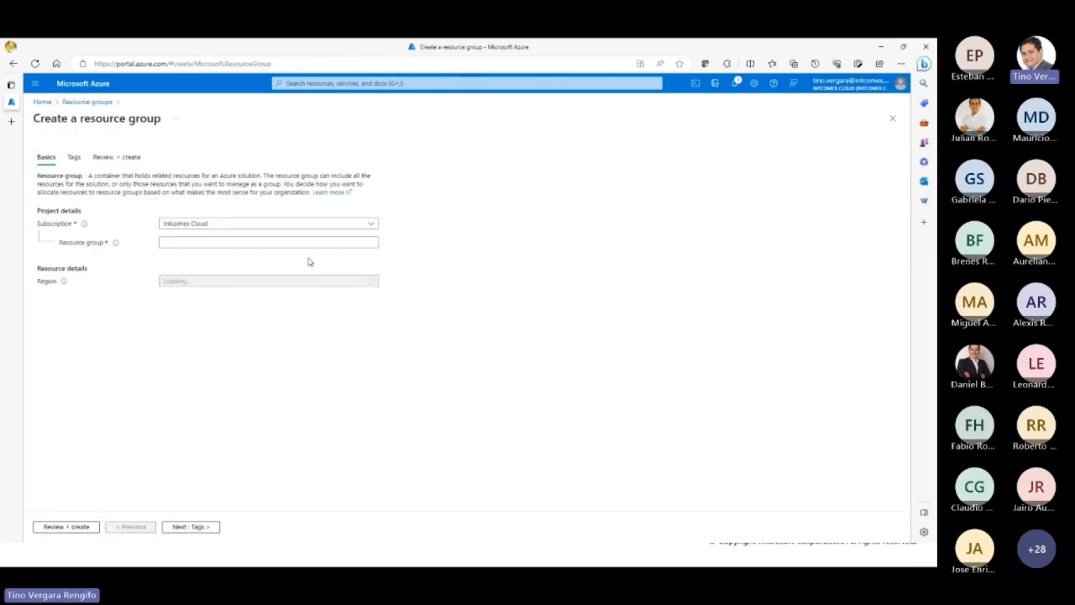
pyautogui.click(315, 246)
pyautogui.write('mi05-rg')
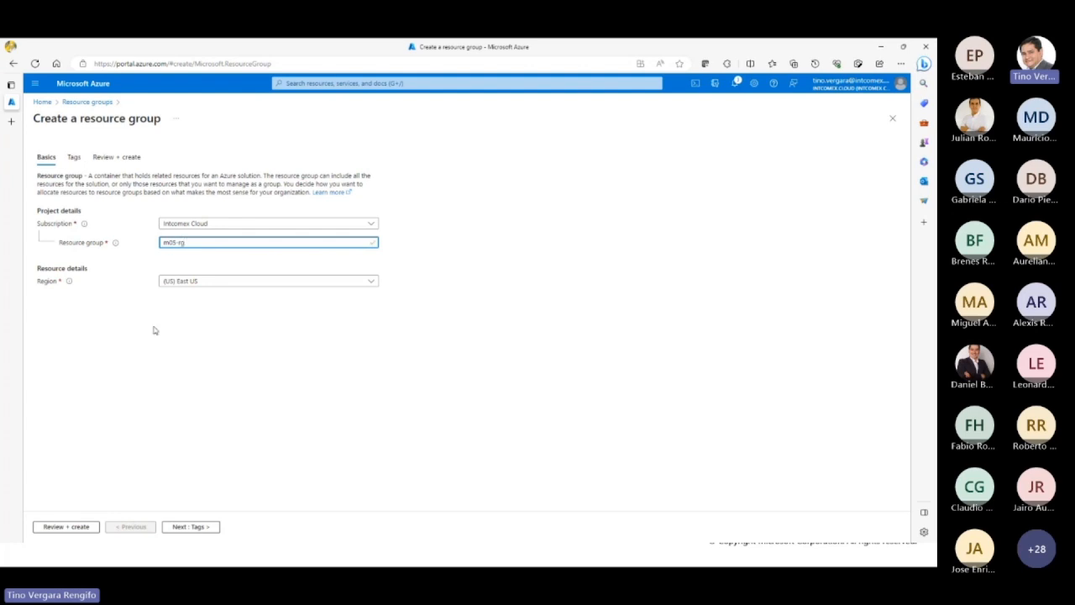
pyautogui.click(187, 526)
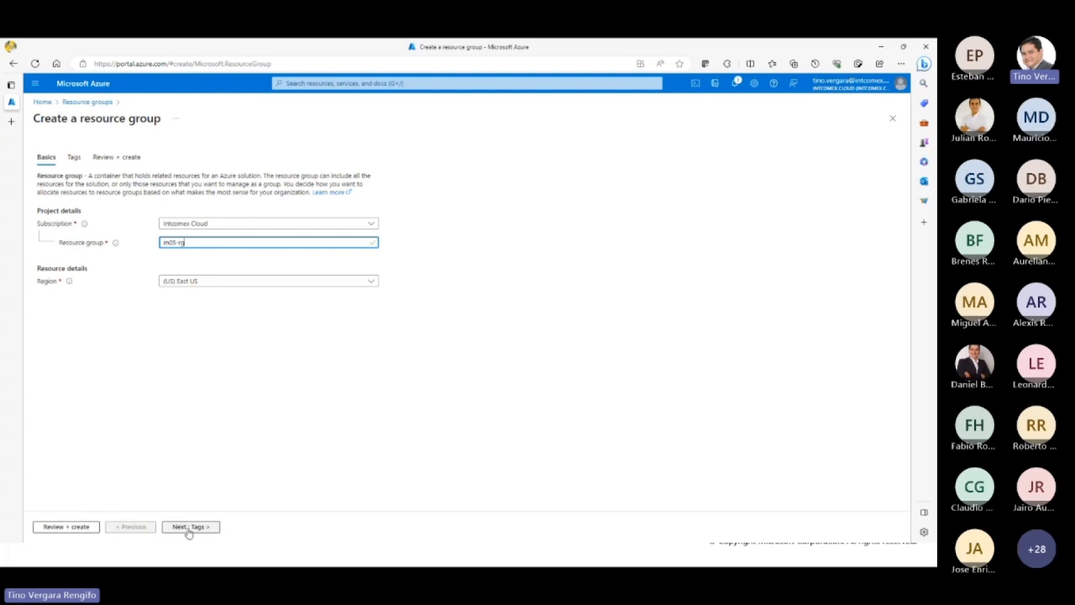
pyautogui.click(79, 528)
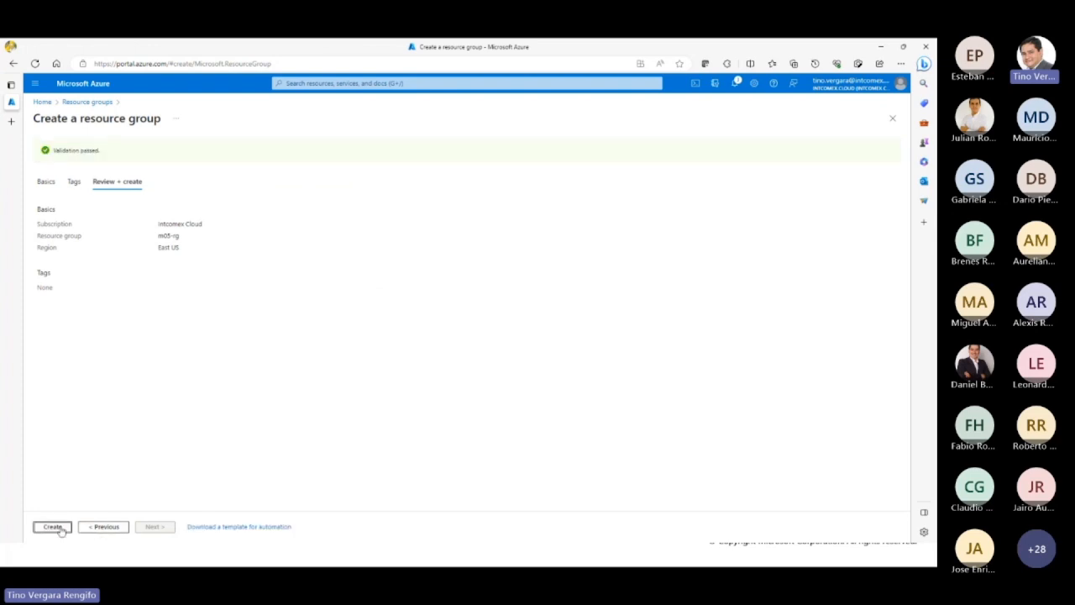
pyautogui.click(61, 530)
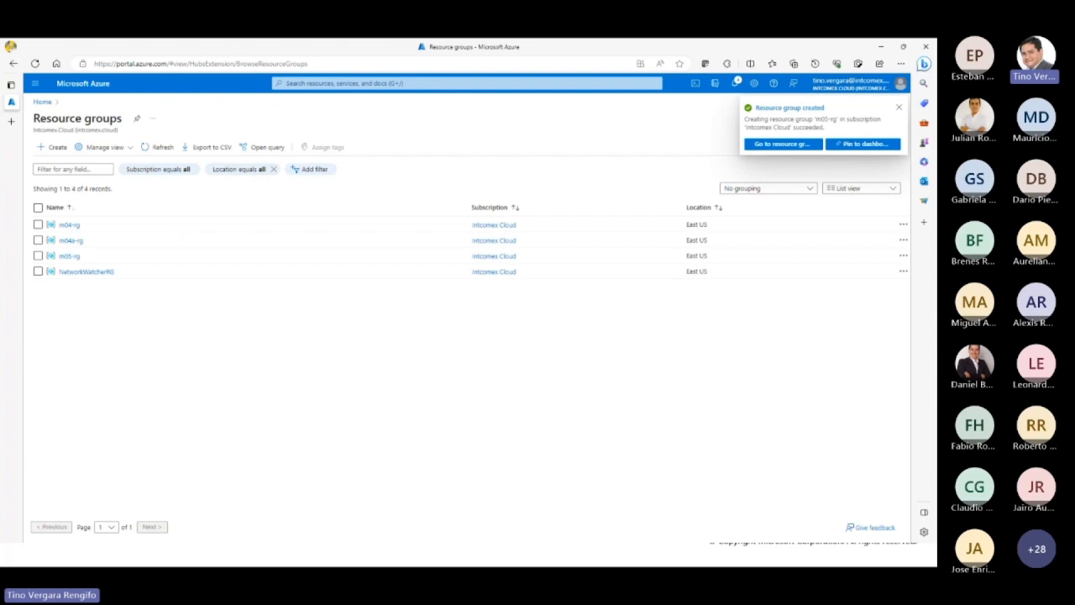
# Step: Check the overview of the m05-rg resource group and the resource groups list, and return to the portal home page
pyautogui.click(69, 256)
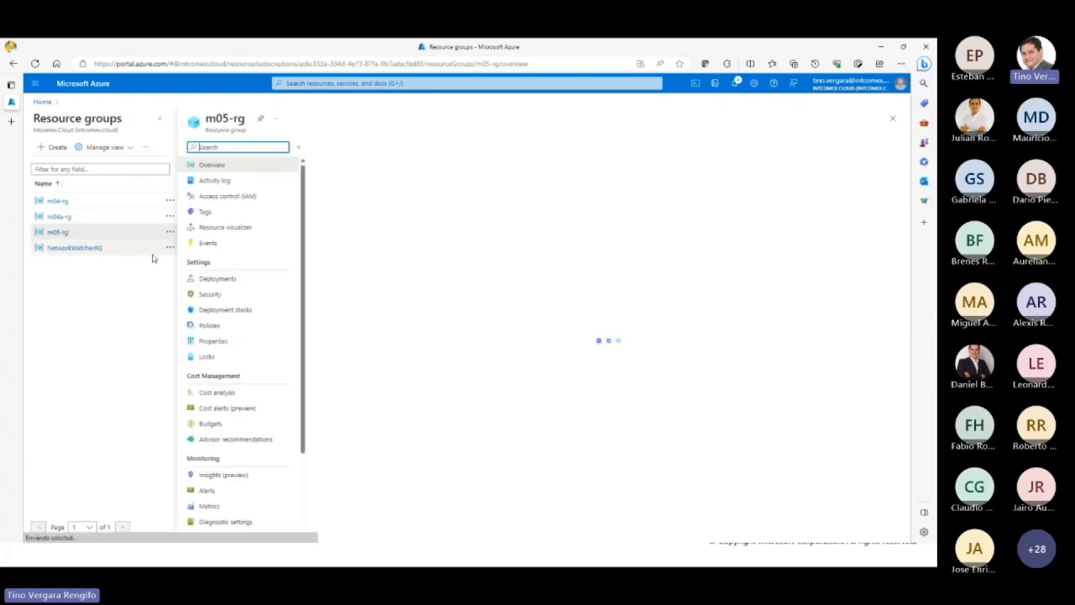
pyautogui.click(159, 118)
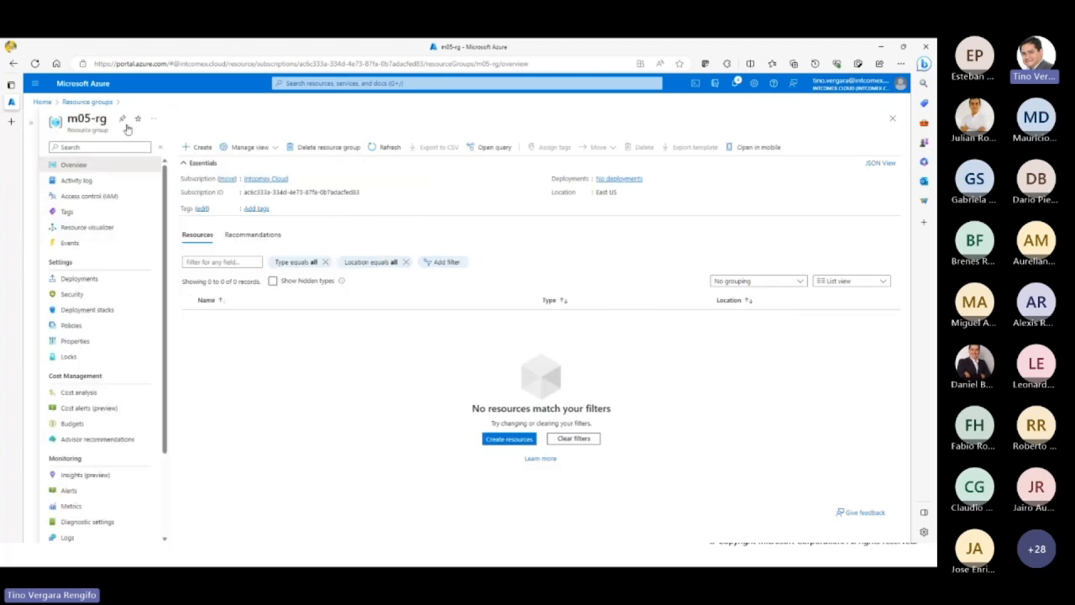
pyautogui.click(42, 102)
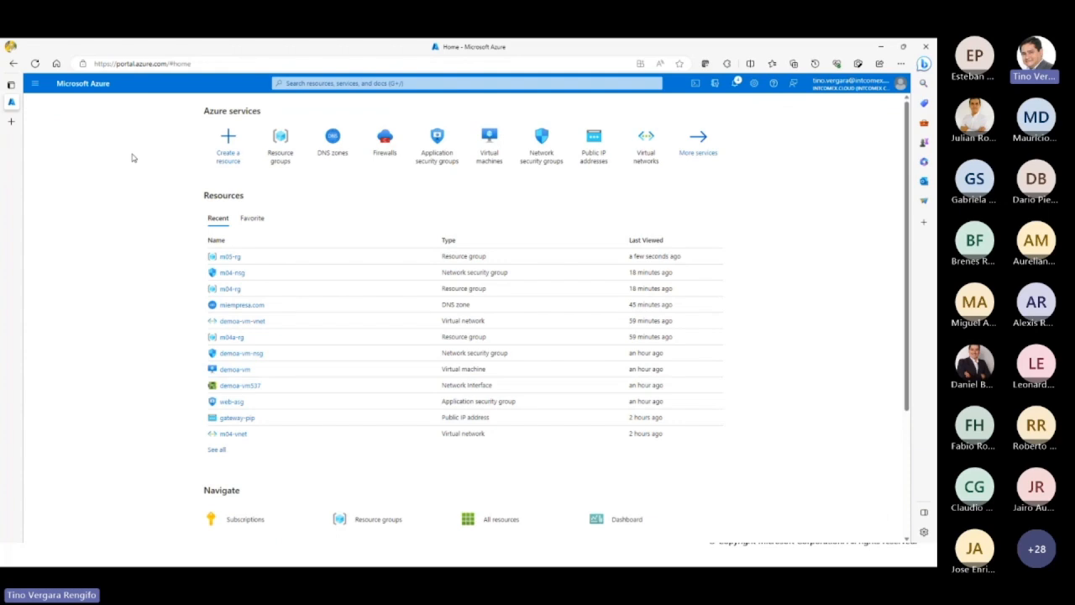
pyautogui.click(282, 147)
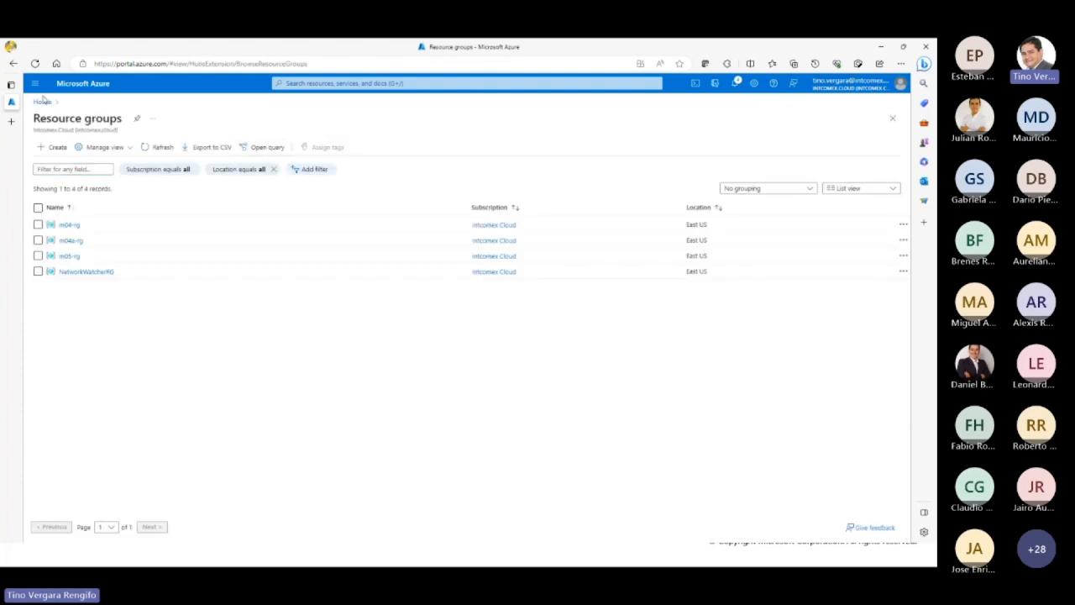
pyautogui.click(42, 102)
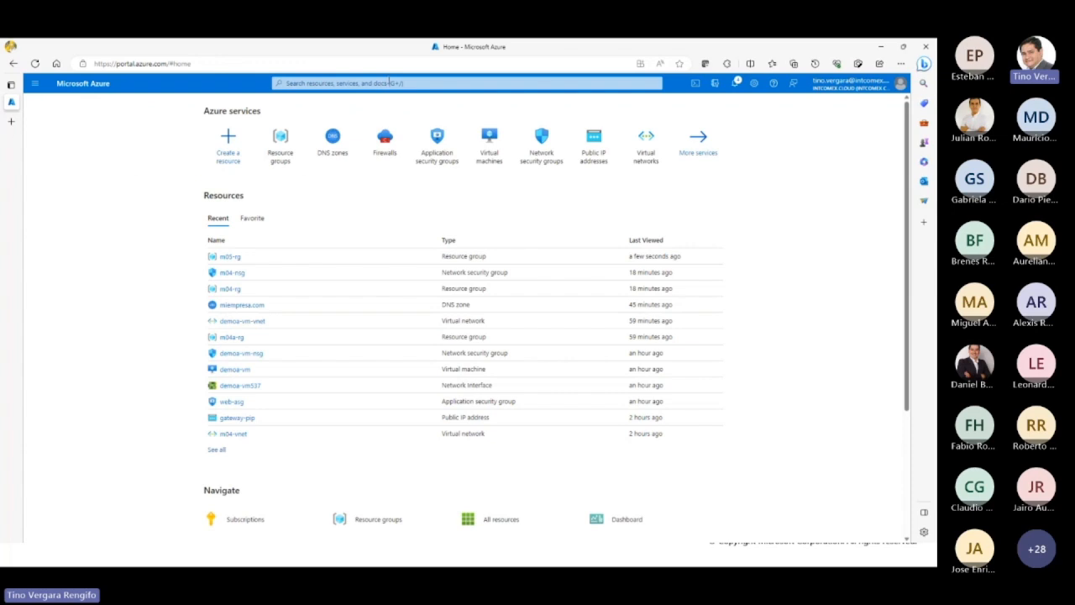
# Step: Start a new virtual network from the virtual networks list and assign it to the m05-rg resource group
pyautogui.click(645, 159)
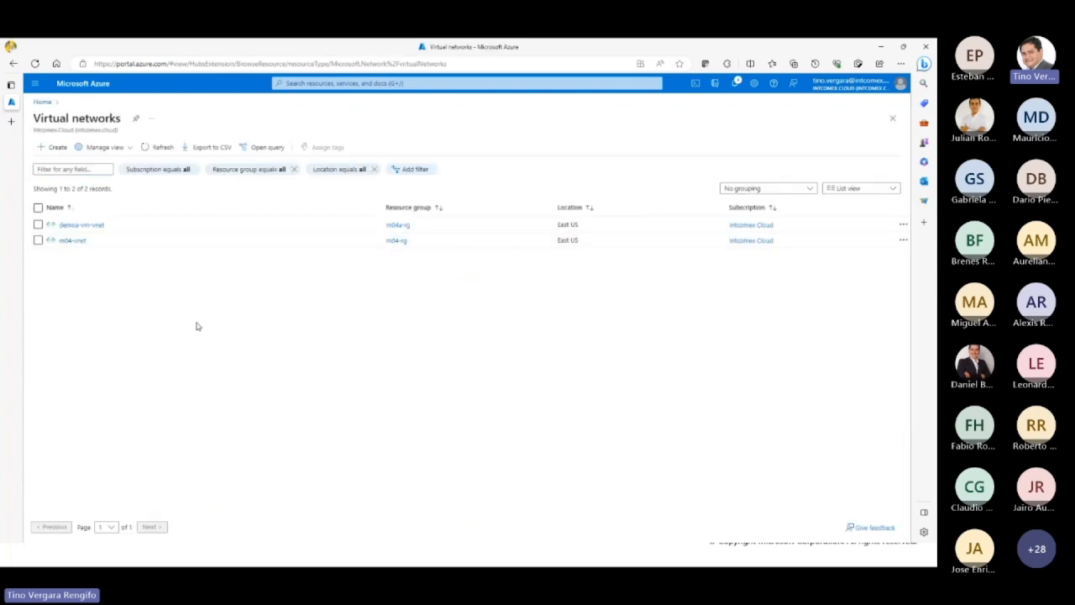
pyautogui.click(56, 147)
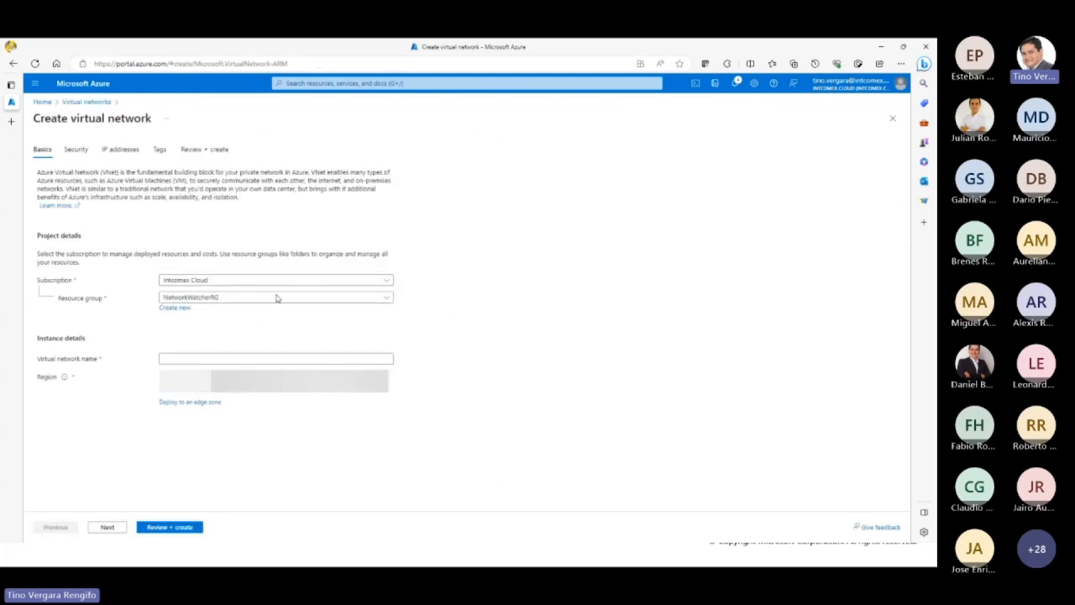
pyautogui.click(249, 299)
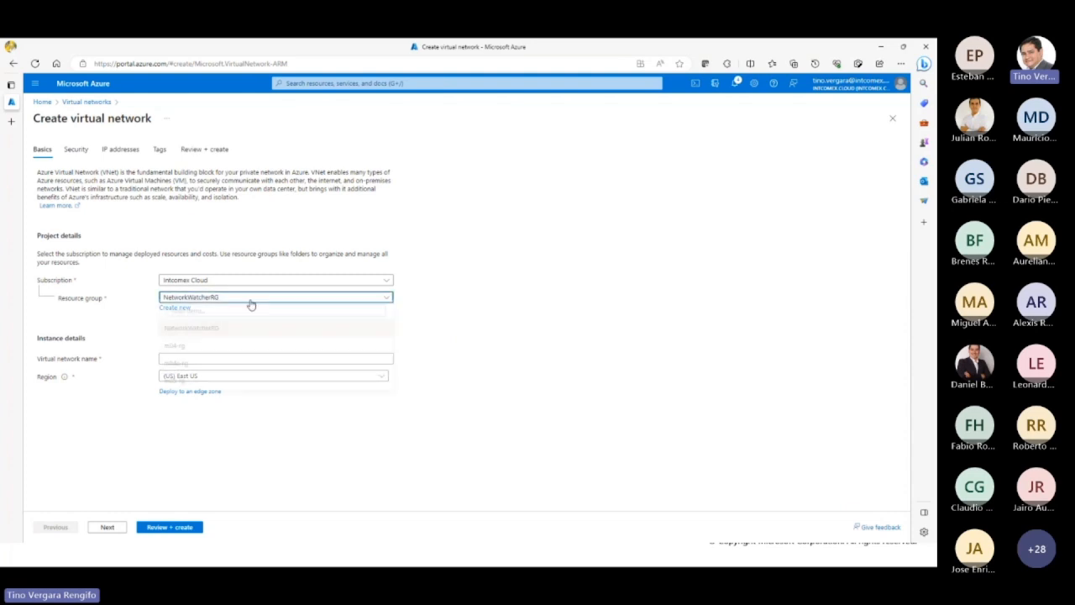
pyautogui.click(211, 367)
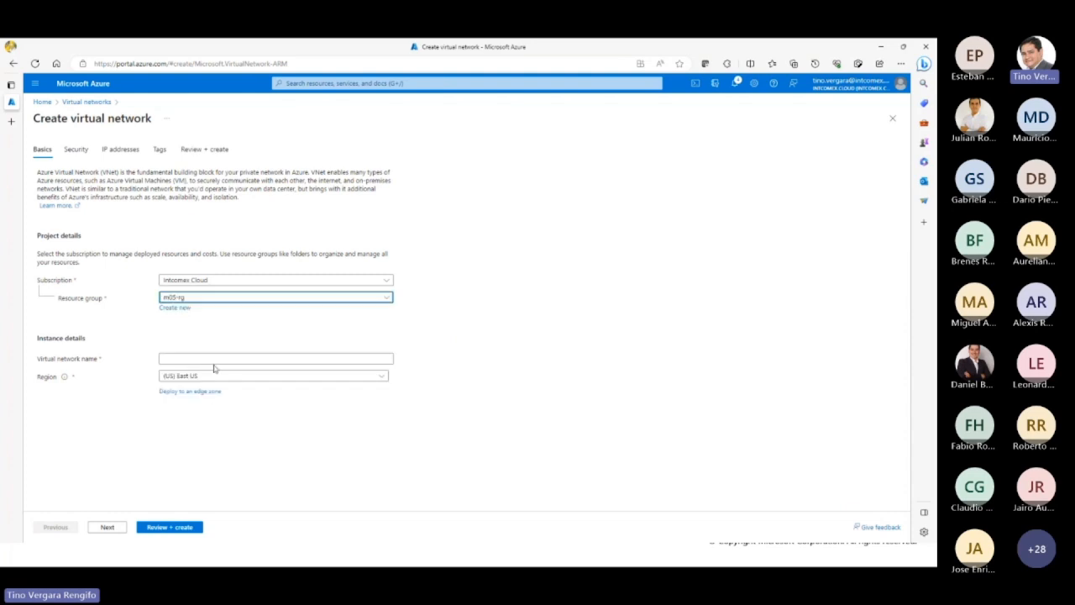
# Step: Name the new virtual network m05A-vnet
pyautogui.click(213, 360)
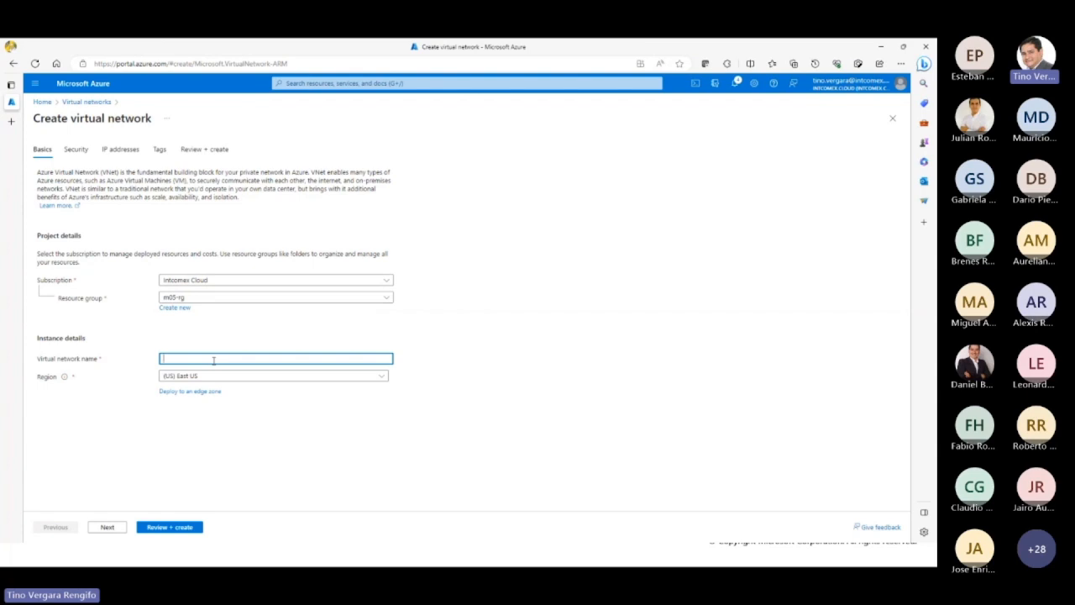
pyautogui.write('m05A-')
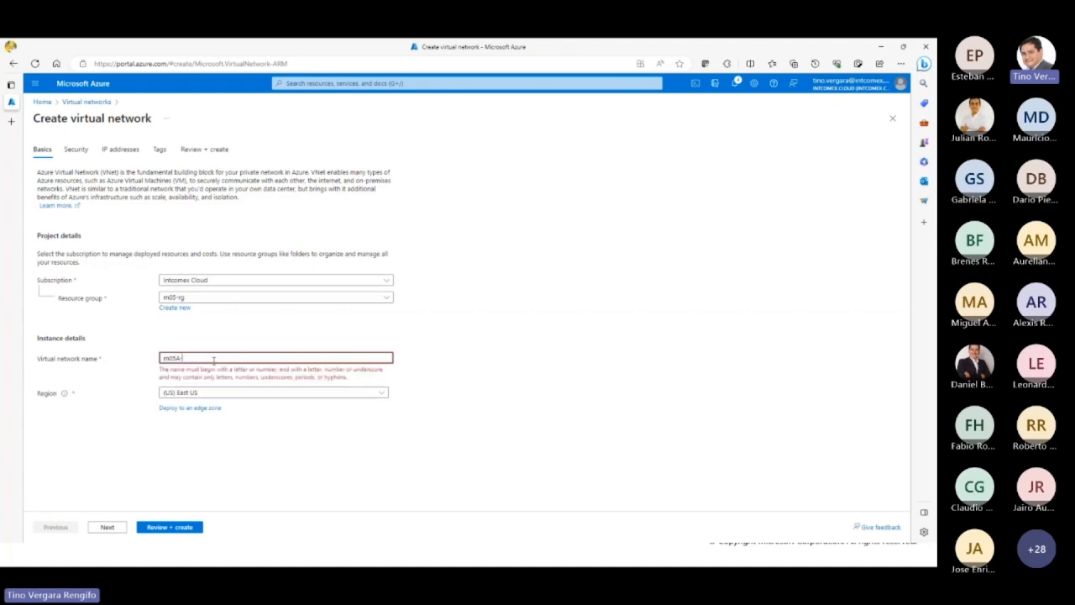
pyautogui.write('rg')
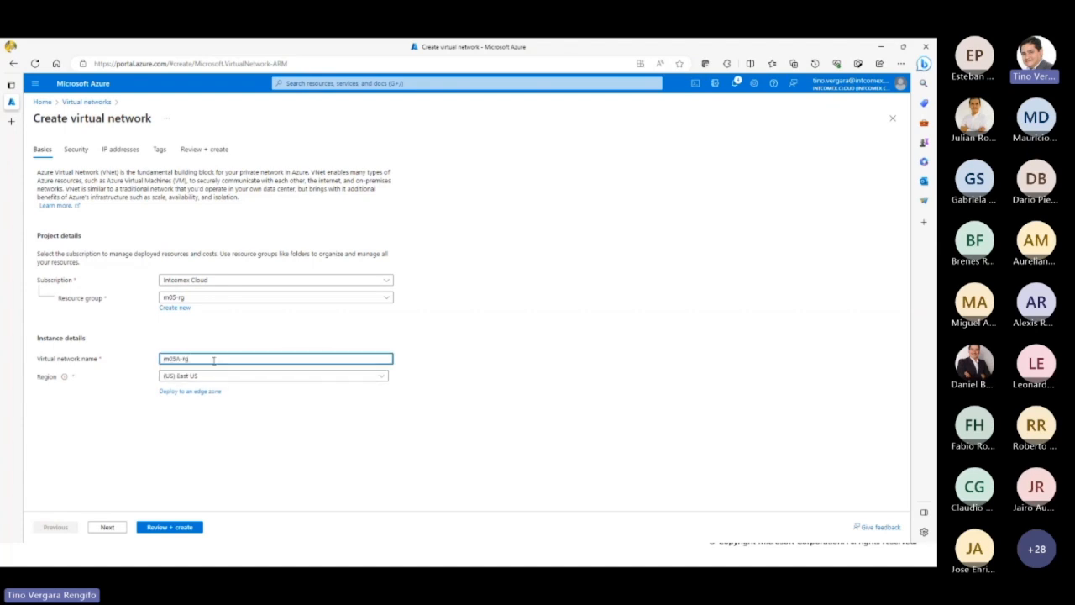
pyautogui.press('BackSpace')
pyautogui.press('BackSpace')
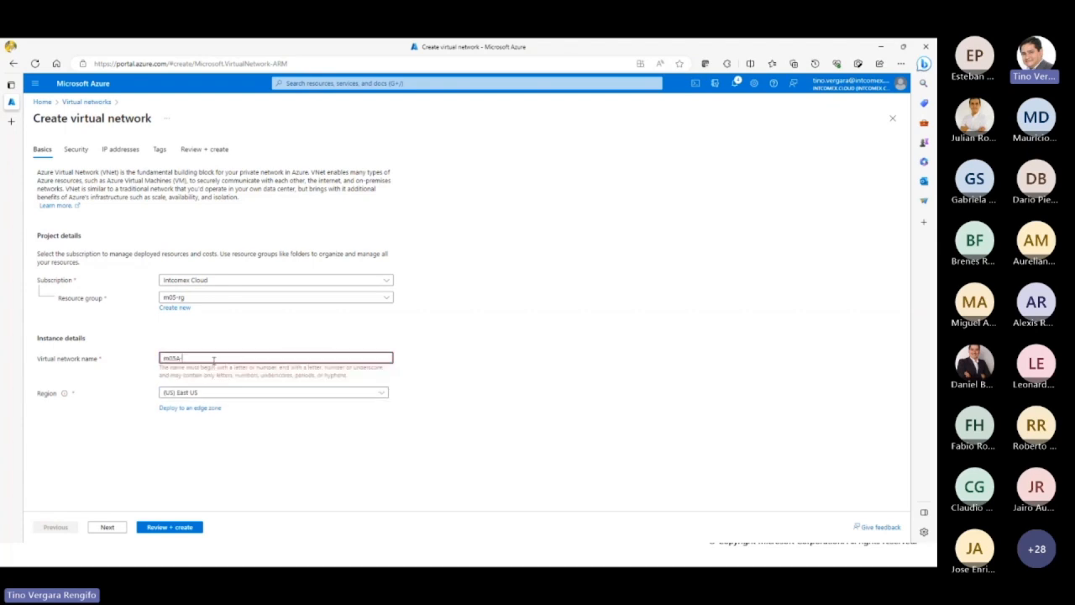
pyautogui.write('vnet')
pyautogui.press('Tab')
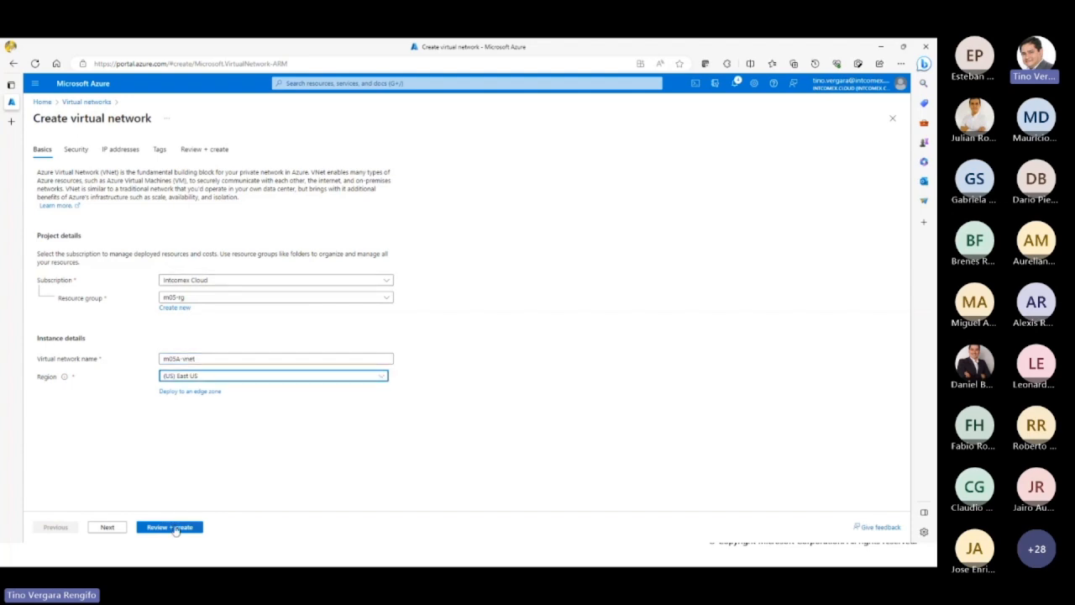
# Step: Leave the security services disabled and set the virtual network's IPv4 address space to 10.0.1.0 with a /24 size
pyautogui.click(114, 529)
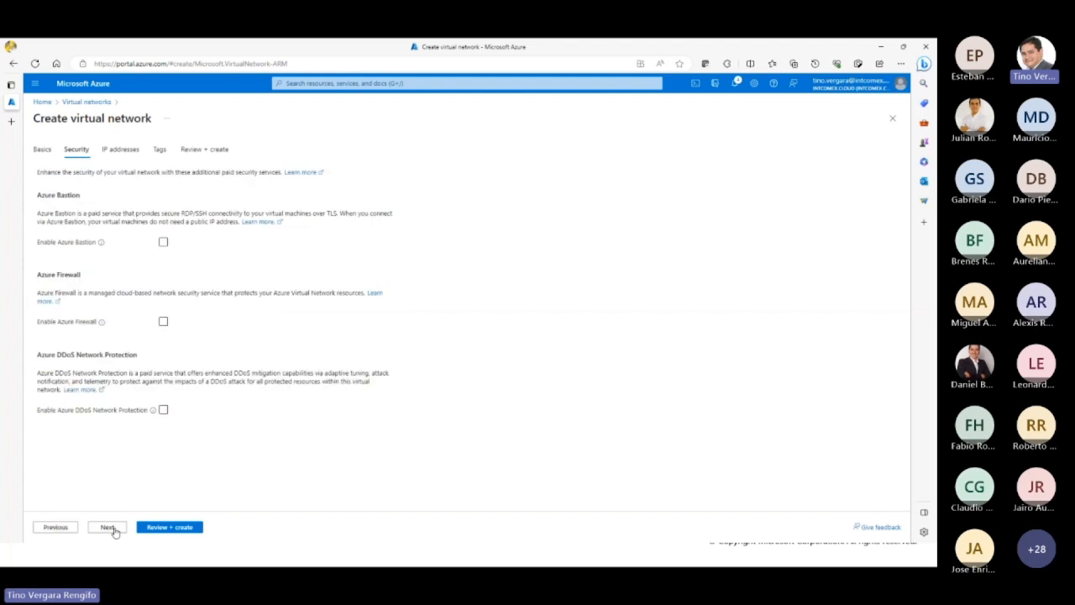
pyautogui.click(114, 529)
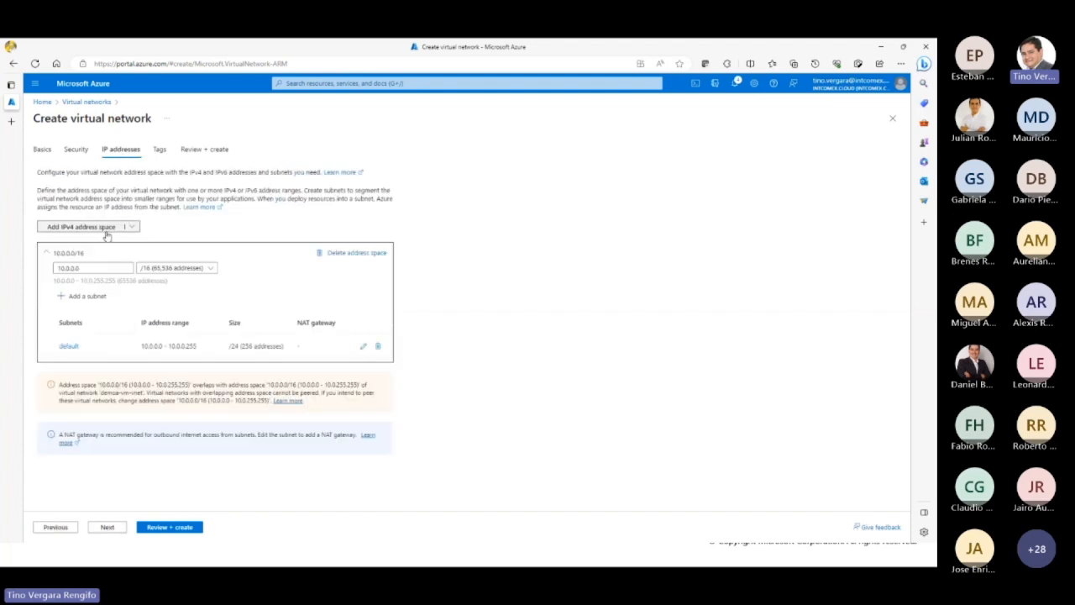
pyautogui.click(76, 267)
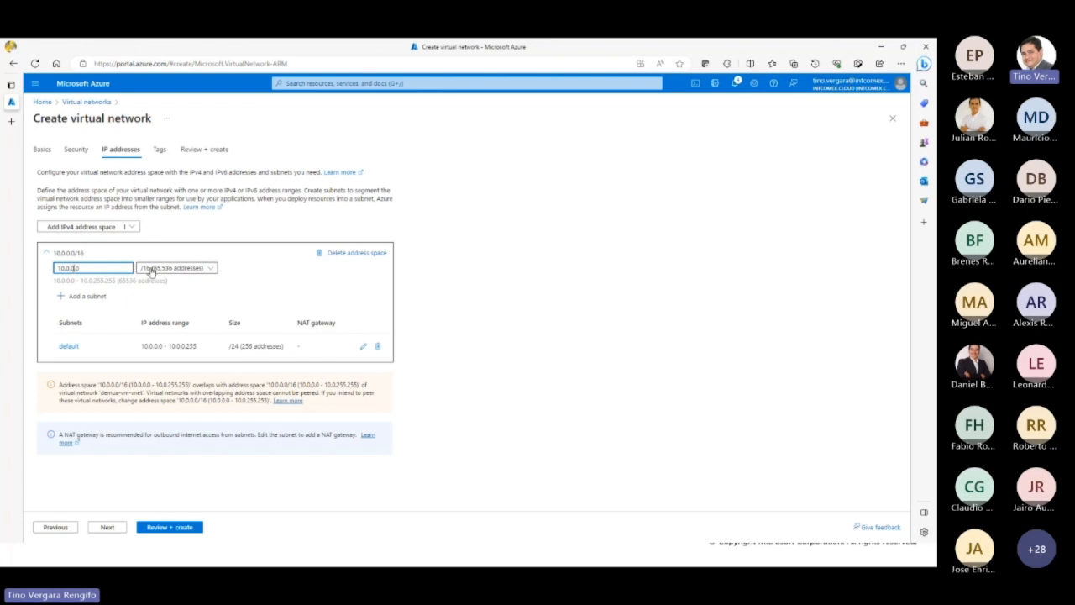
pyautogui.click(155, 267)
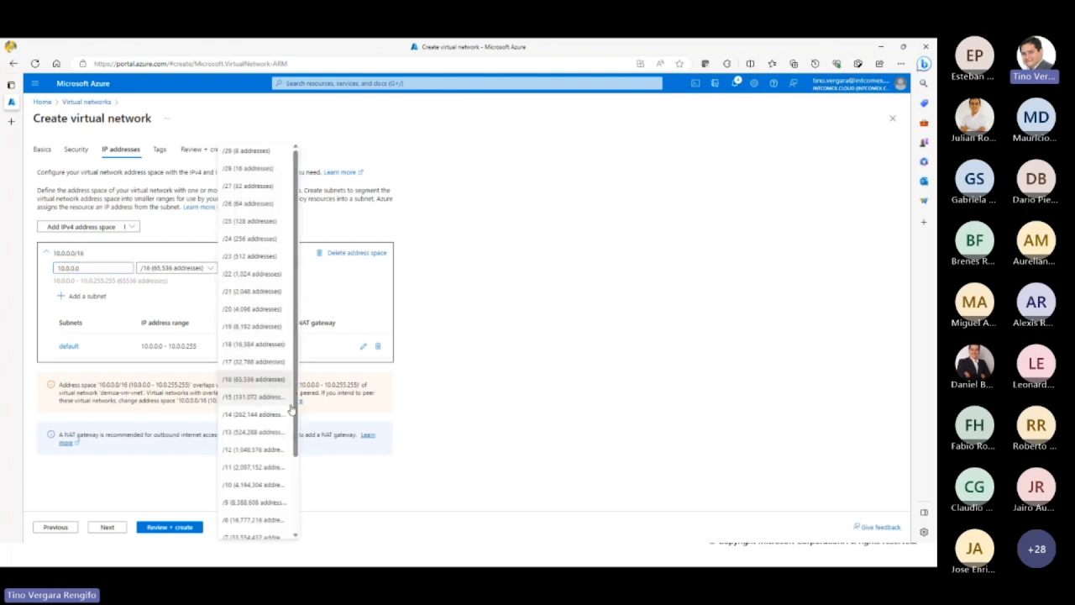
pyautogui.click(256, 238)
pyautogui.click(73, 268)
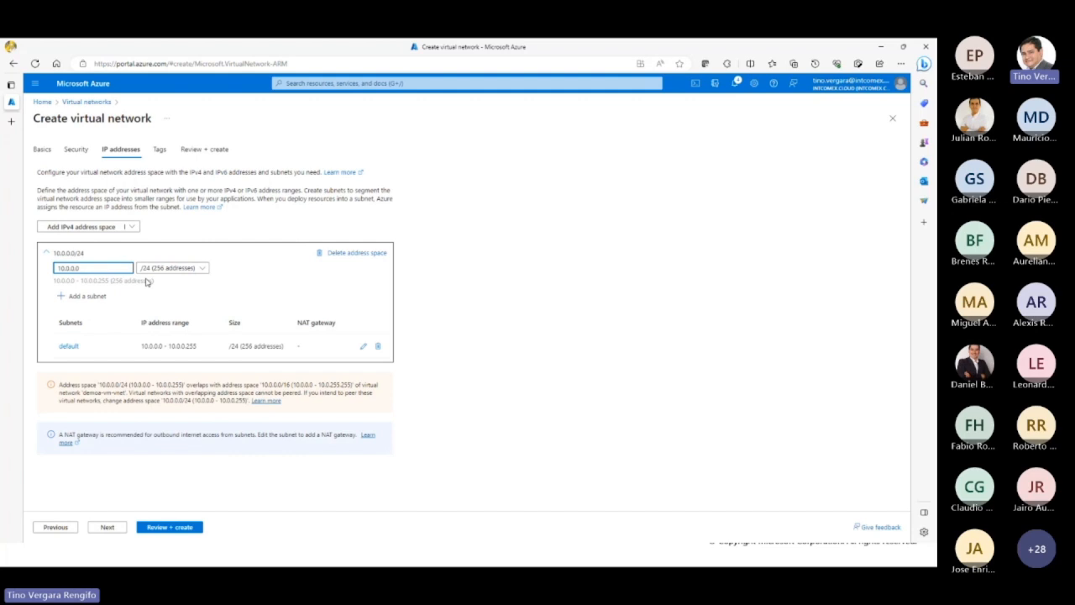
pyautogui.write('1')
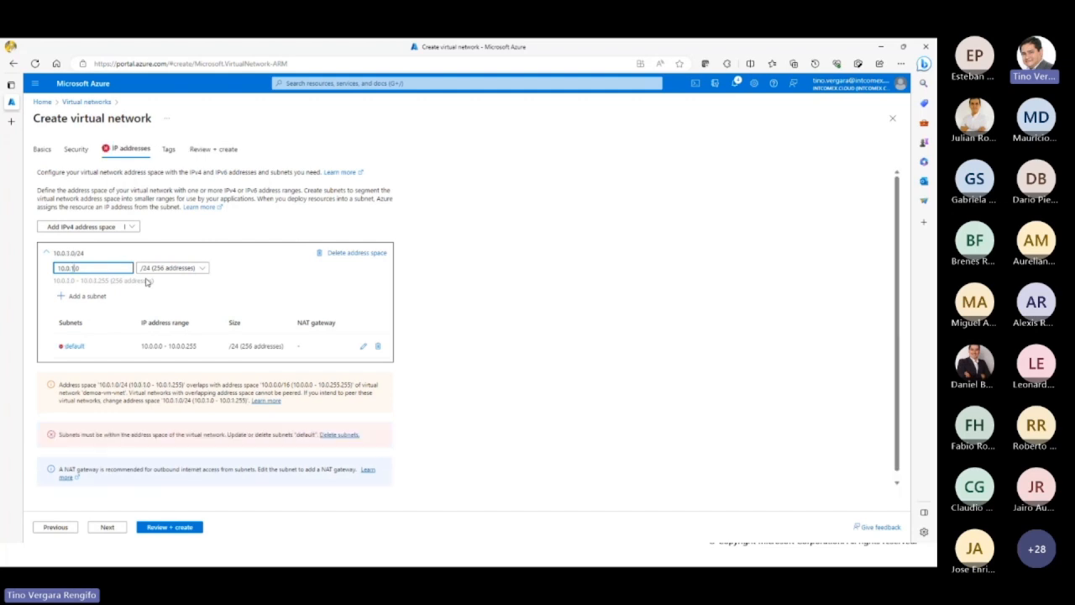
# Step: Set the default subnet's starting address to 10.0.1.0 and save the subnet
pyautogui.click(364, 346)
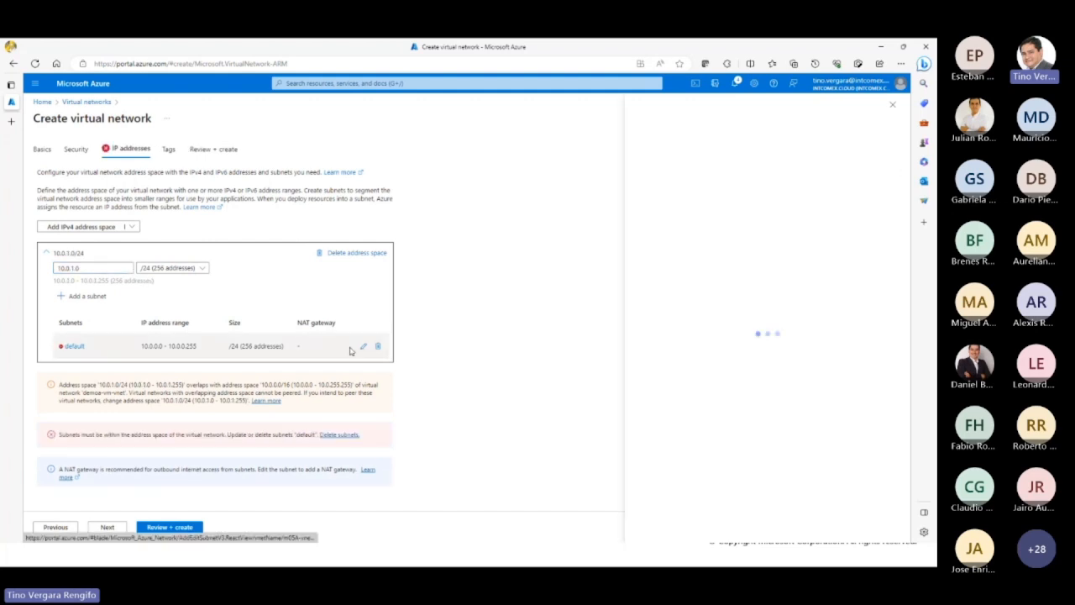
pyautogui.click(777, 246)
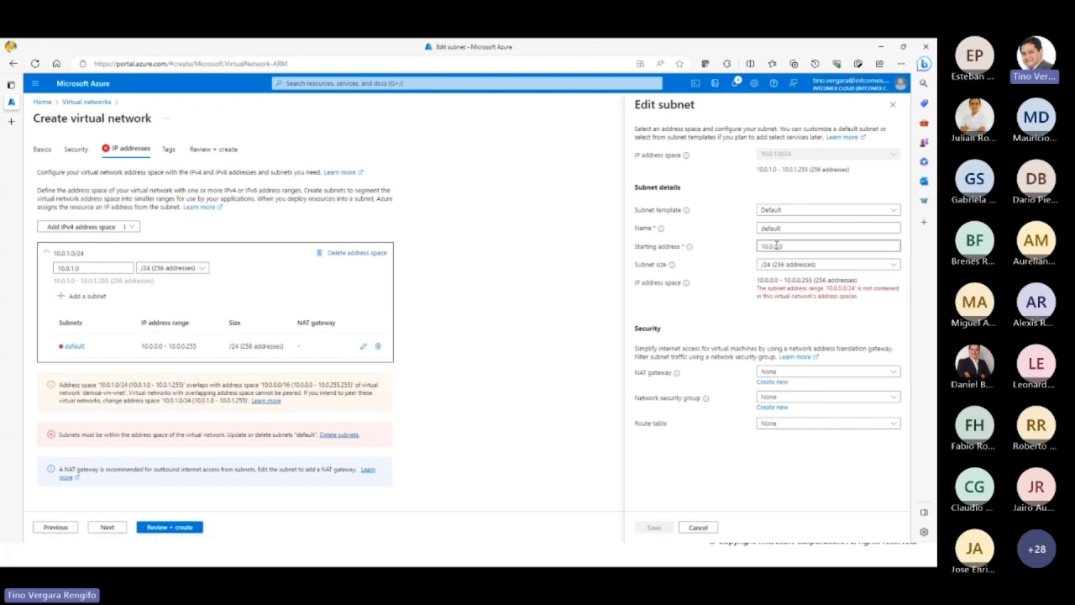
pyautogui.click(778, 246)
pyautogui.write('1')
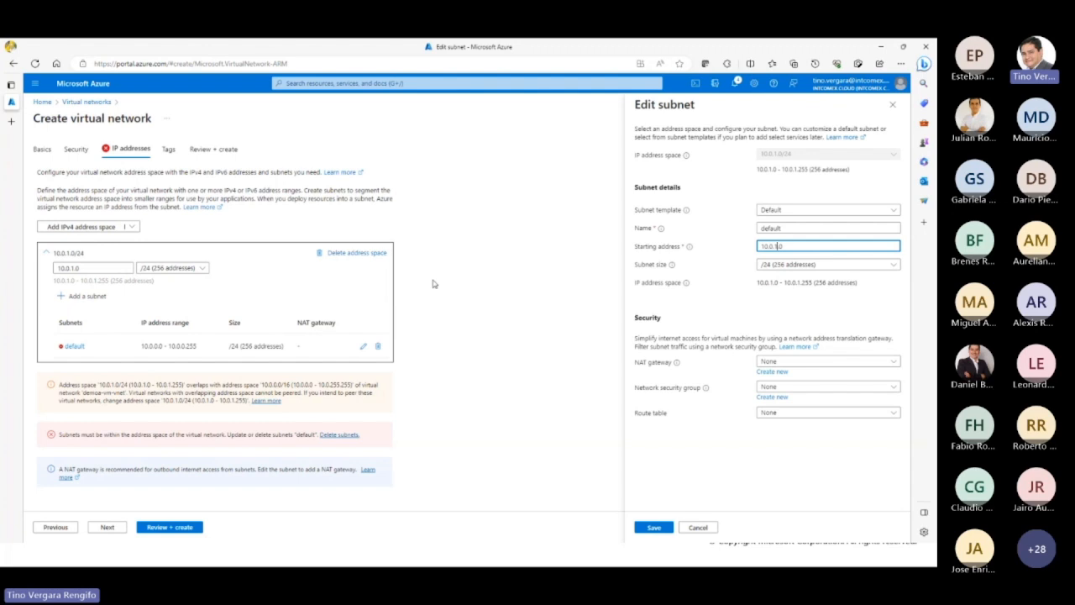
pyautogui.click(652, 535)
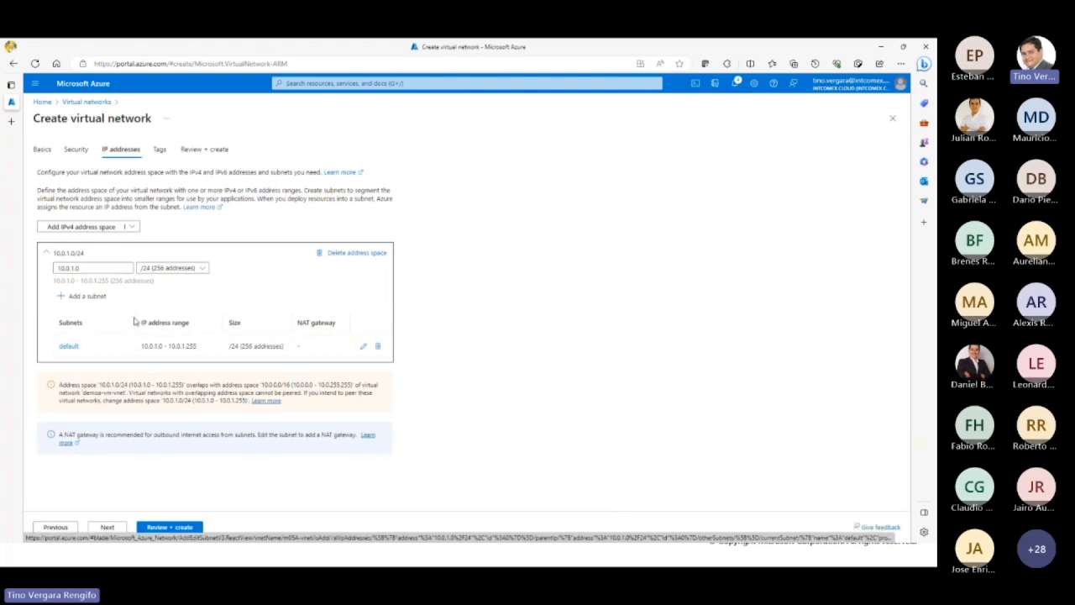
# Step: Create the virtual network without tags and return to the virtual networks list from the portal home page
pyautogui.doubleClick(86, 268)
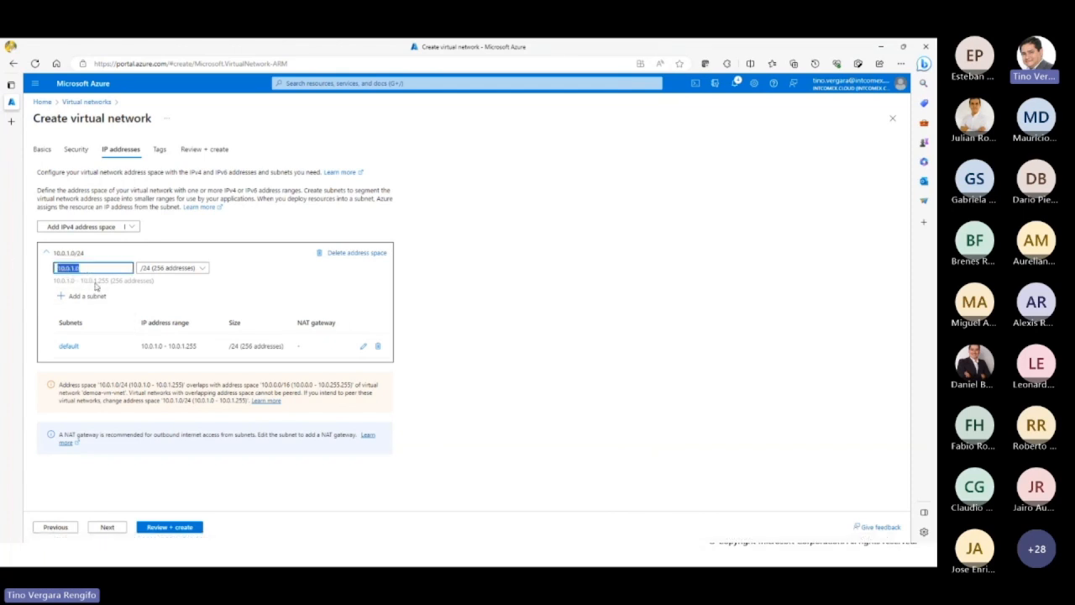
pyautogui.click(497, 273)
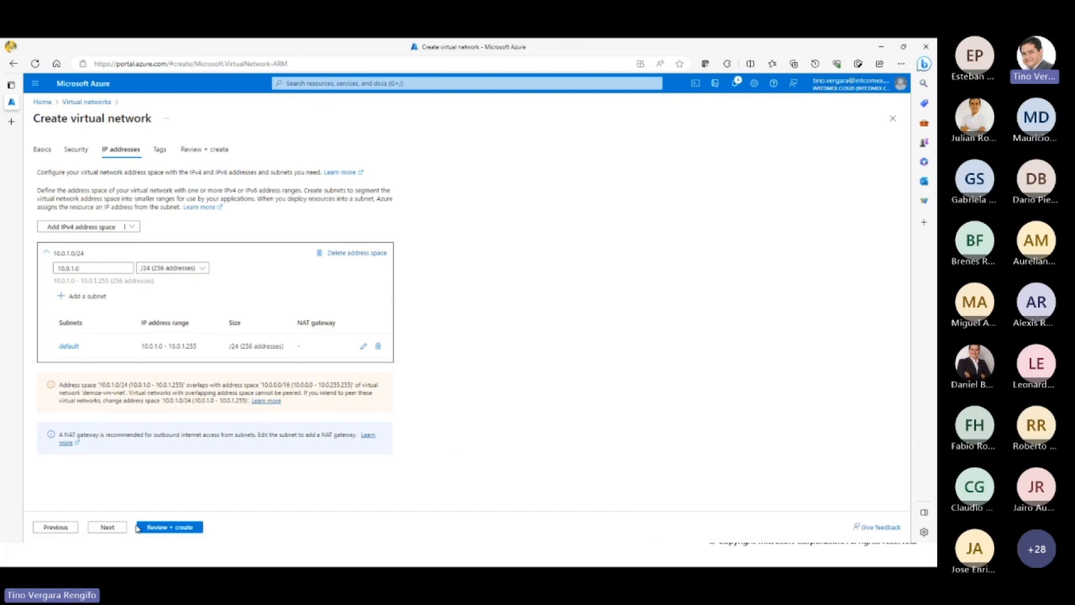
pyautogui.click(107, 527)
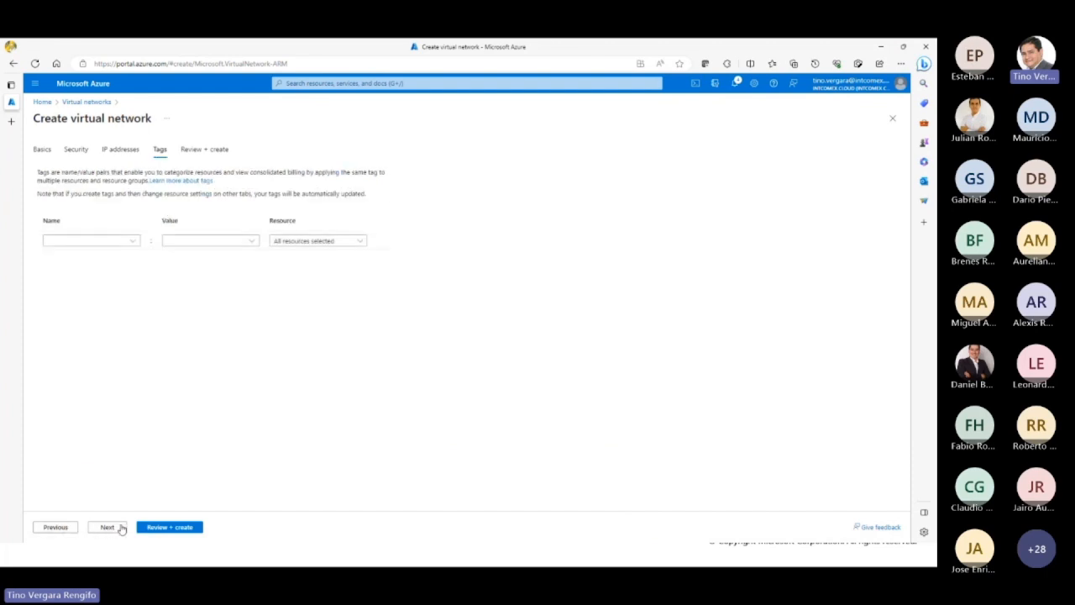
pyautogui.click(121, 529)
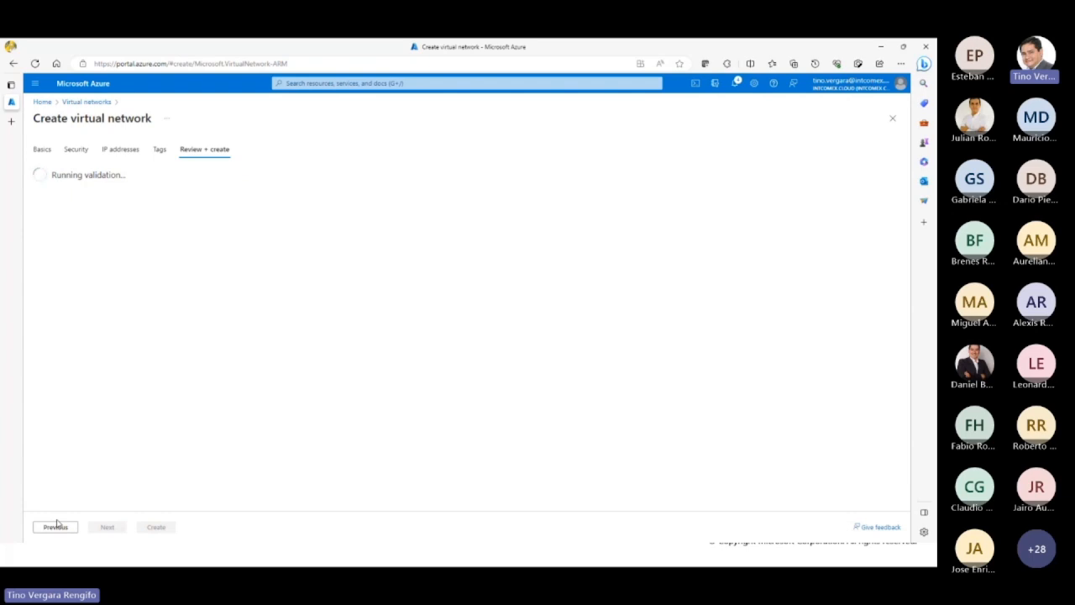
pyautogui.click(165, 529)
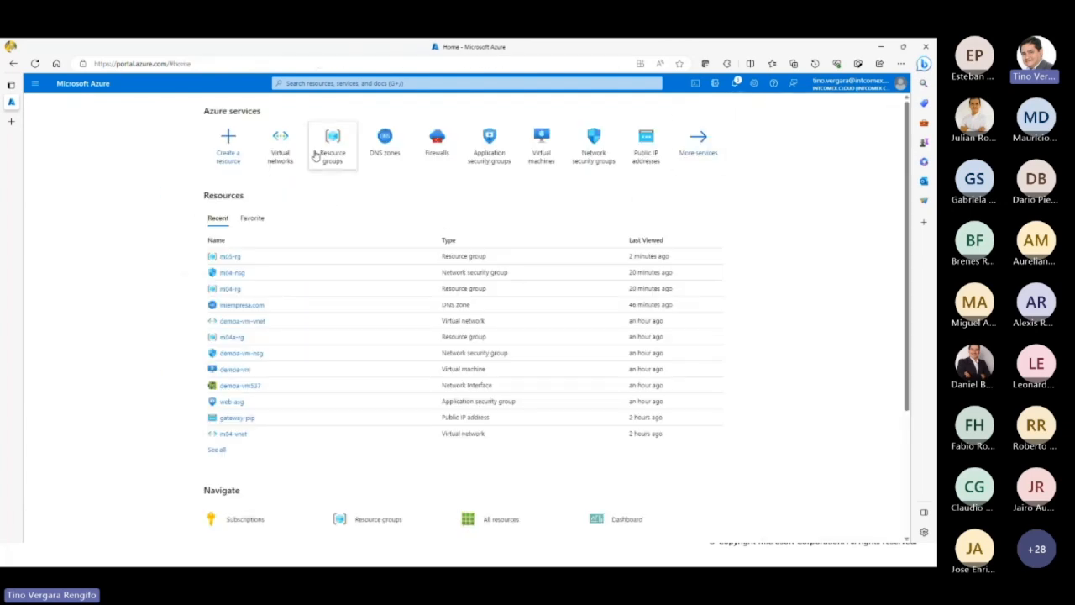
pyautogui.click(283, 153)
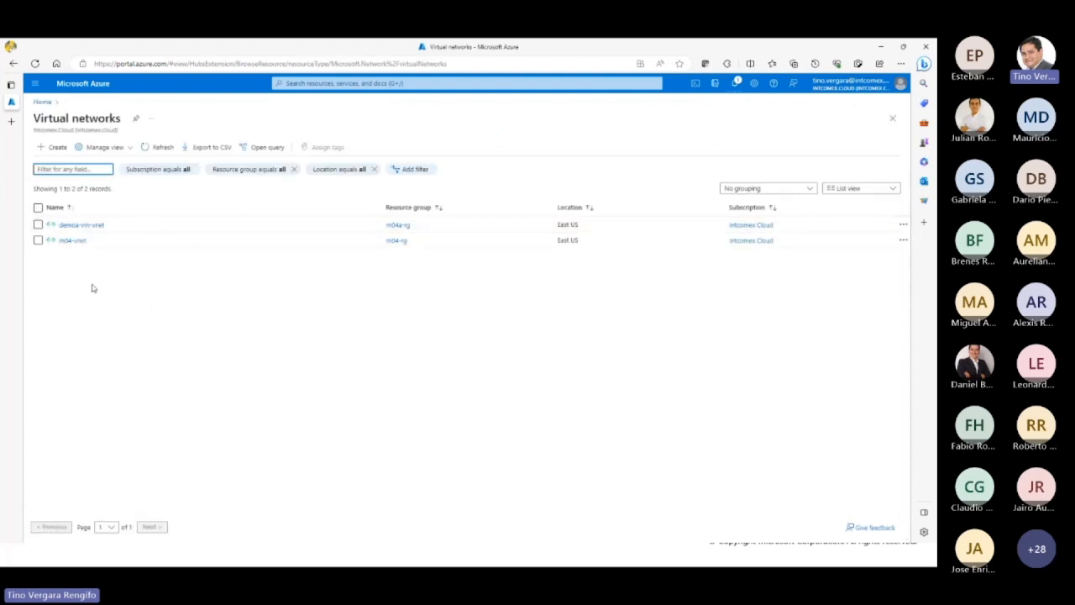
# Step: Start a second virtual network in the m05-rg resource group and name it m05B-vnet
pyautogui.click(55, 147)
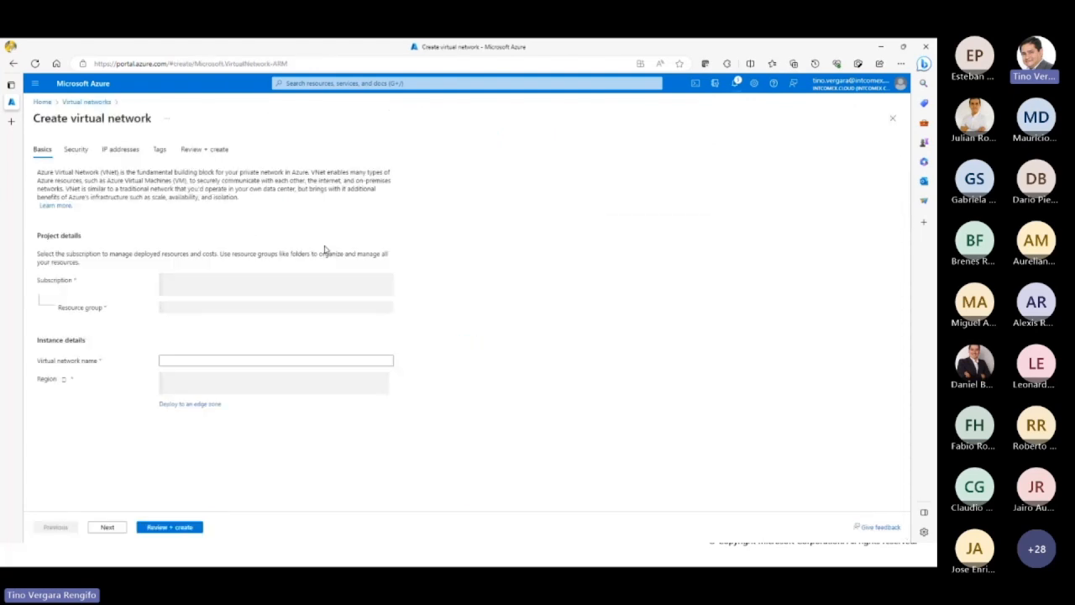
pyautogui.click(263, 296)
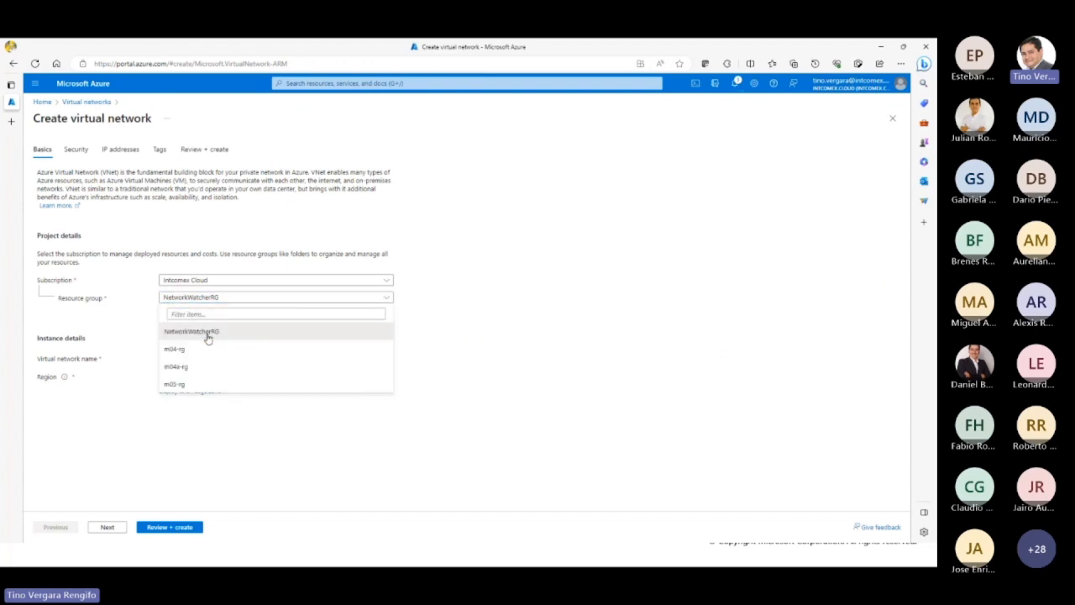
pyautogui.click(209, 382)
pyautogui.click(207, 359)
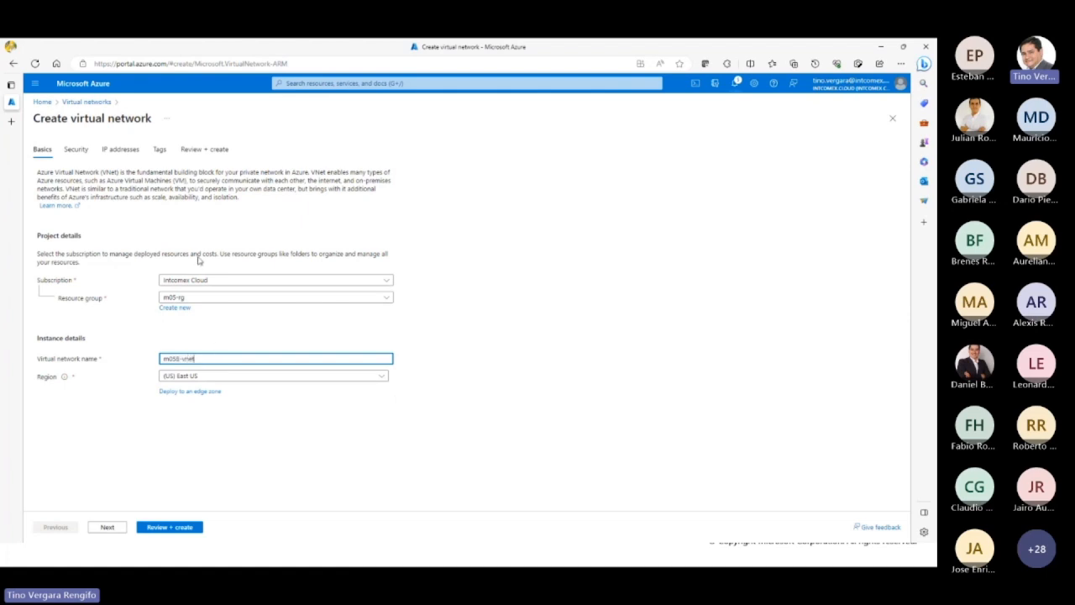
# Step: Set the new virtual network's IPv4 address space to 10.0.2.0 with a /24 size
pyautogui.click(123, 151)
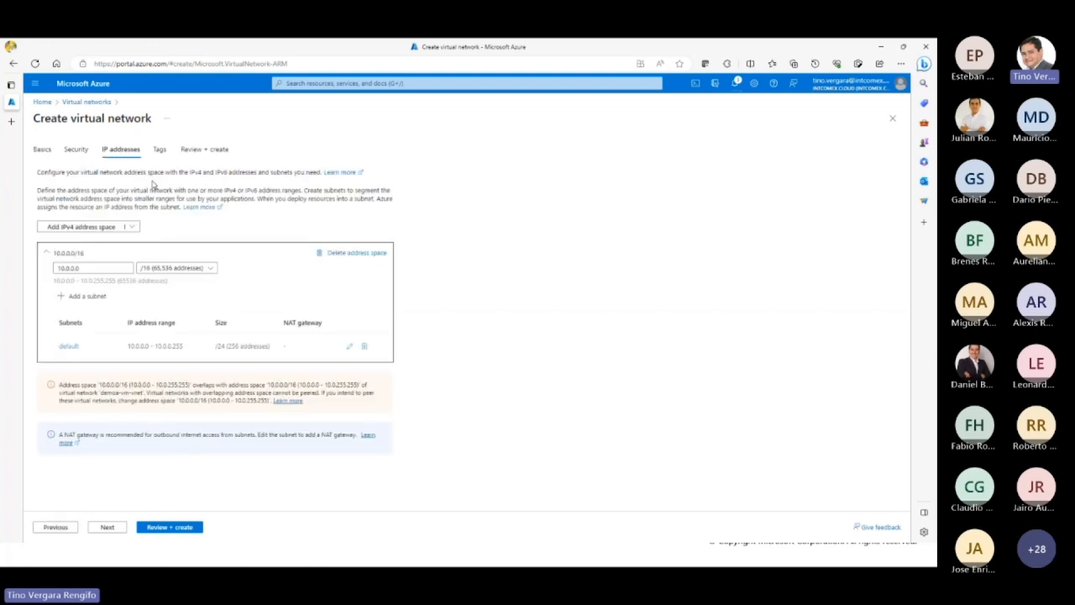
pyautogui.click(80, 267)
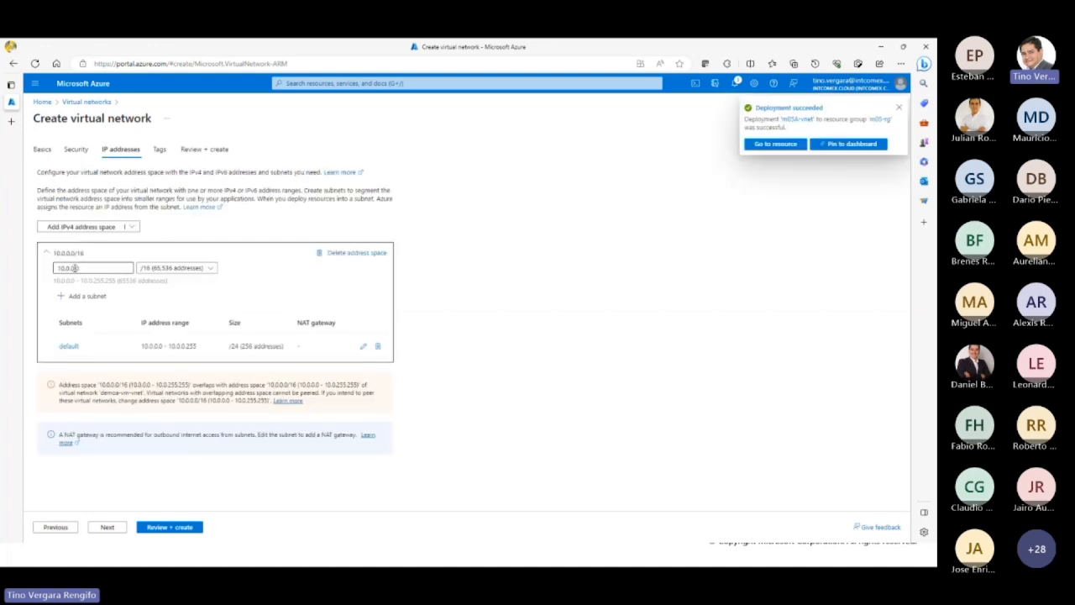
pyautogui.click(84, 269)
pyautogui.moveTo(84, 269); pyautogui.dragTo(50, 270)
pyautogui.write('10.0.1.0')
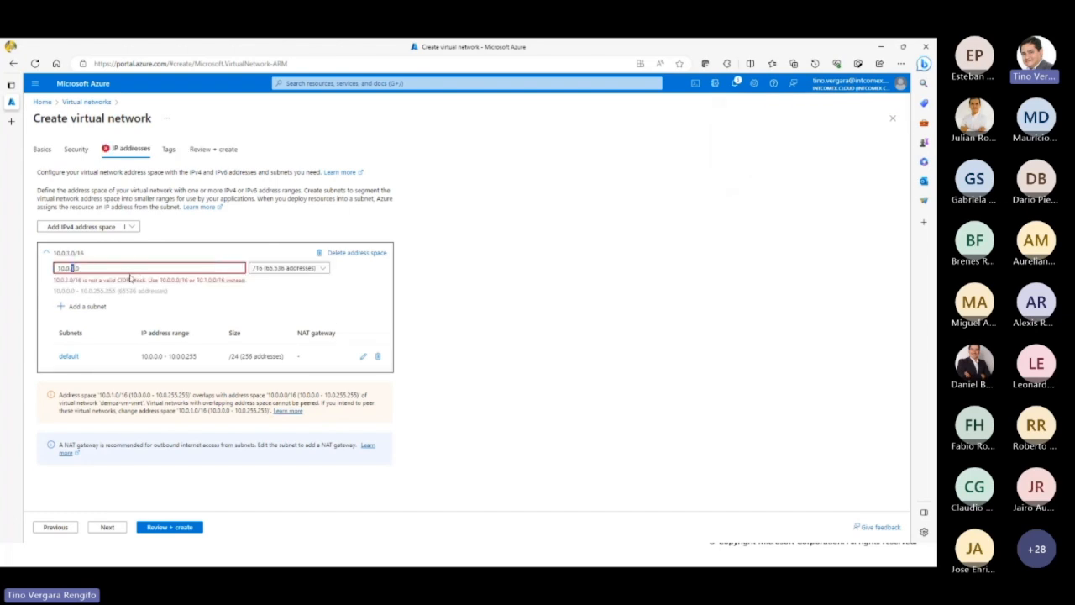
pyautogui.click(289, 268)
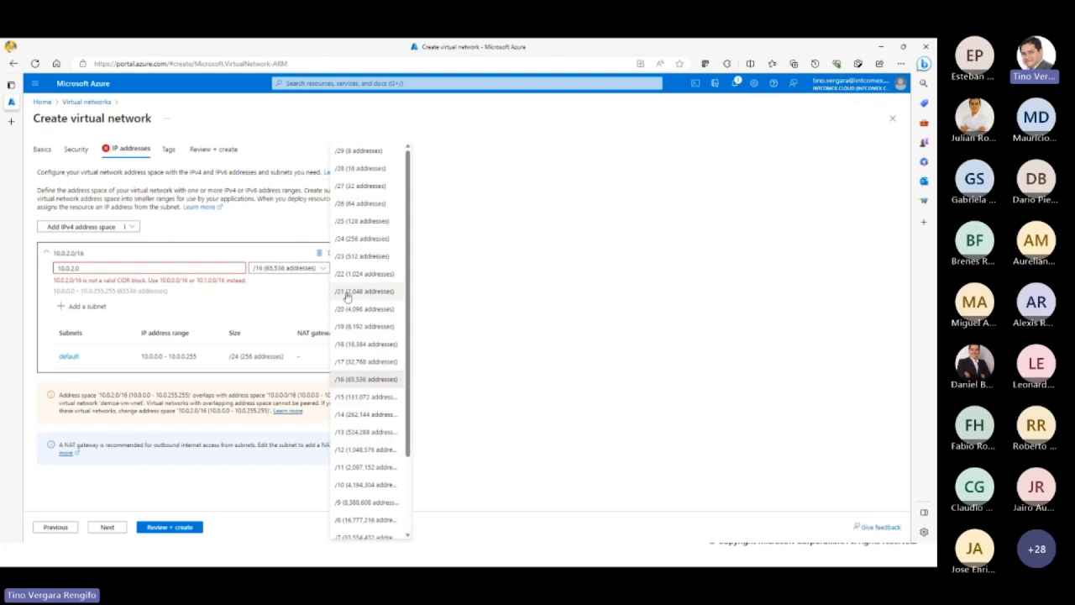
pyautogui.click(370, 239)
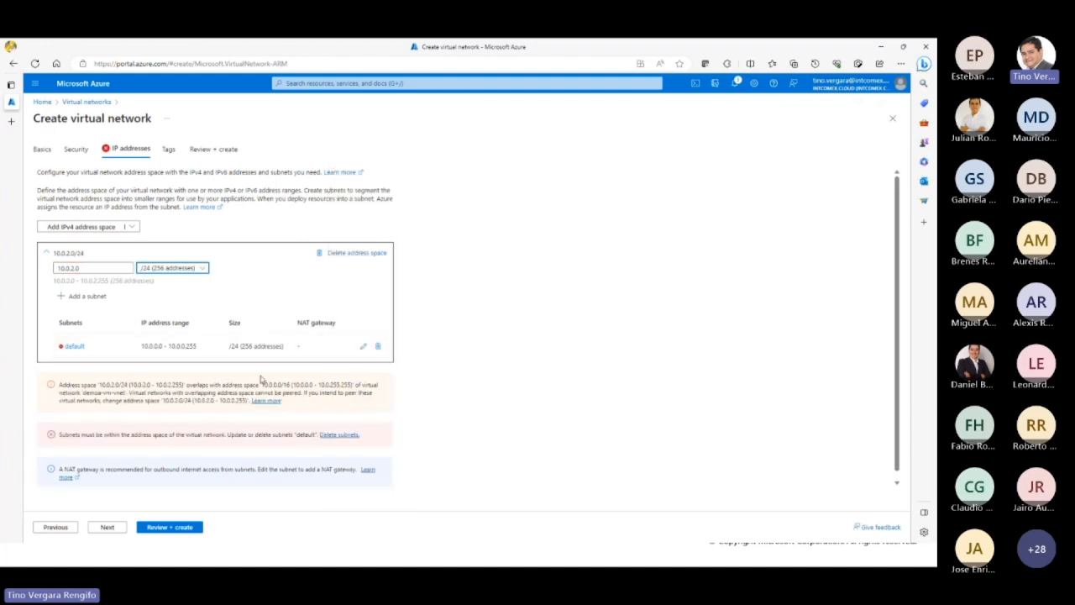
# Step: Set the default subnet's starting address to 10.0.2.0 and save the subnet
pyautogui.click(363, 346)
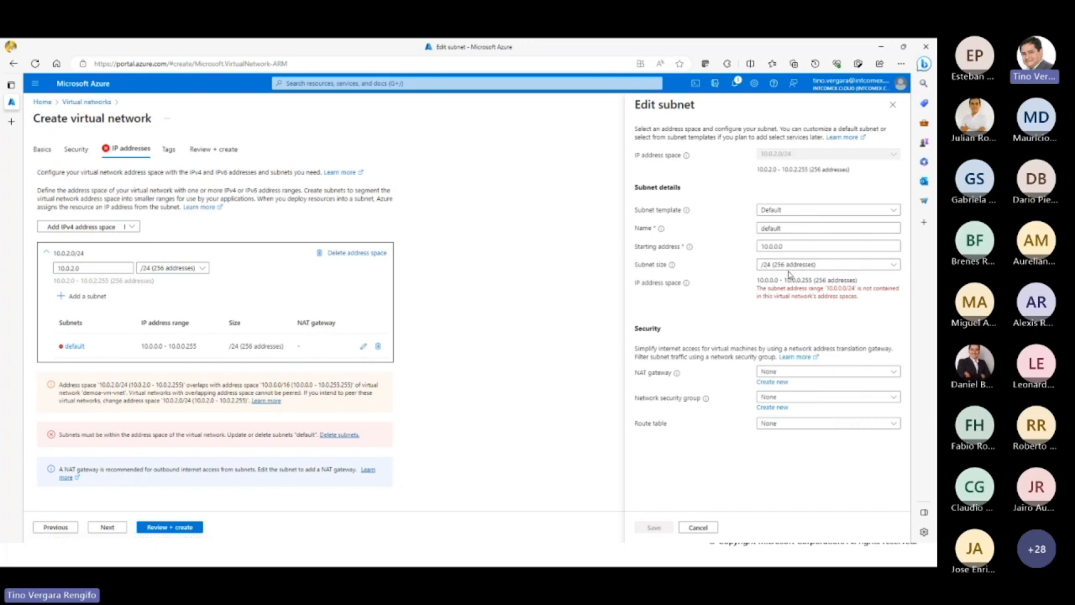
pyautogui.click(780, 245)
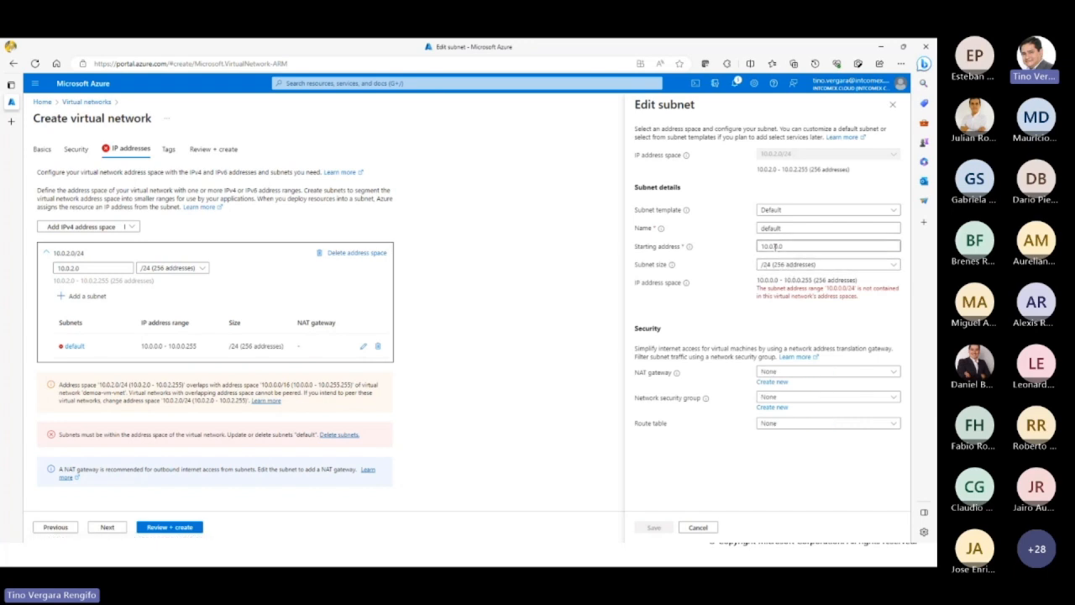
pyautogui.doubleClick(773, 245)
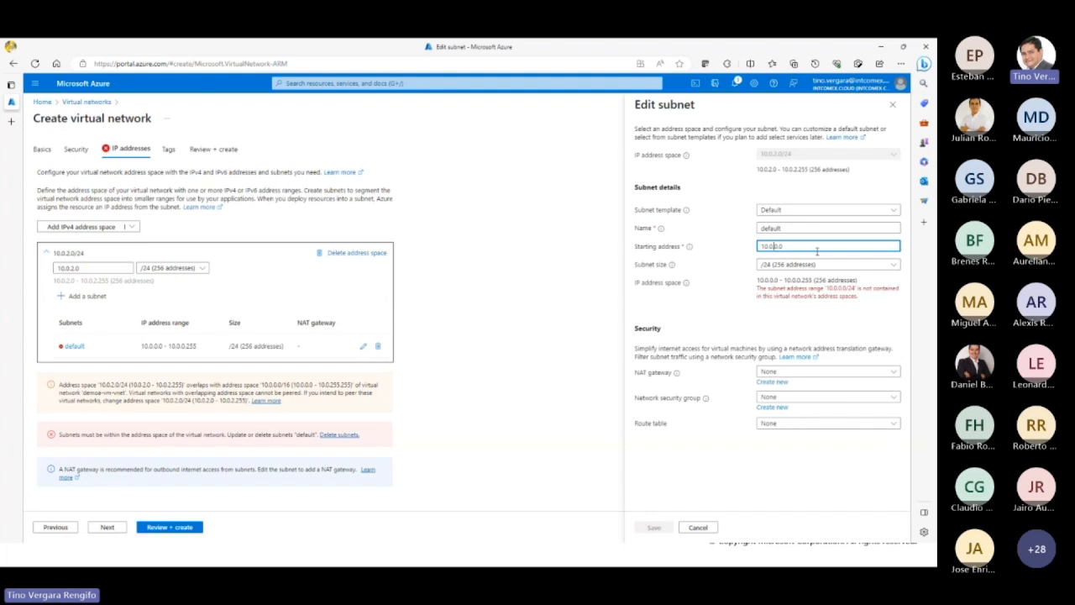
pyautogui.write('2')
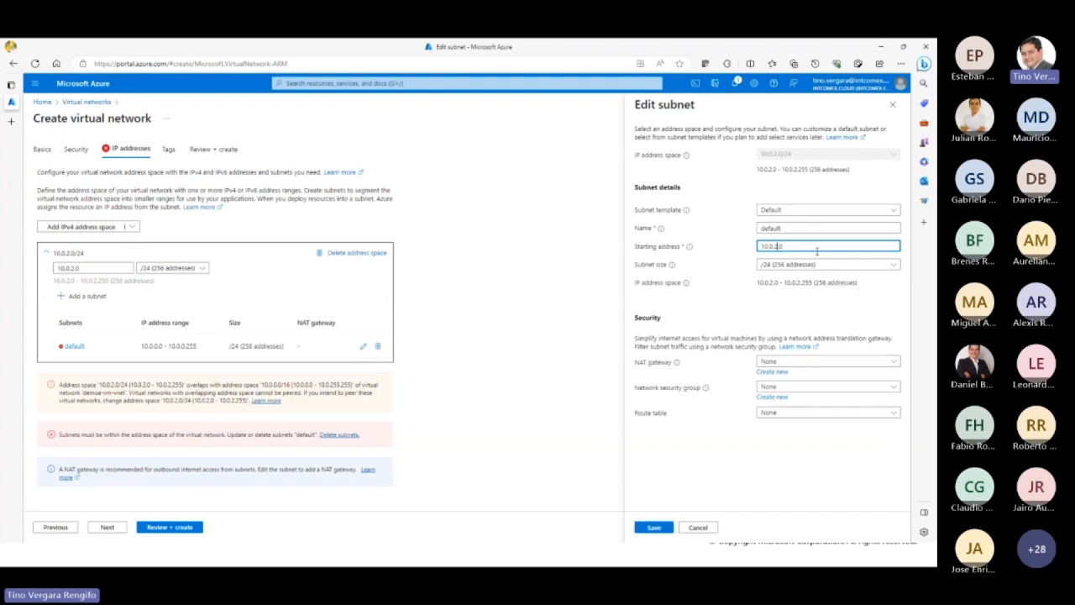
pyautogui.click(653, 527)
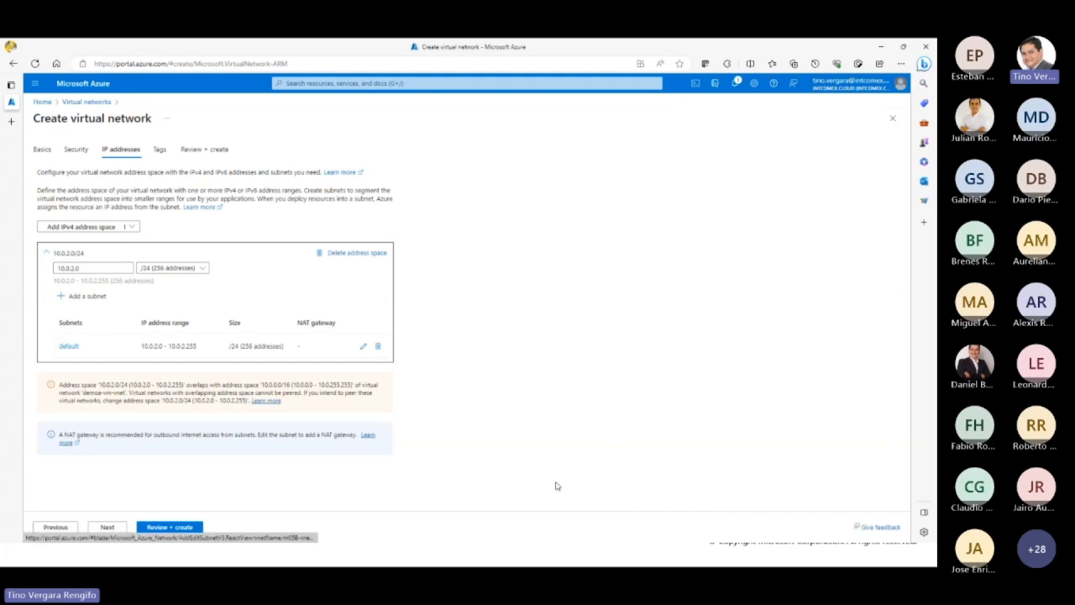
# Step: Review and create the m05B-vnet virtual network, and check the portal notifications
pyautogui.click(154, 527)
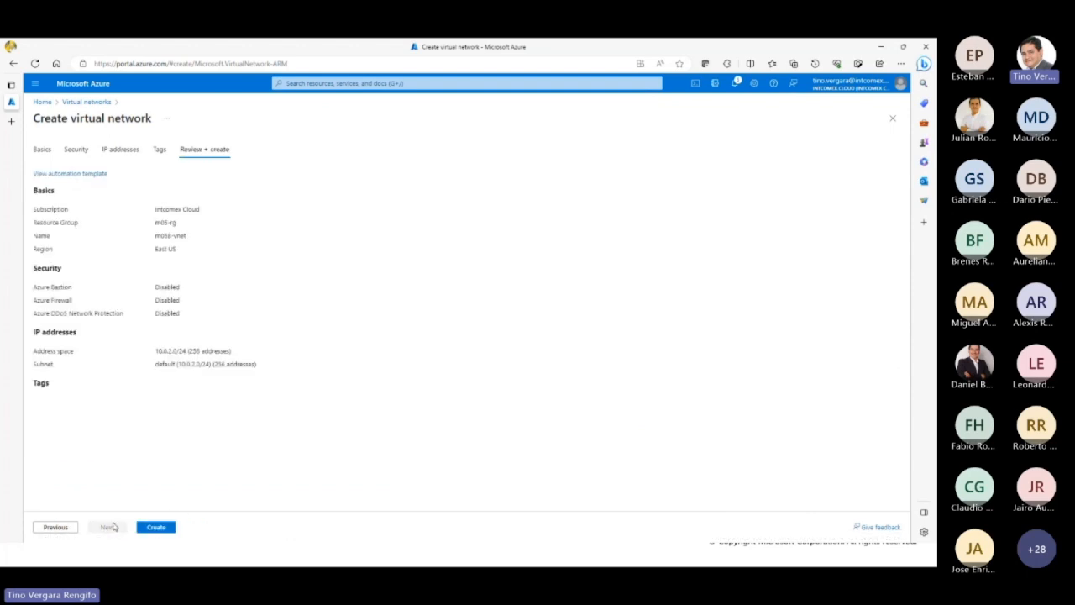
pyautogui.click(157, 528)
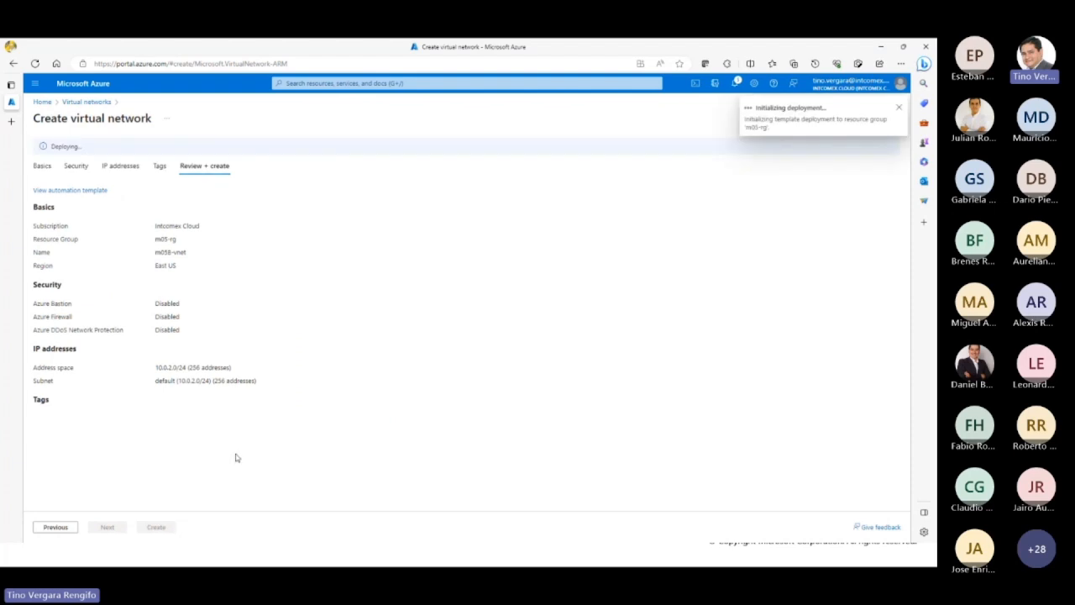
pyautogui.click(735, 85)
pyautogui.click(735, 85)
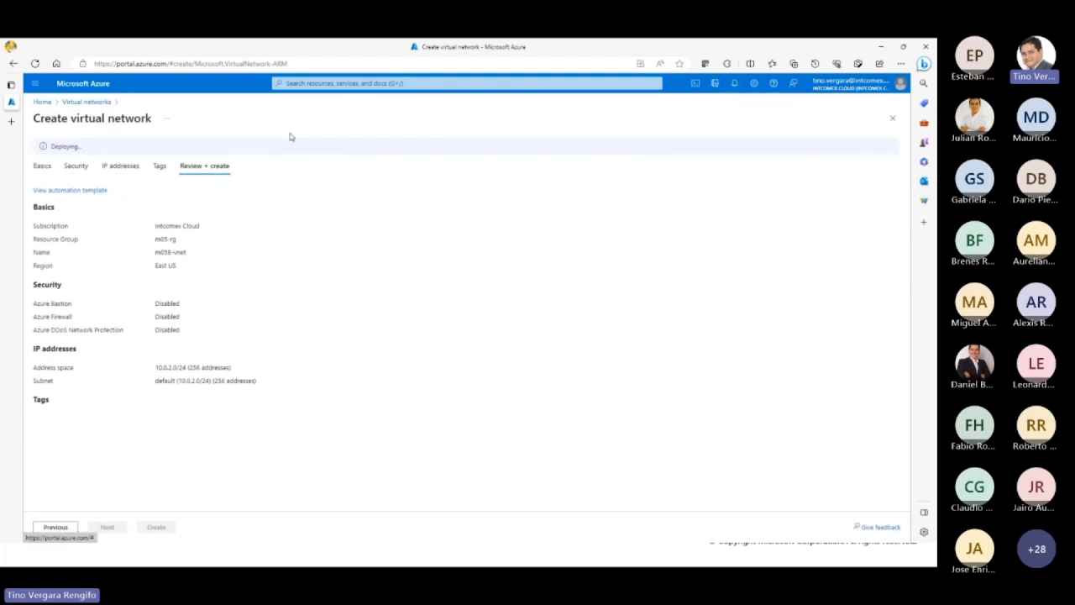
# Step: Open the m05-rg resource group from the portal home page and collapse the list of resource groups
pyautogui.click(46, 103)
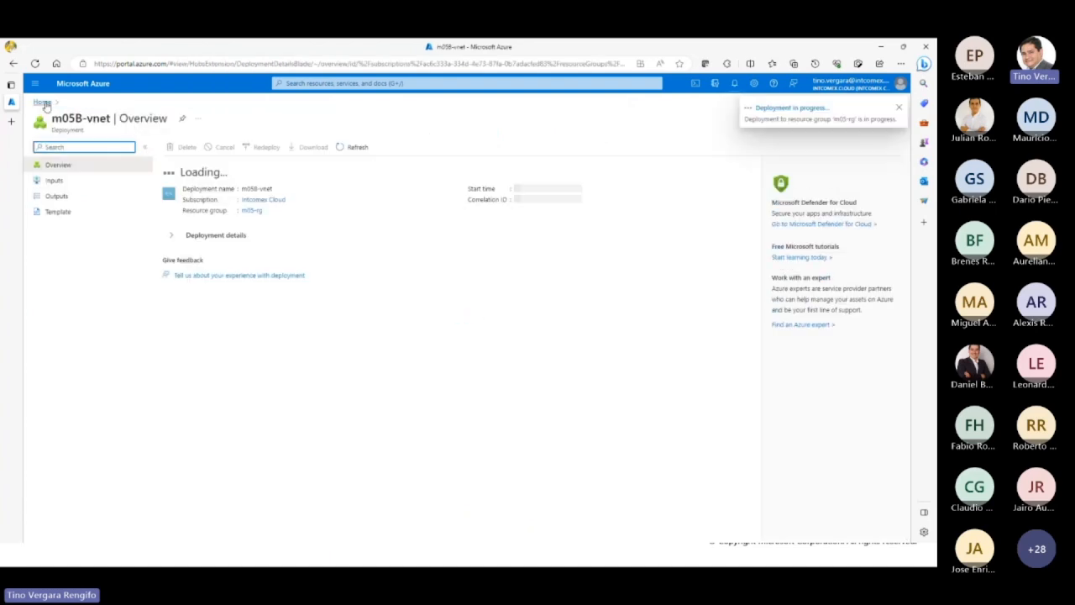
pyautogui.click(36, 103)
pyautogui.click(329, 156)
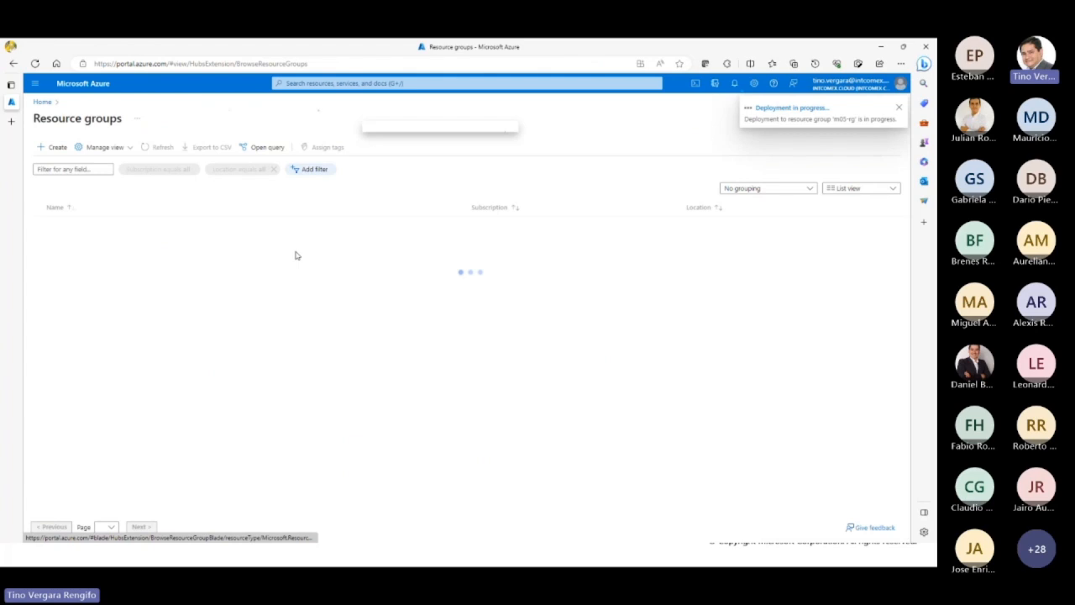
pyautogui.click(71, 256)
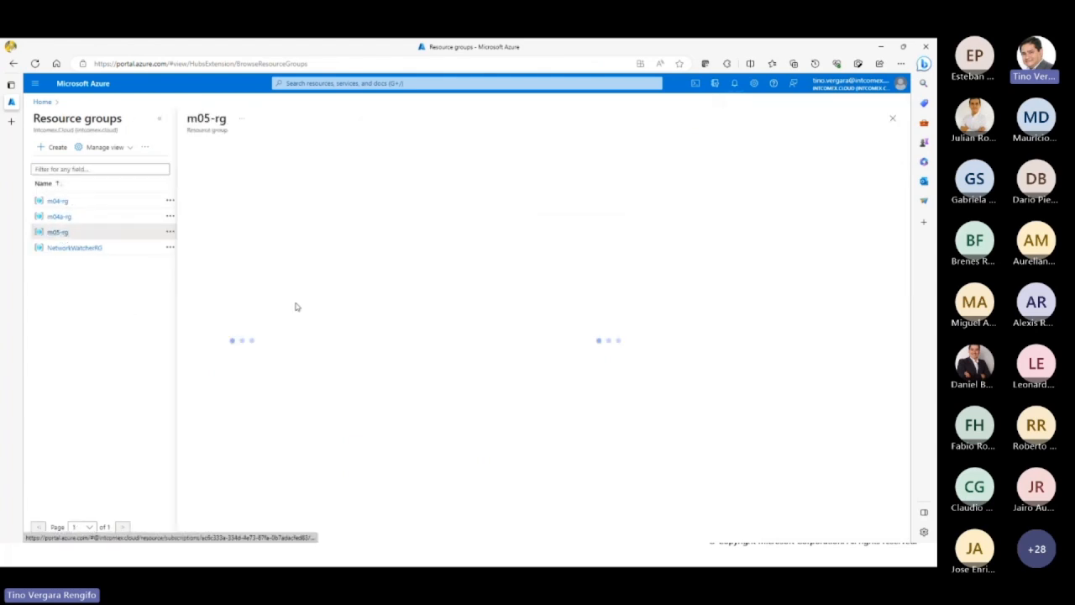
pyautogui.click(160, 118)
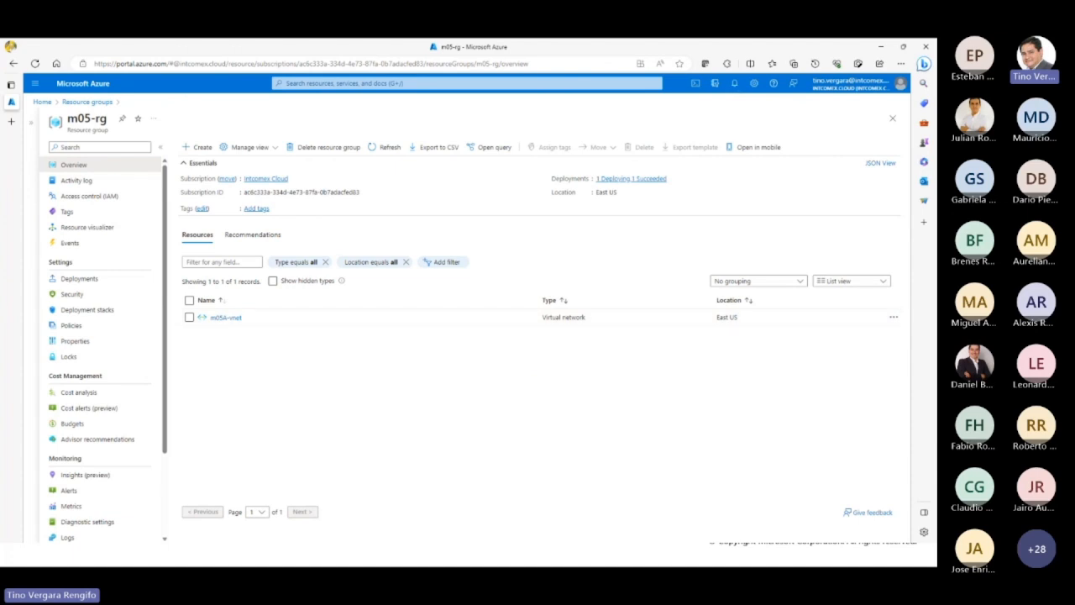
# Step: Check the deployment notifications and refresh the resource list of m05-rg
pyautogui.click(735, 83)
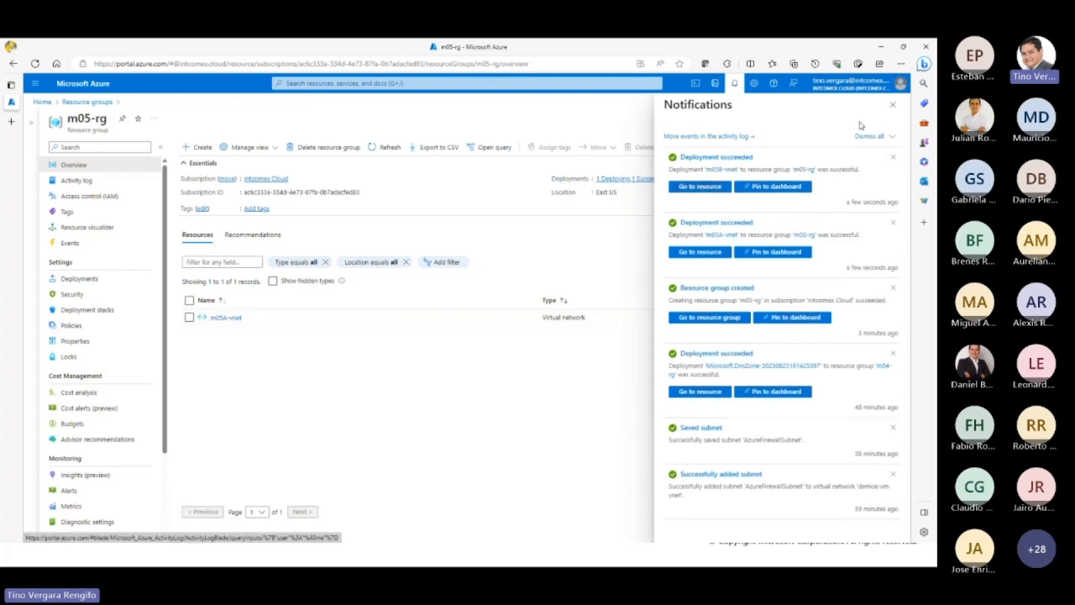
pyautogui.click(892, 104)
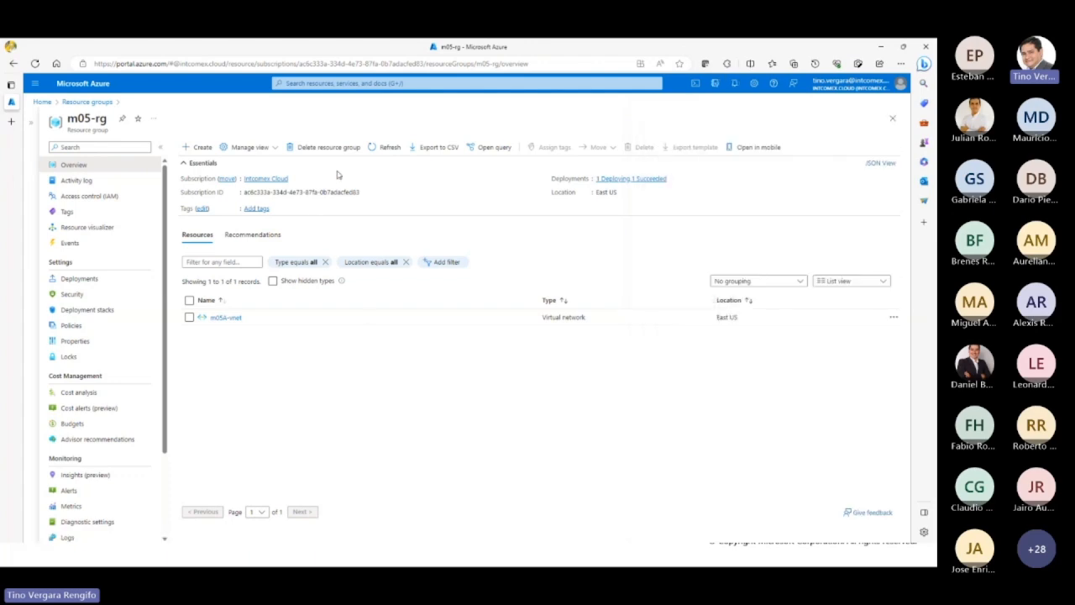
pyautogui.click(390, 150)
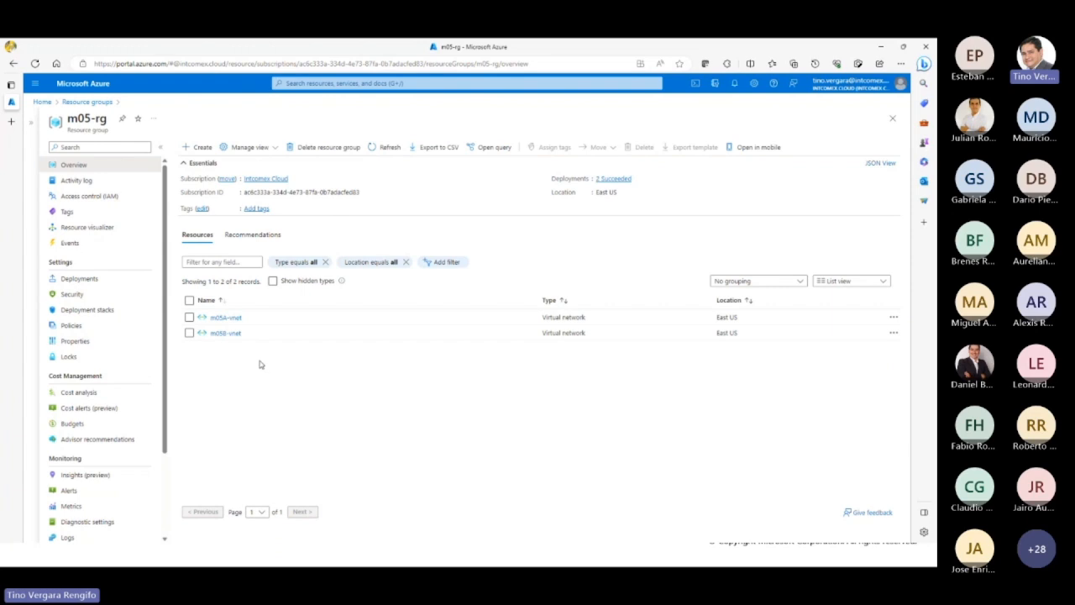
# Step: View the m05A-vnet overview, and return to the virtual networks list through the portal home page
pyautogui.click(225, 318)
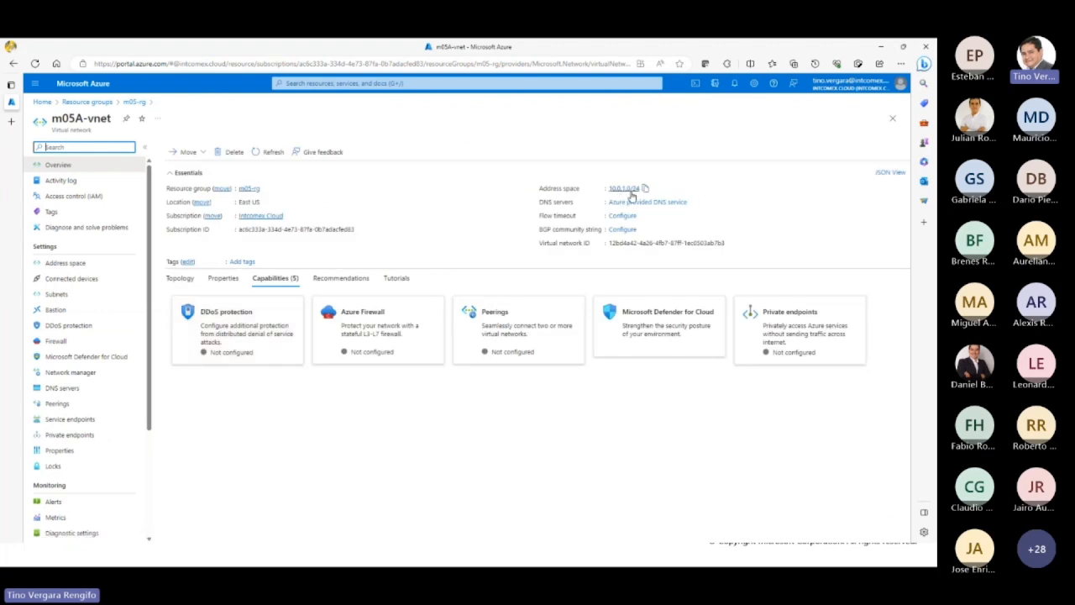
pyautogui.click(83, 84)
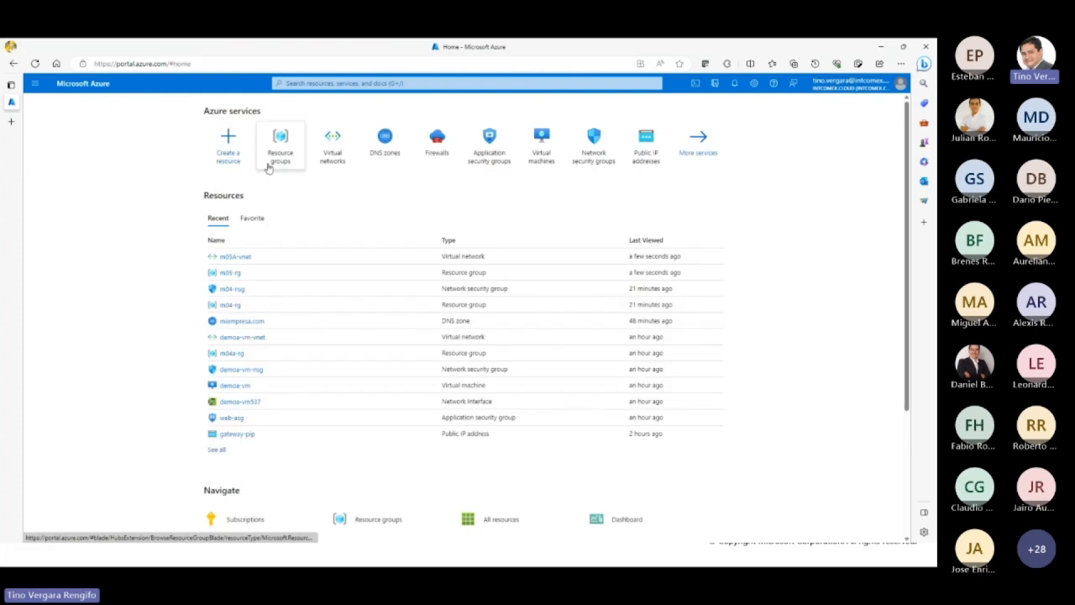
pyautogui.click(329, 152)
pyautogui.click(367, 371)
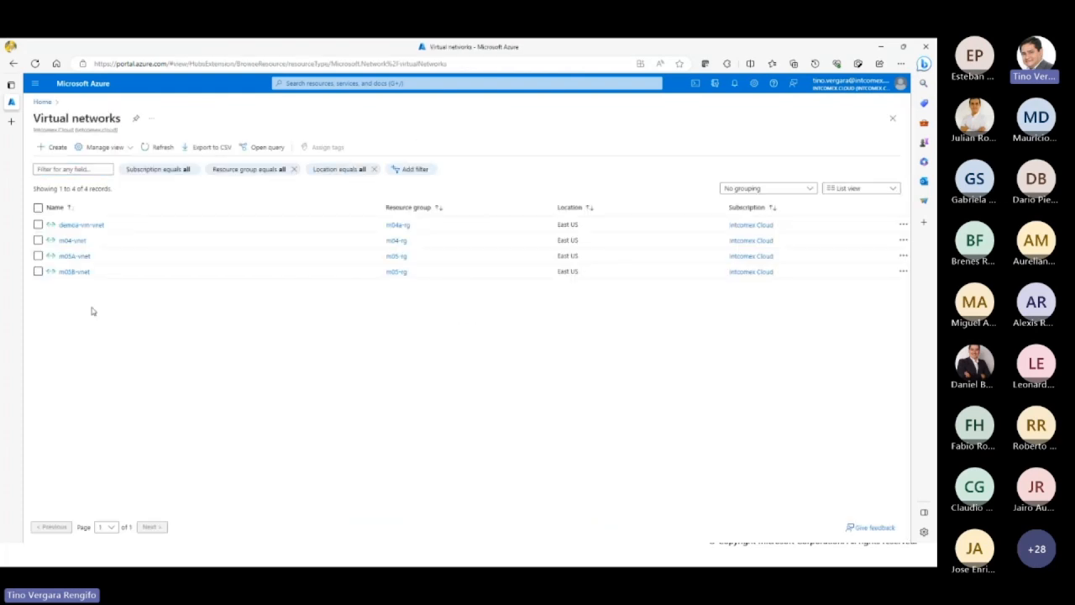
# Step: Mark m05A-vnet and m05B-vnet in the list and compare their overviews, ending on m05A-vnet
pyautogui.click(38, 256)
pyautogui.click(38, 271)
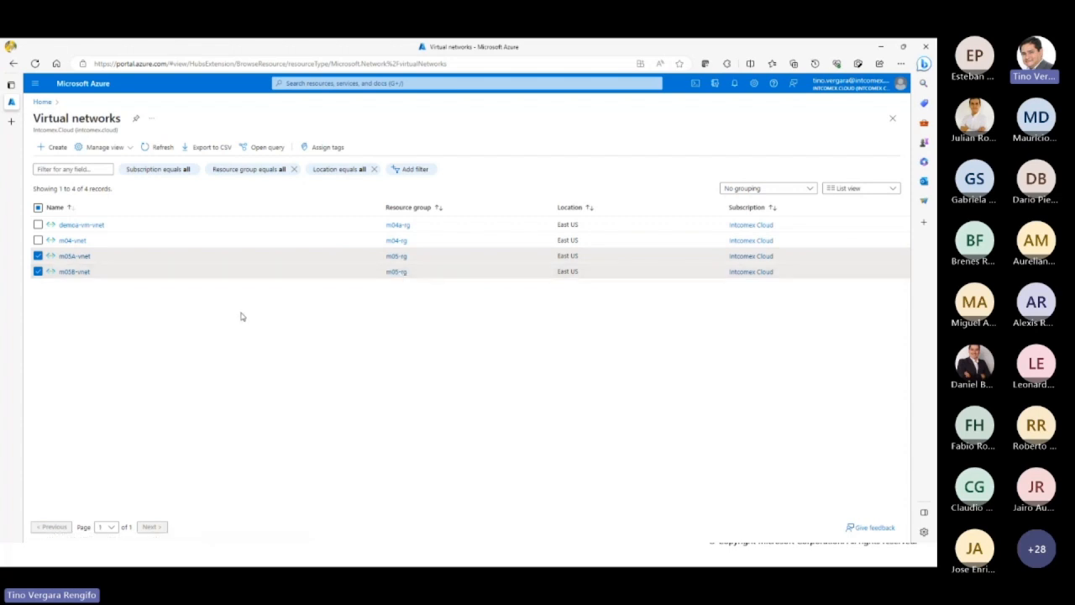
pyautogui.click(74, 257)
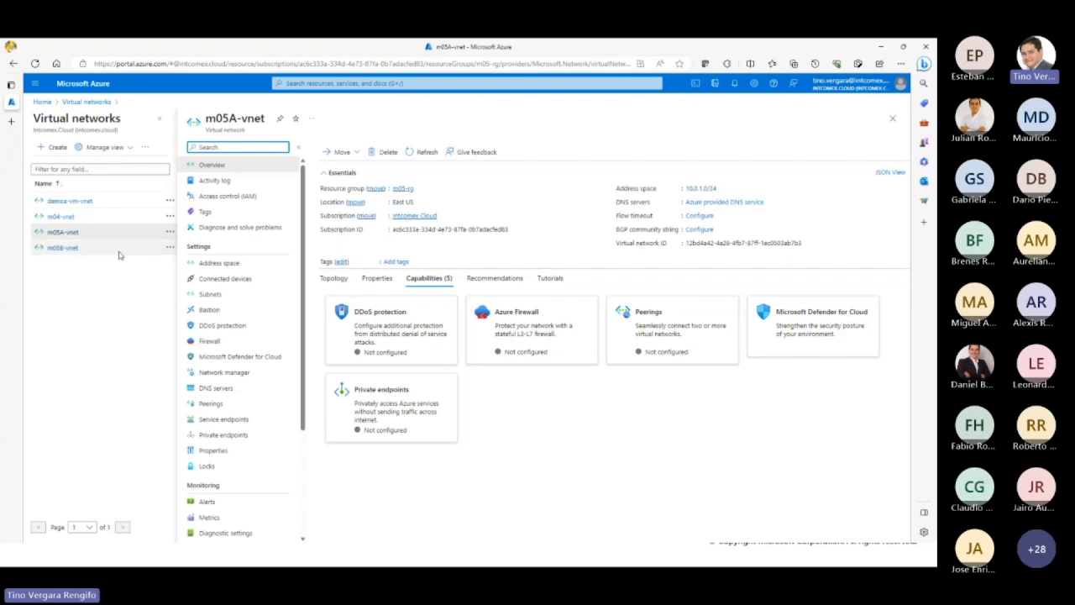
pyautogui.click(63, 248)
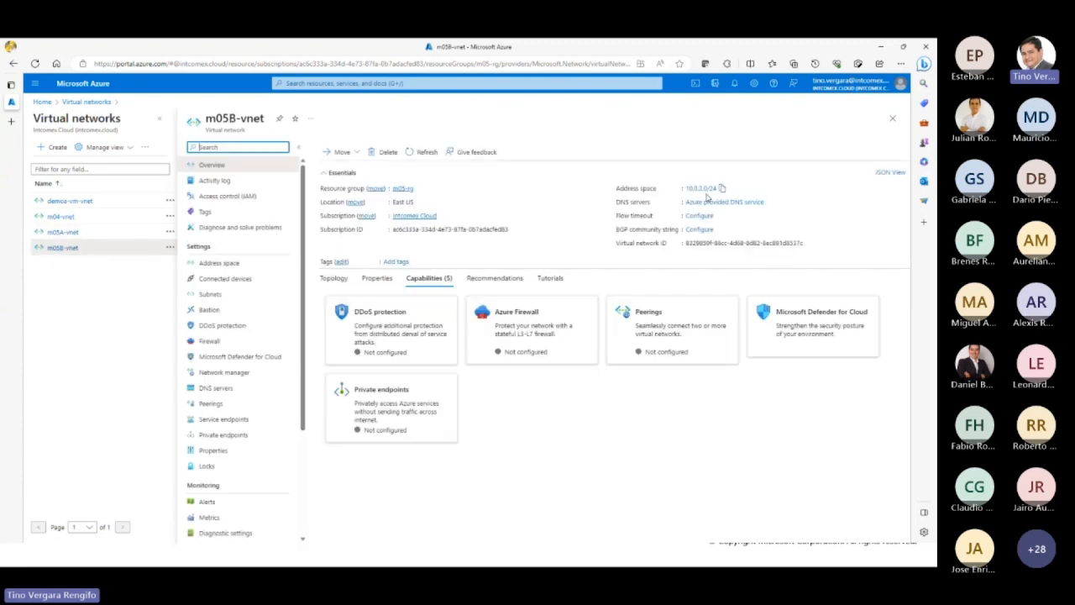
pyautogui.click(71, 235)
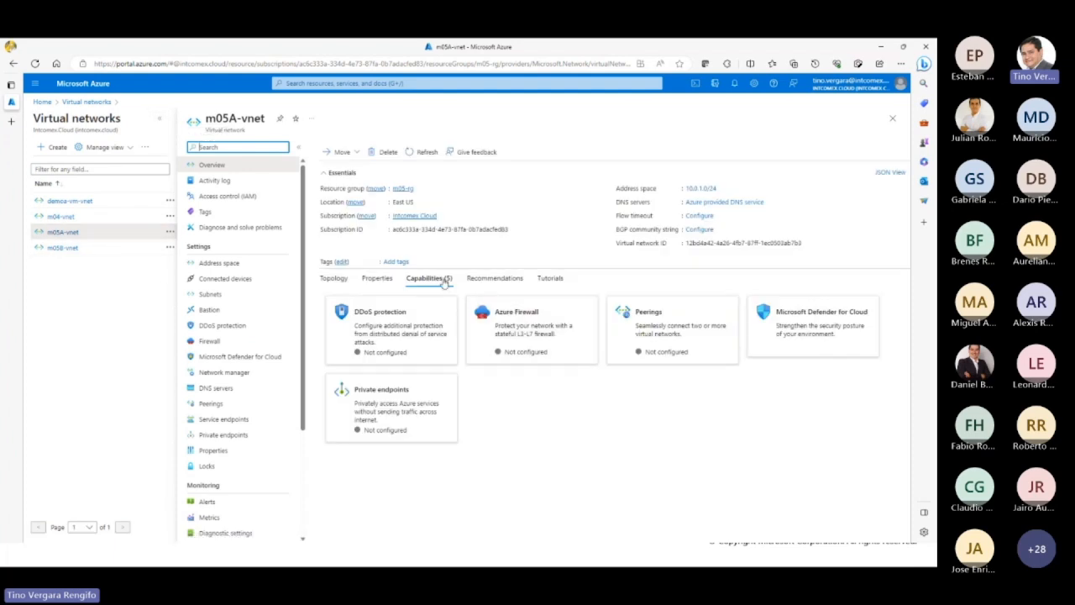
pyautogui.moveTo(230, 119); pyautogui.dragTo(238, 118)
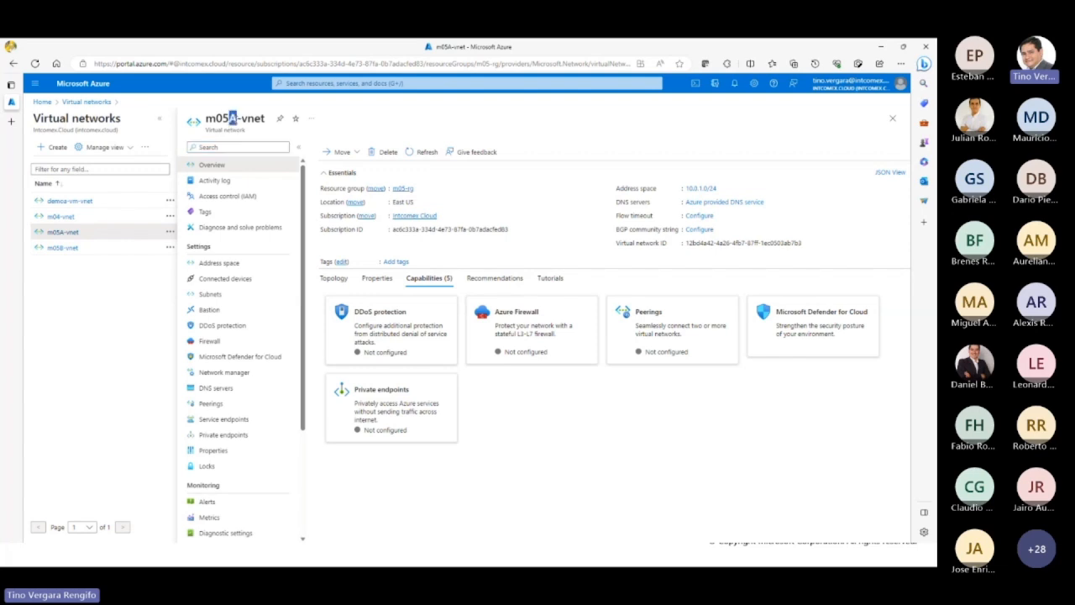
pyautogui.click(576, 436)
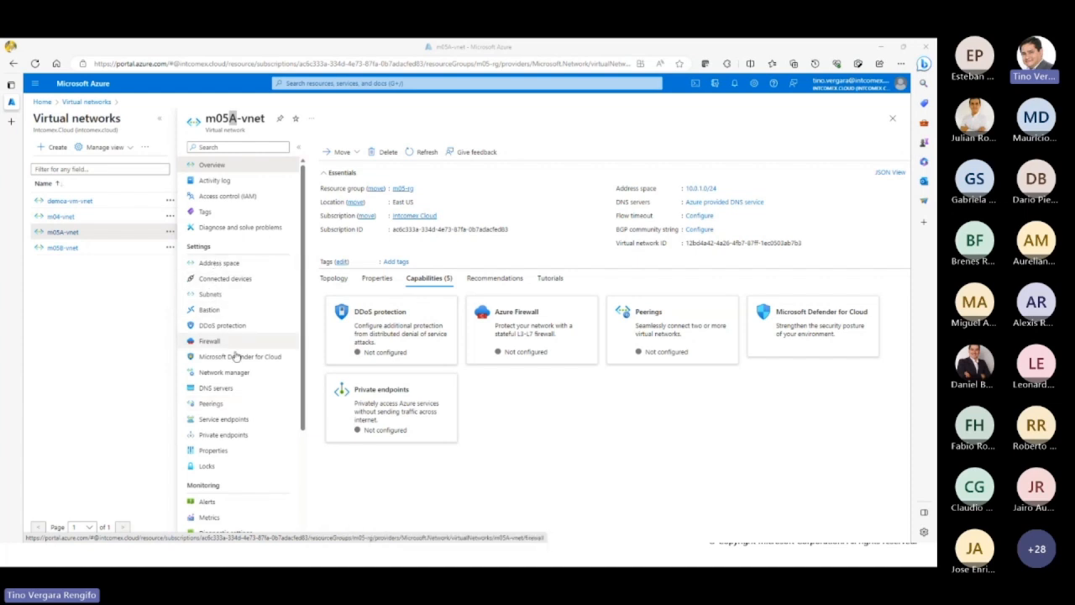
# Step: Start adding a peering to m05A-vnet and look through the form's options
pyautogui.click(226, 410)
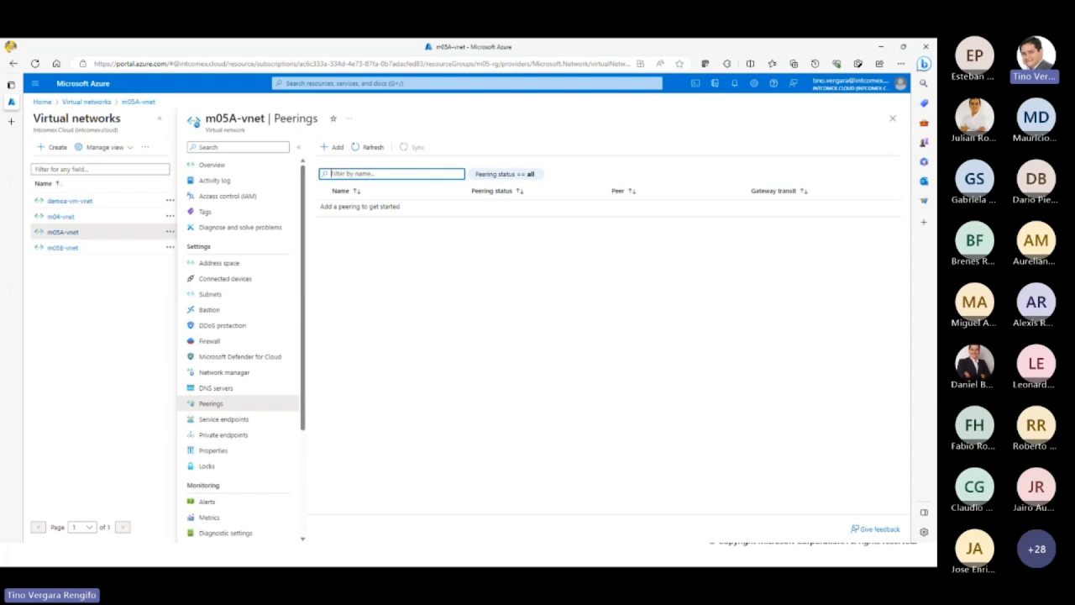
pyautogui.click(335, 148)
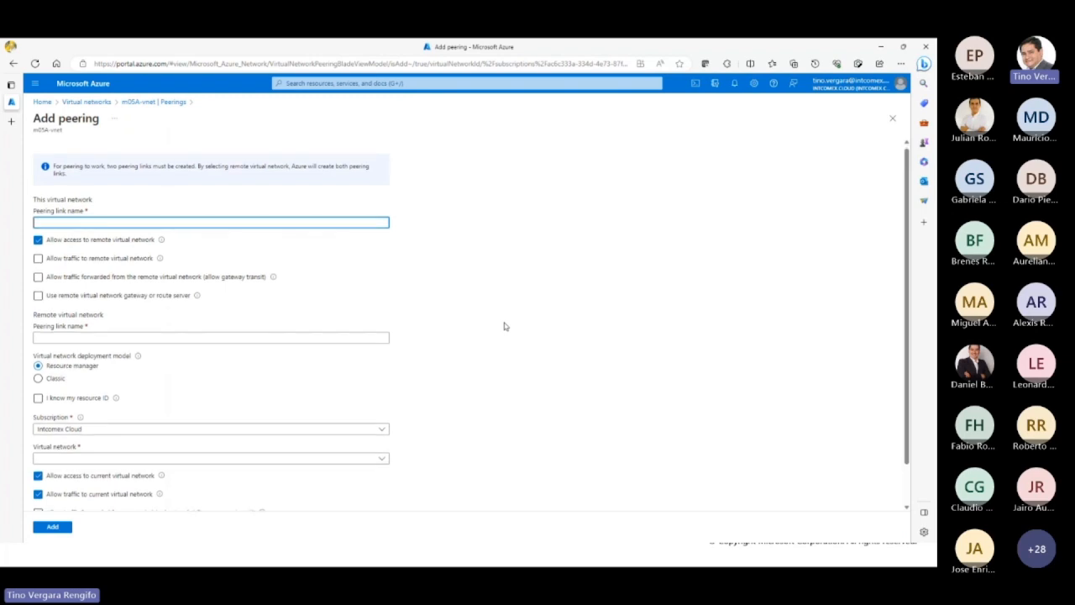
pyautogui.scroll(-2, 504, 326)
pyautogui.scroll(2, 504, 326)
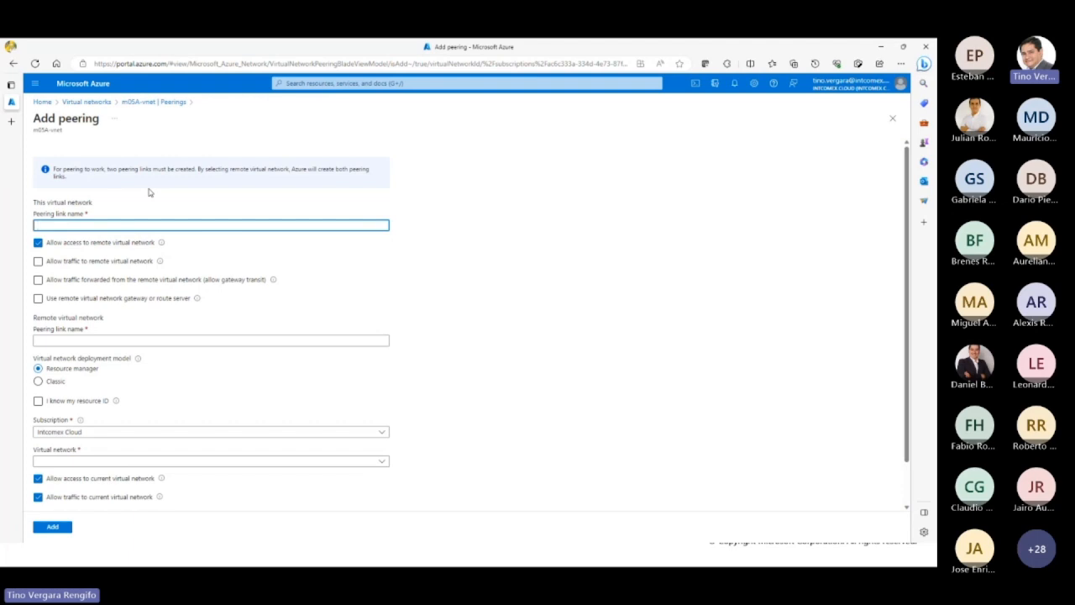
# Step: Name the peering link of this virtual network VnetA-a-VnetB
pyautogui.write('DiA-a-')
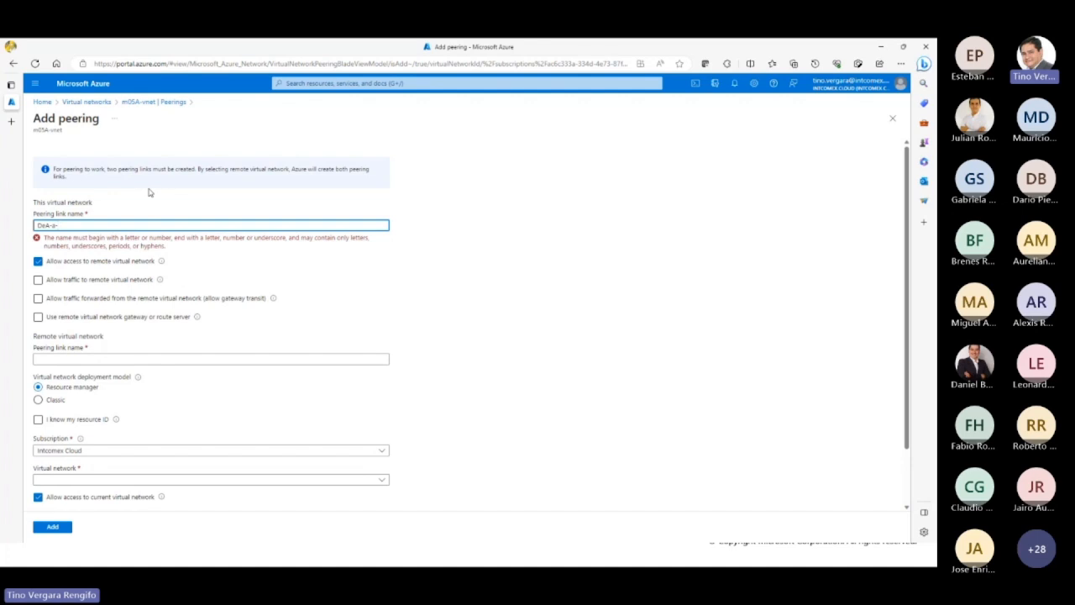
pyautogui.hotkey('shift', 'Right')
pyautogui.hotkey('shift', 'Right')
pyautogui.write('VnetA-a-VnetB')
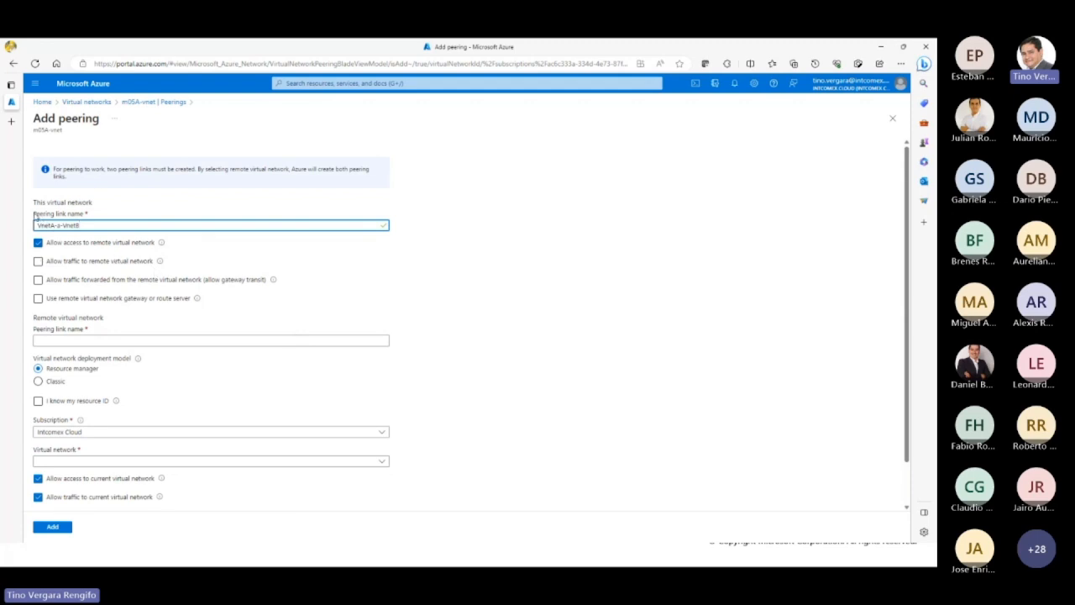
pyautogui.moveTo(34, 215); pyautogui.dragTo(84, 219)
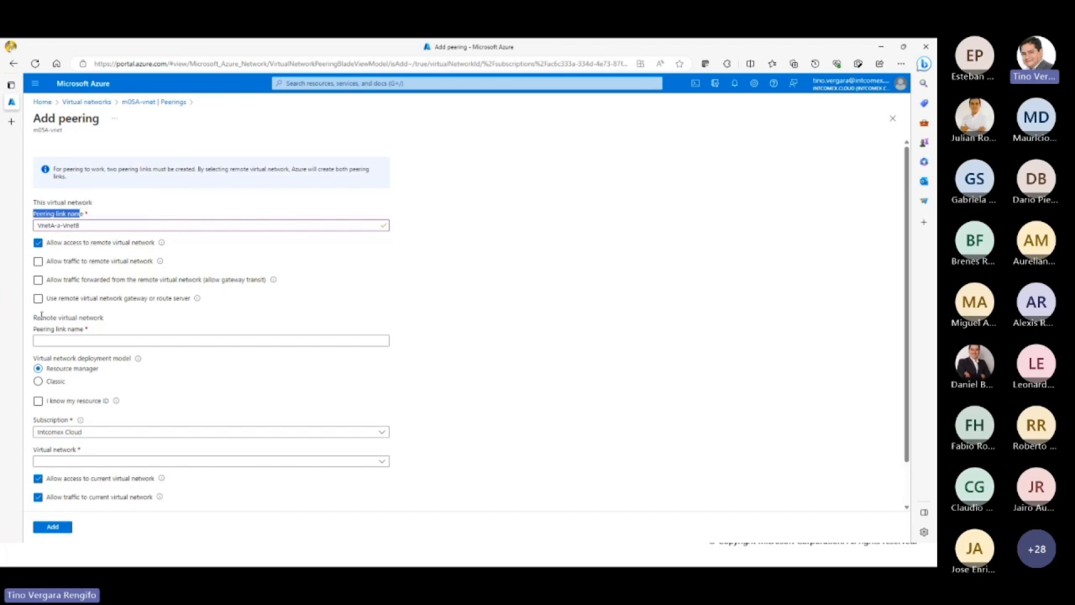
pyautogui.moveTo(33, 202); pyautogui.dragTo(91, 206)
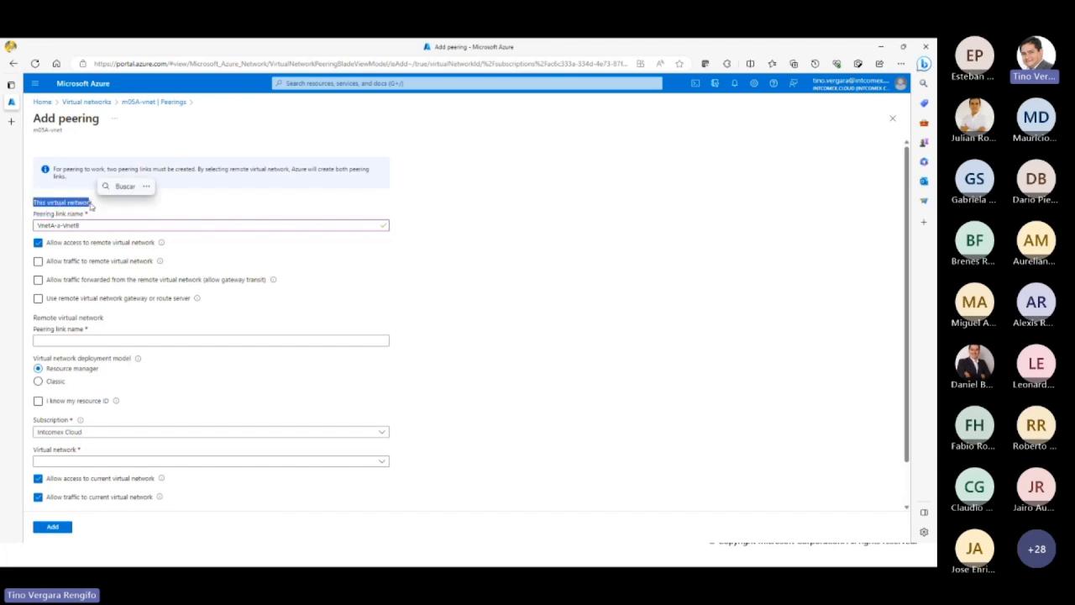
pyautogui.click(35, 317)
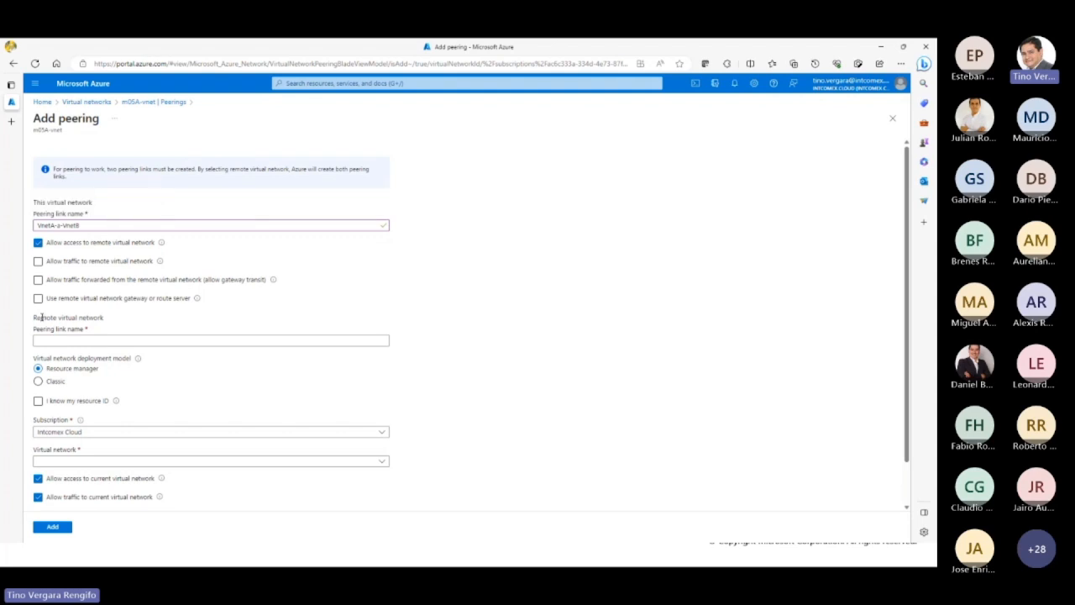
pyautogui.moveTo(35, 317); pyautogui.dragTo(105, 319)
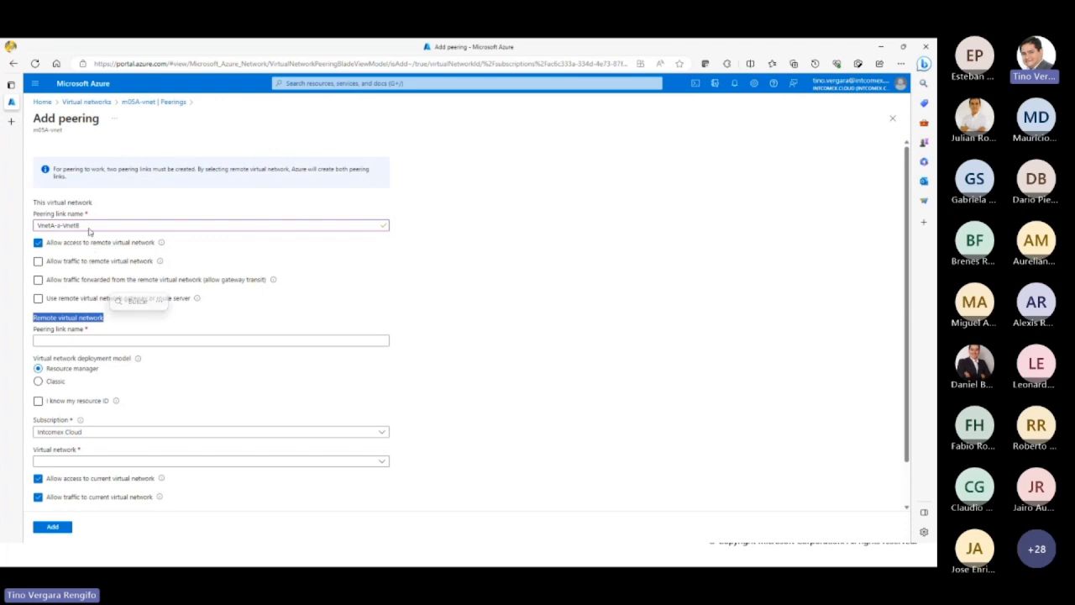
# Step: Name the peering link of the remote virtual network VnetB-a-VnetA
pyautogui.click(82, 340)
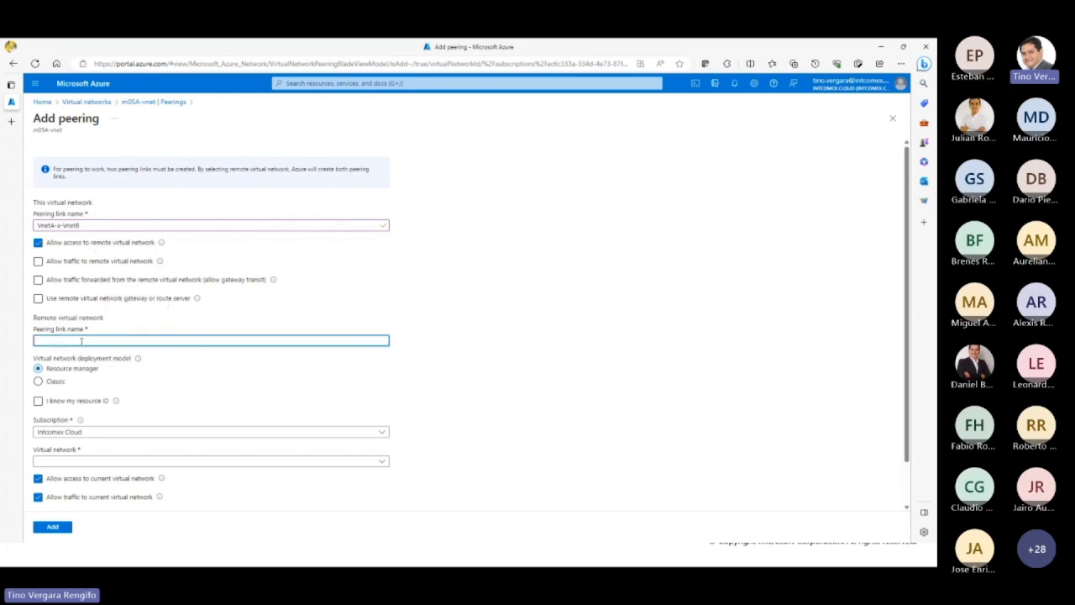
pyautogui.write('VnetB-a-V')
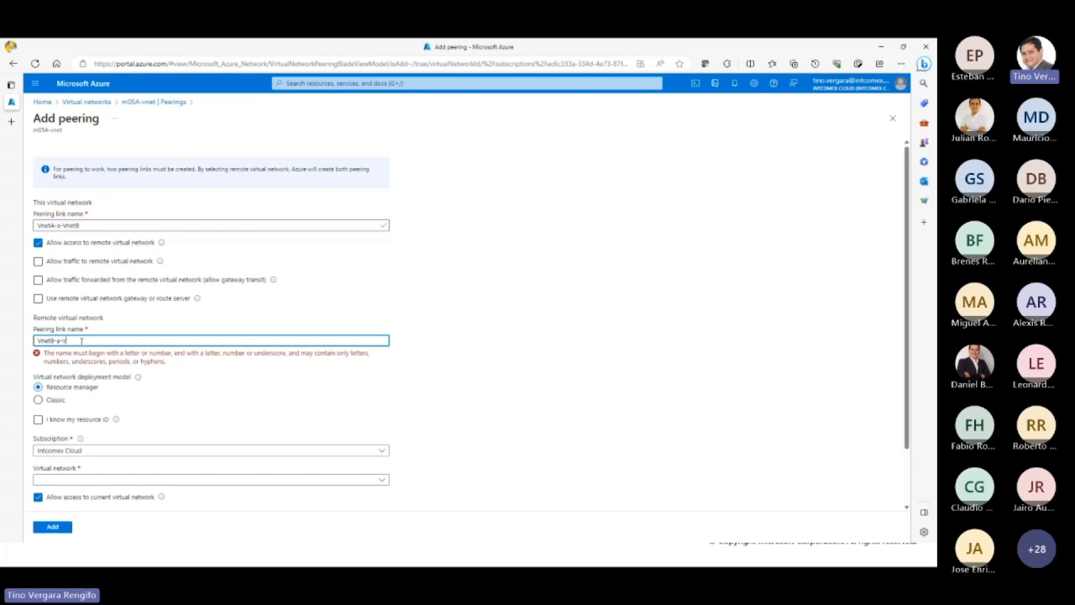
pyautogui.write('netA')
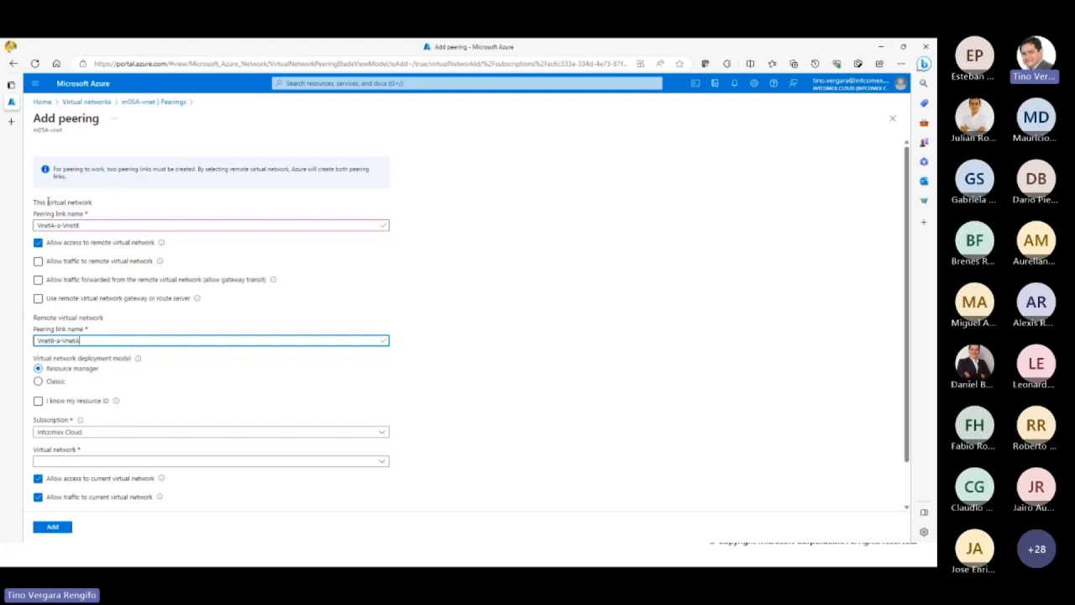
# Step: Try the remote traffic, gateway transit and remote gateway options of this network's peering link, and clear all three
pyautogui.moveTo(47, 202); pyautogui.dragTo(90, 203)
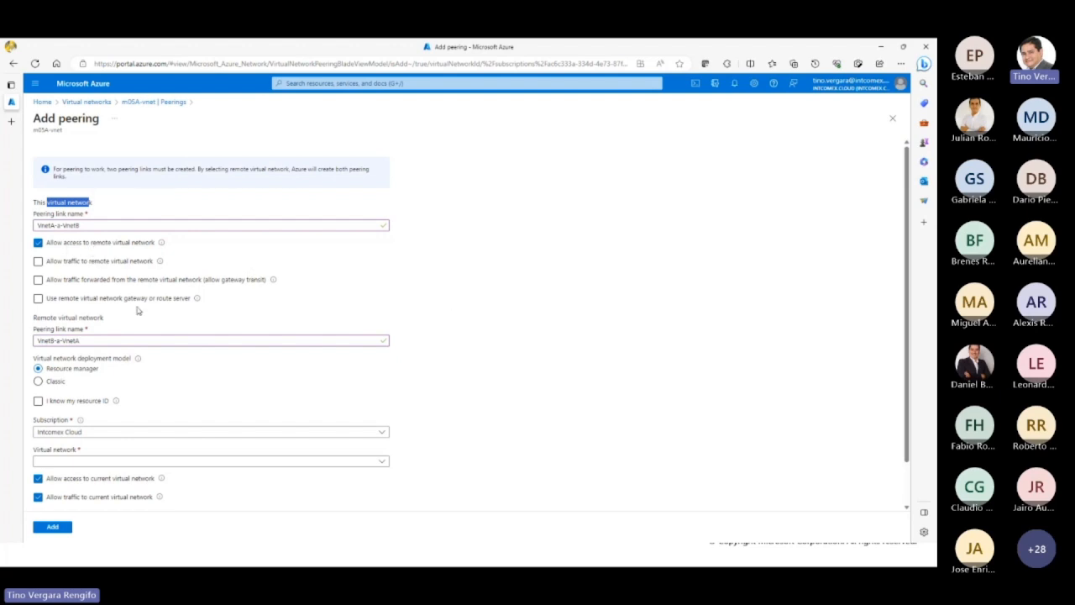
pyautogui.click(39, 264)
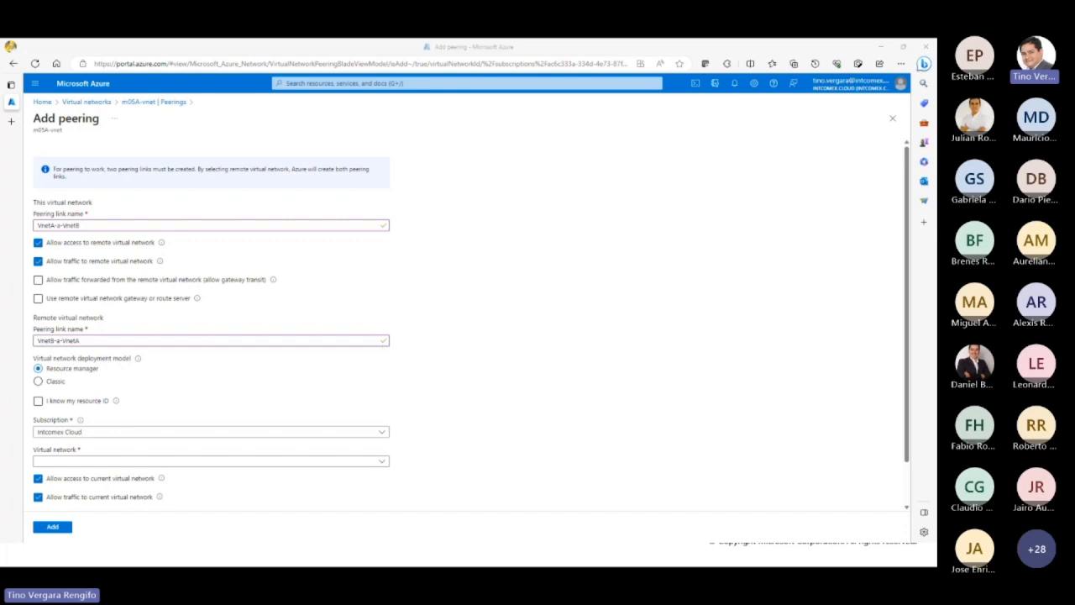
pyautogui.hotkey('alt', 'Tab')
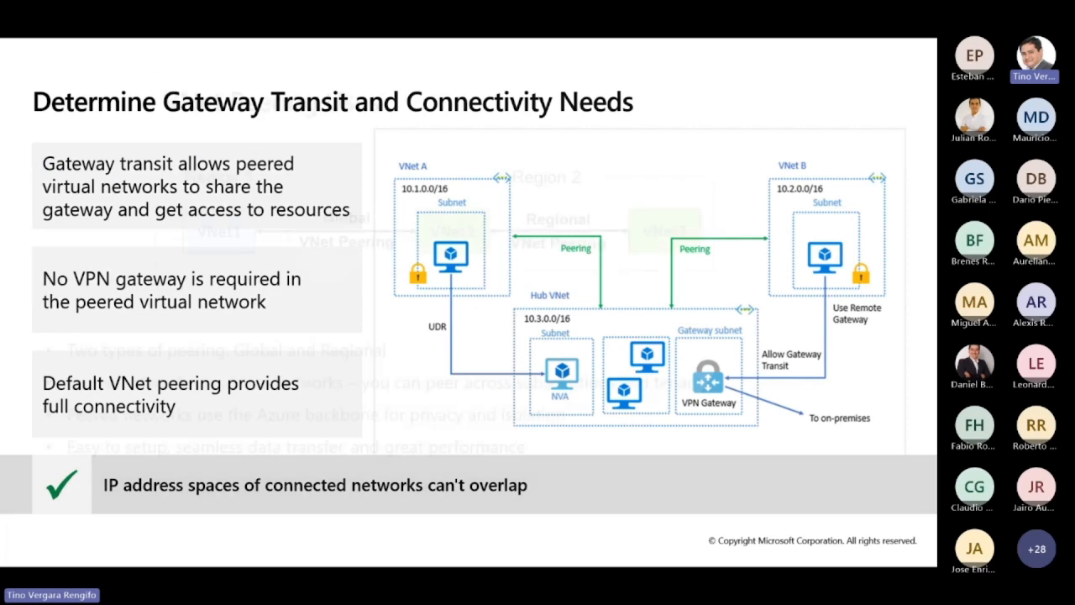
pyautogui.press('Right')
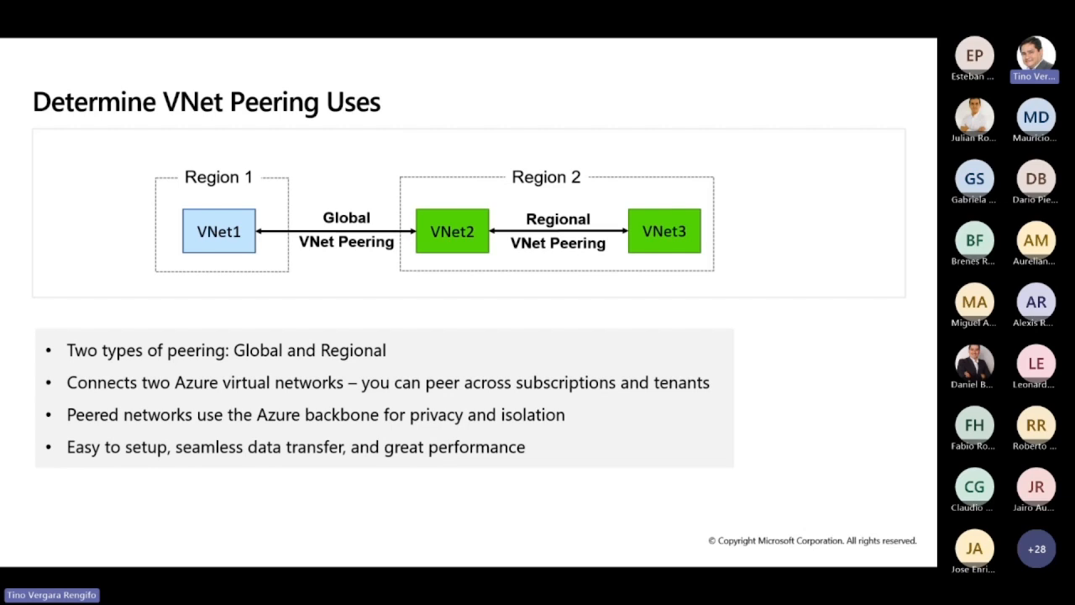
pyautogui.hotkey('alt', 'Tab')
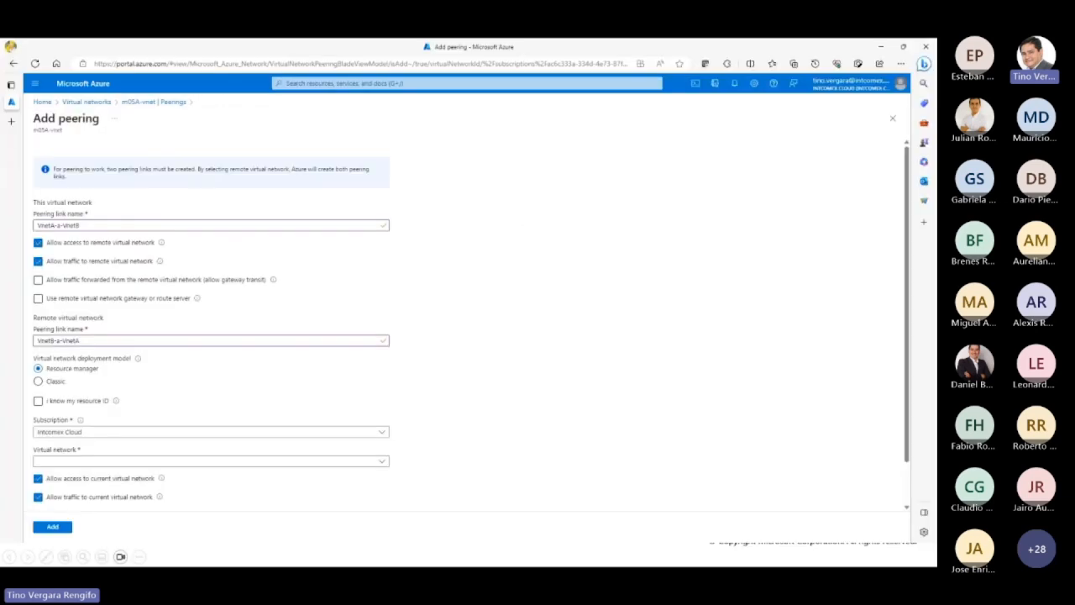
pyautogui.click(112, 285)
pyautogui.click(39, 298)
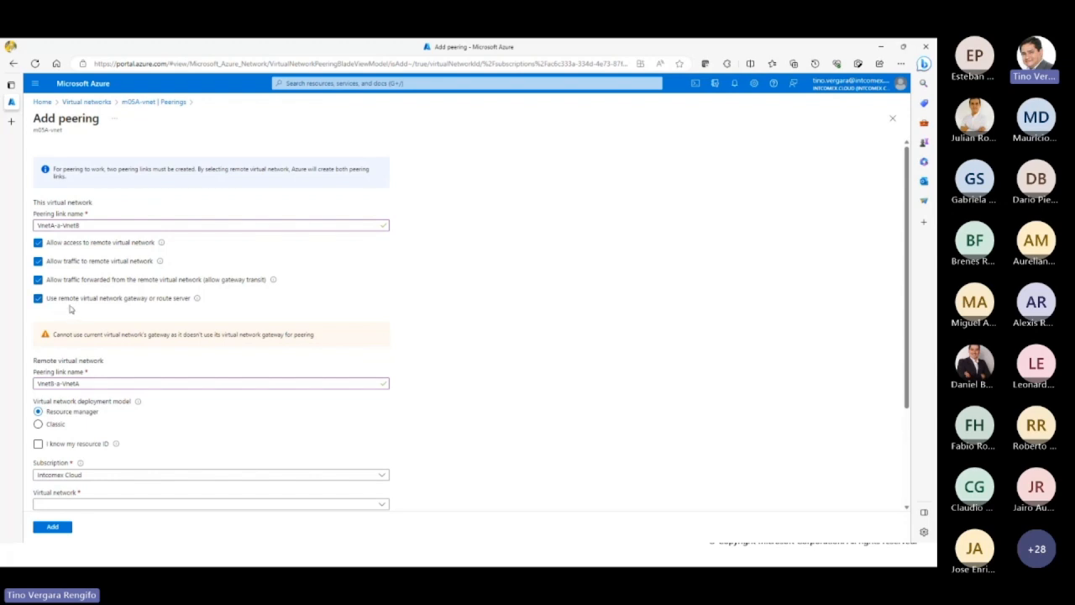
pyautogui.click(37, 298)
pyautogui.click(38, 279)
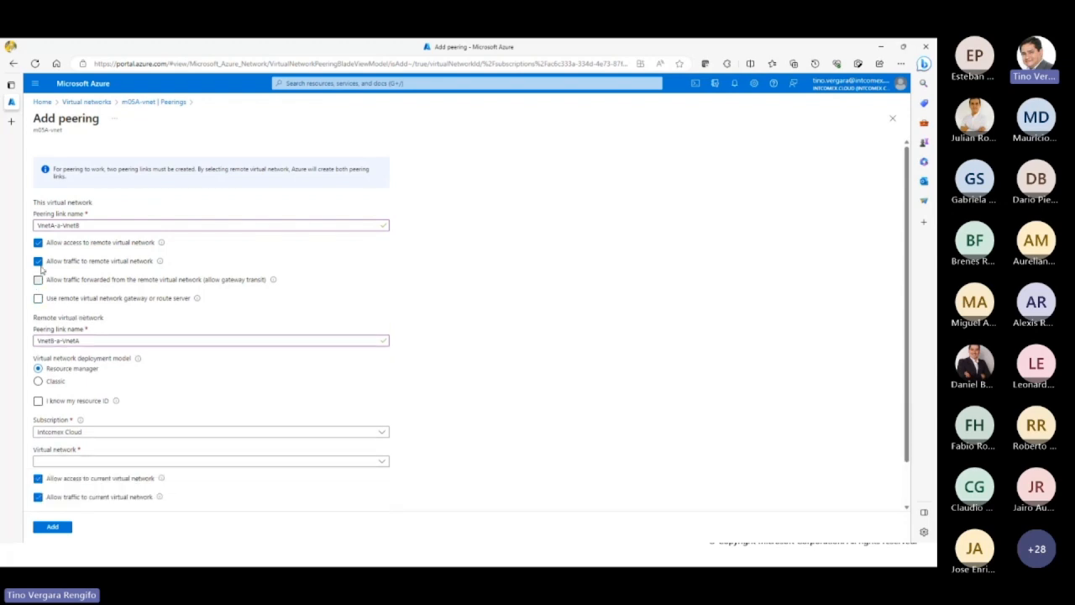
pyautogui.click(38, 261)
# Step: Try identifying the remote virtual network by its resource ID, and turn that option off again
pyautogui.scroll(-1, 467, 365)
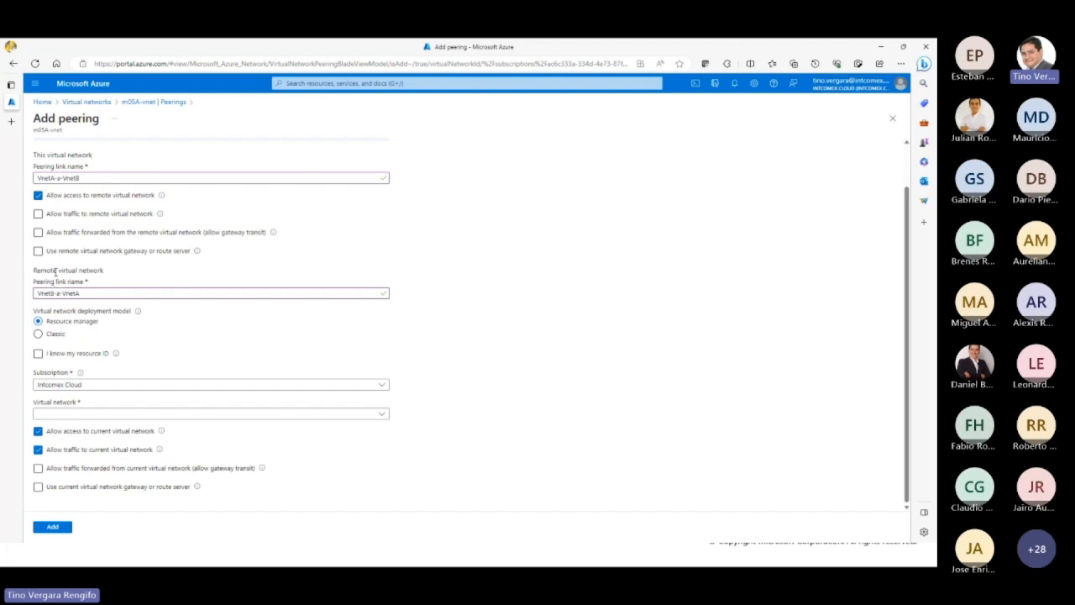
pyautogui.moveTo(40, 270); pyautogui.dragTo(89, 271)
pyautogui.click(88, 283)
pyautogui.click(38, 353)
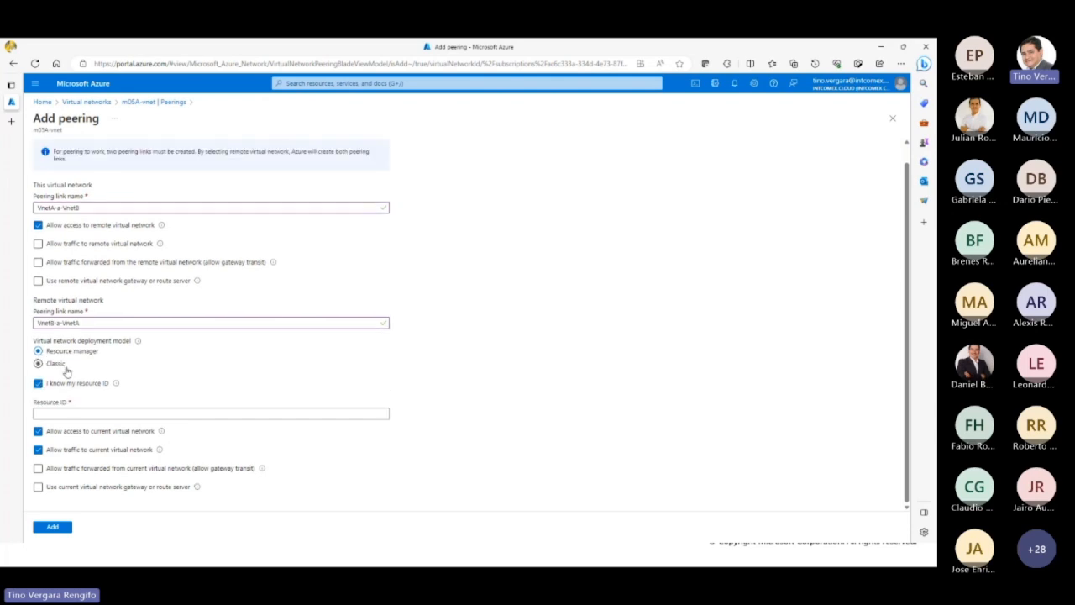
pyautogui.click(85, 410)
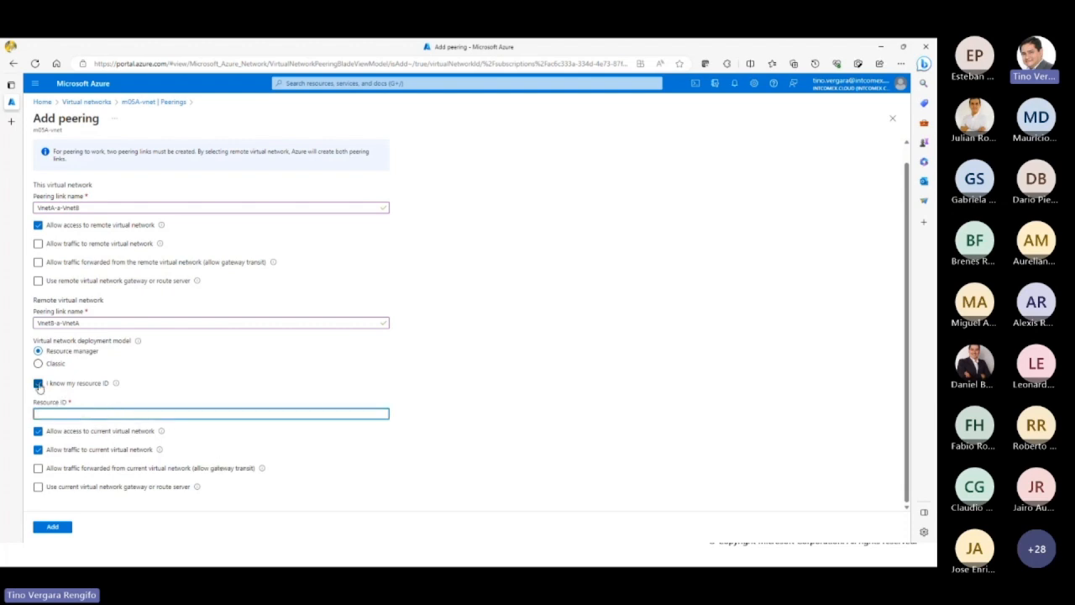
pyautogui.moveTo(115, 387)
pyautogui.click(40, 385)
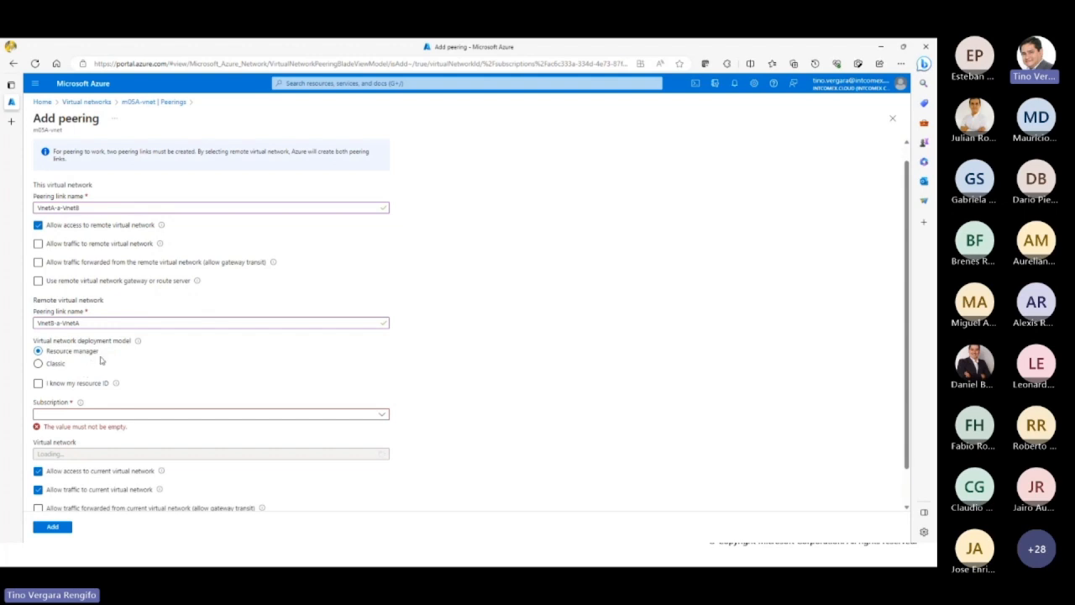
# Step: Choose m05B-vnet in the Intcomex Cloud subscription as the remote network, and add the peering without allowing traffic to the current network
pyautogui.click(383, 414)
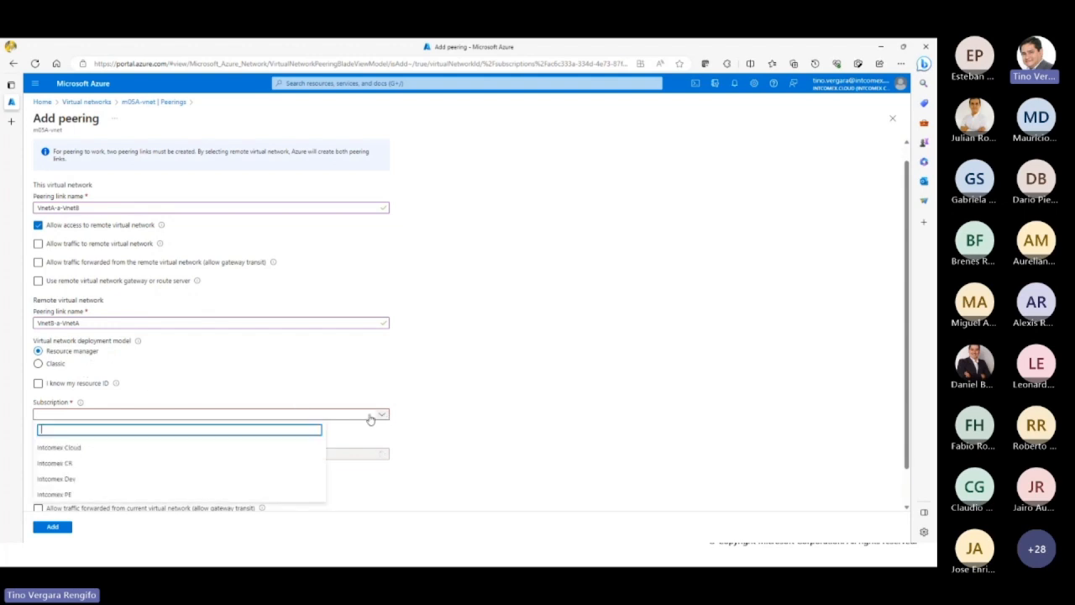
pyautogui.click(75, 447)
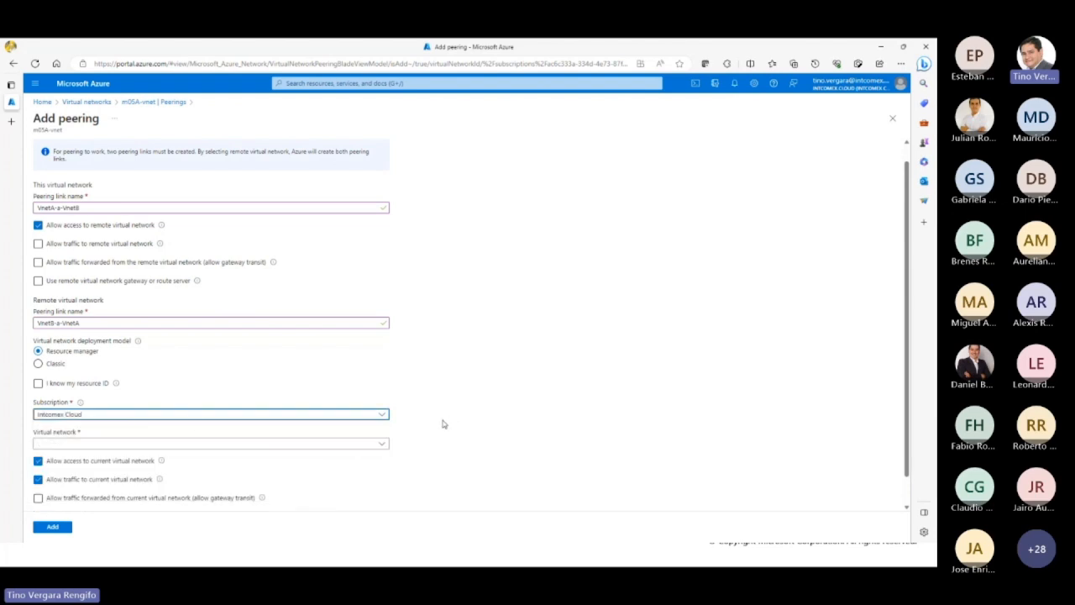
pyautogui.click(382, 443)
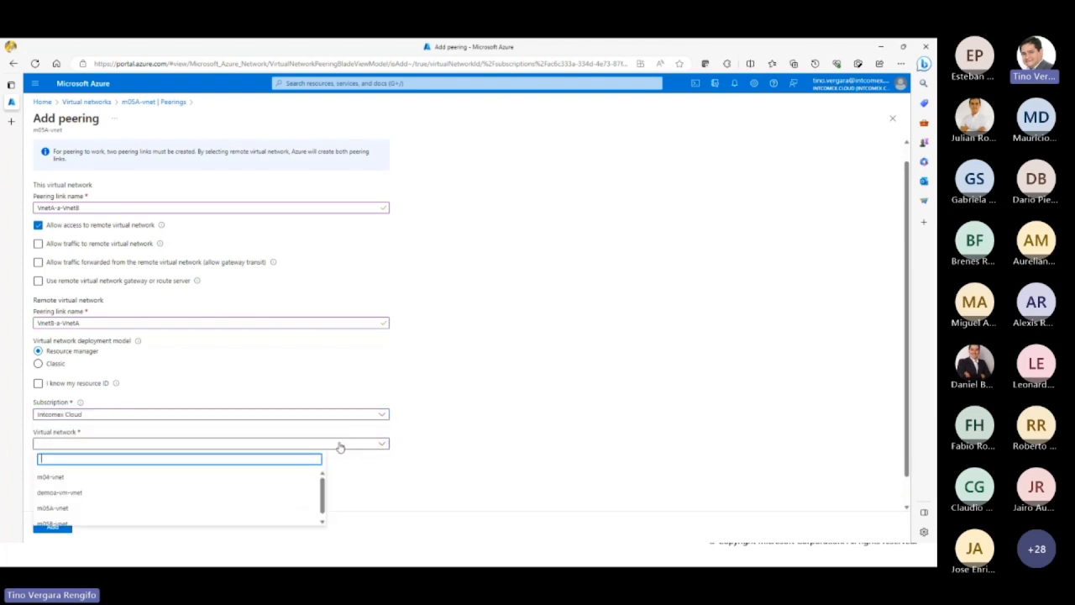
pyautogui.scroll(-1, 412, 446)
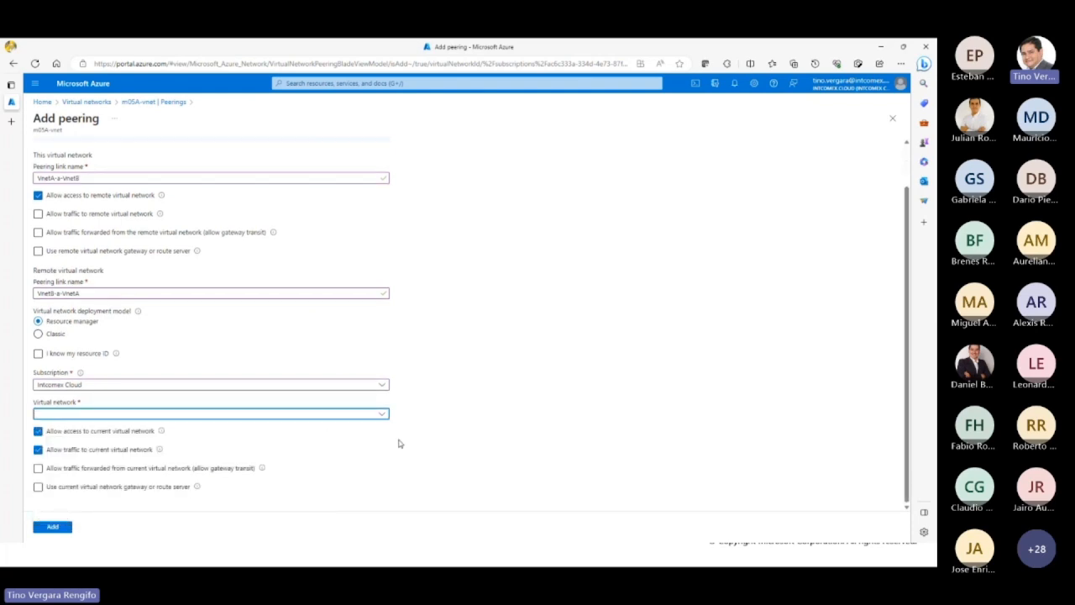
pyautogui.click(317, 416)
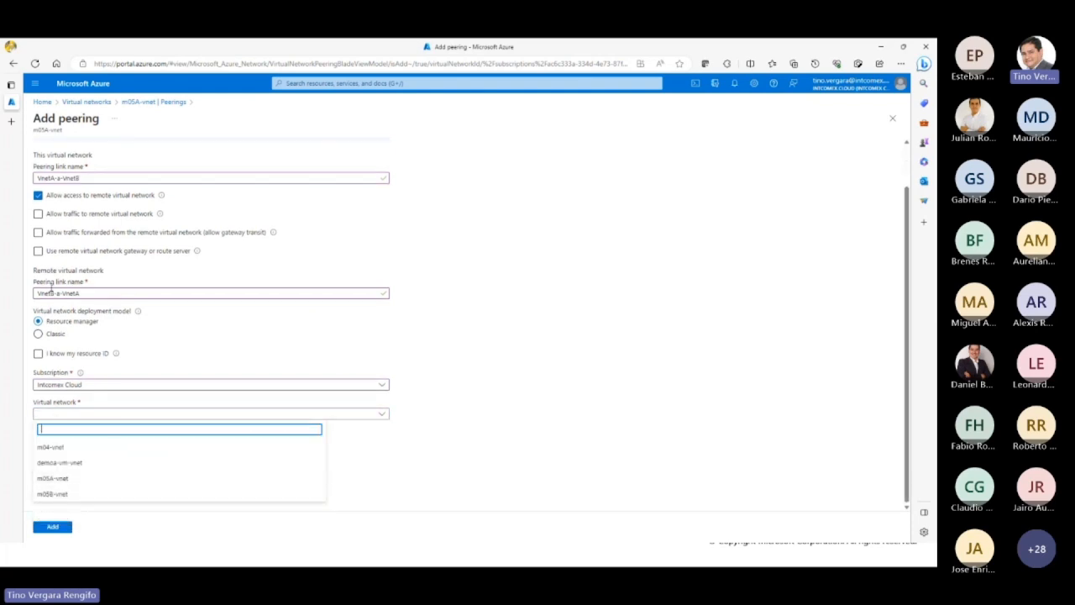
pyautogui.click(55, 496)
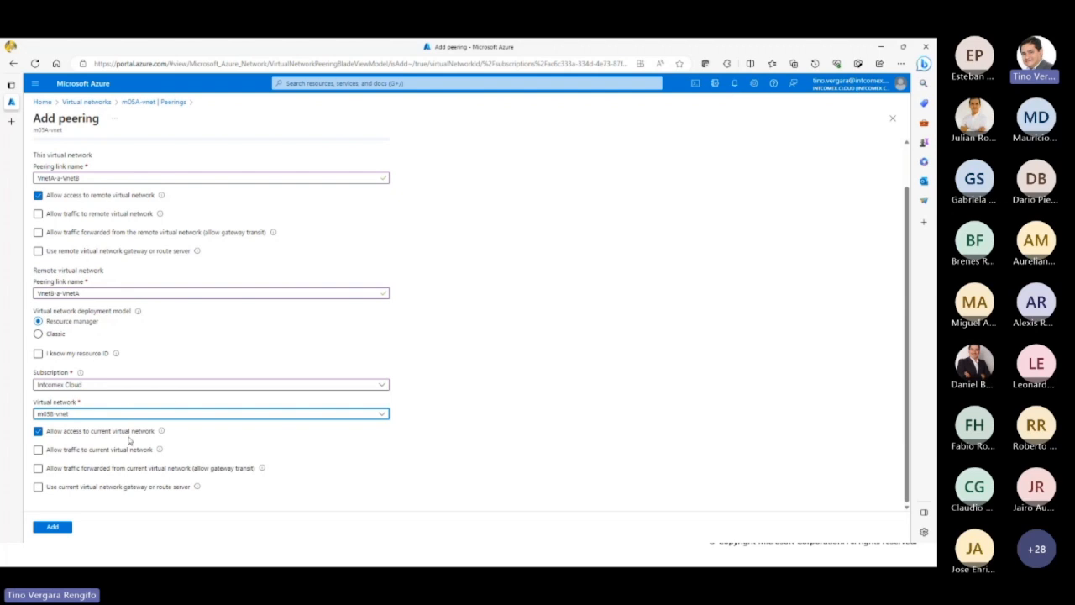
pyautogui.click(57, 526)
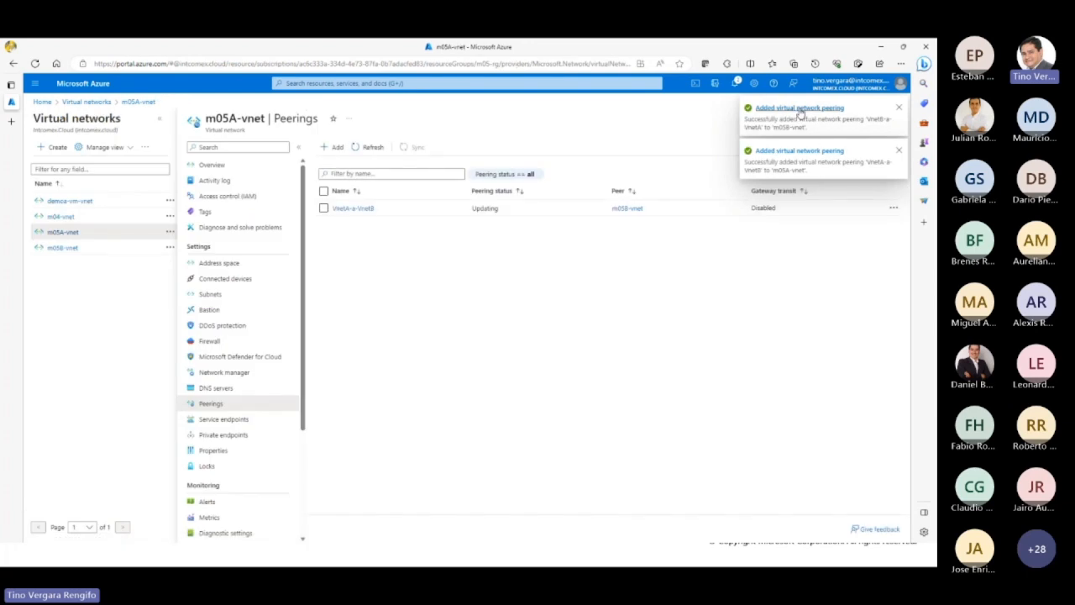
# Step: Check the peering notifications and refresh the peerings list of m05A-vnet
pyautogui.click(736, 83)
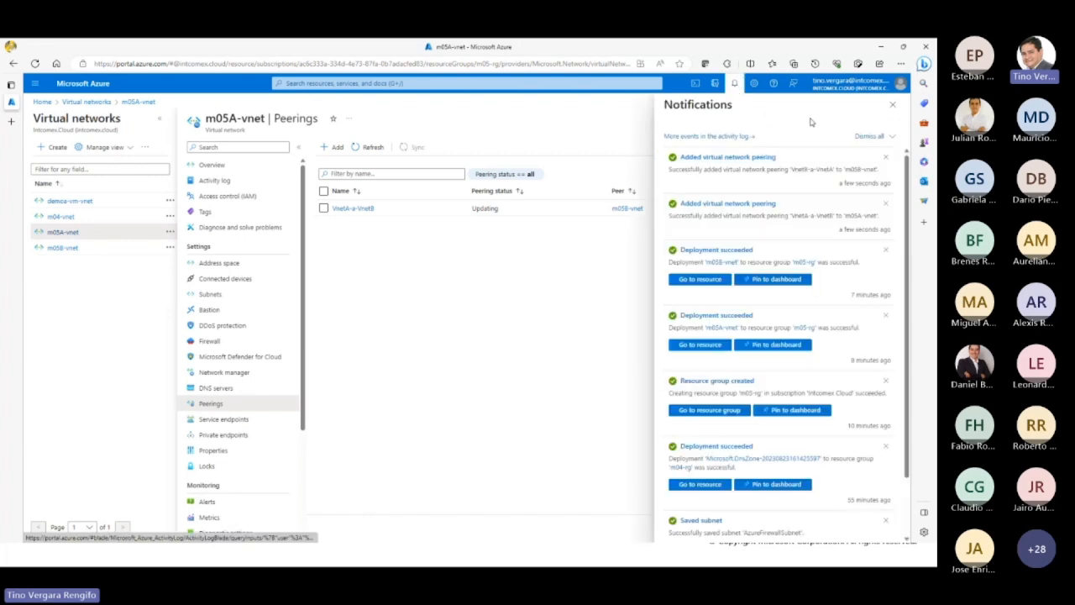
pyautogui.click(892, 104)
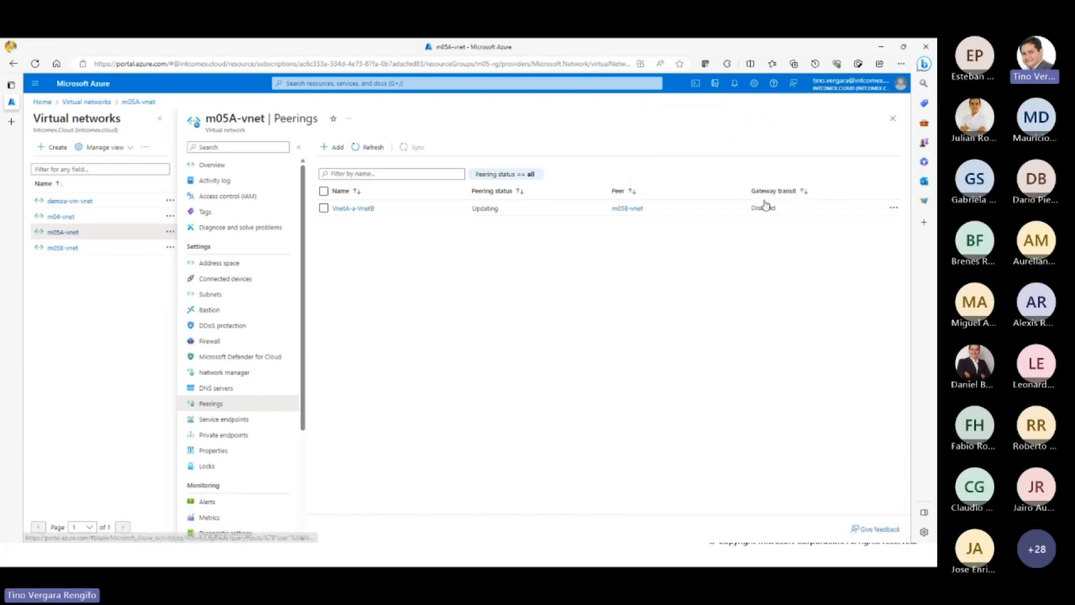
pyautogui.doubleClick(485, 209)
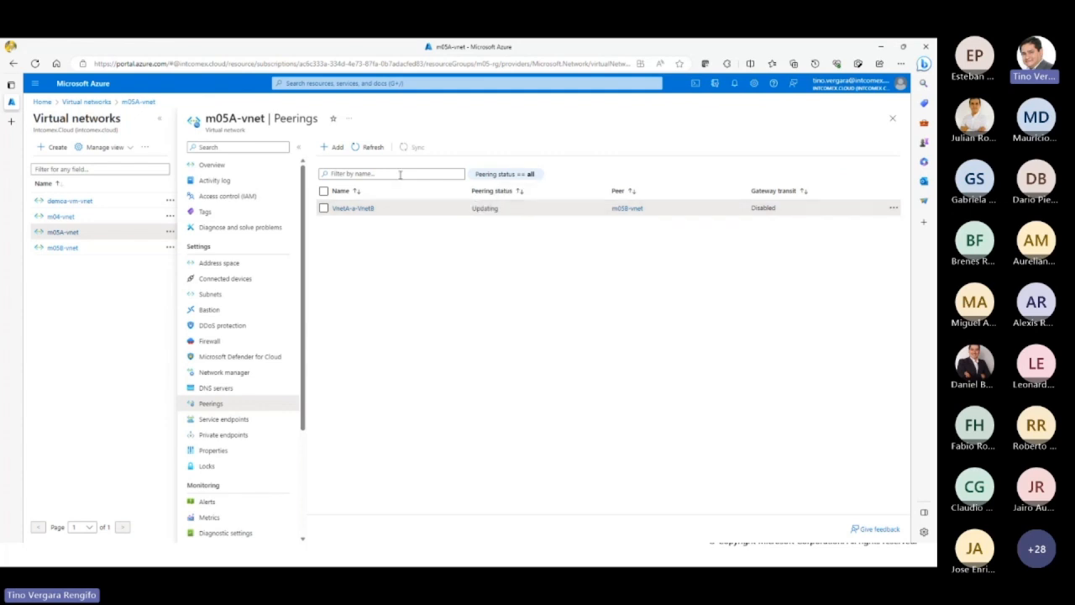
pyautogui.click(367, 146)
# Step: View the peerings of m05B-vnet, and open the VnetA-a-VnetB peering of m05A-vnet
pyautogui.click(59, 248)
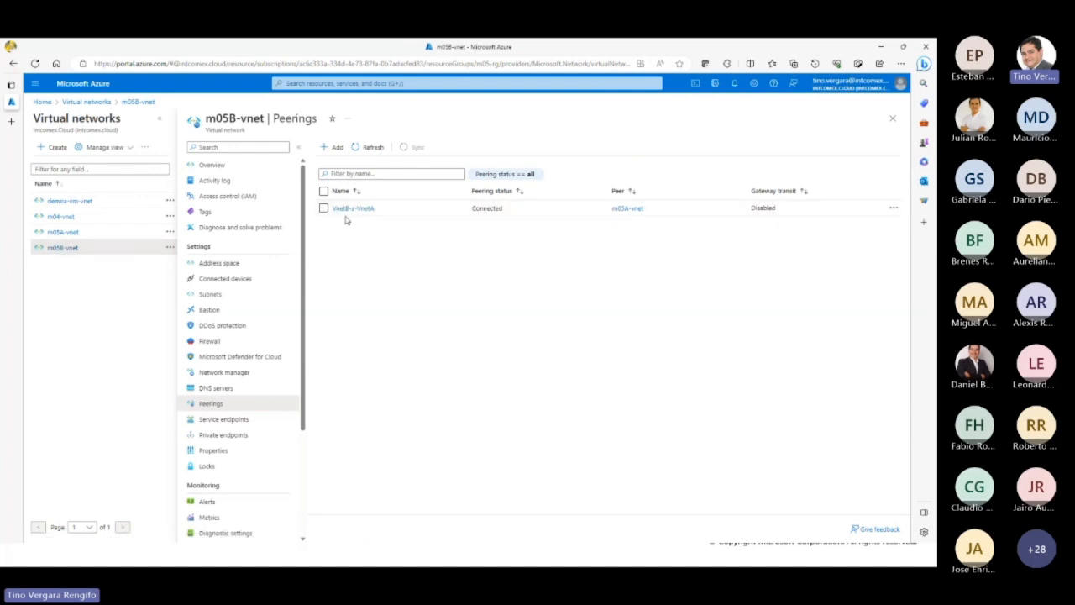
pyautogui.click(75, 234)
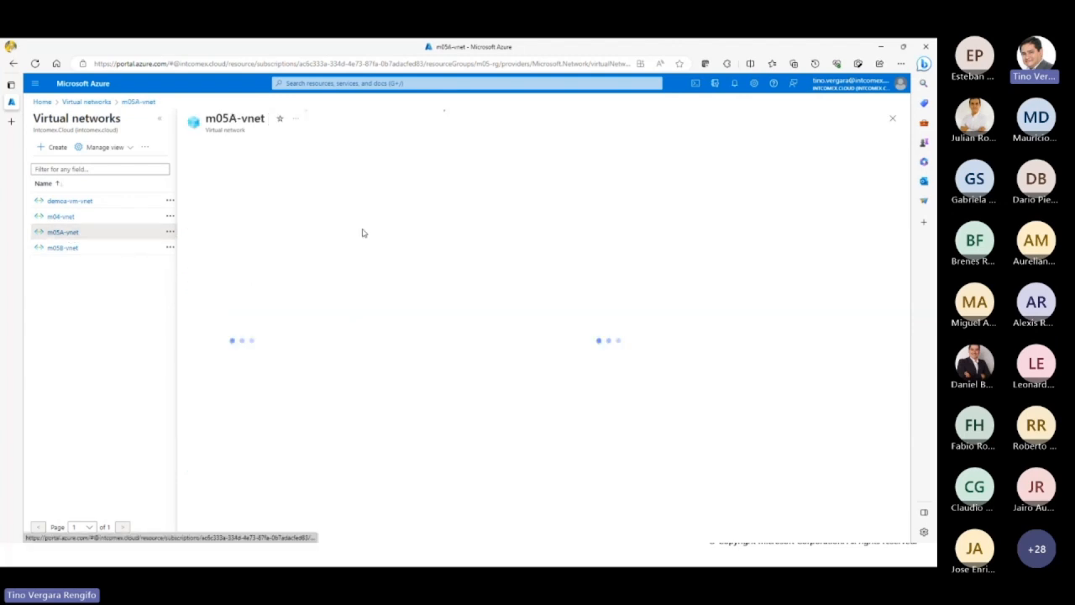
pyautogui.click(354, 209)
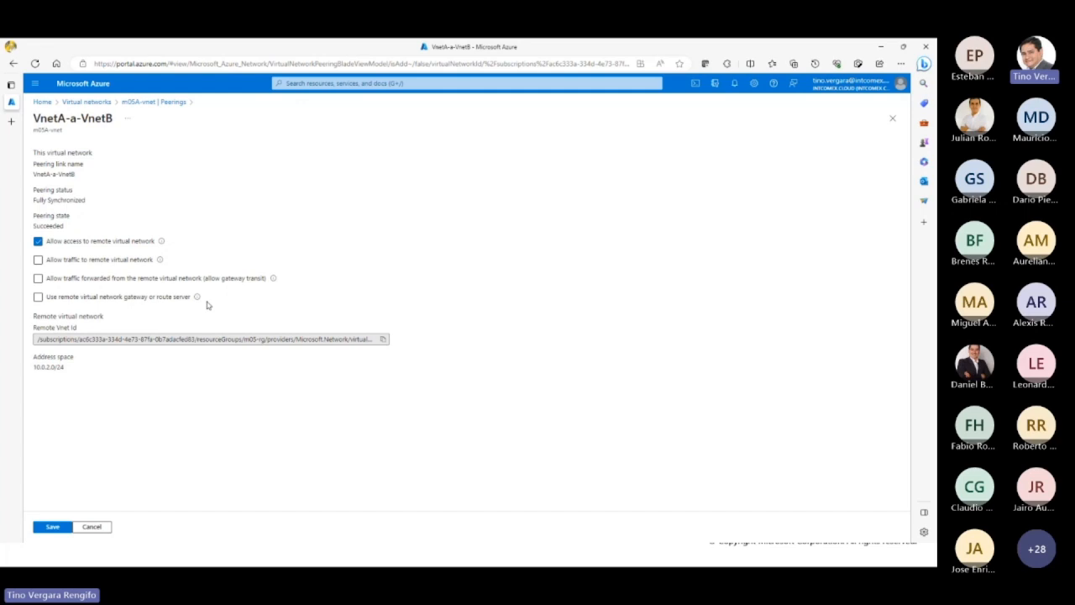
# Step: Try the gateway transit and remote gateway options of the VnetA-a-VnetB peering, clear them, and close it without saving
pyautogui.click(38, 278)
pyautogui.click(38, 297)
pyautogui.click(38, 278)
pyautogui.click(38, 296)
pyautogui.click(892, 119)
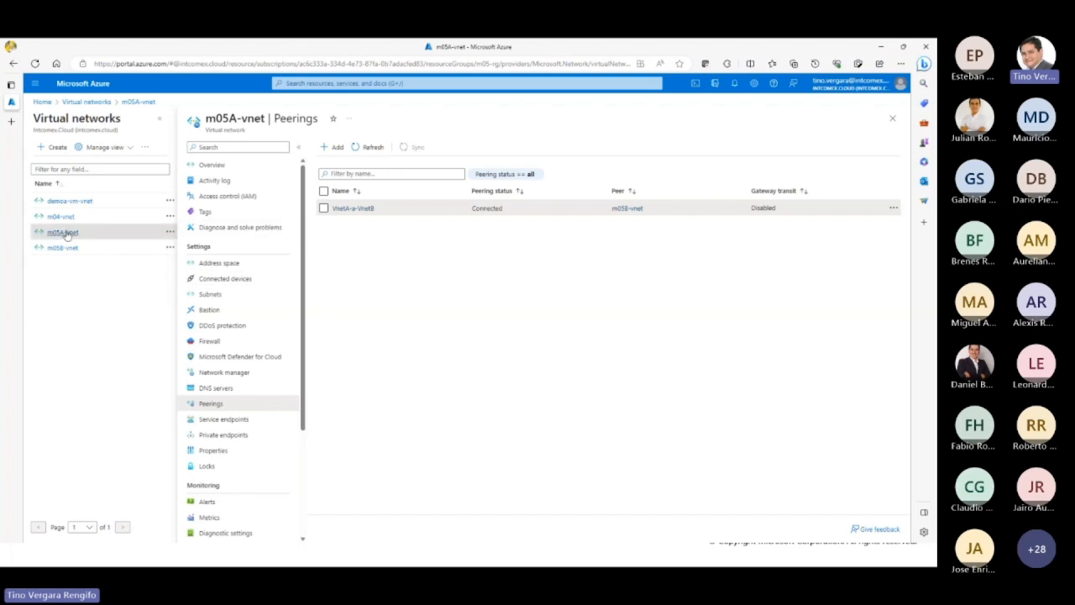
# Step: Leave the virtual network pages, start creating a new virtual machine, and assign it to resource group m05-rg
pyautogui.click(892, 118)
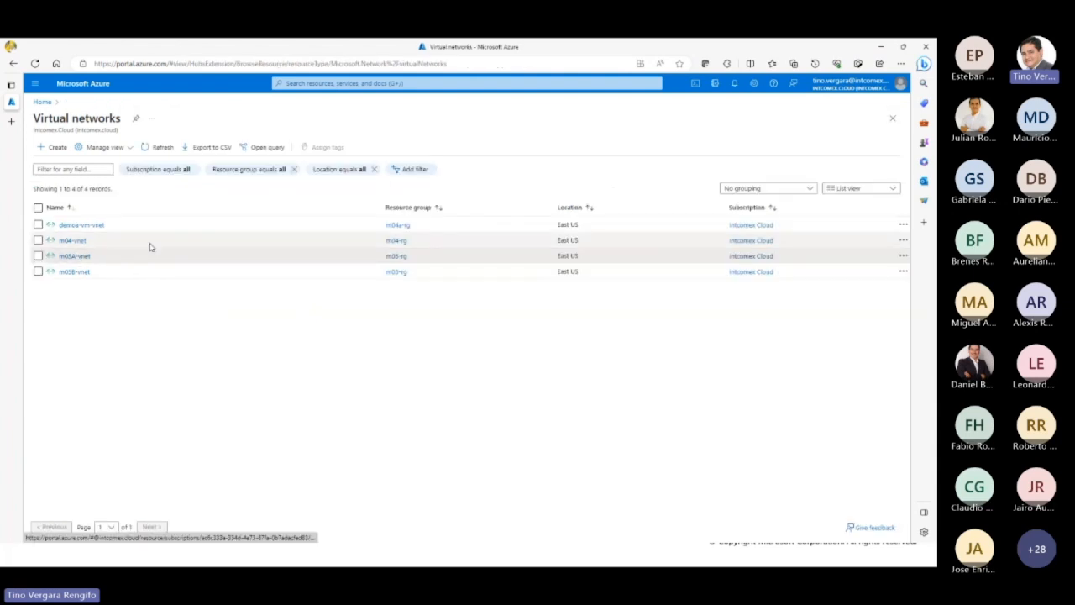
pyautogui.click(86, 258)
pyautogui.click(43, 103)
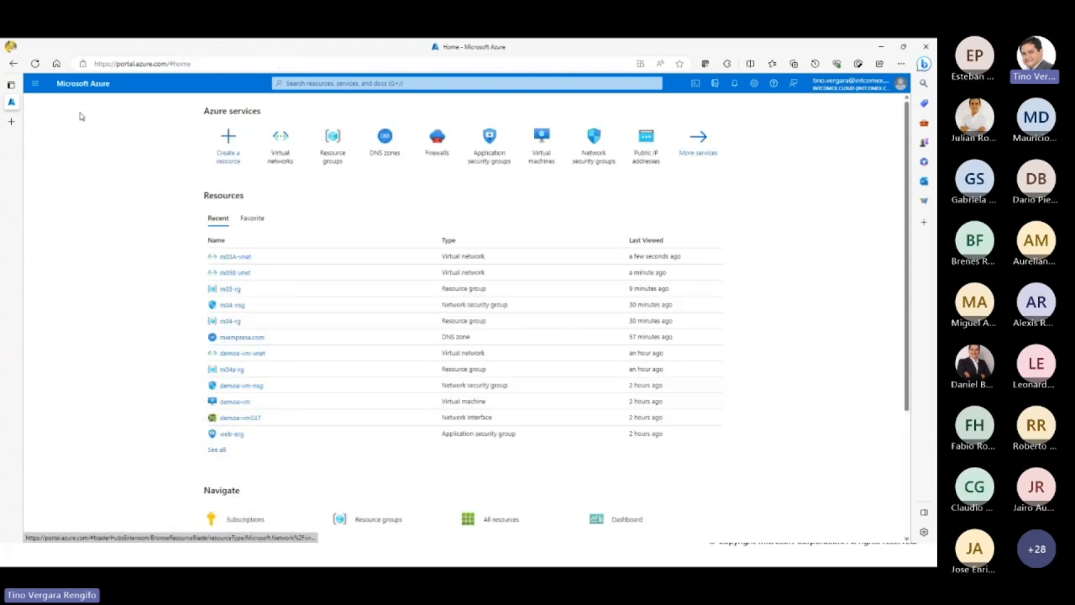
pyautogui.click(539, 157)
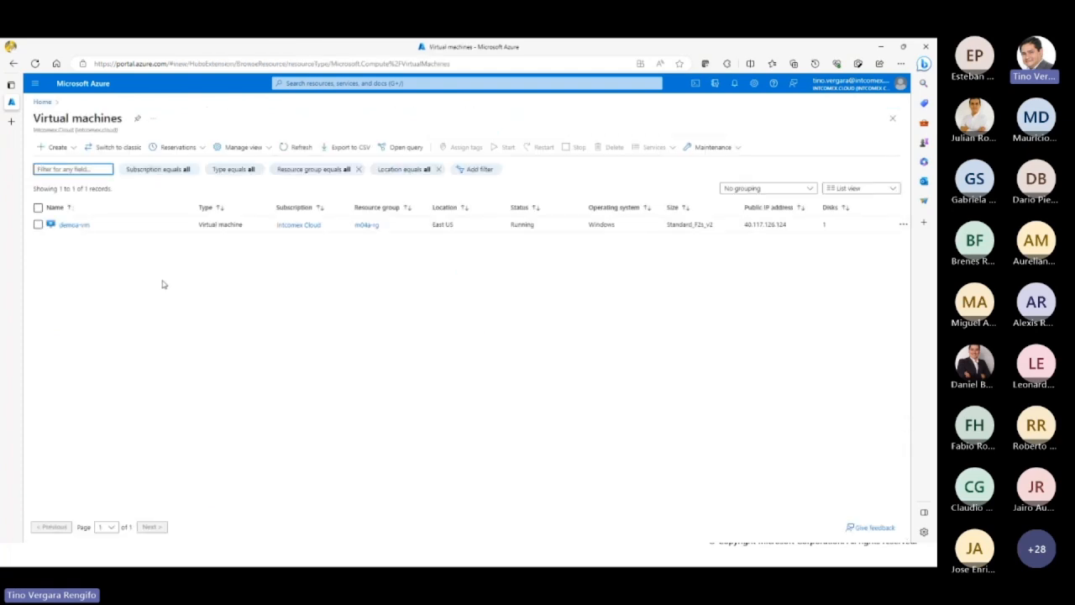
pyautogui.click(55, 147)
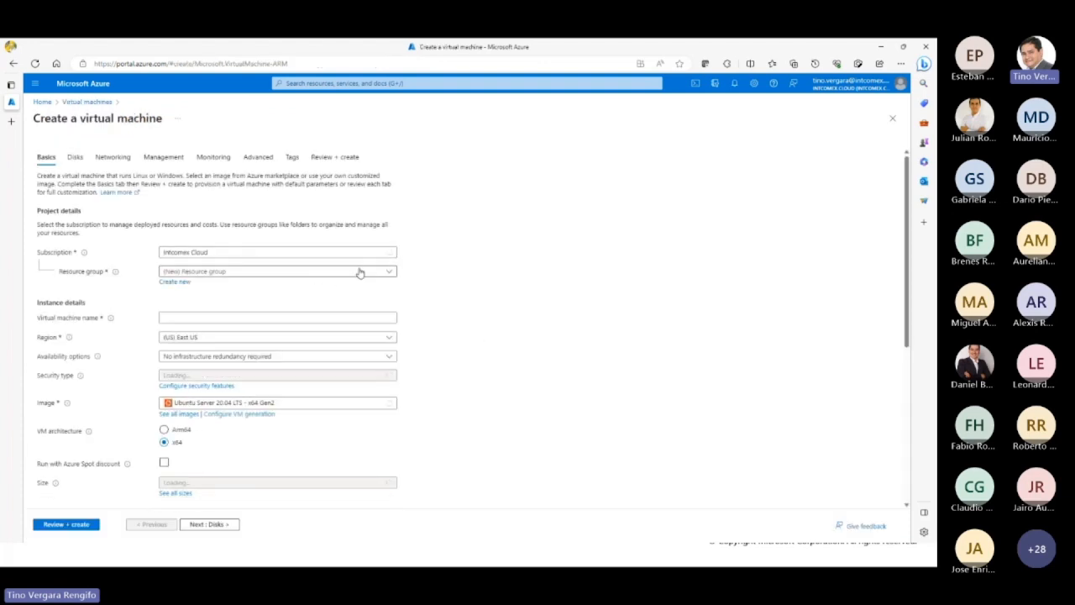
pyautogui.click(359, 273)
pyautogui.click(223, 335)
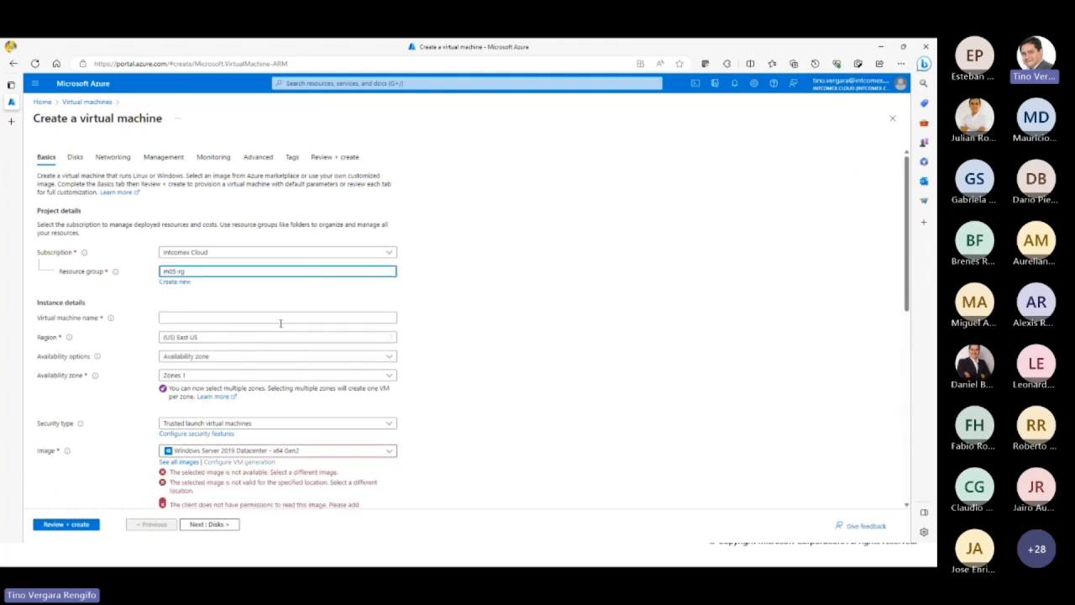
# Step: Name the virtual machine serverA-vm
pyautogui.scroll(-2, 400, 317)
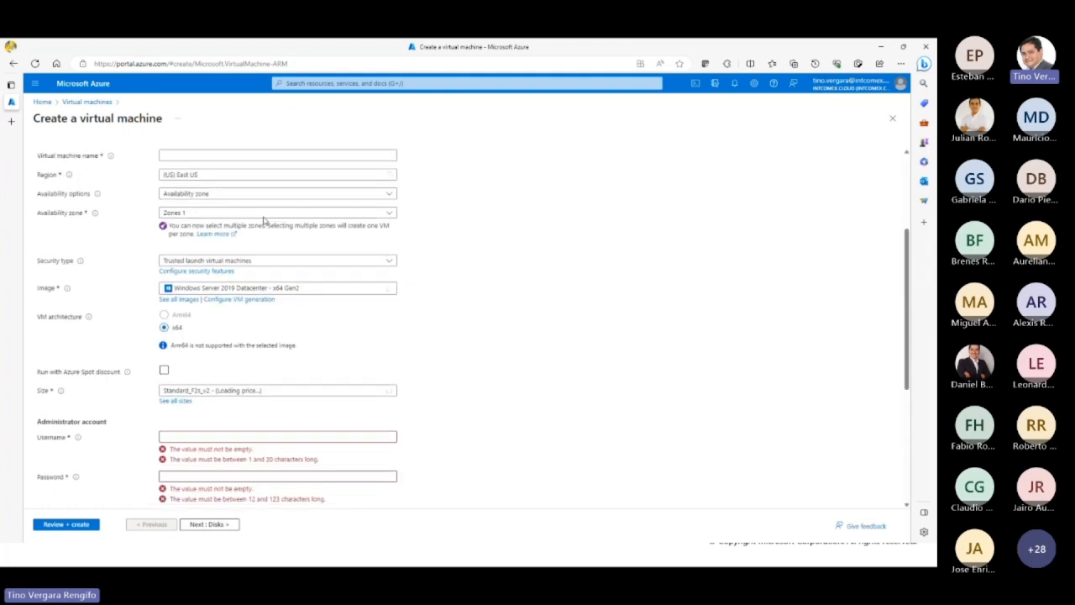
pyautogui.click(227, 156)
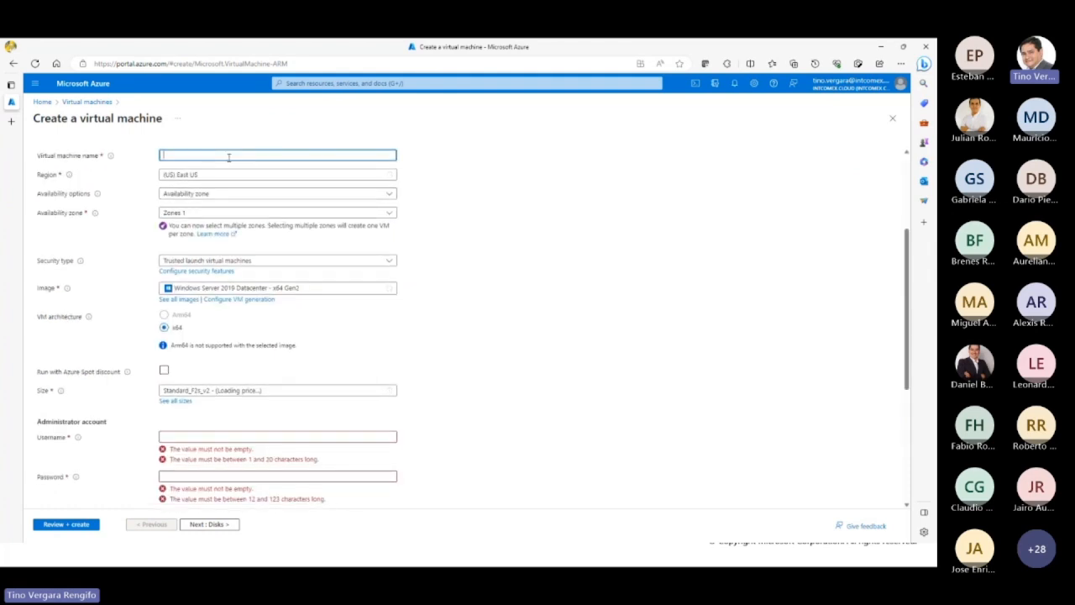
pyautogui.write('vmA')
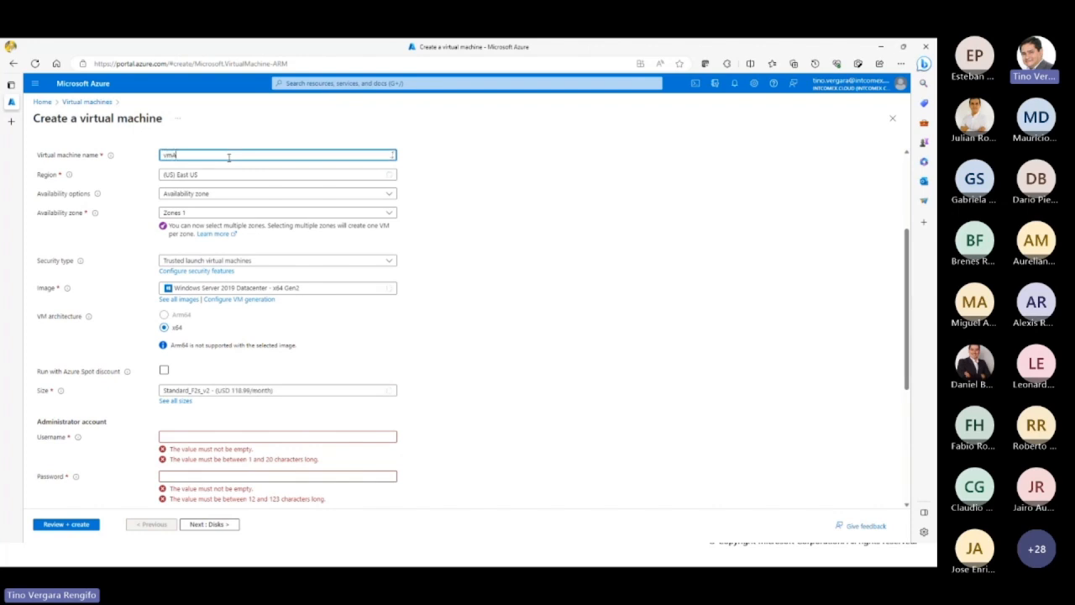
pyautogui.press('BackSpace')
pyautogui.press('BackSpace')
pyautogui.press('BackSpace')
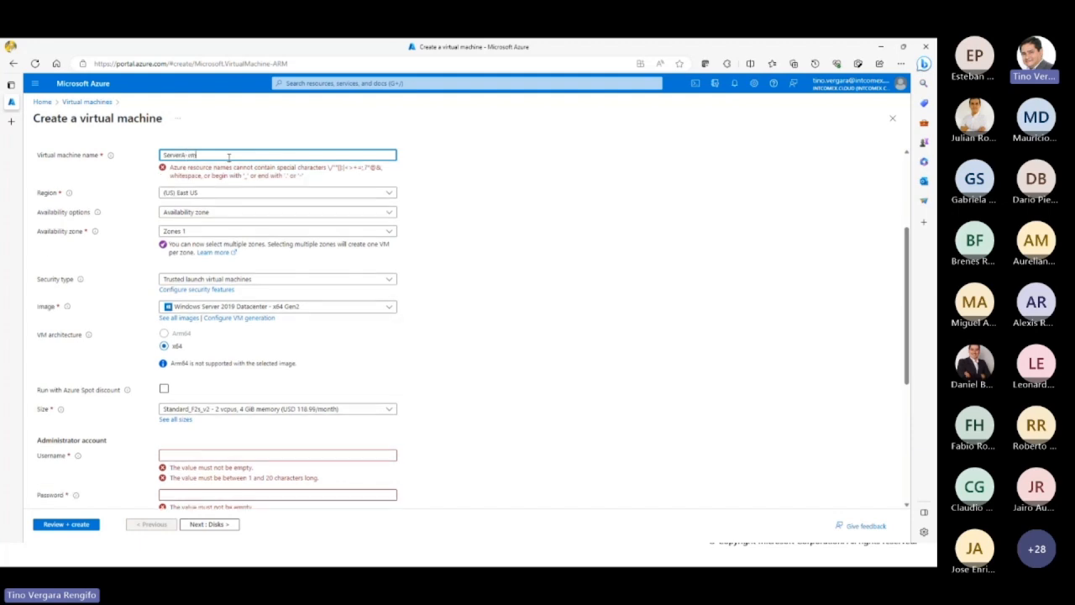
pyautogui.press('Tab')
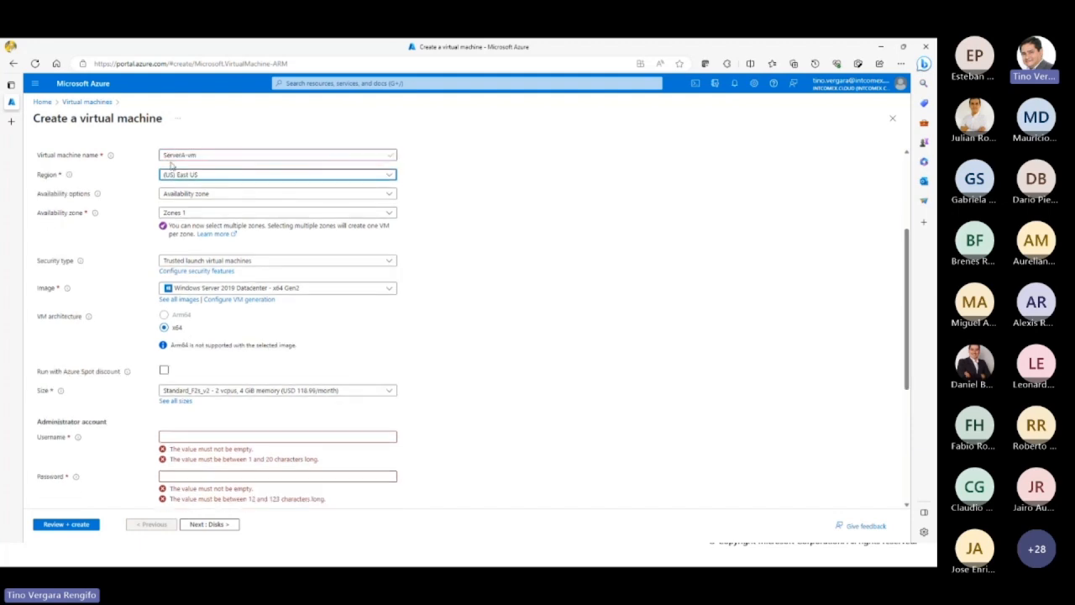
pyautogui.click(164, 157)
pyautogui.press('Delete')
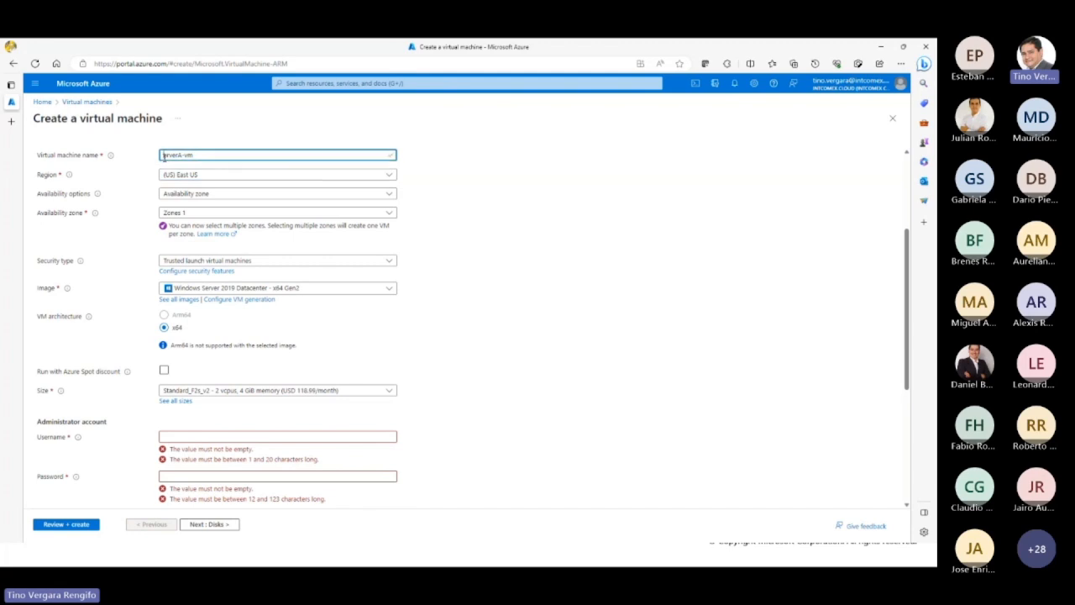
pyautogui.write('s')
# Step: Set the availability option to No infrastructure redundancy required and the security type to Standard
pyautogui.click(215, 194)
pyautogui.click(218, 208)
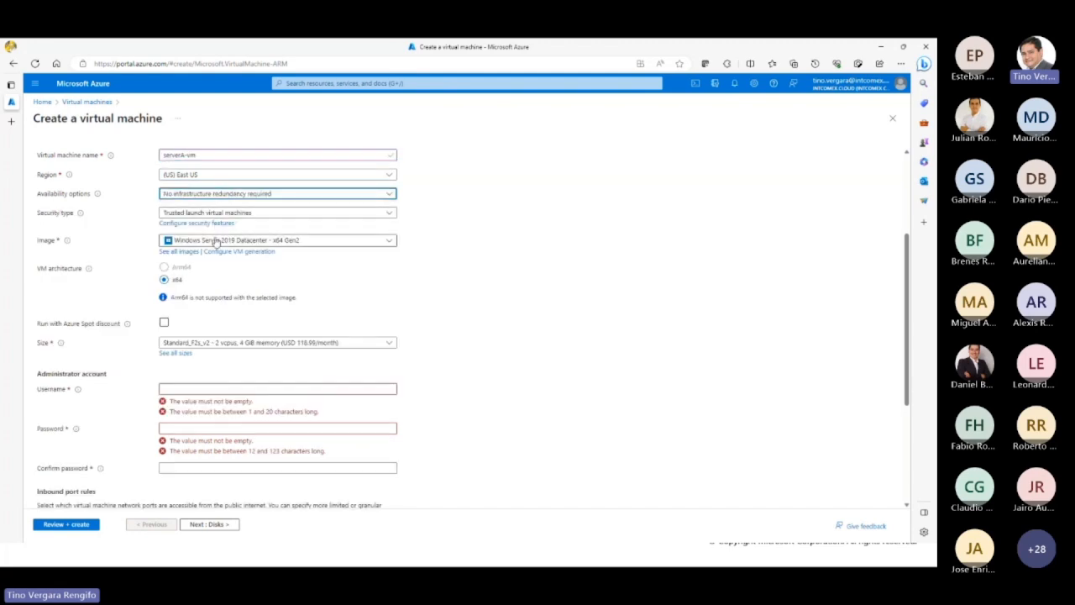
pyautogui.click(263, 215)
pyautogui.click(256, 231)
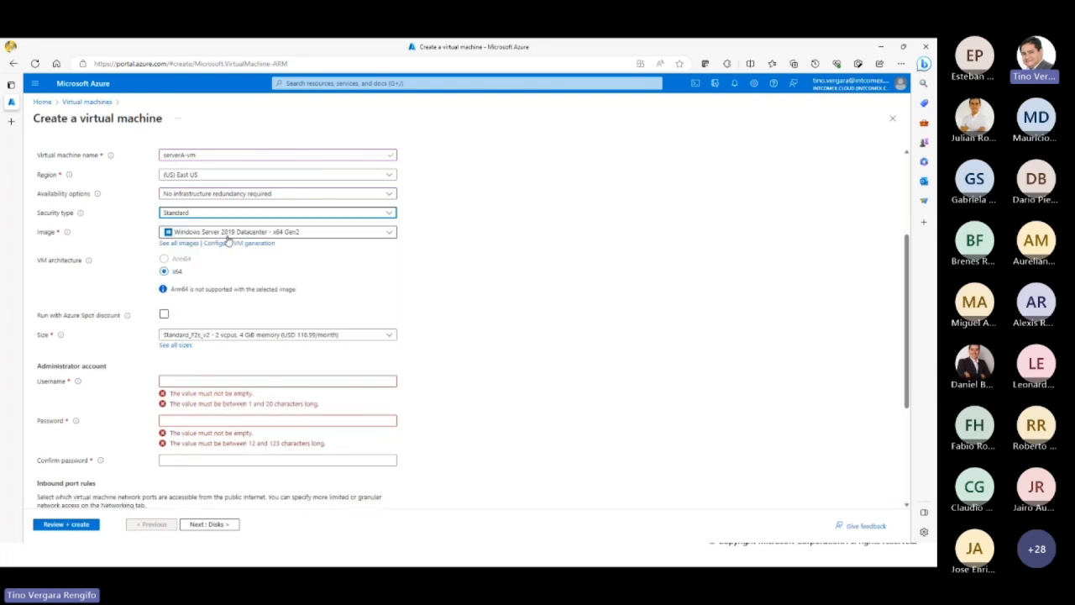
pyautogui.scroll(2, 466, 318)
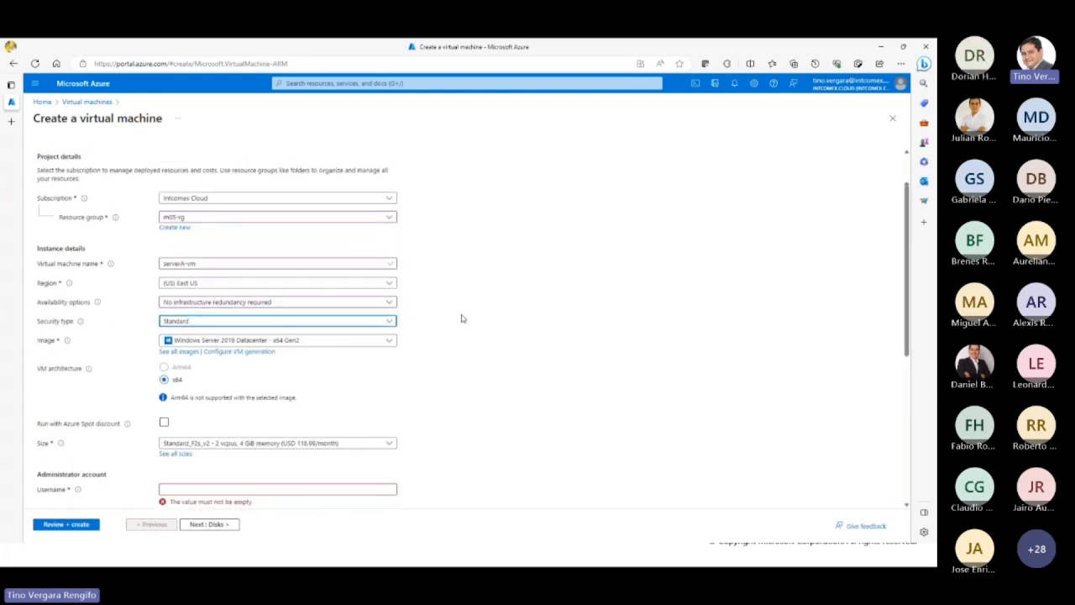
# Step: Set the administrator username to azureadmin, then enter and confirm the account password
pyautogui.scroll(-3, 451, 327)
pyautogui.click(228, 326)
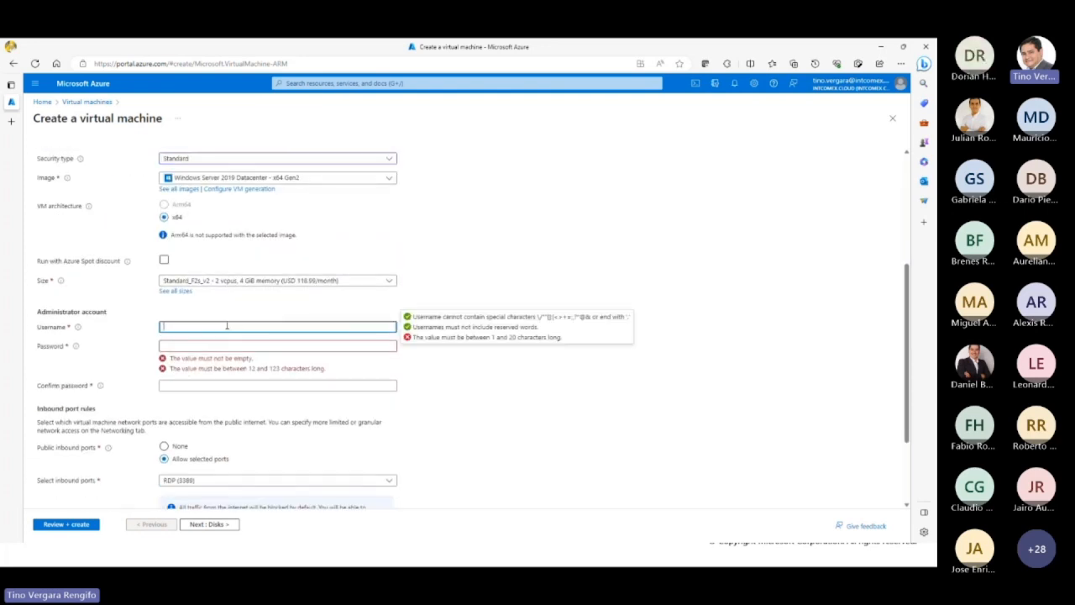
pyautogui.write('azureadmin')
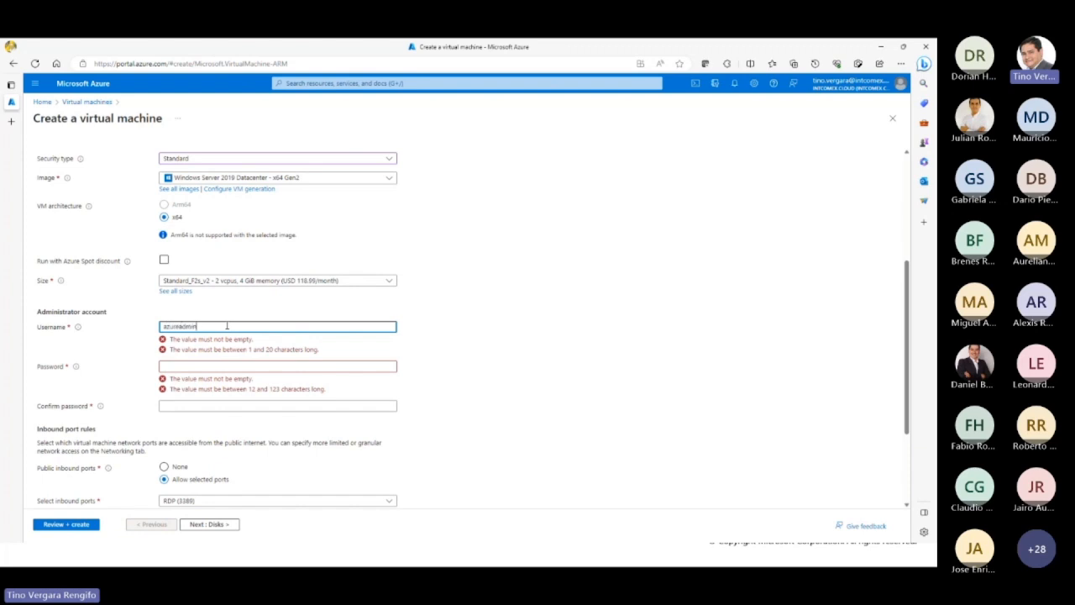
pyautogui.press('Tab')
pyautogui.write('P')
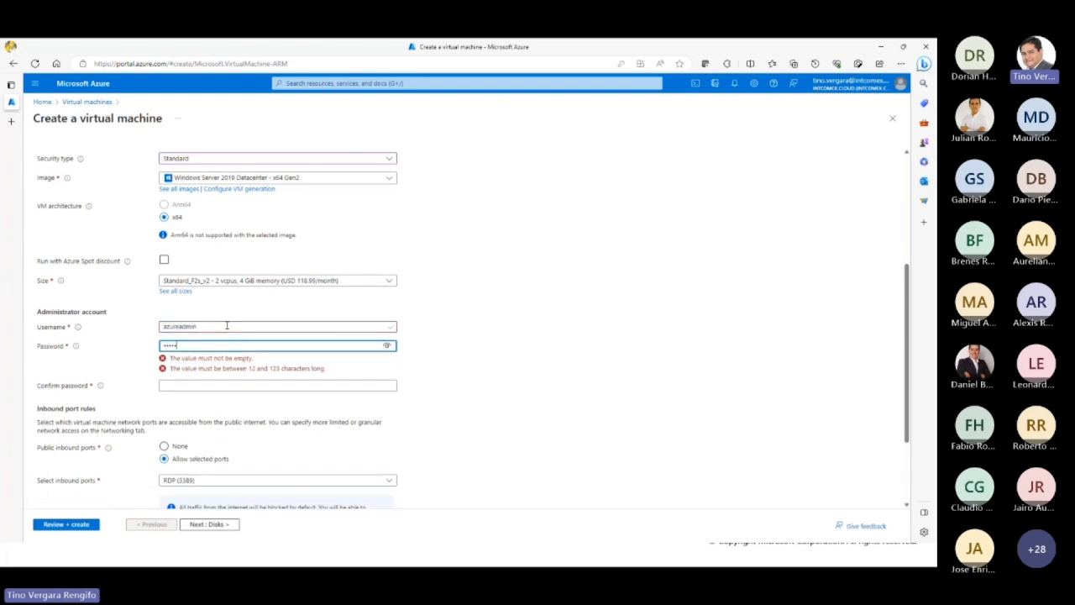
pyautogui.press('Tab')
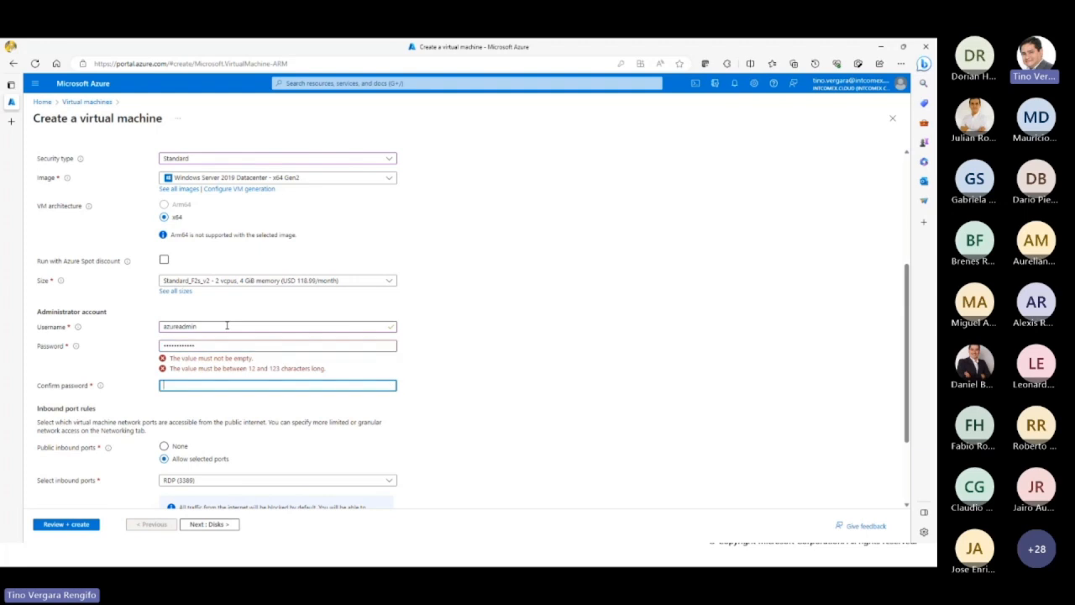
pyautogui.write('P')
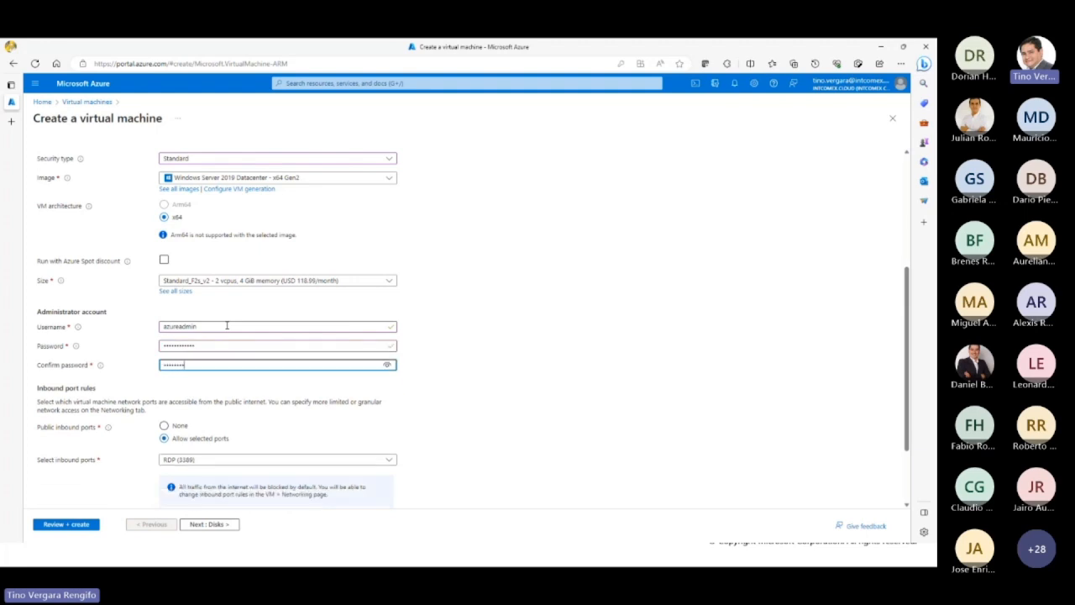
pyautogui.press('Tab')
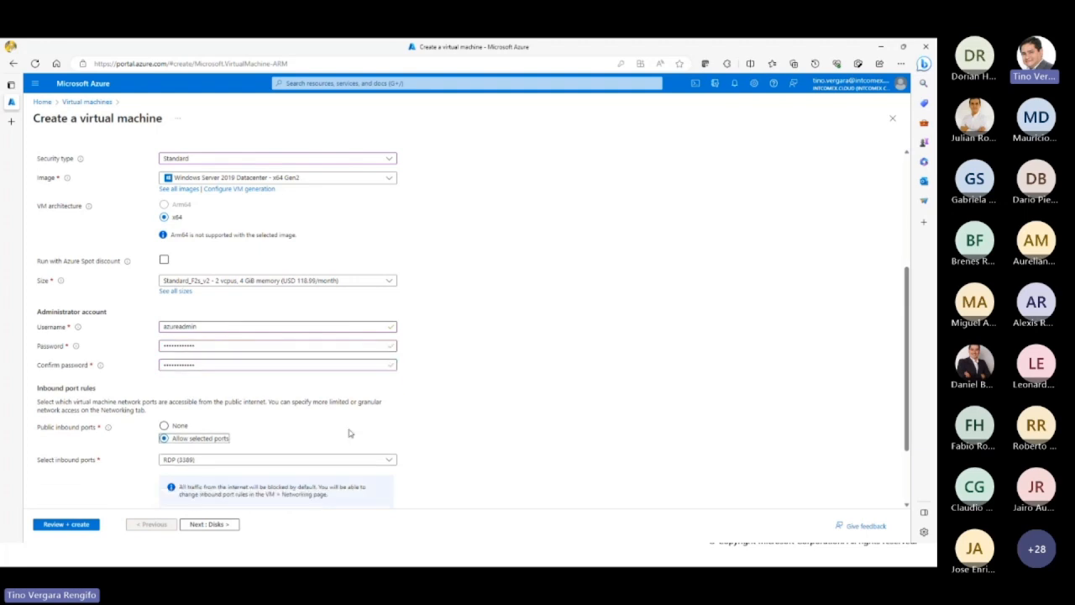
# Step: Allow inbound HTTP (80) in addition to RDP (3389), and apply an existing Windows Server license with the eligibility confirmation
pyautogui.scroll(-1, 350, 434)
pyautogui.click(263, 367)
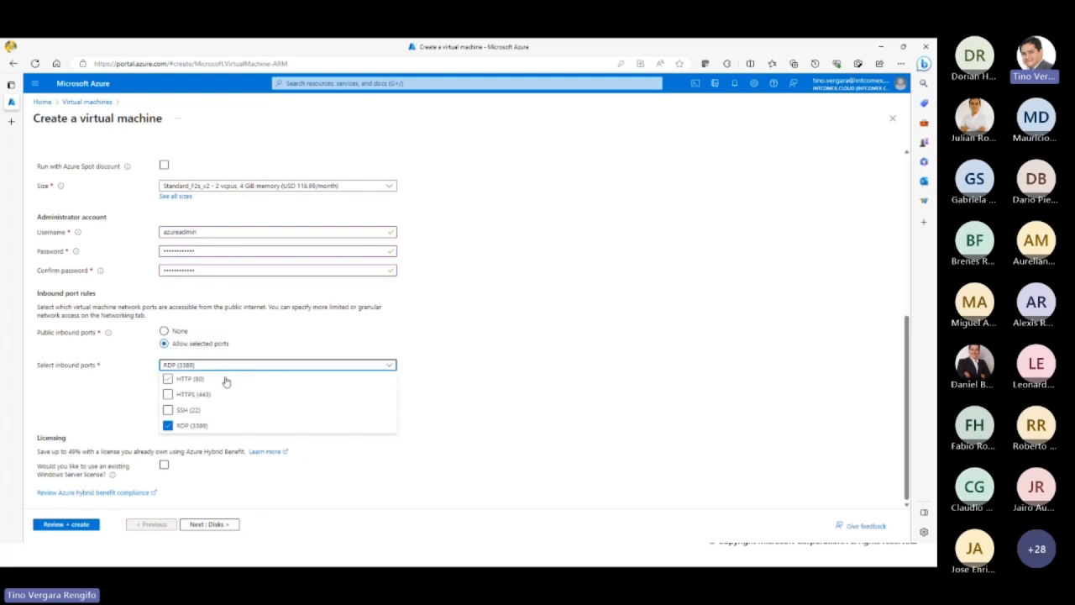
pyautogui.click(225, 381)
pyautogui.click(336, 461)
pyautogui.click(164, 464)
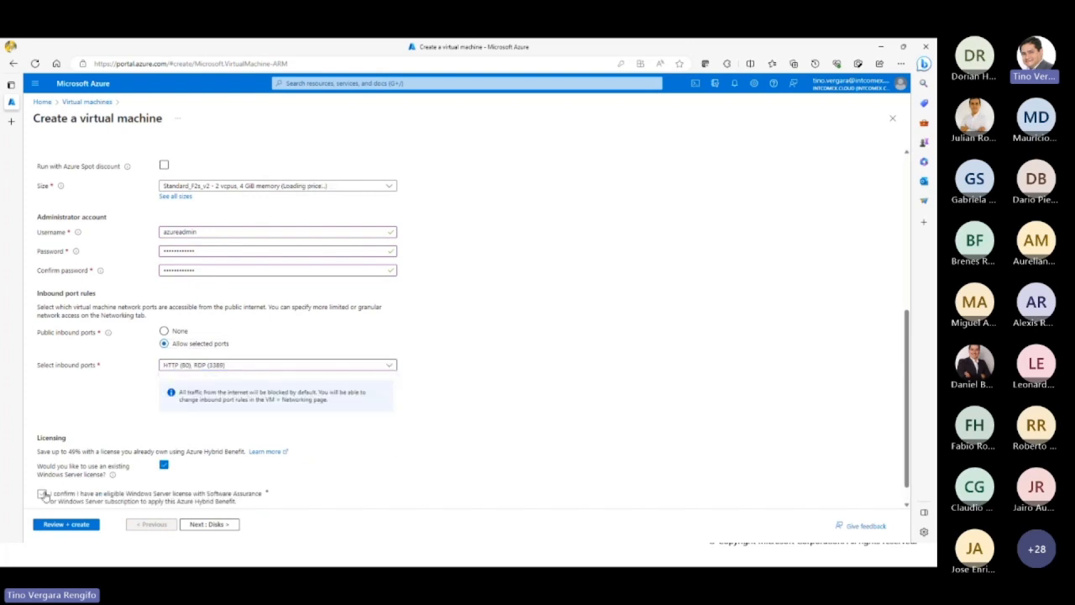
pyautogui.click(42, 495)
# Step: Ignore the deployment recommendations and place serverA-vm in m05A-vnet on the default (10.0.1.0/24) subnet
pyautogui.scroll(4, 420, 332)
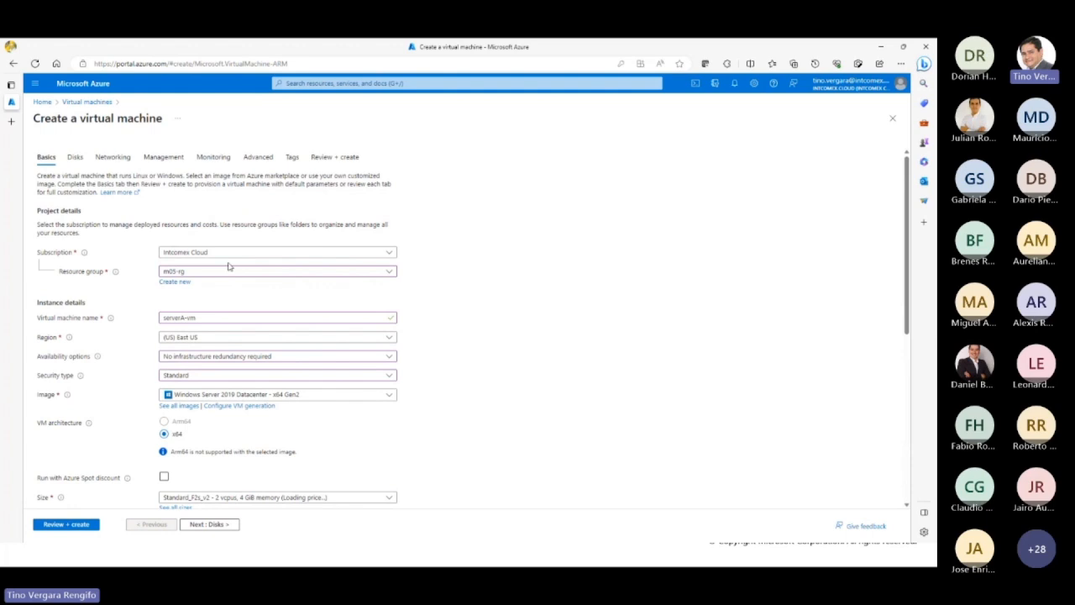
pyautogui.click(113, 156)
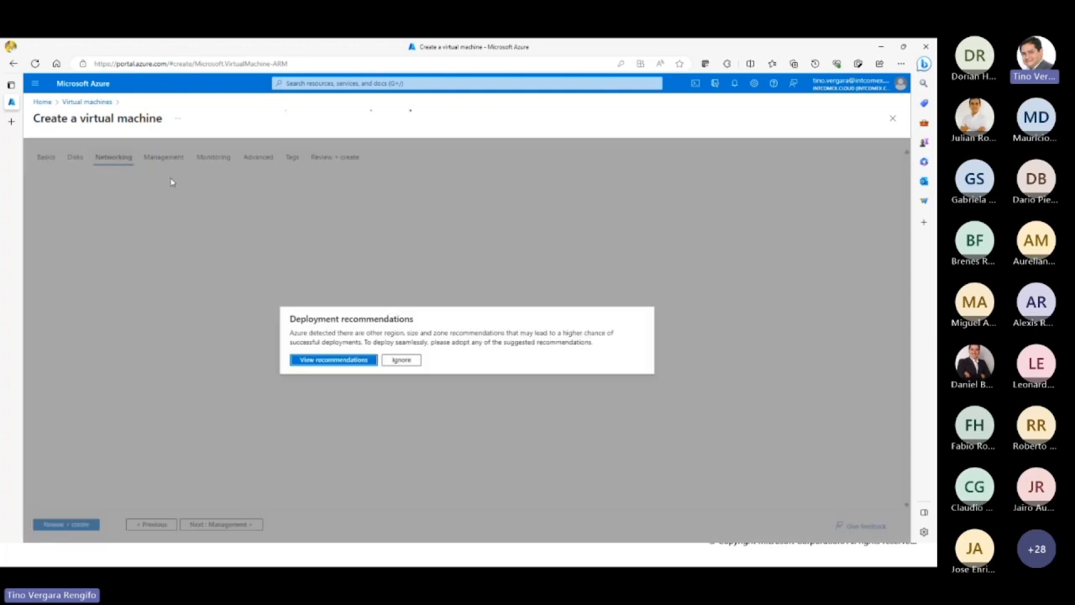
pyautogui.click(402, 361)
pyautogui.click(228, 245)
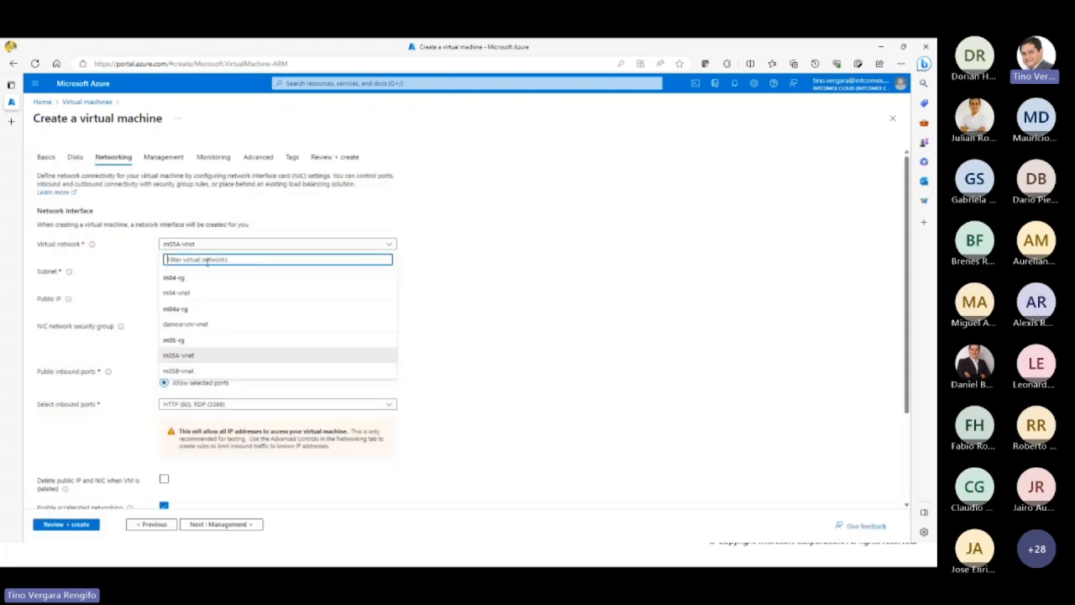
pyautogui.click(211, 356)
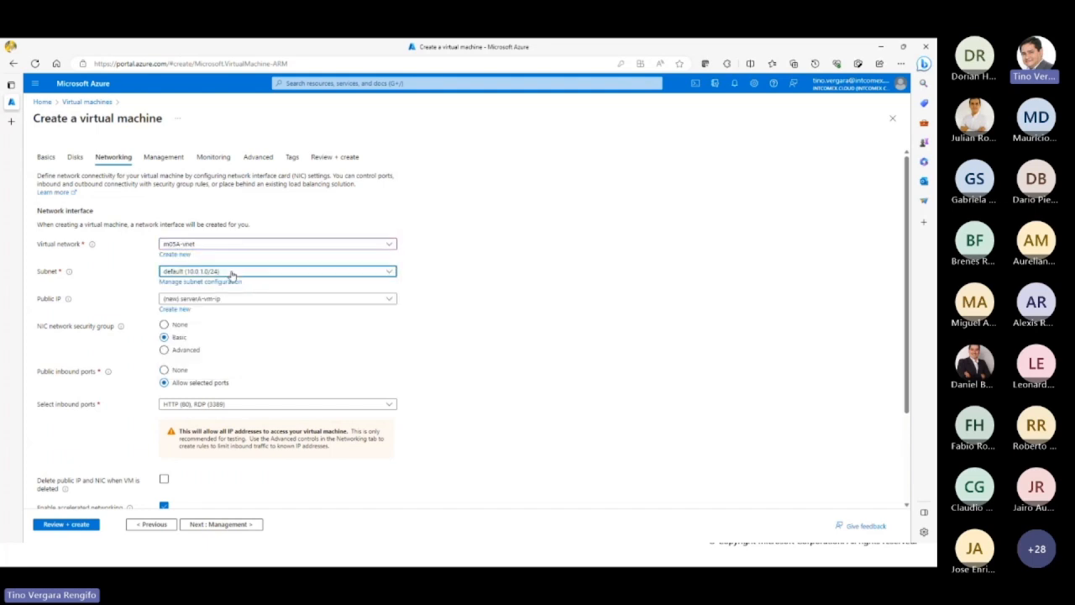
pyautogui.click(231, 273)
pyautogui.click(225, 304)
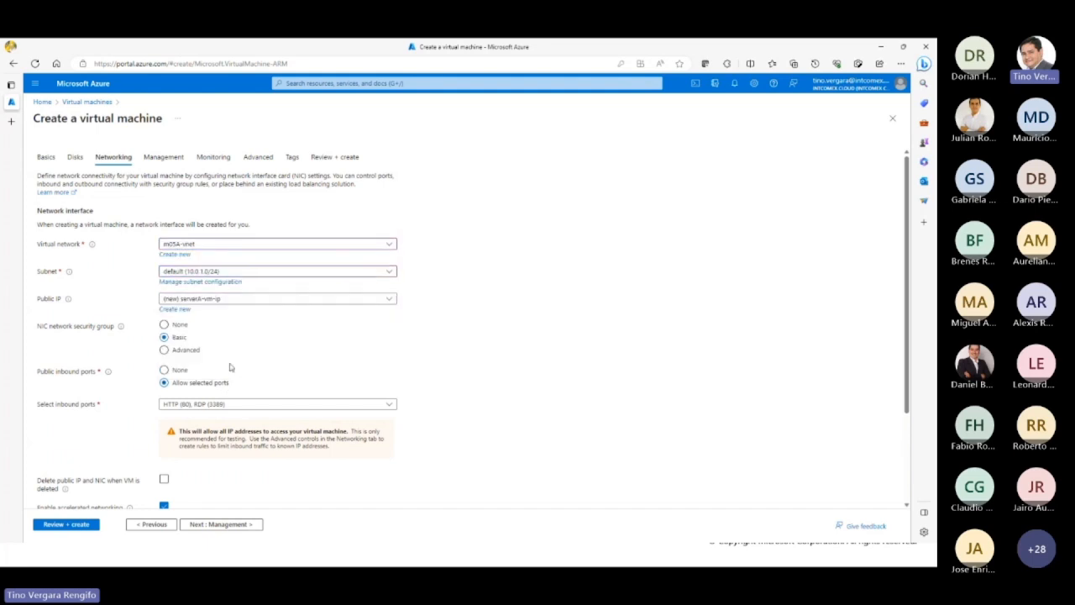
# Step: Look over the remaining networking settings, then validate and deploy serverA-vm
pyautogui.scroll(-1, 434, 411)
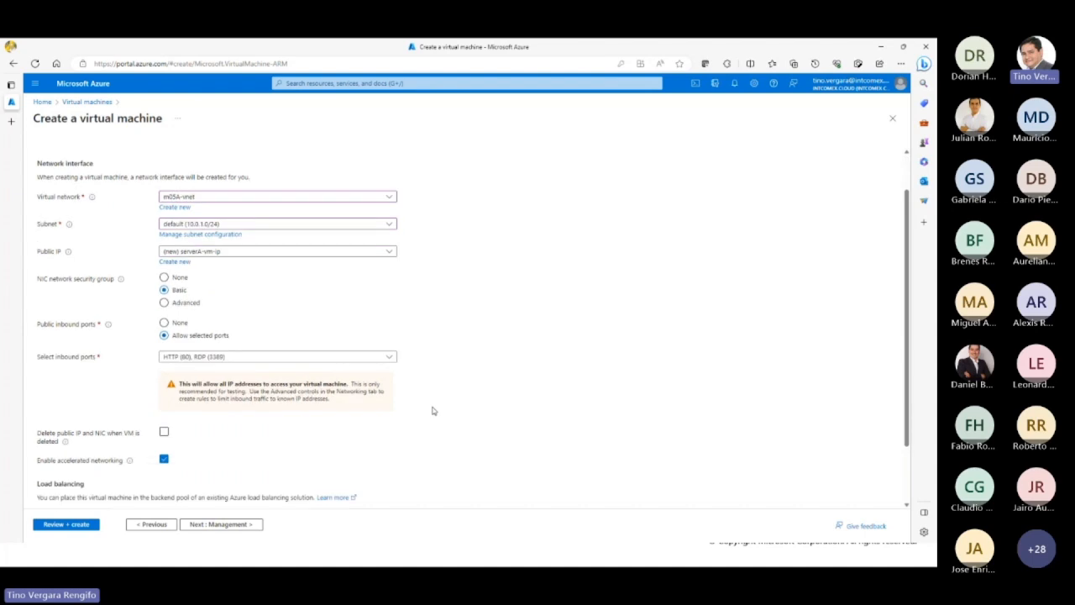
pyautogui.scroll(-2, 433, 410)
pyautogui.scroll(3, 433, 411)
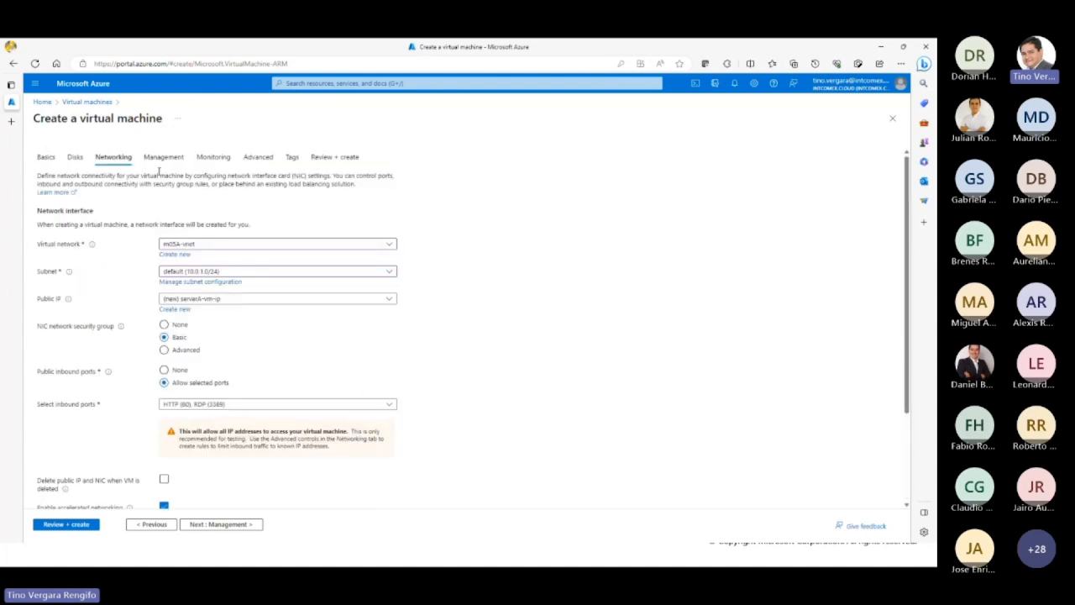
pyautogui.click(77, 525)
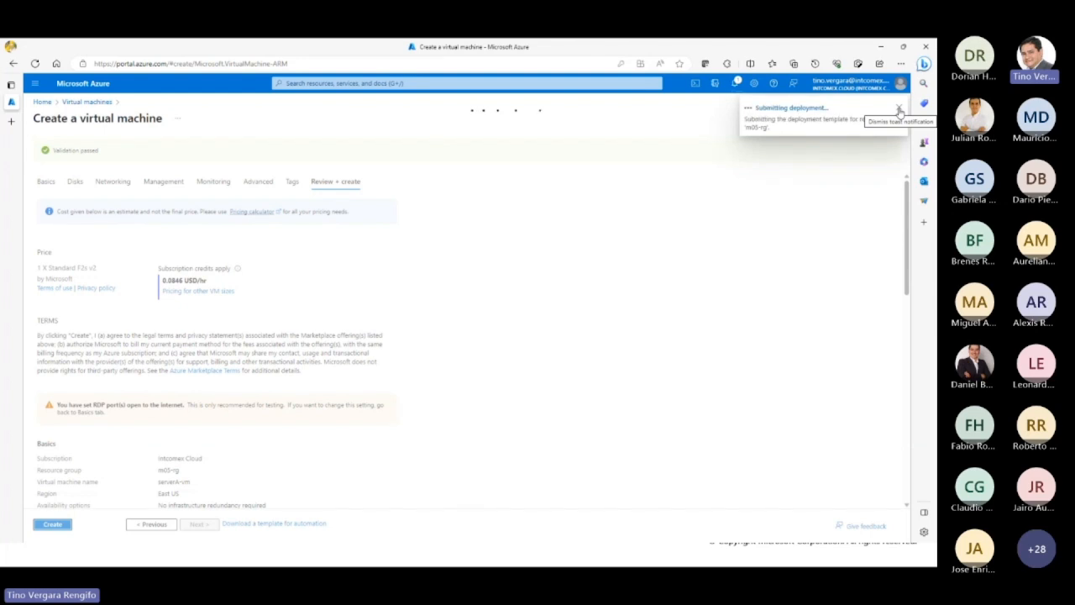
pyautogui.click(899, 112)
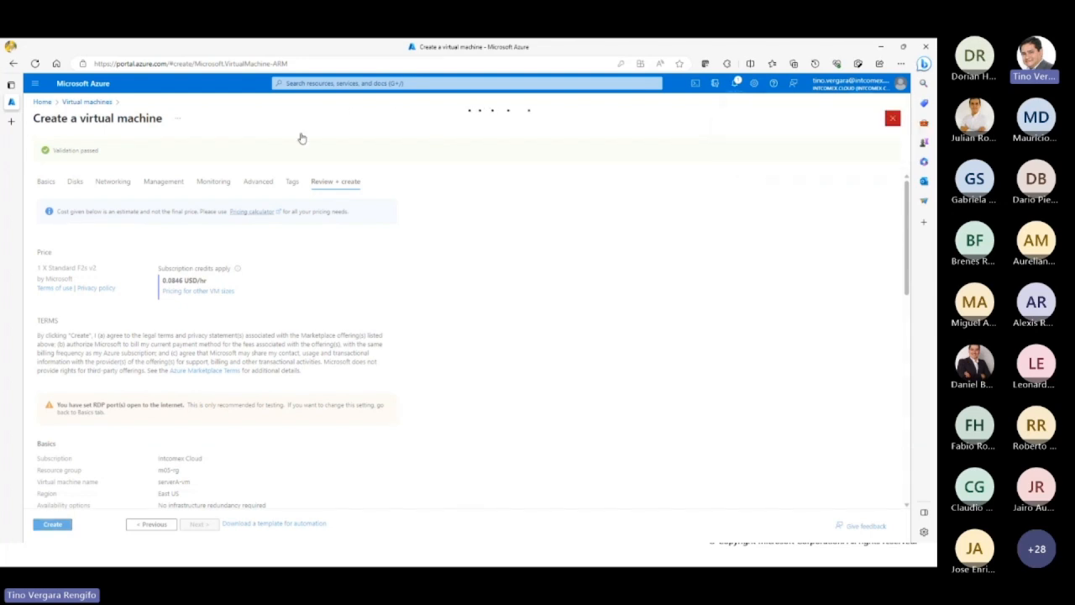
# Step: Start creating another Azure virtual machine and assign it to the existing m05-rg resource group
pyautogui.click(43, 107)
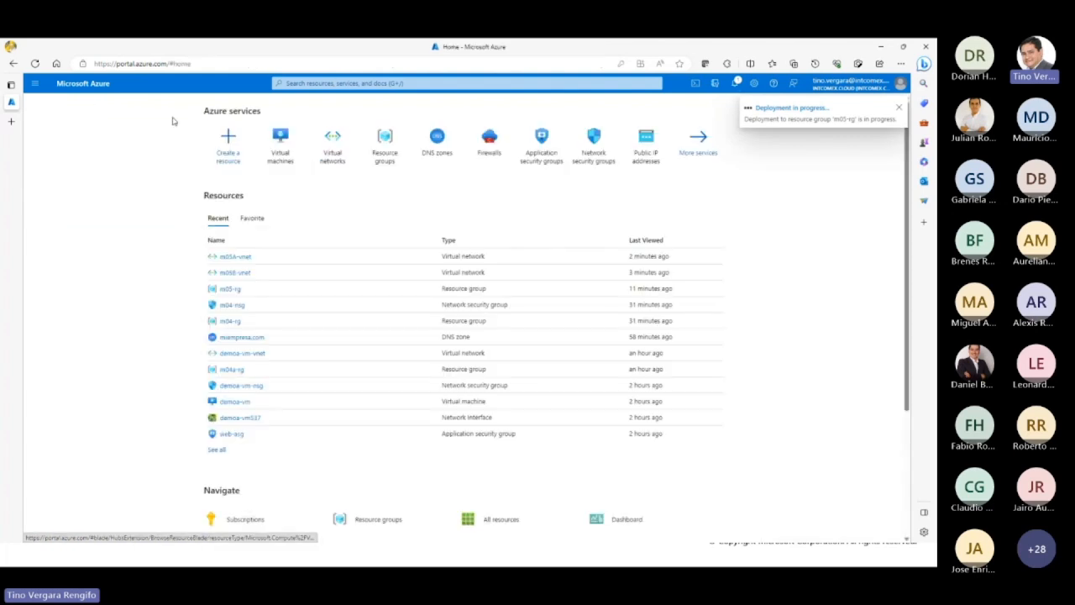
pyautogui.click(284, 141)
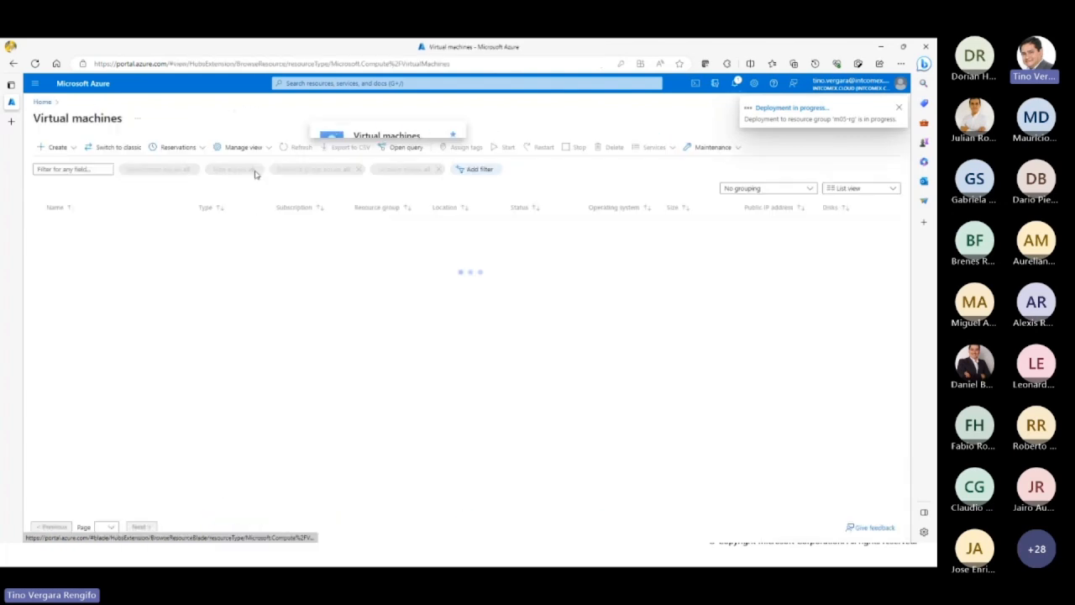
pyautogui.click(55, 147)
pyautogui.click(97, 175)
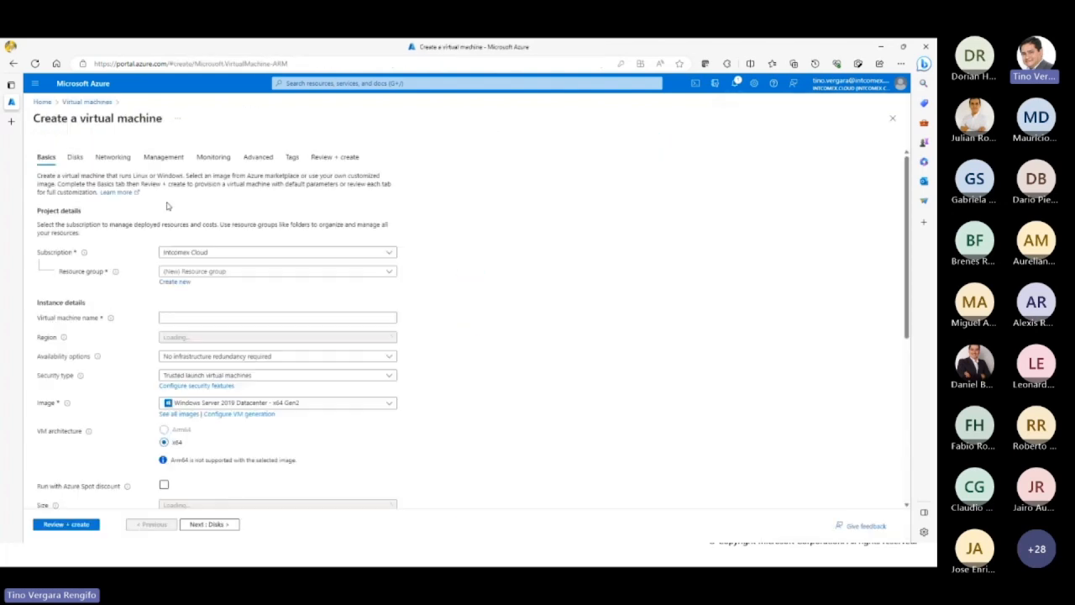
pyautogui.click(226, 271)
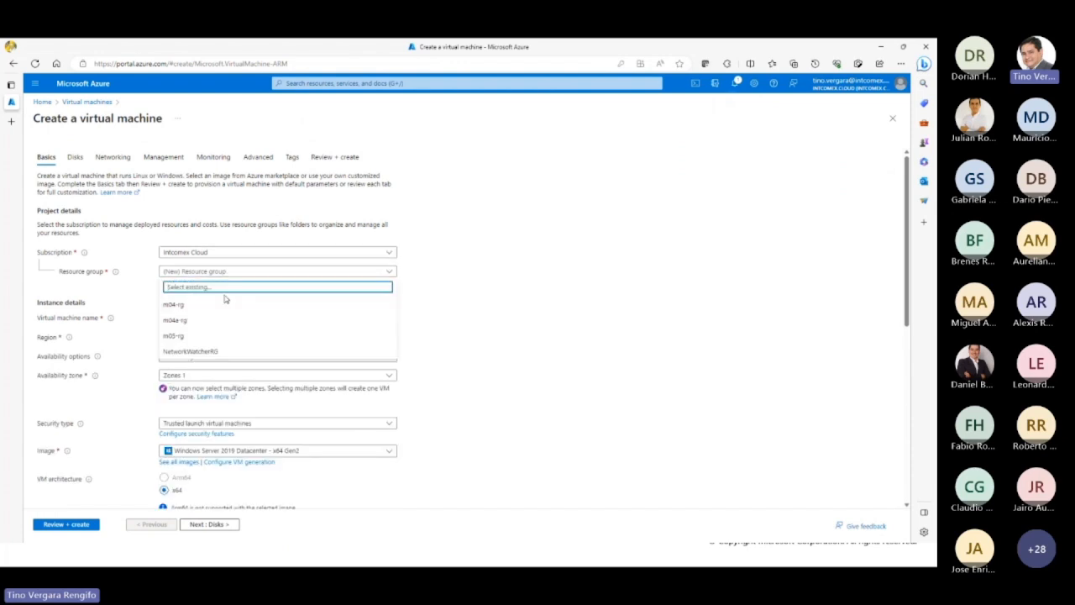
pyautogui.click(211, 335)
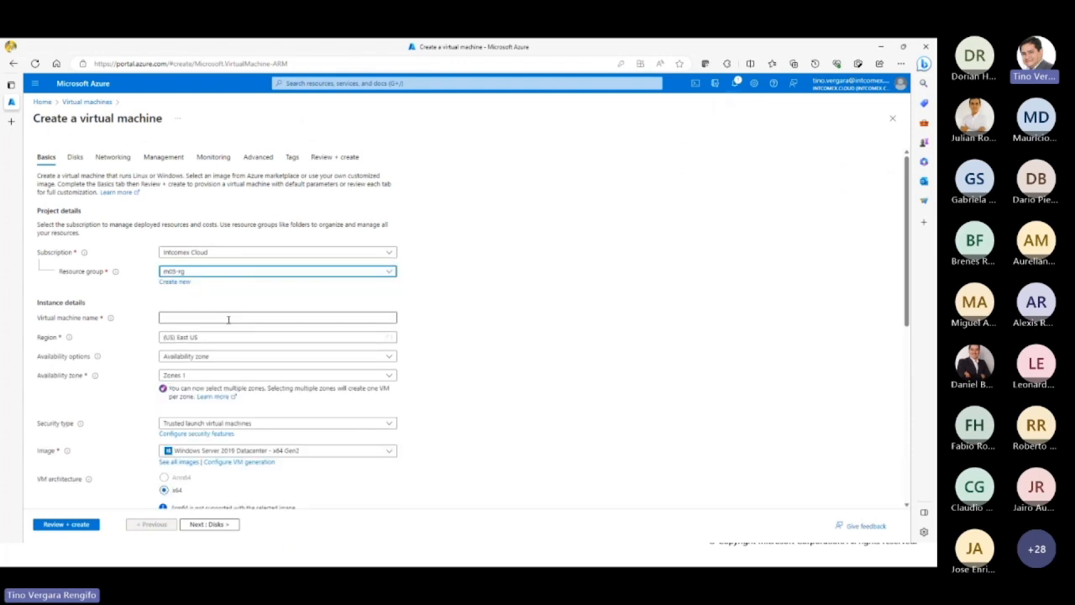
# Step: Name the virtual machine serverB-vm, require no infrastructure redundancy, and set its security type to Standard
pyautogui.click(228, 318)
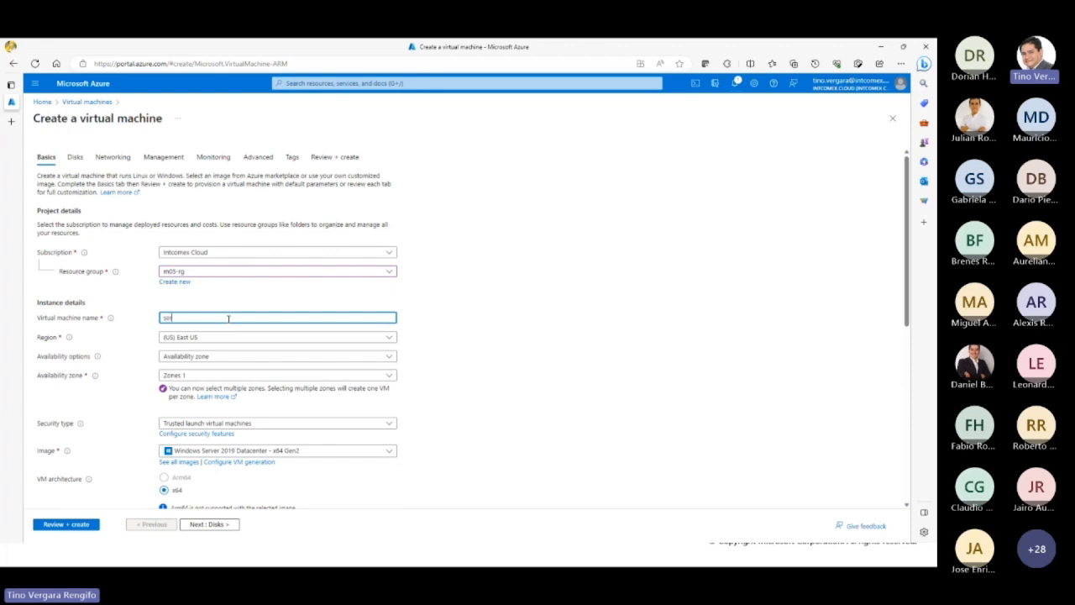
pyautogui.write('server8-vm')
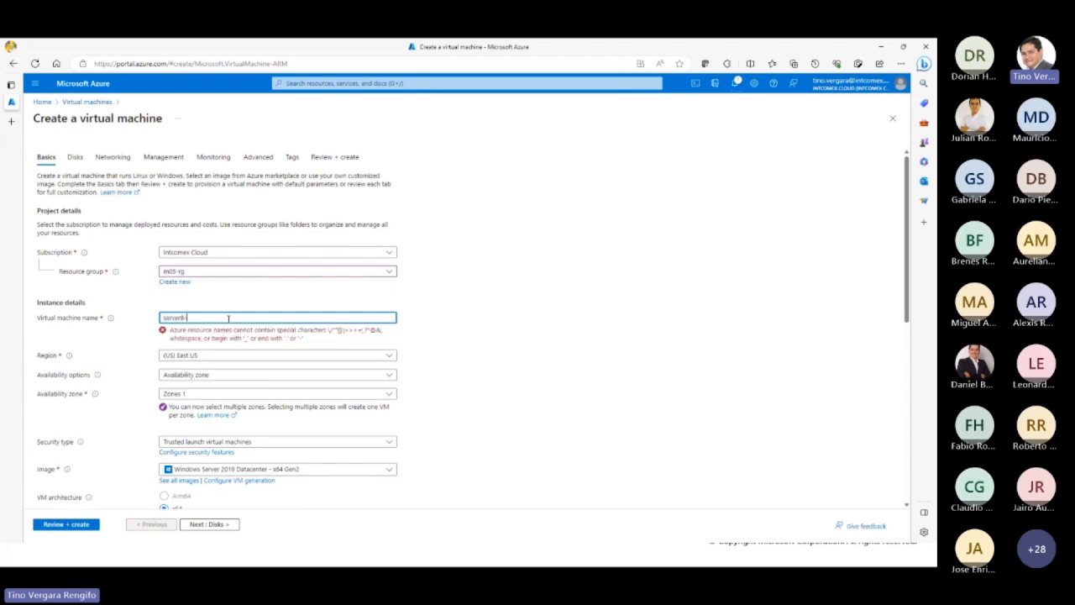
pyautogui.press('Tab')
pyautogui.click(242, 359)
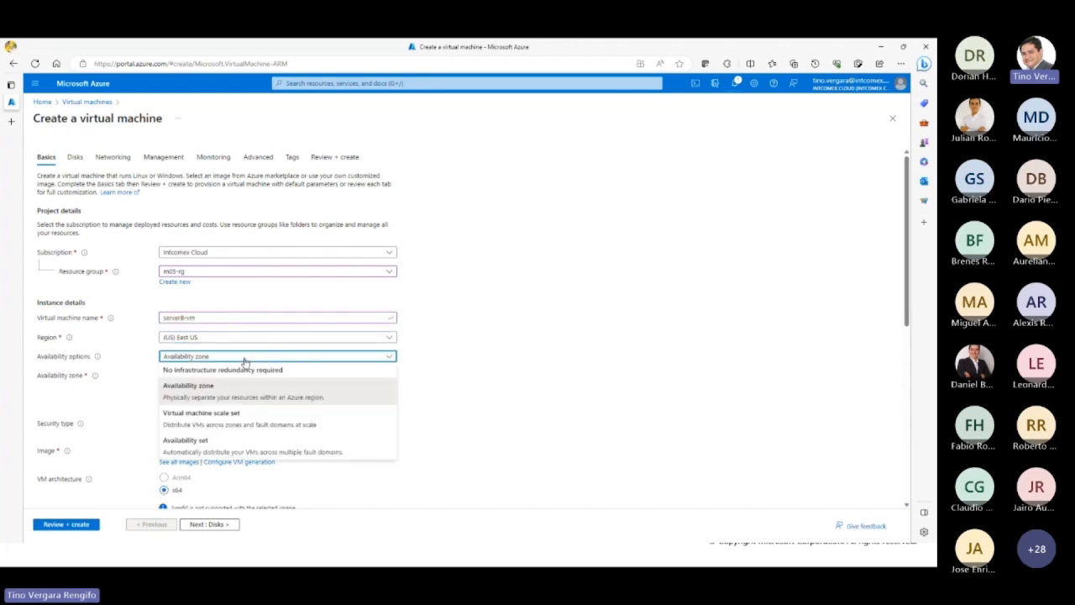
pyautogui.click(242, 368)
pyautogui.click(248, 376)
pyautogui.click(249, 389)
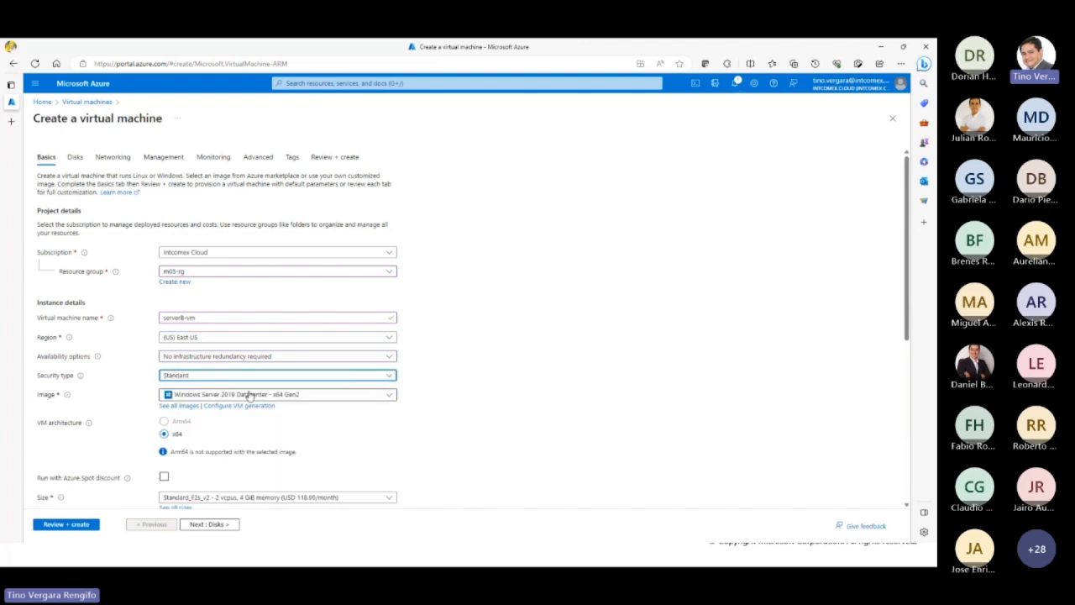
# Step: Set serverB-vm's administrator username to azureadmin, then enter and confirm the account password
pyautogui.scroll(-2, 453, 406)
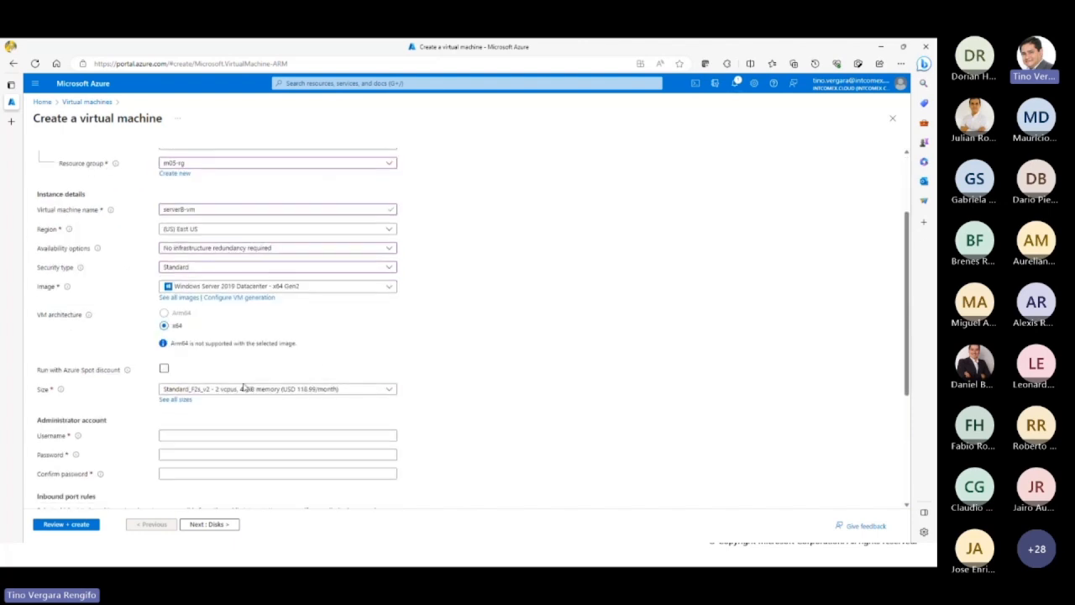
pyautogui.click(228, 433)
pyautogui.write('a')
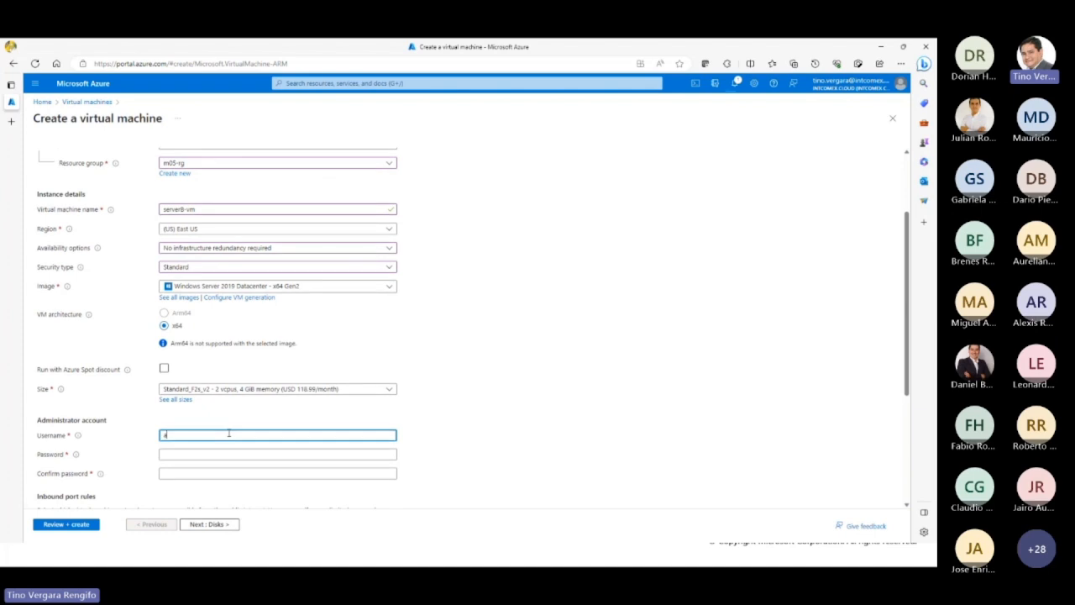
pyautogui.write('ddmin')
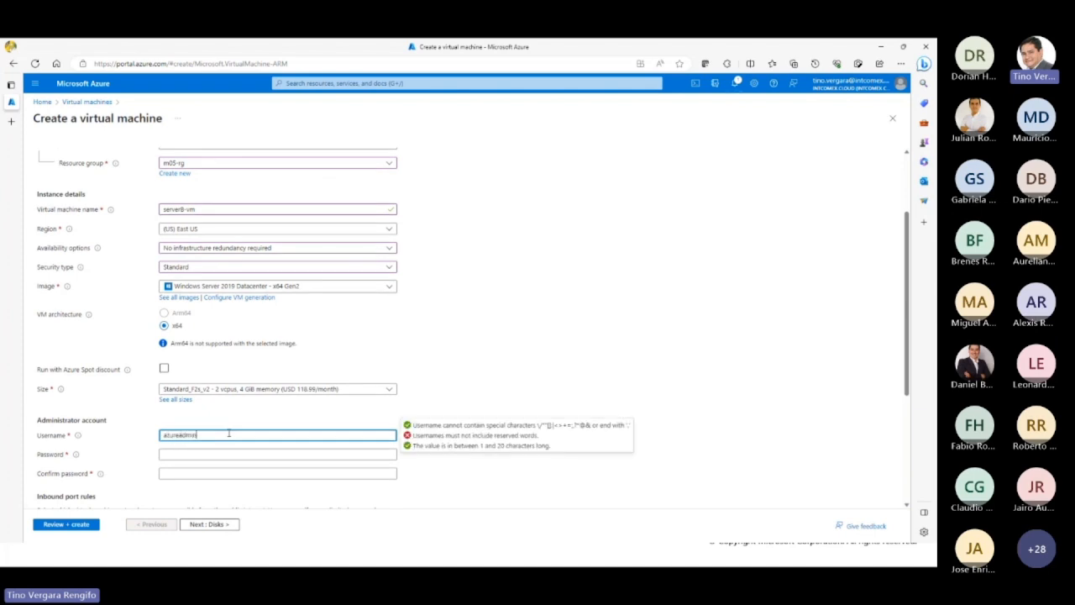
pyautogui.press('Tab')
pyautogui.write('P')
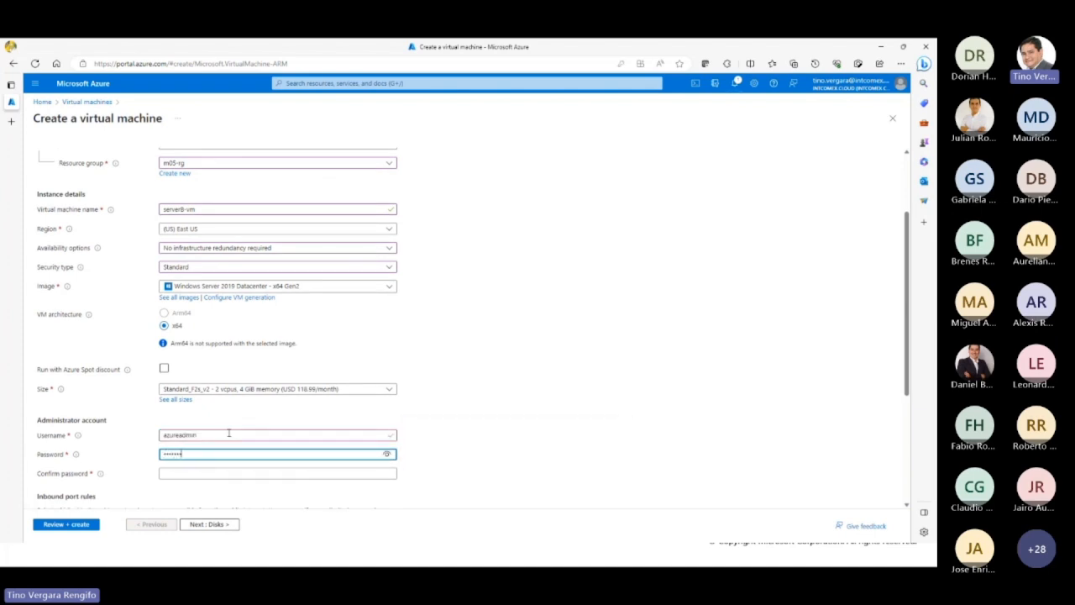
pyautogui.press('Tab')
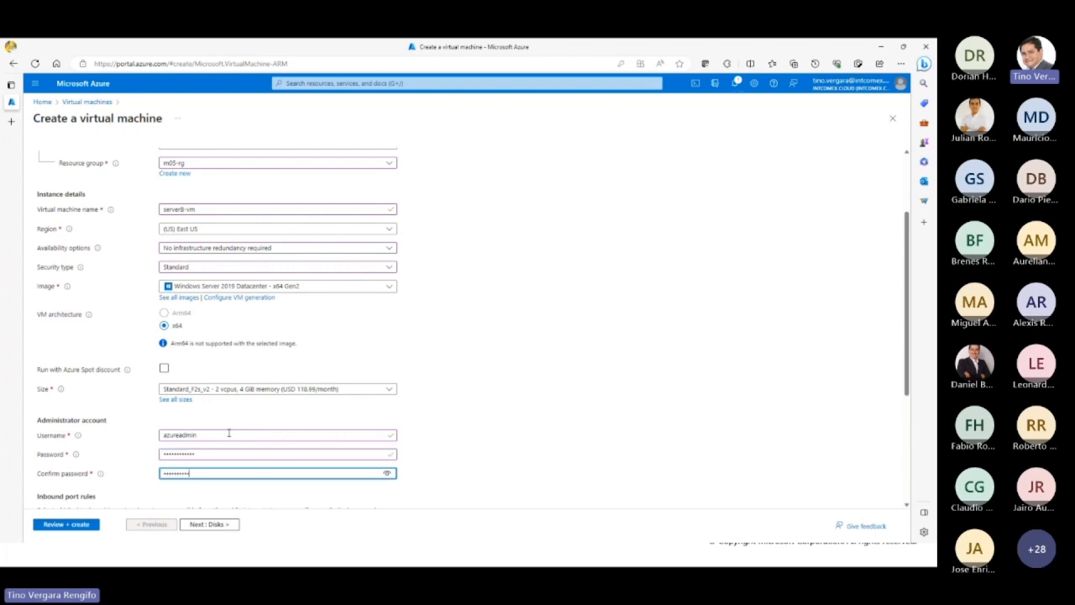
# Step: Apply an existing Windows Server license to serverB-vm and confirm the license eligibility
pyautogui.scroll(-3, 228, 434)
pyautogui.click(164, 464)
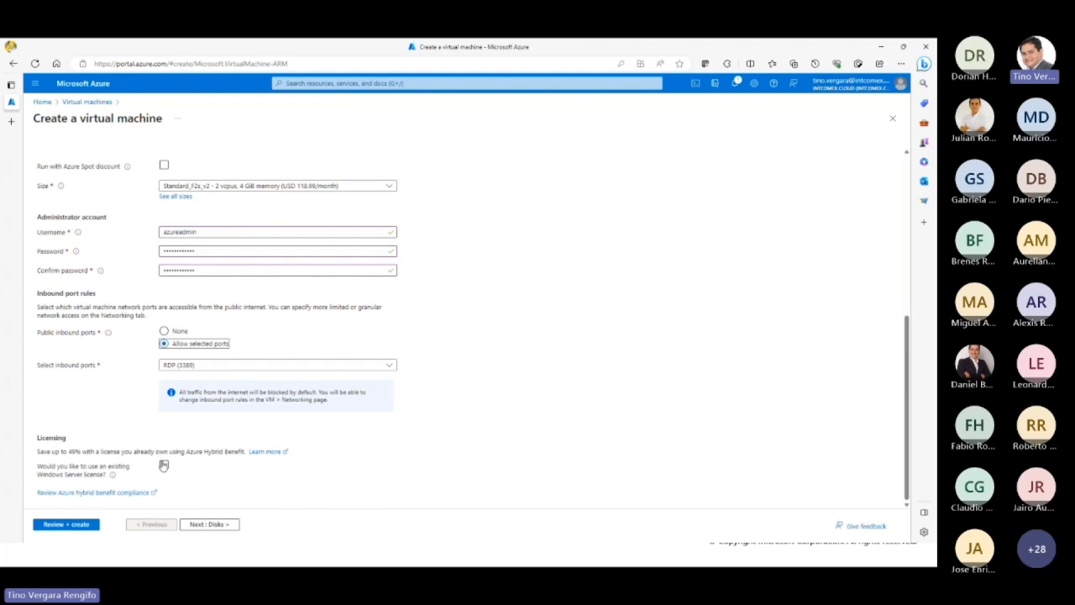
pyautogui.click(42, 494)
pyautogui.scroll(5, 168, 336)
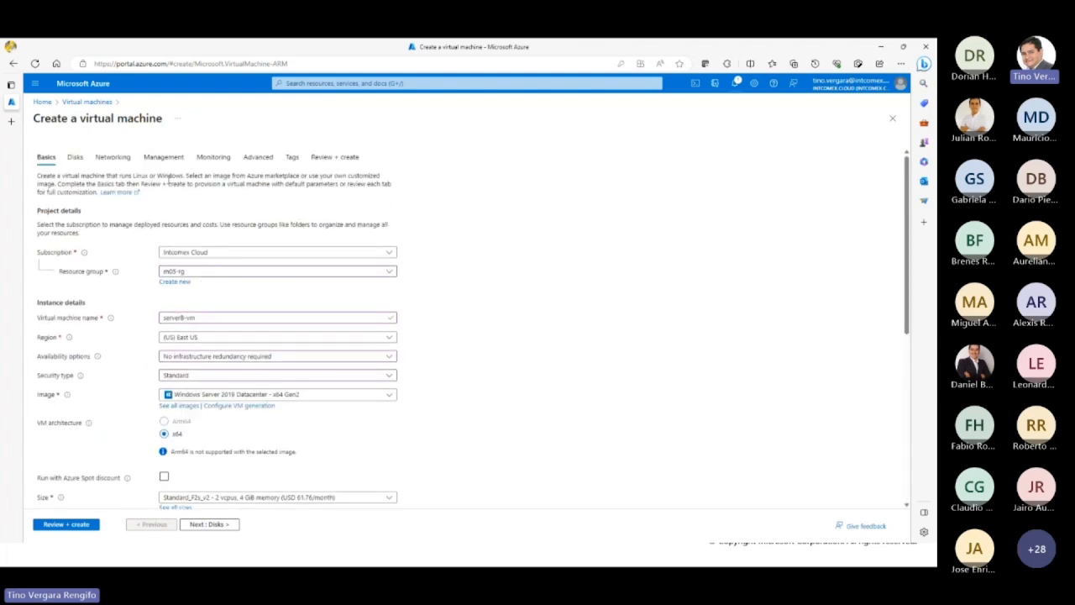
# Step: Ignore the deployment recommendations and place serverB-vm in m05B-vnet on the default (10.0.2.0/24) subnet
pyautogui.click(213, 157)
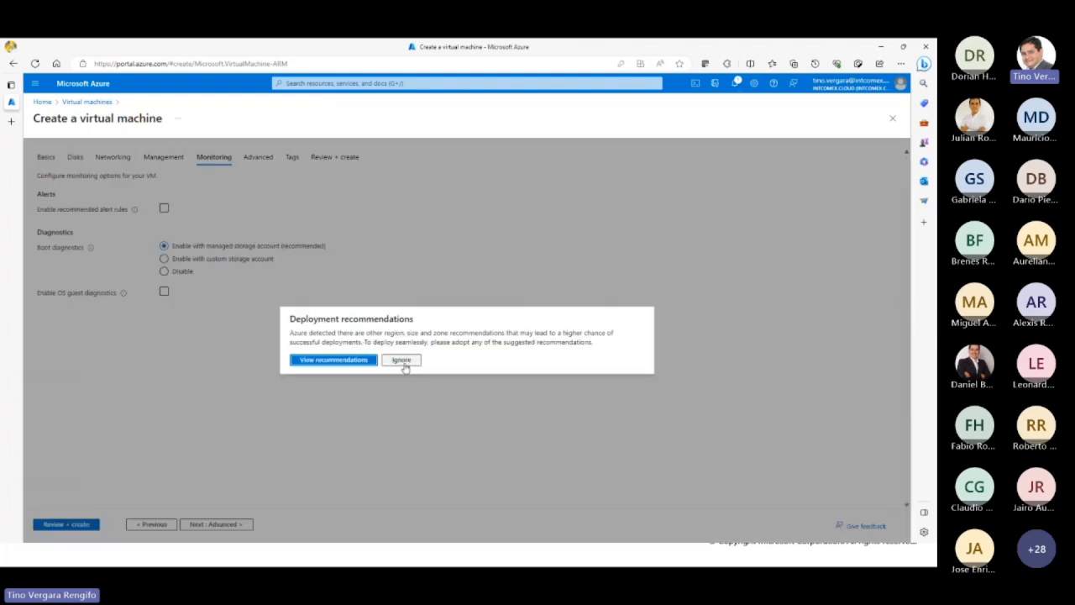
pyautogui.click(399, 360)
pyautogui.click(110, 157)
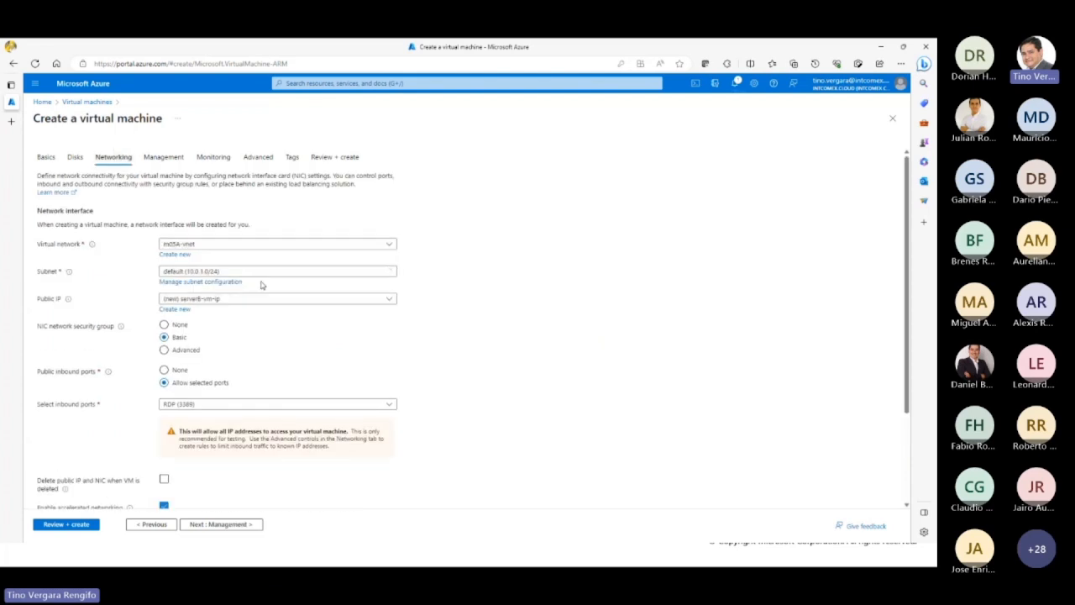
pyautogui.click(254, 245)
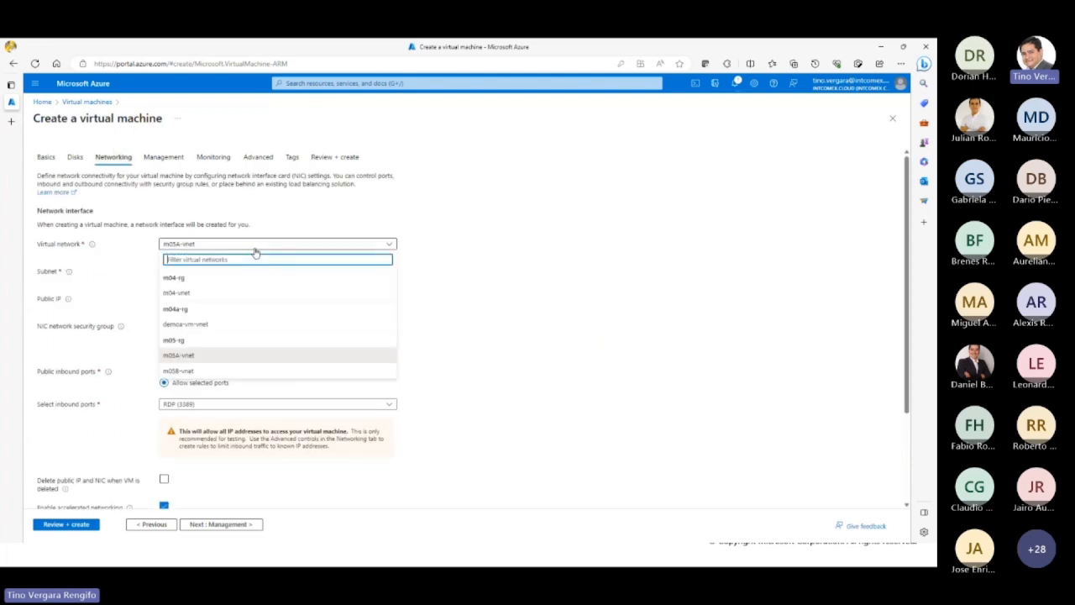
pyautogui.click(220, 373)
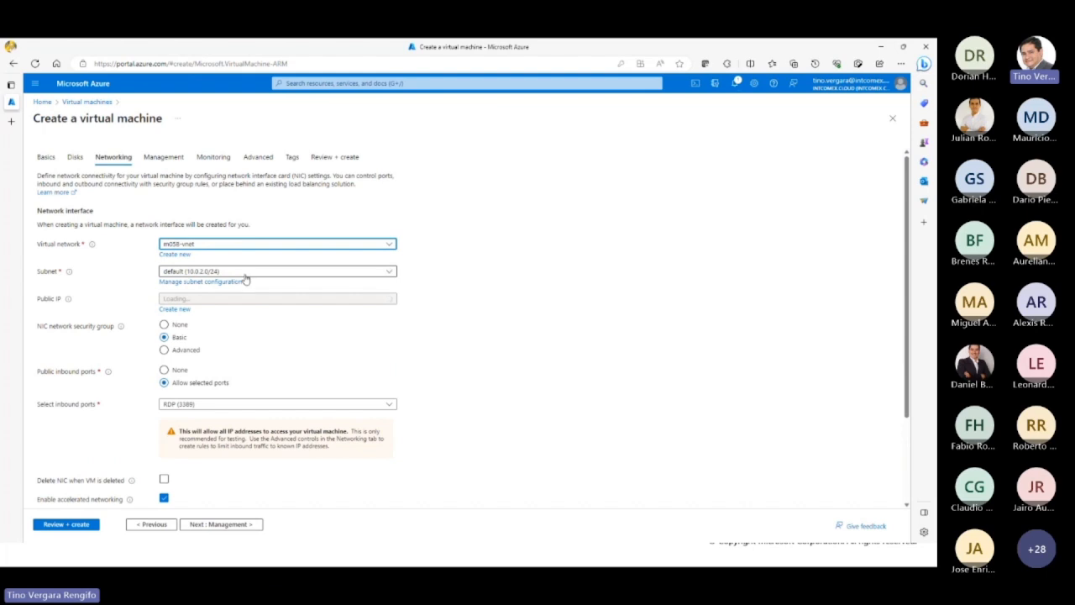
# Step: Validate and deploy serverB-vm, and move the browser window away to reveal the VNet peering slide
pyautogui.scroll(-3, 269, 403)
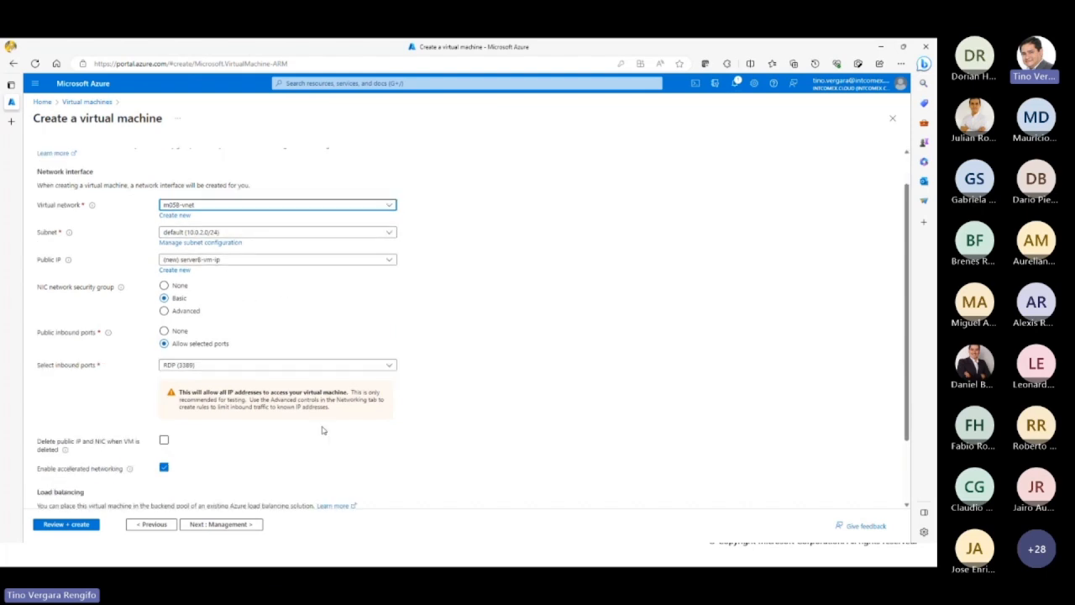
pyautogui.click(68, 524)
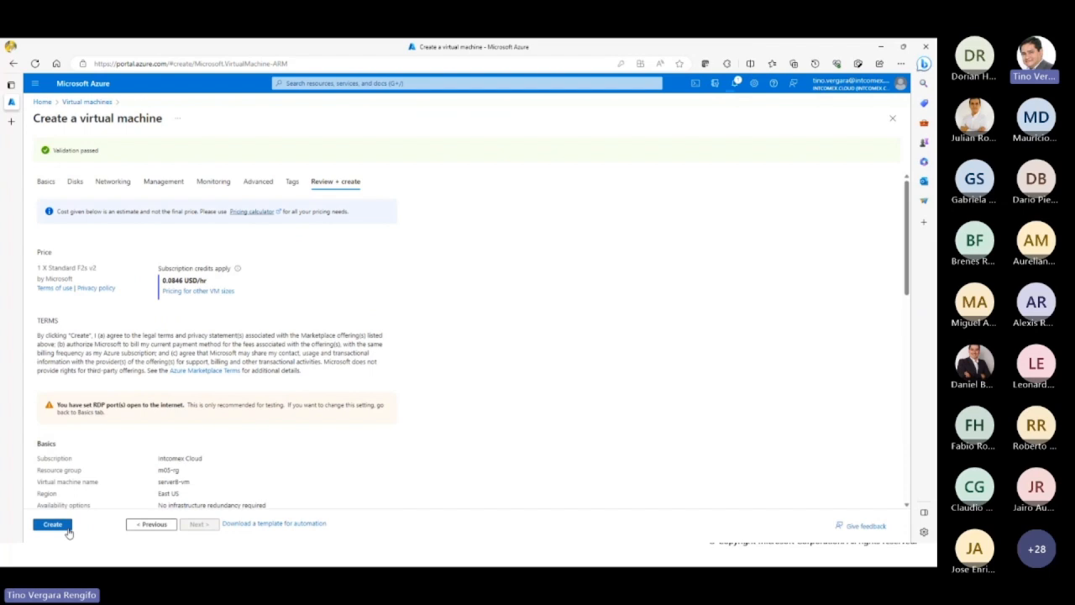
pyautogui.click(52, 524)
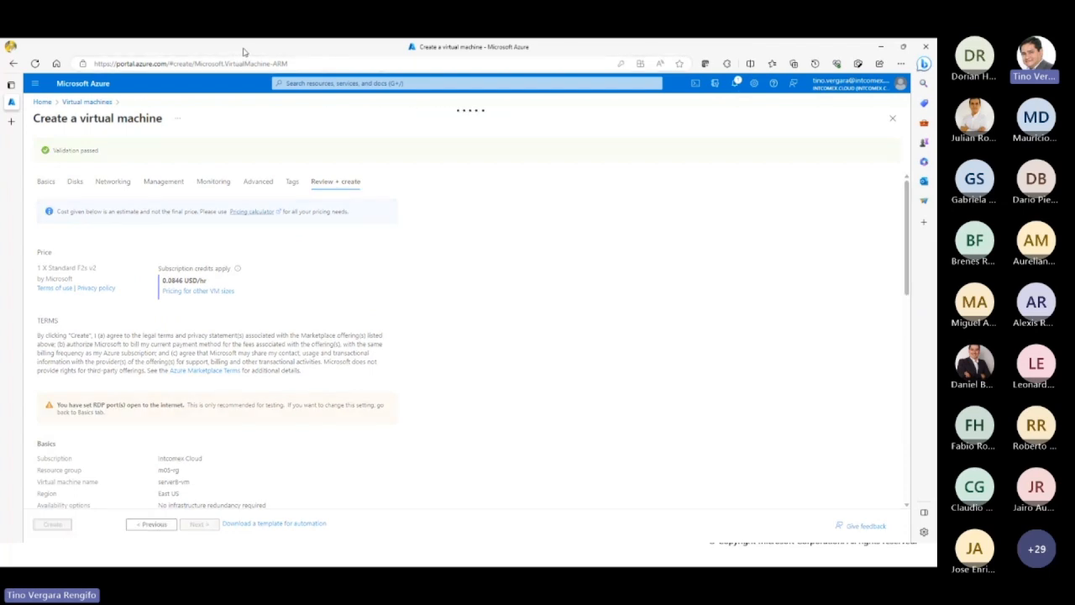
pyautogui.moveTo(244, 52); pyautogui.dragTo(936, 143)
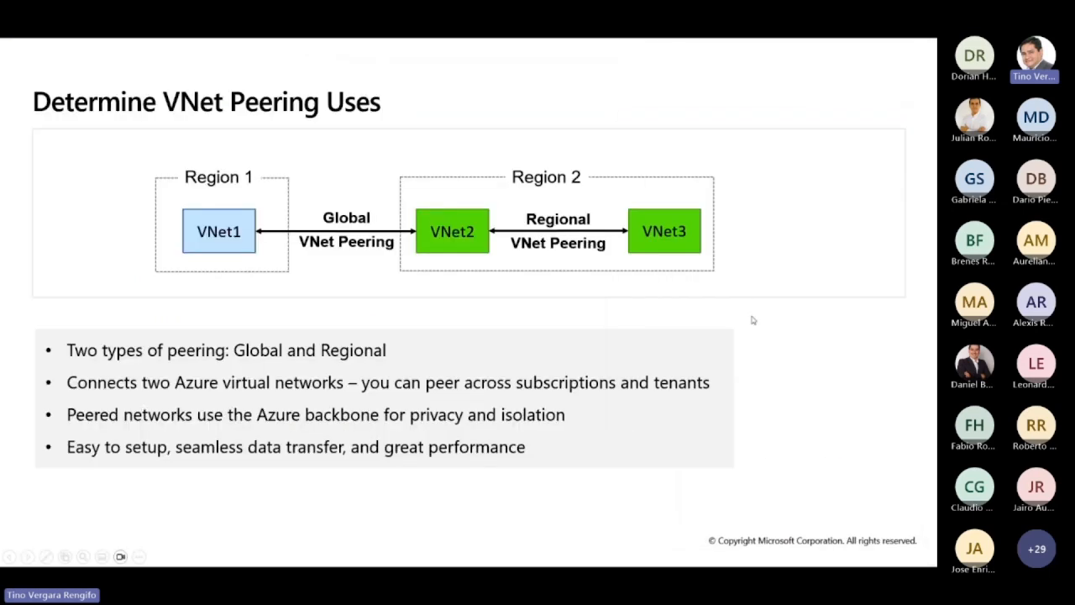
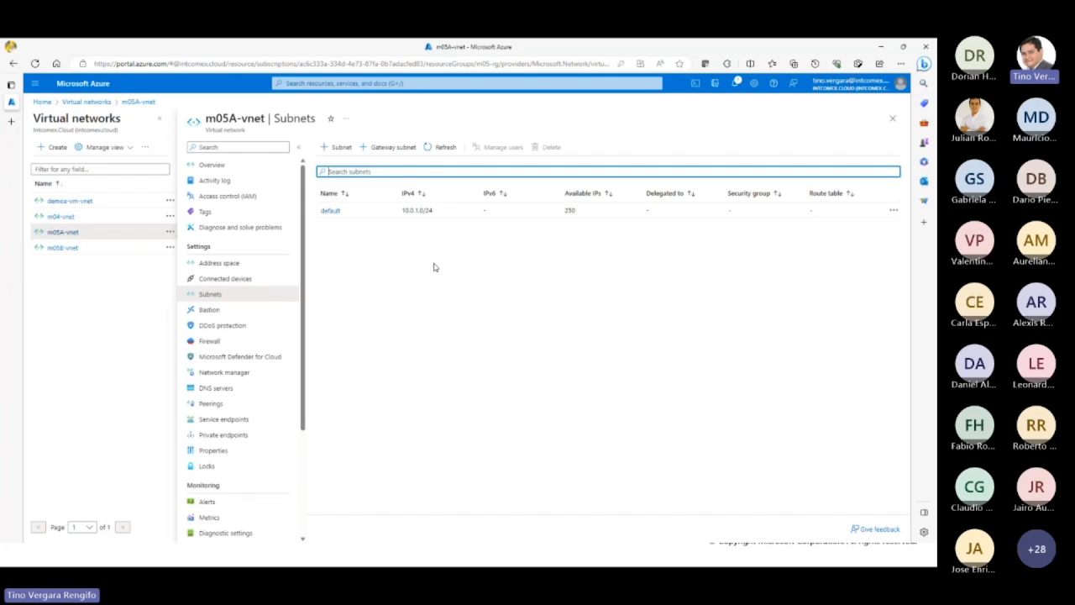
pyautogui.click(407, 261)
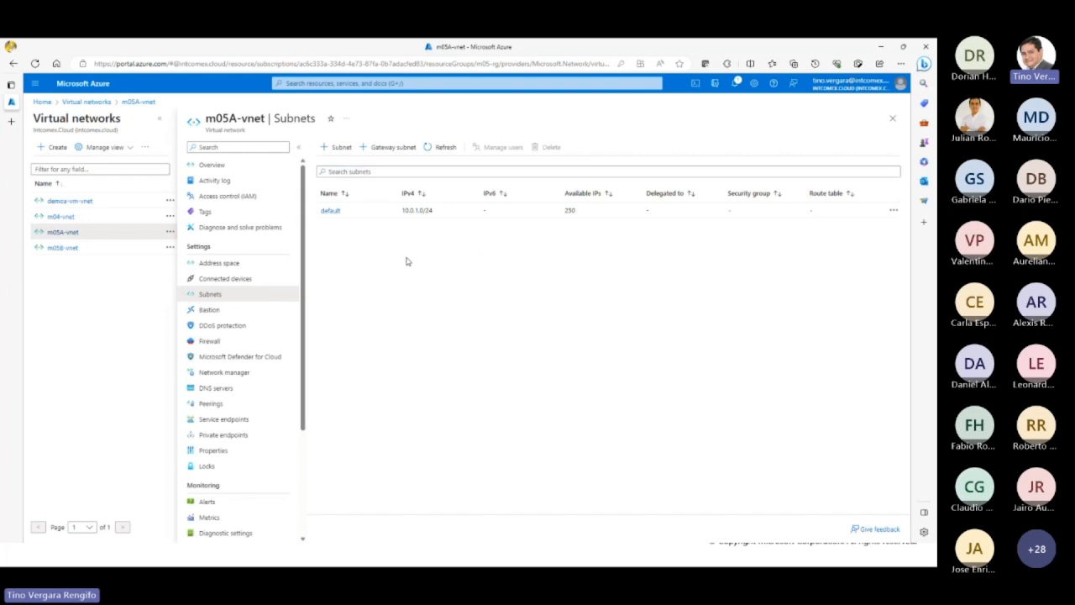
pyautogui.click(390, 151)
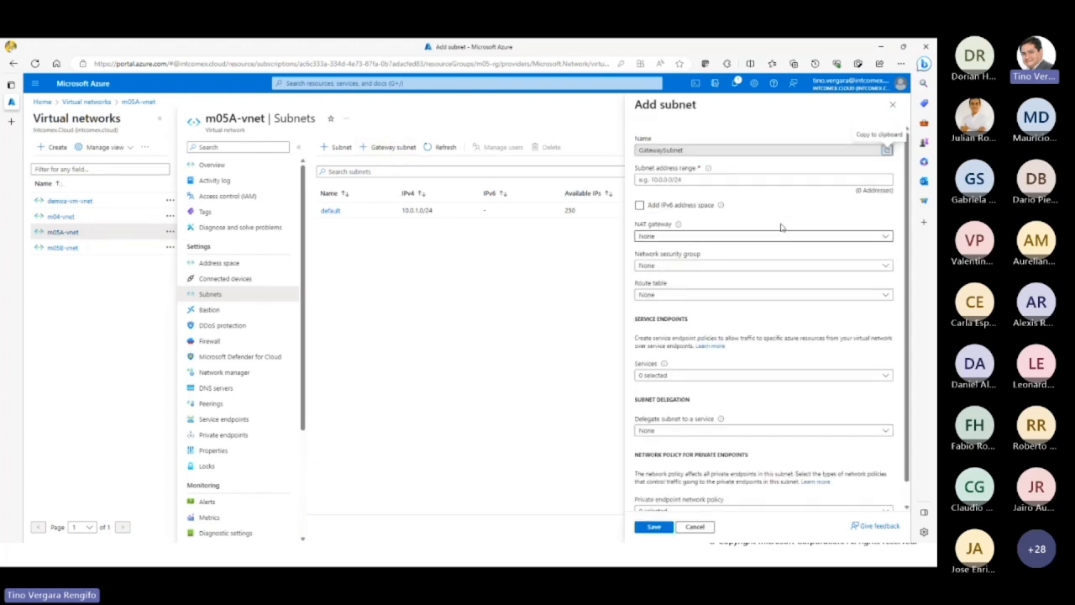
pyautogui.click(894, 106)
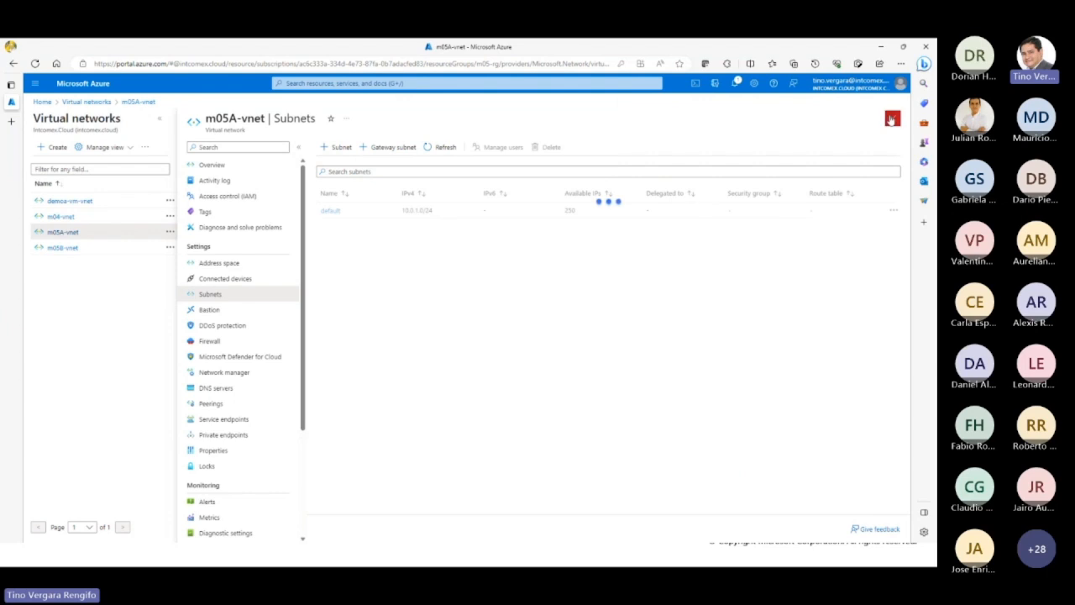
pyautogui.click(893, 114)
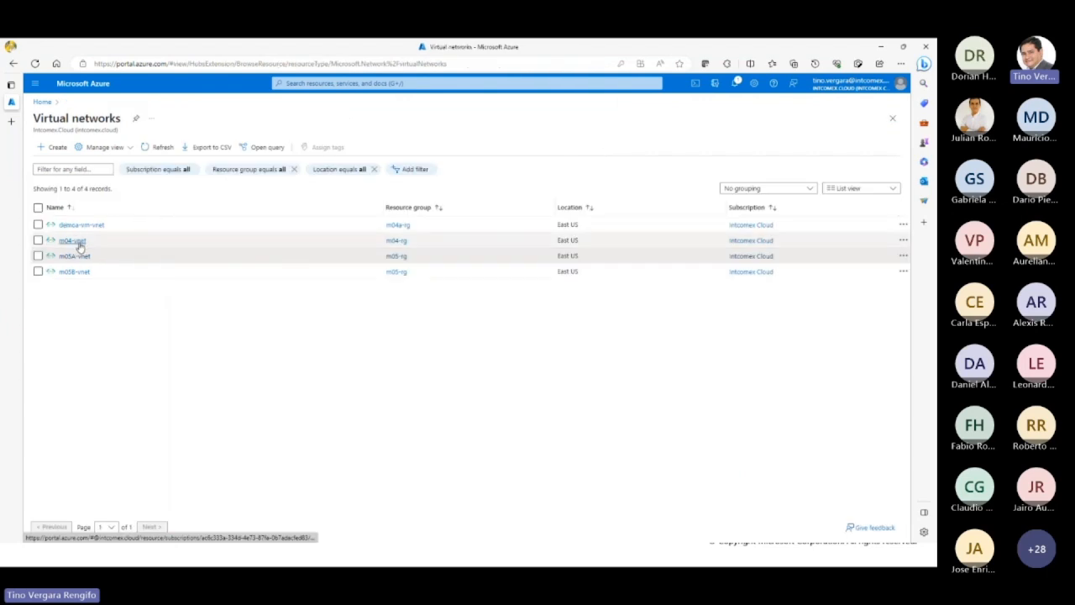
# Step: Create a resource group named gateway-rg in the East US region
pyautogui.click(42, 101)
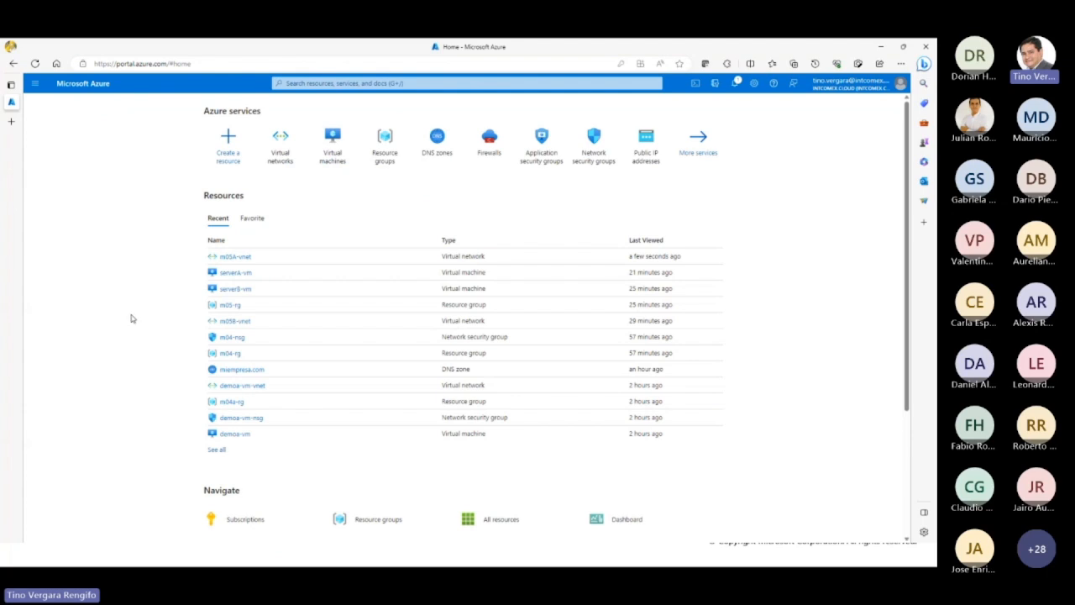
pyautogui.click(380, 158)
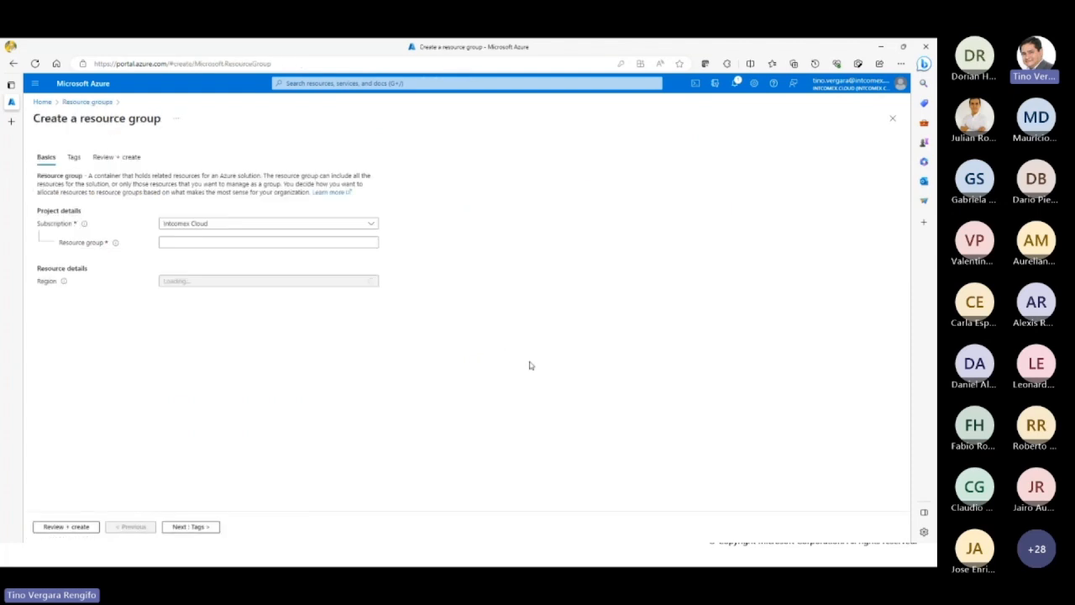
pyautogui.click(268, 242)
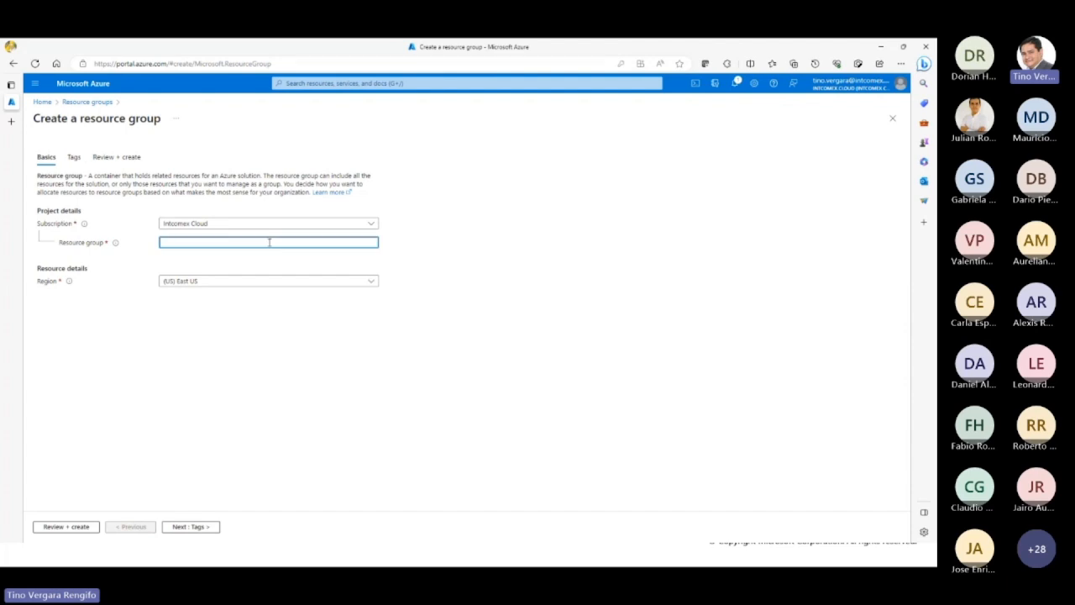
pyautogui.write('gateway')
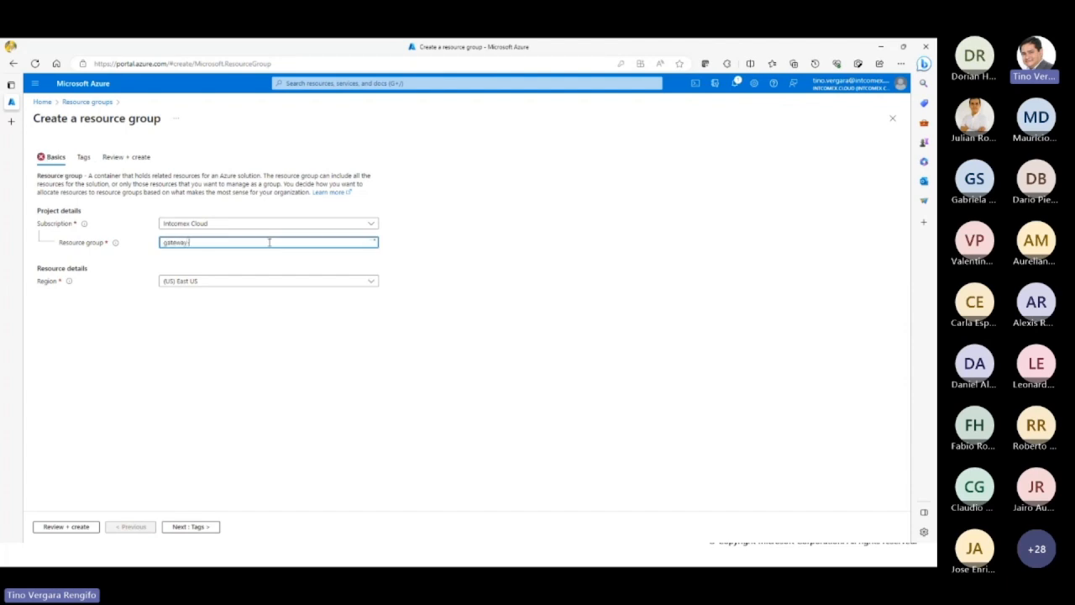
pyautogui.write('-rg')
pyautogui.click(77, 527)
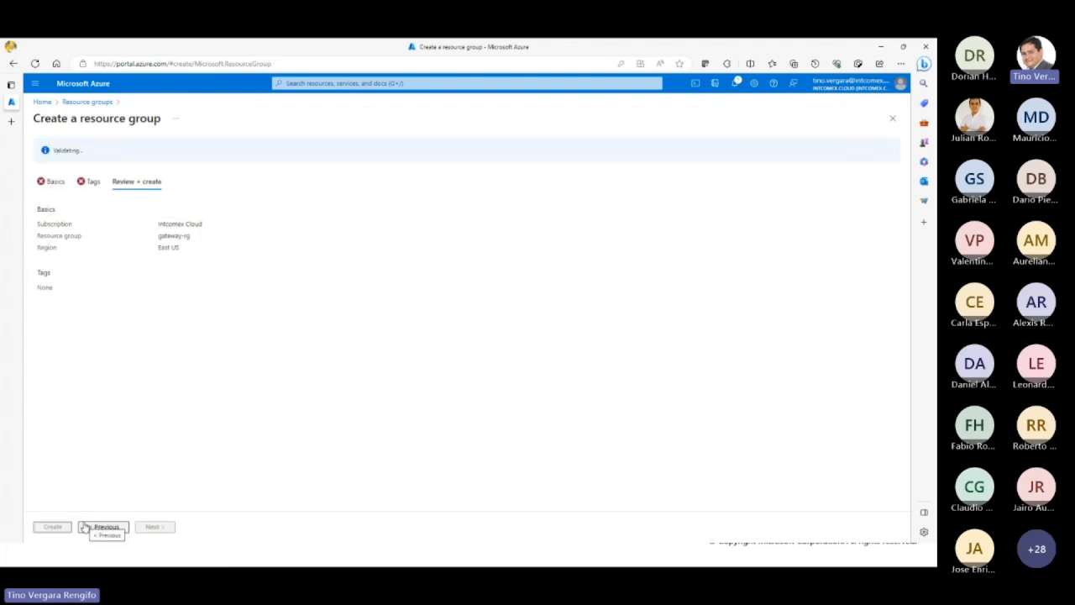
pyautogui.click(53, 526)
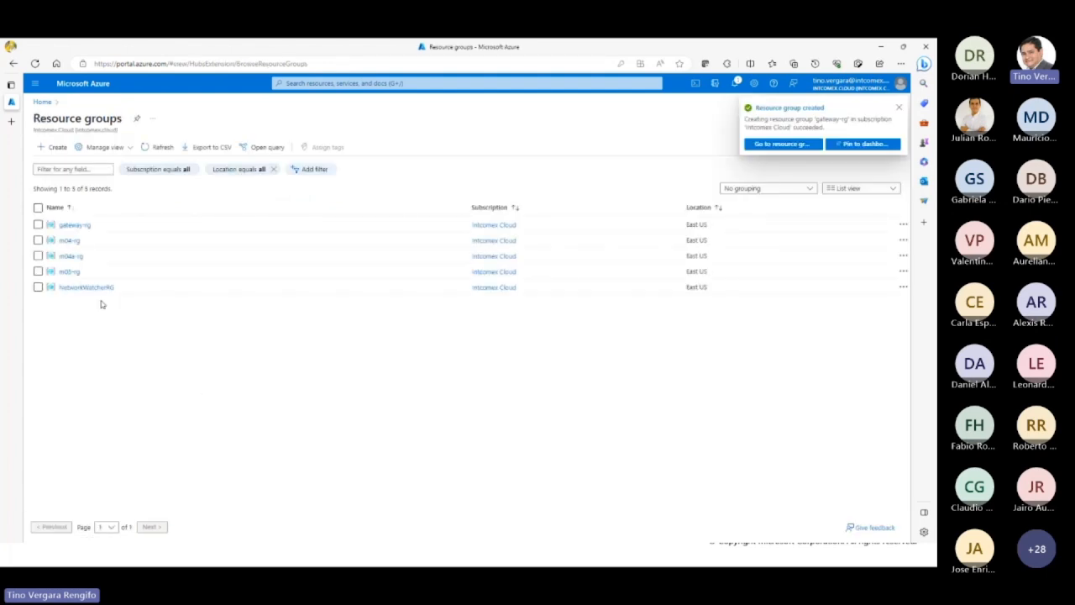
# Step: Start a new virtual network in the gateway-rg resource group and name it gateway-vnet
pyautogui.click(74, 225)
pyautogui.click(82, 102)
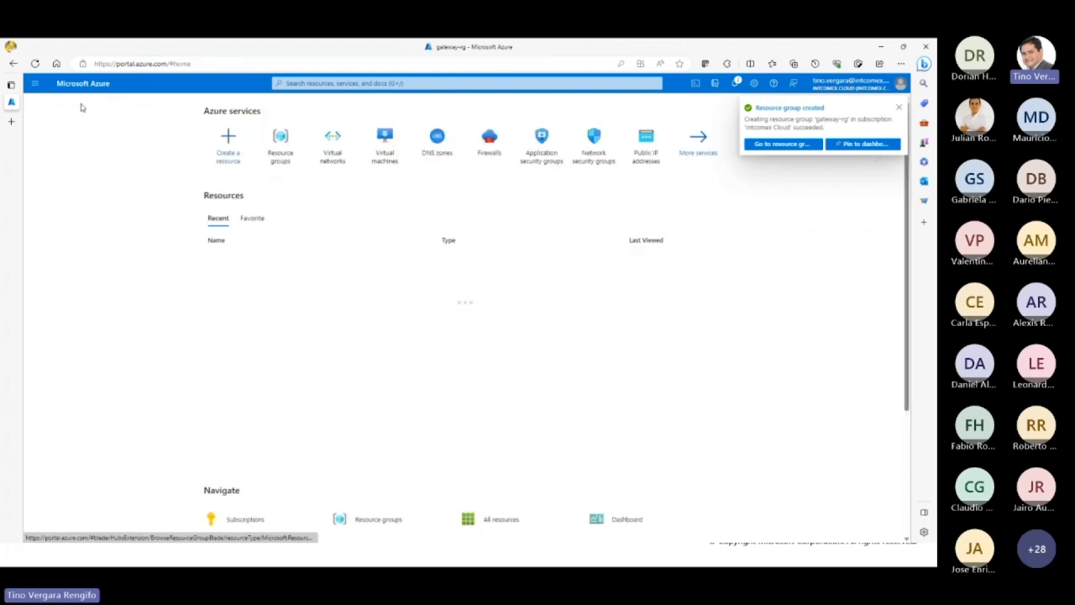
pyautogui.click(331, 141)
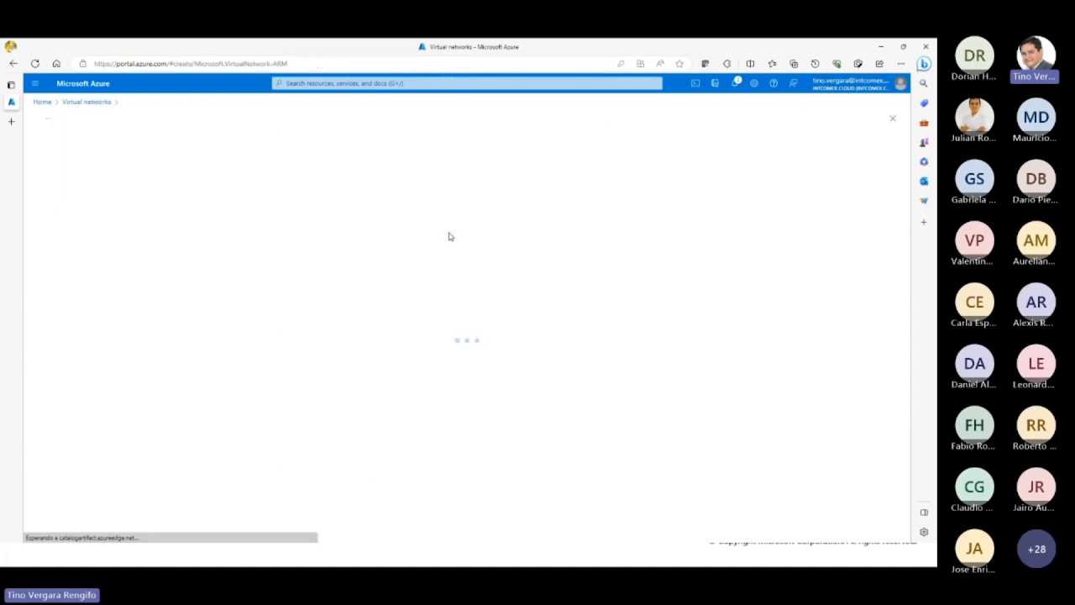
pyautogui.click(316, 299)
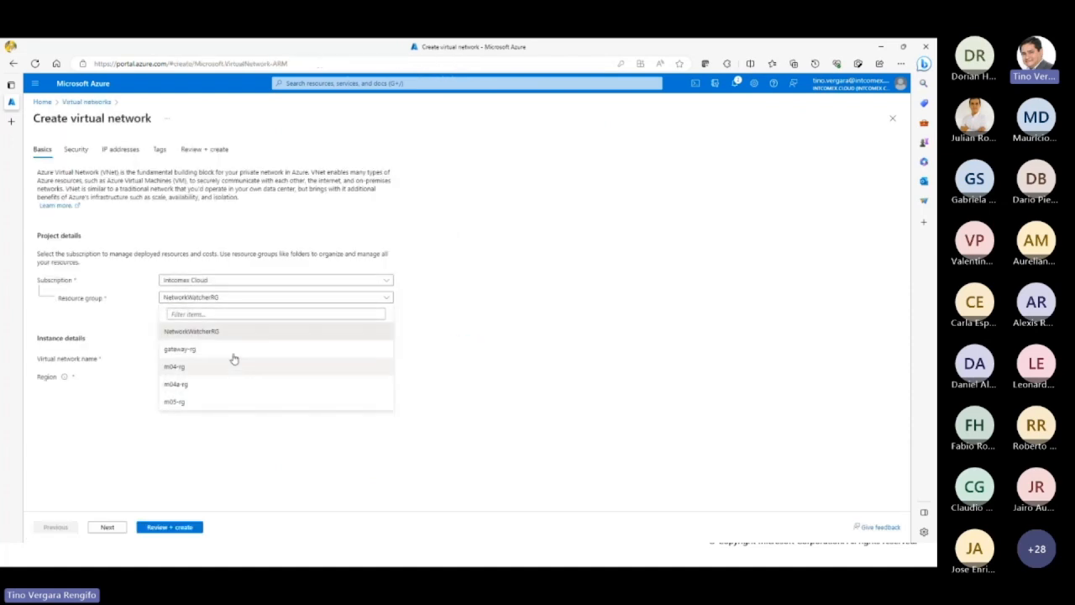
pyautogui.click(233, 348)
pyautogui.click(238, 356)
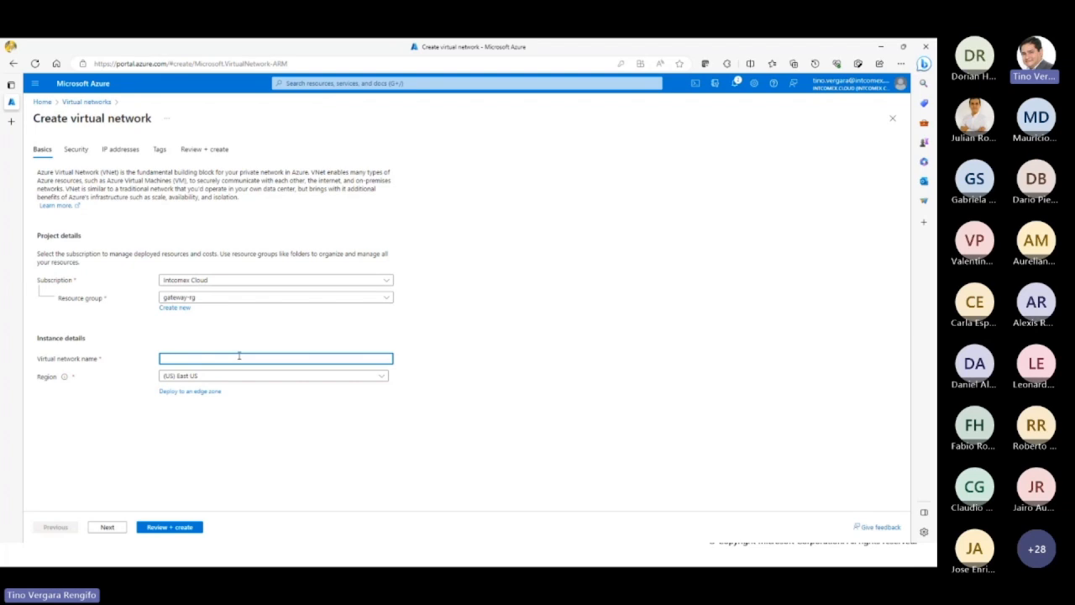
pyautogui.write('gateway-vnet')
# Step: Keep the 10.0.0.0/16 address space, deploy gateway-vnet and open the deployed network
pyautogui.click(78, 152)
pyautogui.click(125, 151)
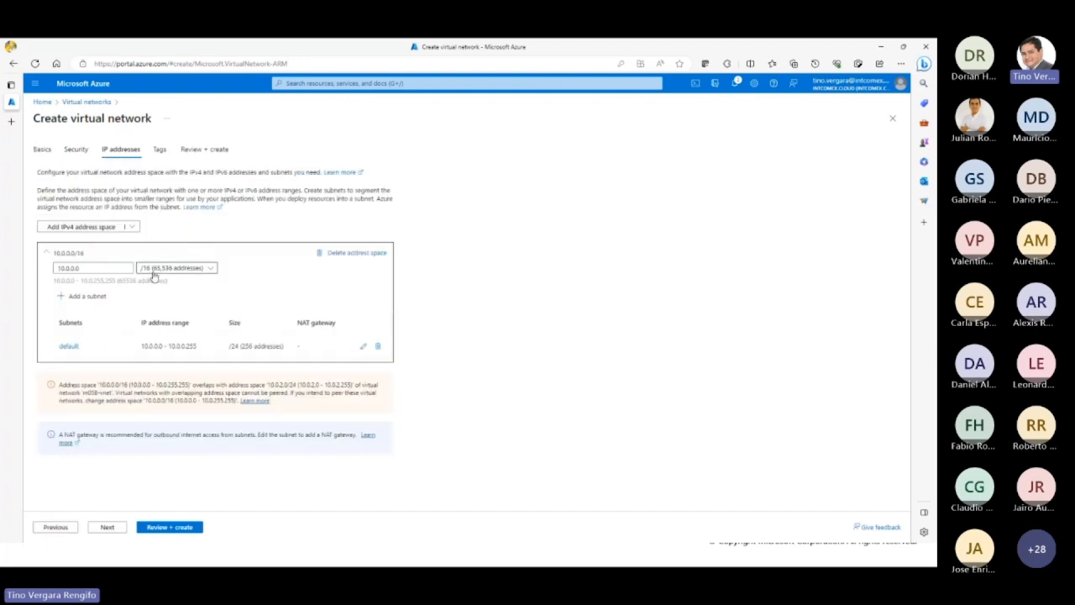
pyautogui.click(178, 528)
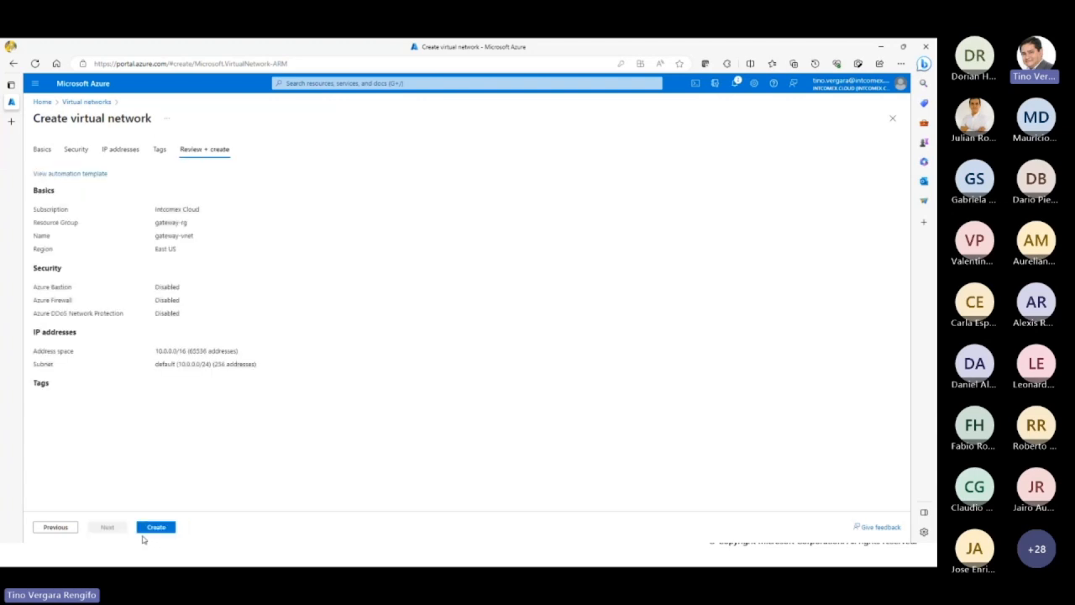
pyautogui.click(152, 528)
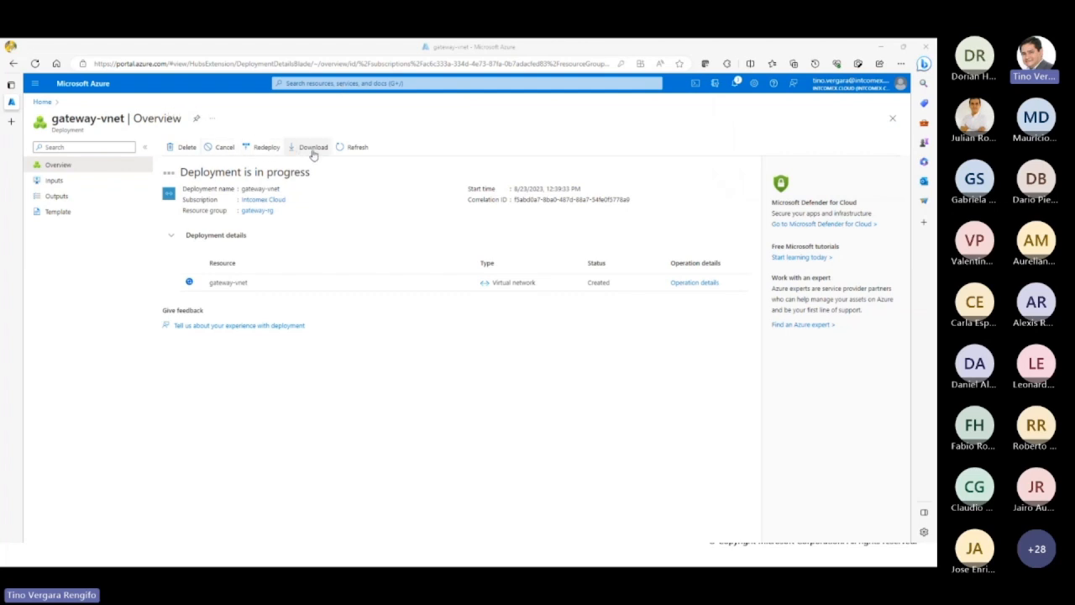
pyautogui.click(355, 148)
pyautogui.click(223, 280)
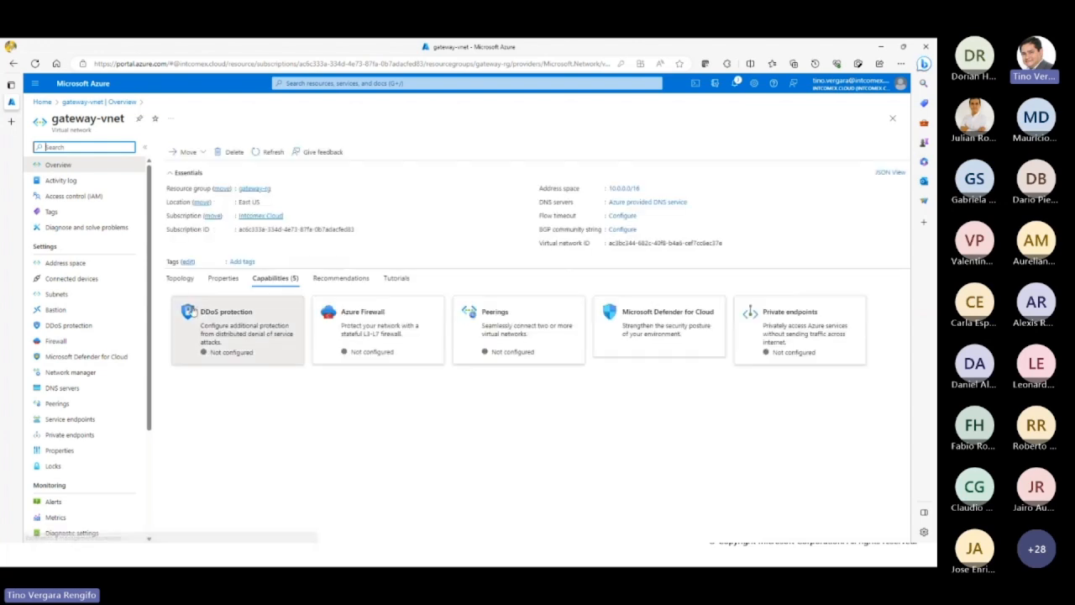
# Step: Examine gateway-vnet's address space and the address range of its default subnet
pyautogui.click(75, 267)
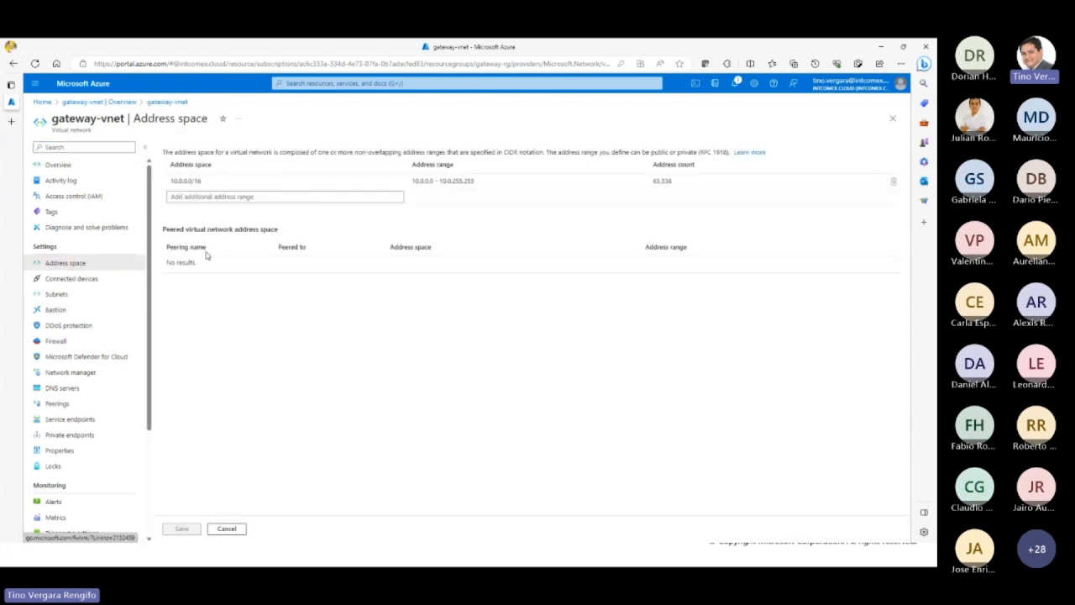
pyautogui.doubleClick(663, 181)
pyautogui.click(305, 339)
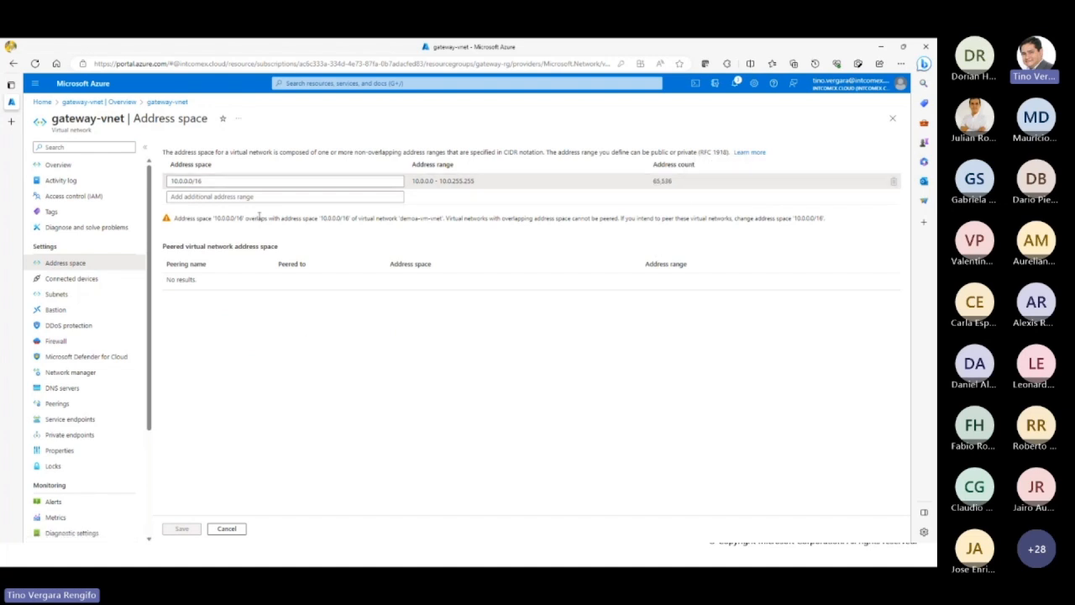
pyautogui.click(184, 181)
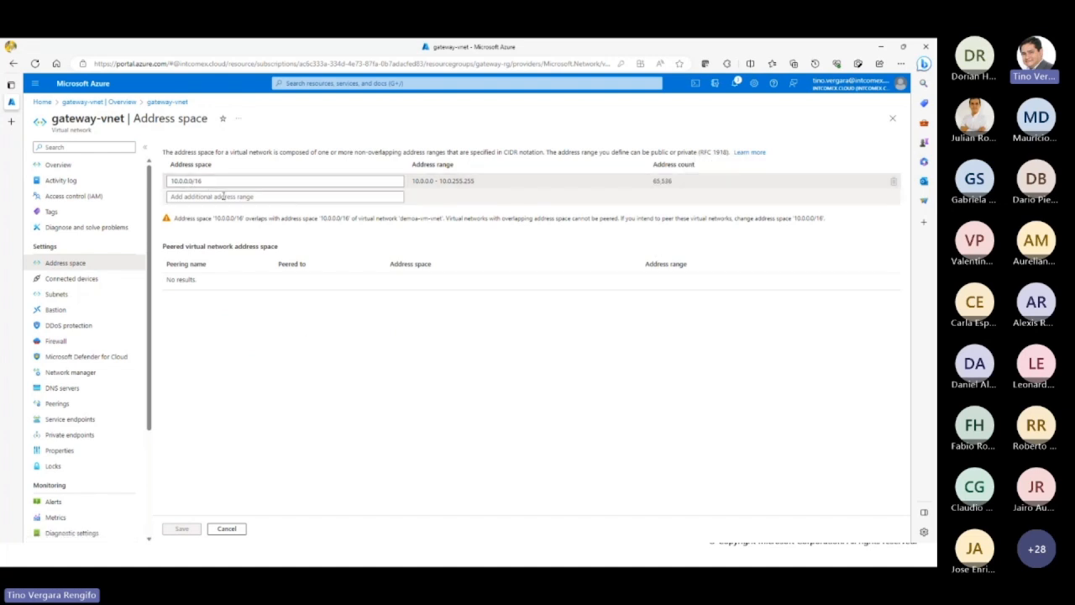
pyautogui.click(72, 297)
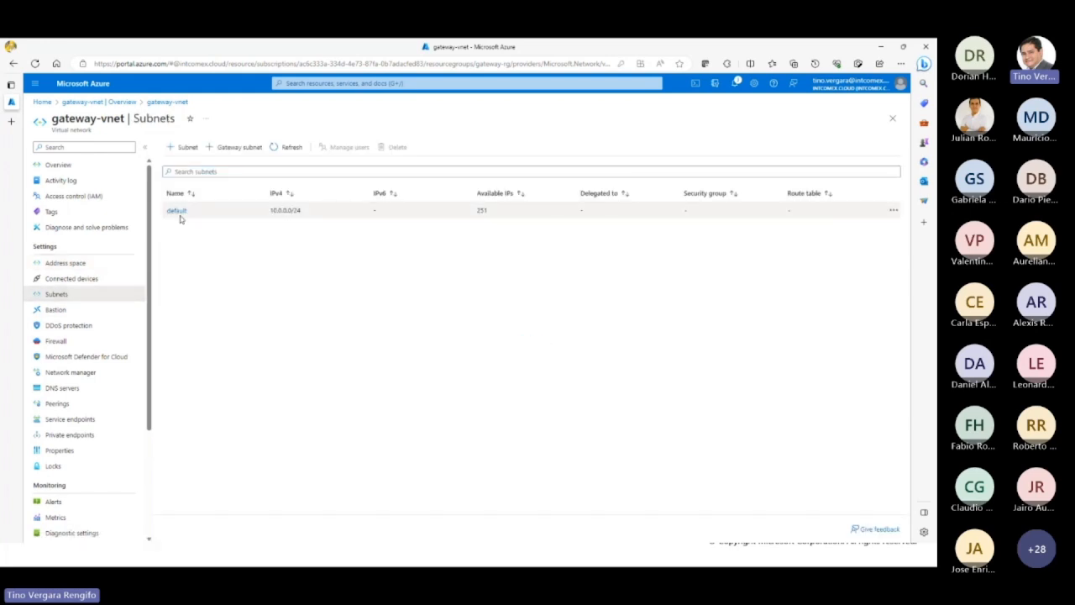
pyautogui.doubleClick(297, 210)
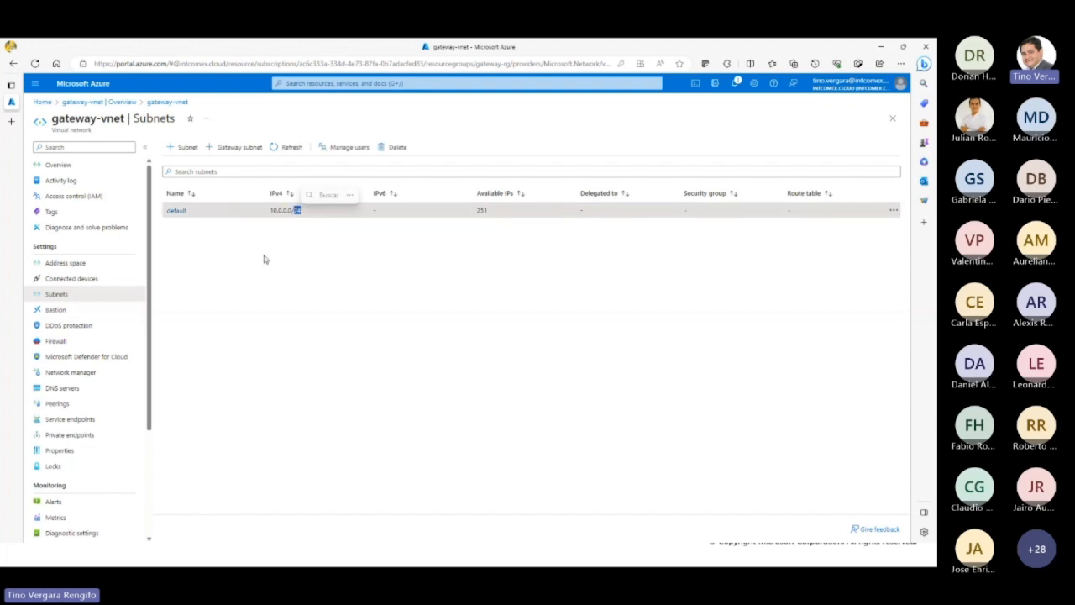
pyautogui.moveTo(293, 211); pyautogui.dragTo(265, 212)
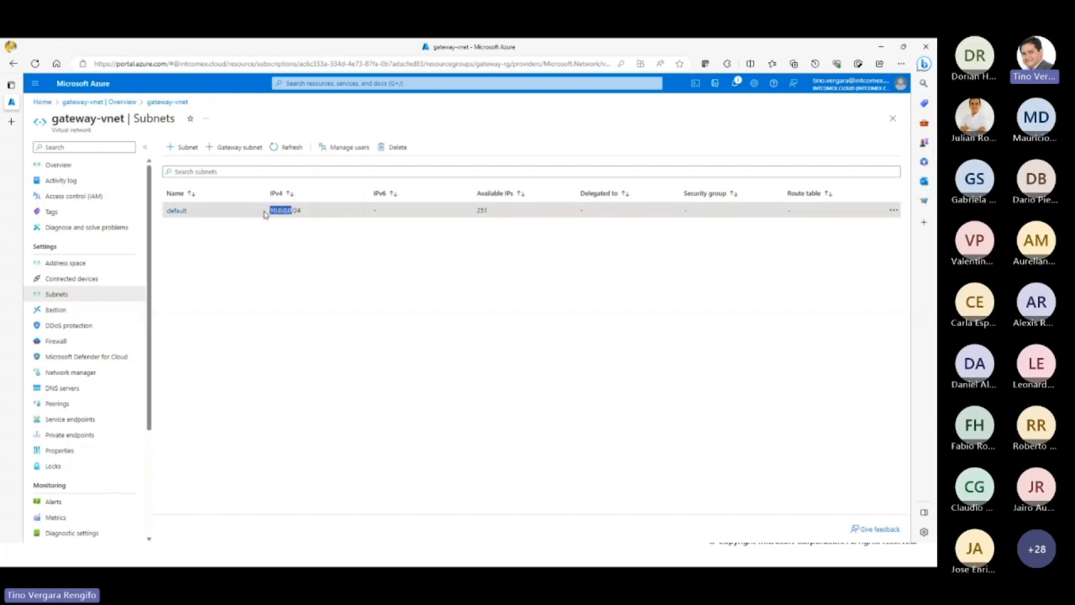
pyautogui.click(296, 217)
# Step: Set the address range of gateway-vnet's default subnet to 10.0.1.0/24 and save it
pyautogui.click(175, 210)
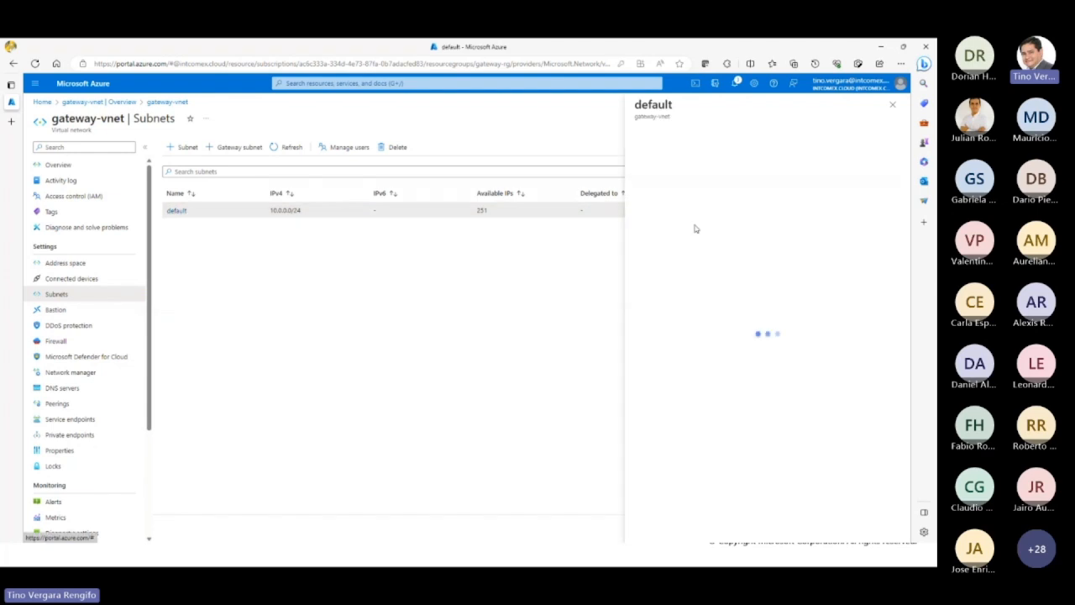
pyautogui.click(657, 180)
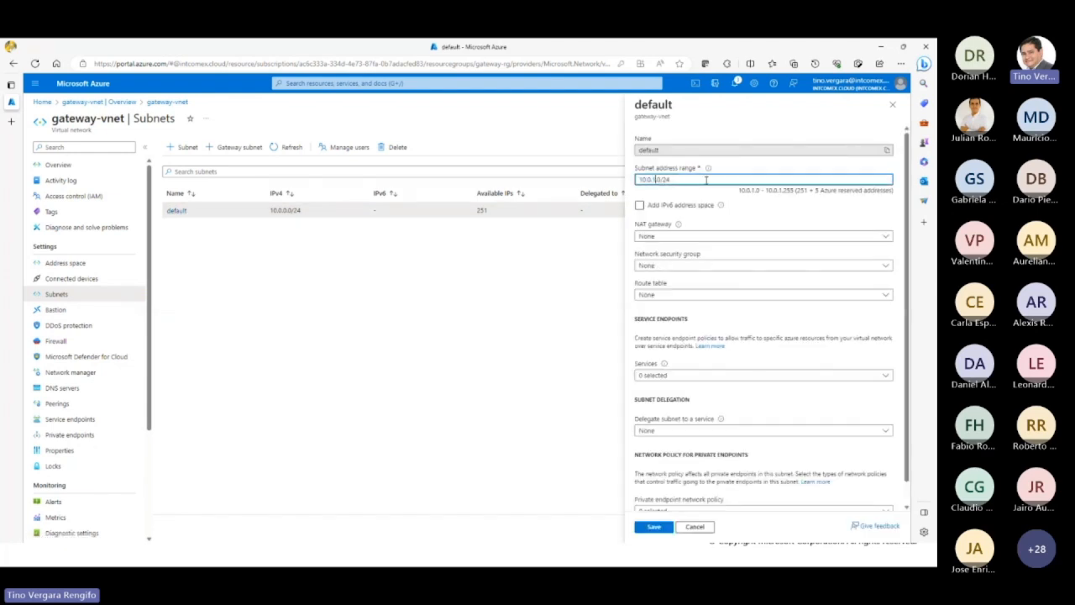
pyautogui.click(654, 527)
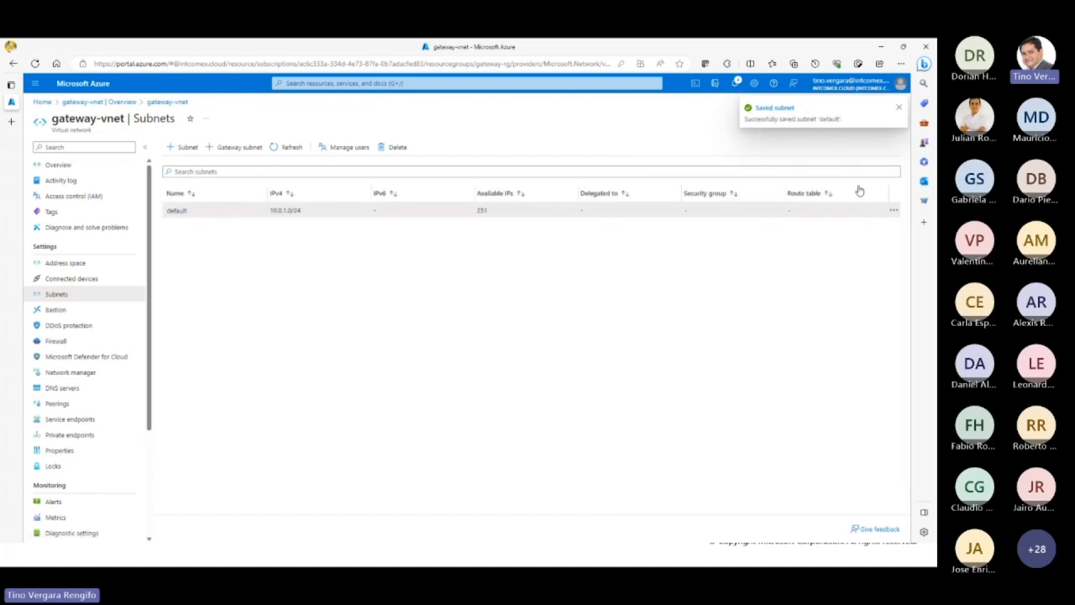
pyautogui.click(899, 109)
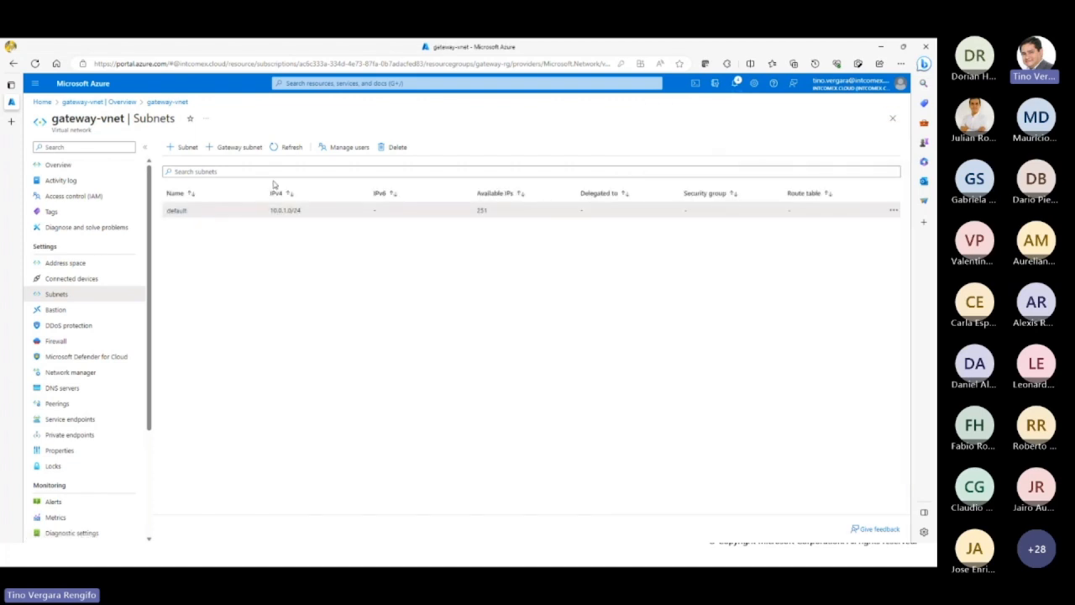
# Step: Start adding a gateway subnet to gateway-vnet and try the address ranges 10.0.0.0/30 and 10.0.0.0/29
pyautogui.click(240, 148)
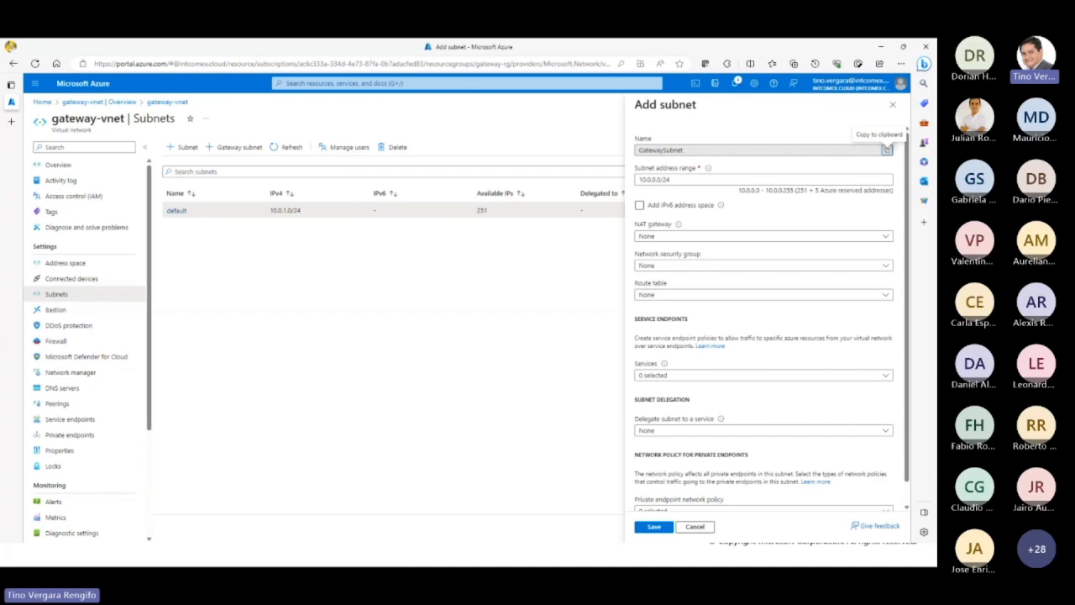
pyautogui.click(644, 180)
pyautogui.moveTo(652, 180); pyautogui.dragTo(662, 180)
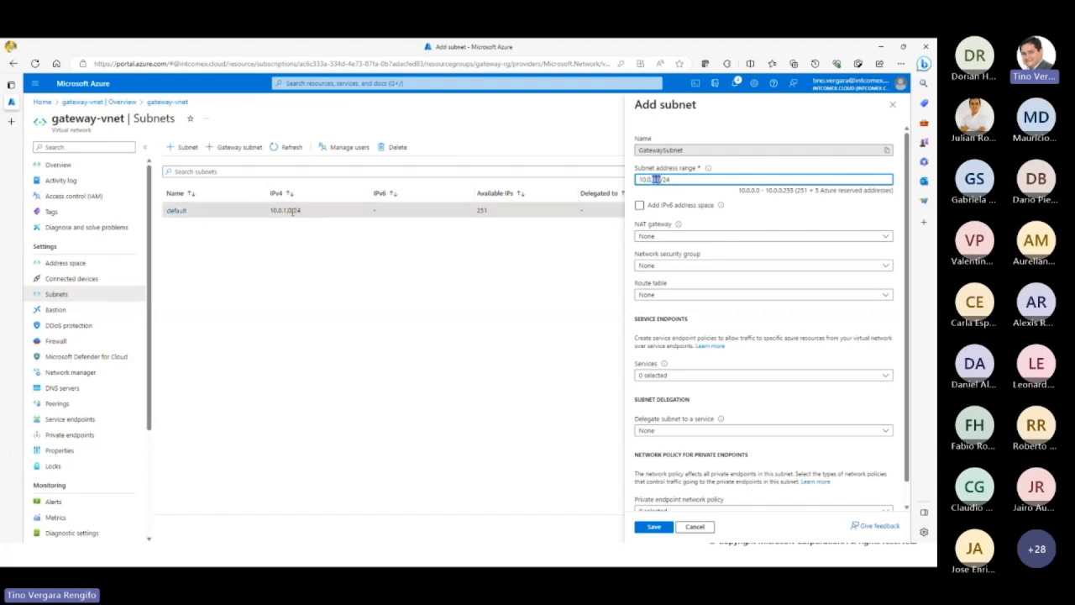
pyautogui.click(680, 179)
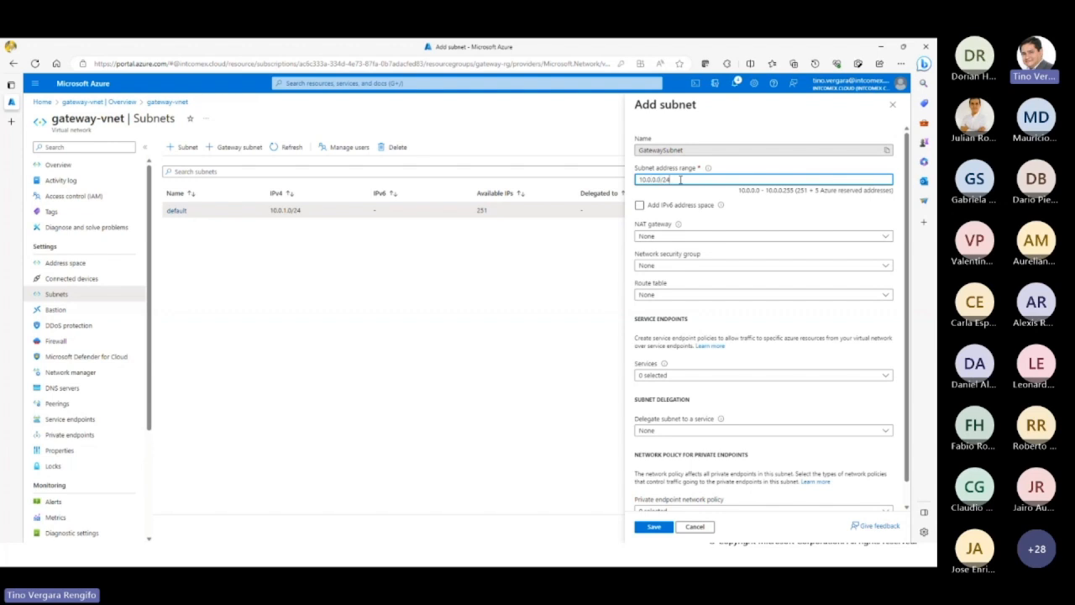
pyautogui.press('BackSpace')
pyautogui.write('7')
pyautogui.write('9')
pyautogui.doubleClick(685, 184)
pyautogui.write('30')
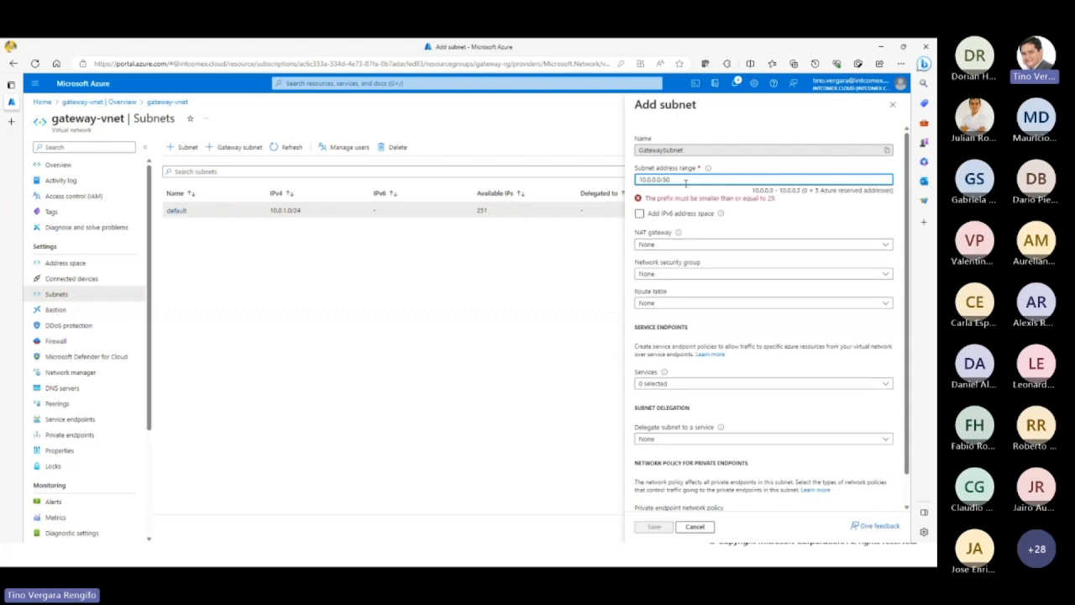
pyautogui.doubleClick(665, 180)
pyautogui.write('29')
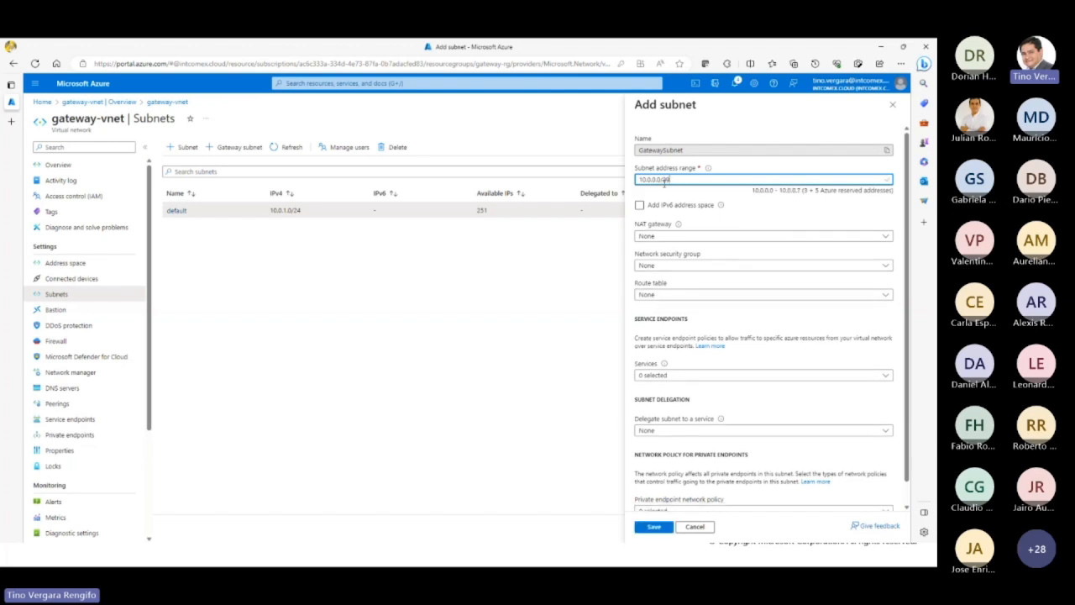
# Step: Set the gateway subnet's address range to 10.0.0.0/27, save it and check the portal notifications
pyautogui.doubleClick(664, 180)
pyautogui.write('28')
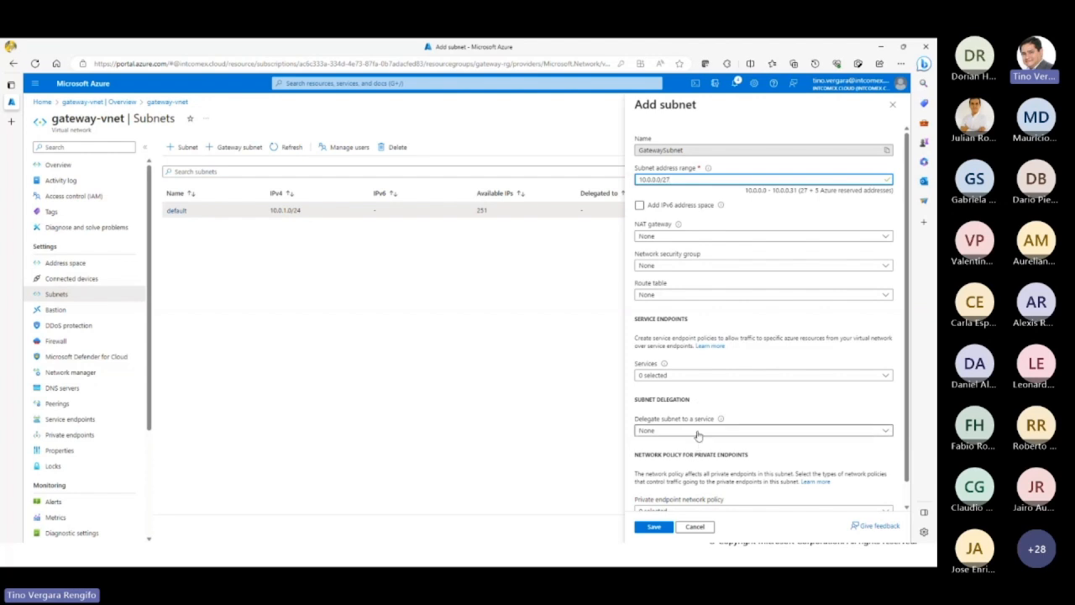
pyautogui.click(653, 525)
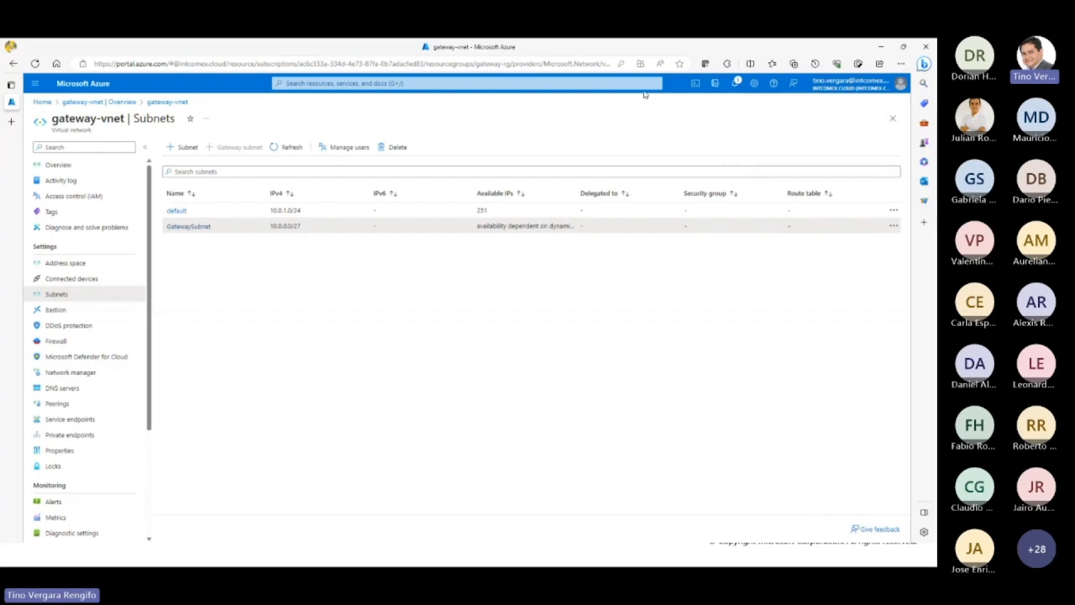
pyautogui.click(737, 81)
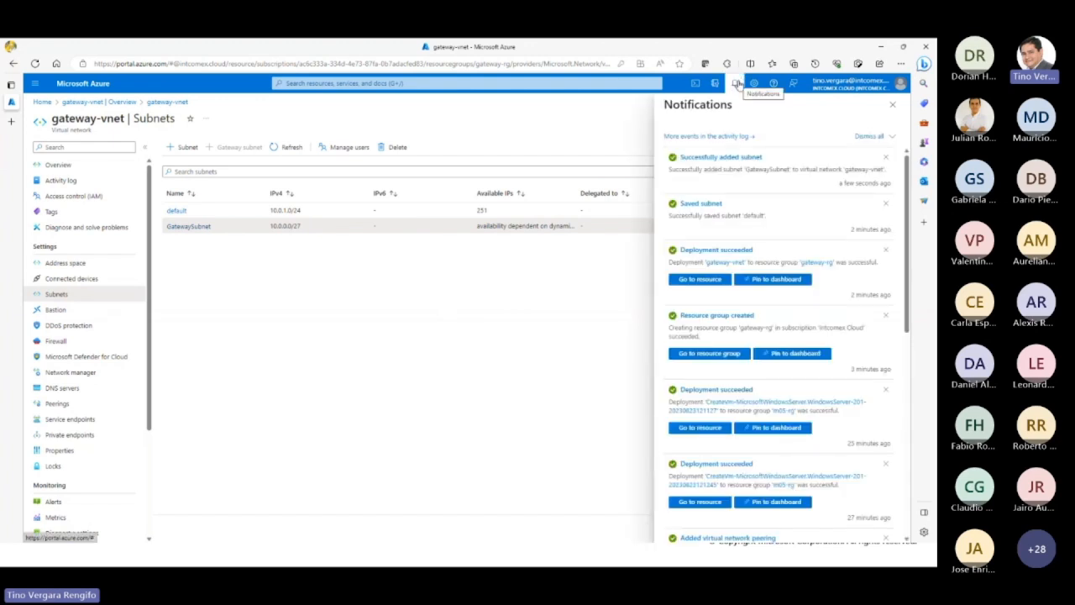
# Step: Close the notifications, search the portal for "virtual" and start creating a virtual network gateway
pyautogui.click(736, 83)
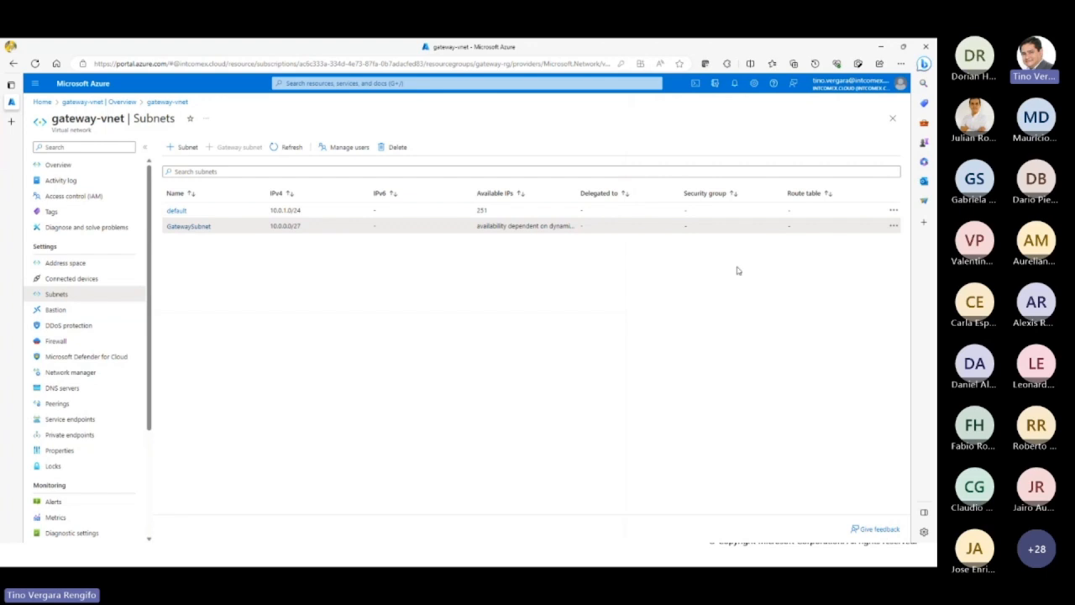
pyautogui.click(42, 102)
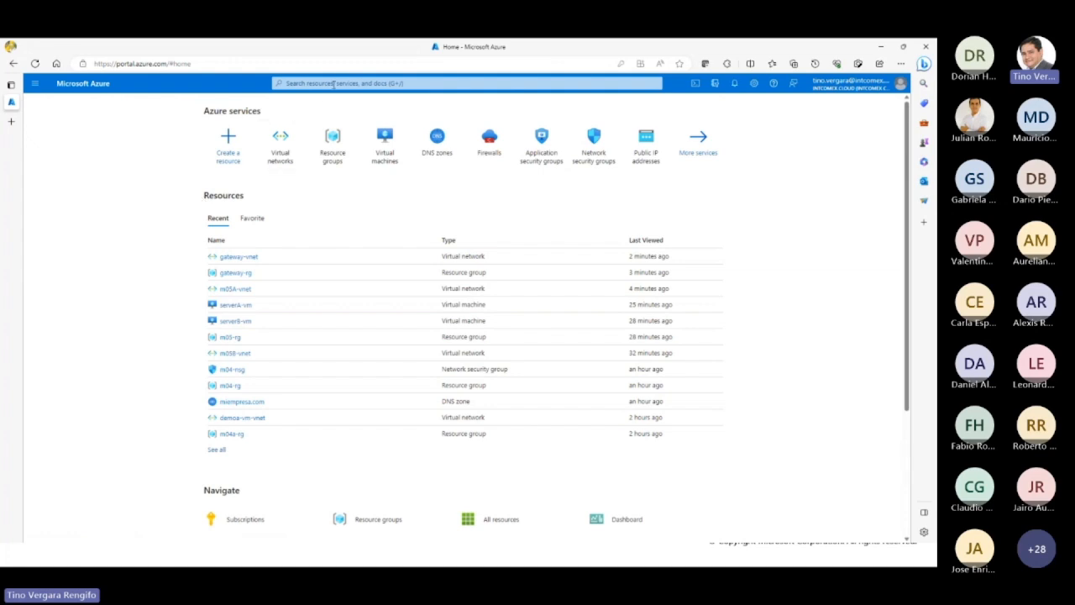
pyautogui.click(335, 84)
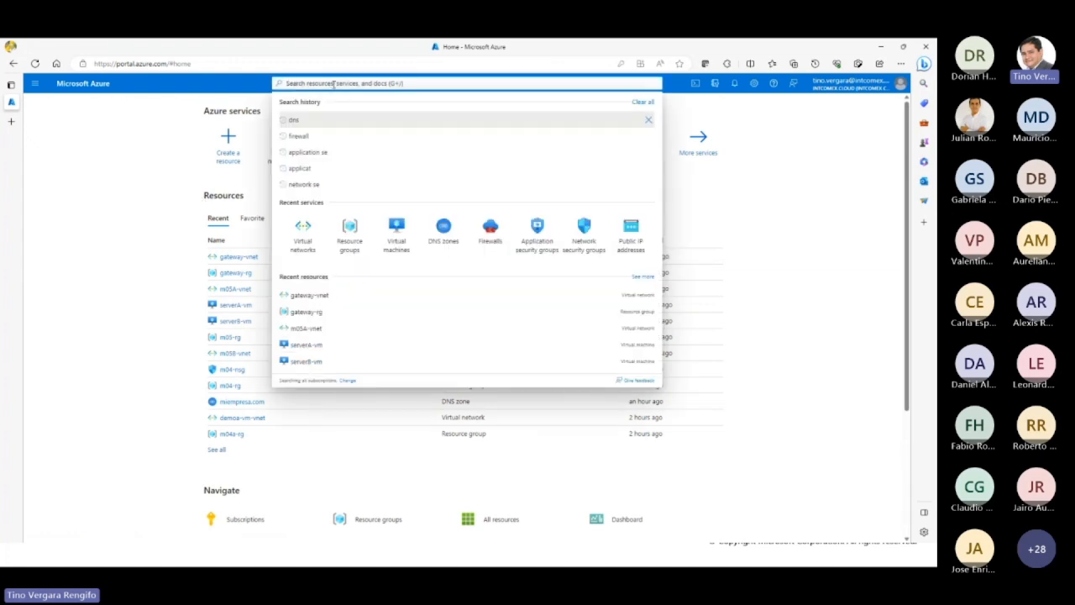
pyautogui.write('virtu')
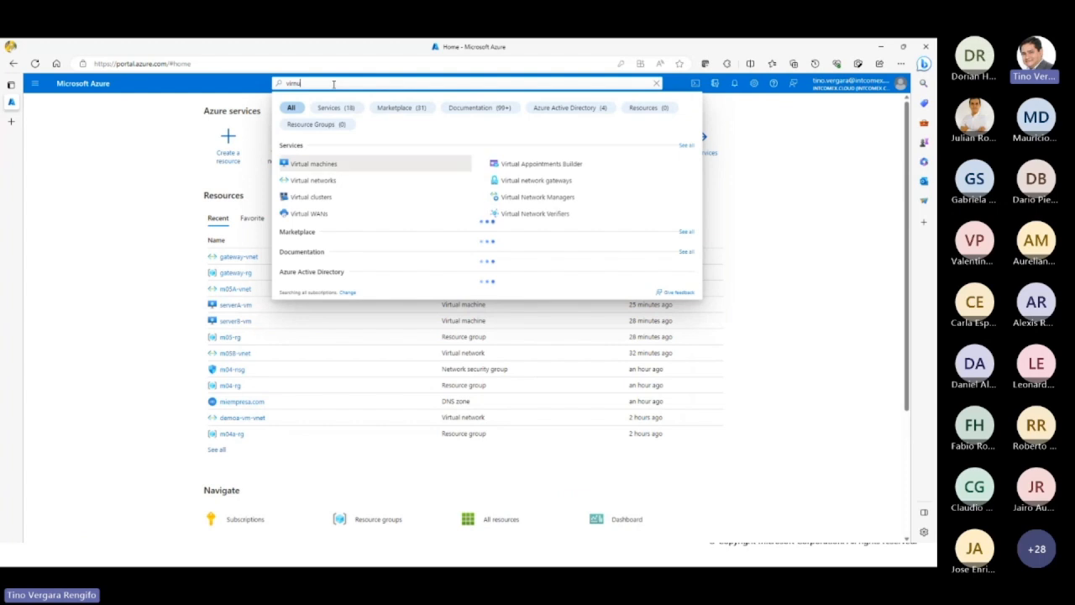
pyautogui.write('al')
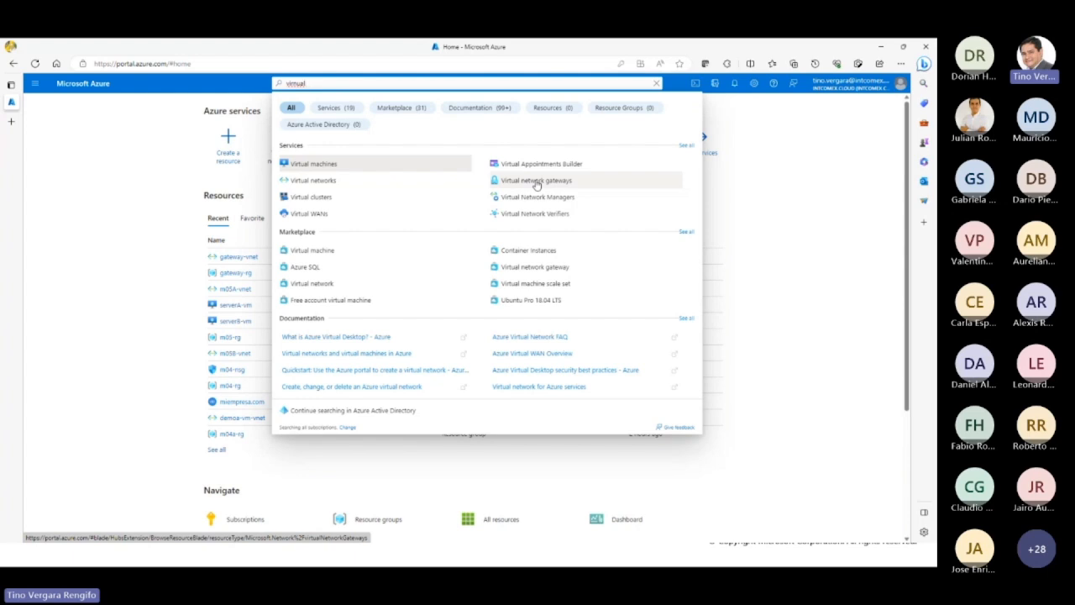
pyautogui.click(537, 182)
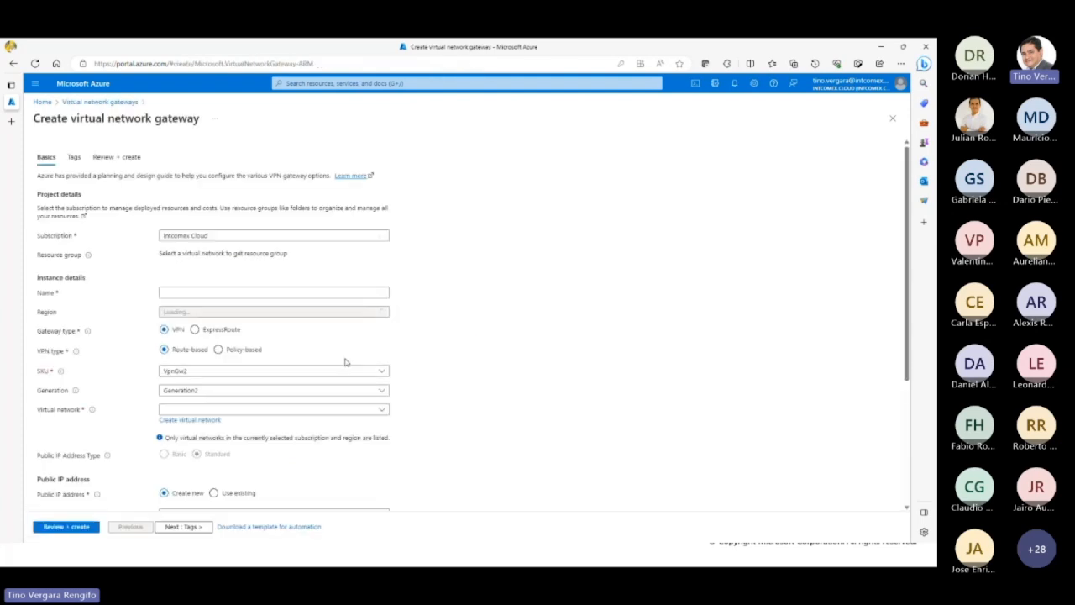
# Step: Choose the Intcomex Cloud subscription for the gateway and name it vnet-gw
pyautogui.click(248, 240)
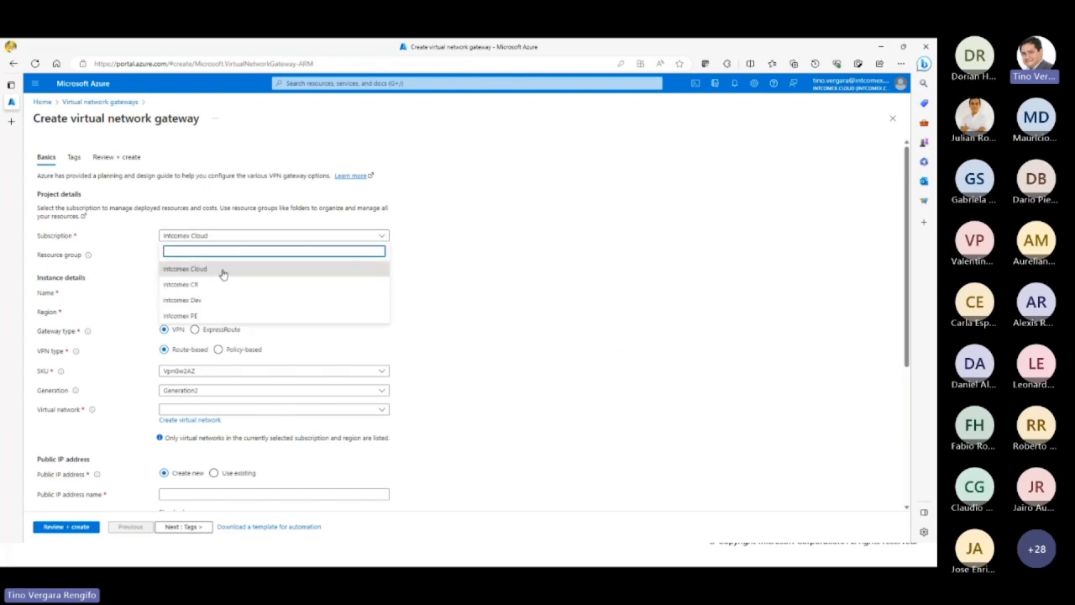
pyautogui.click(222, 270)
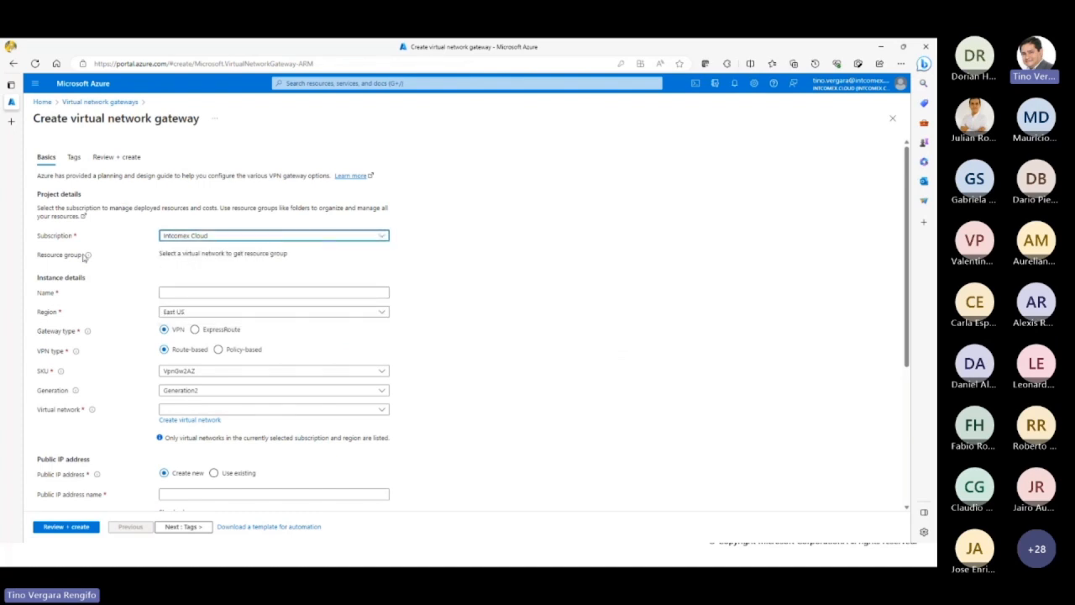
pyautogui.moveTo(171, 255); pyautogui.dragTo(264, 256)
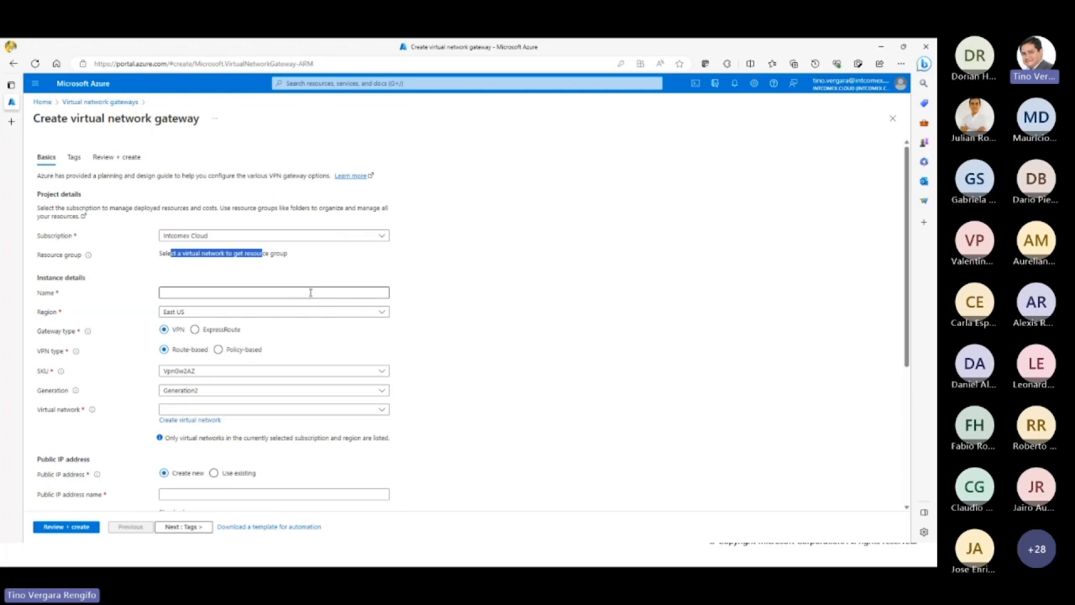
pyautogui.click(310, 293)
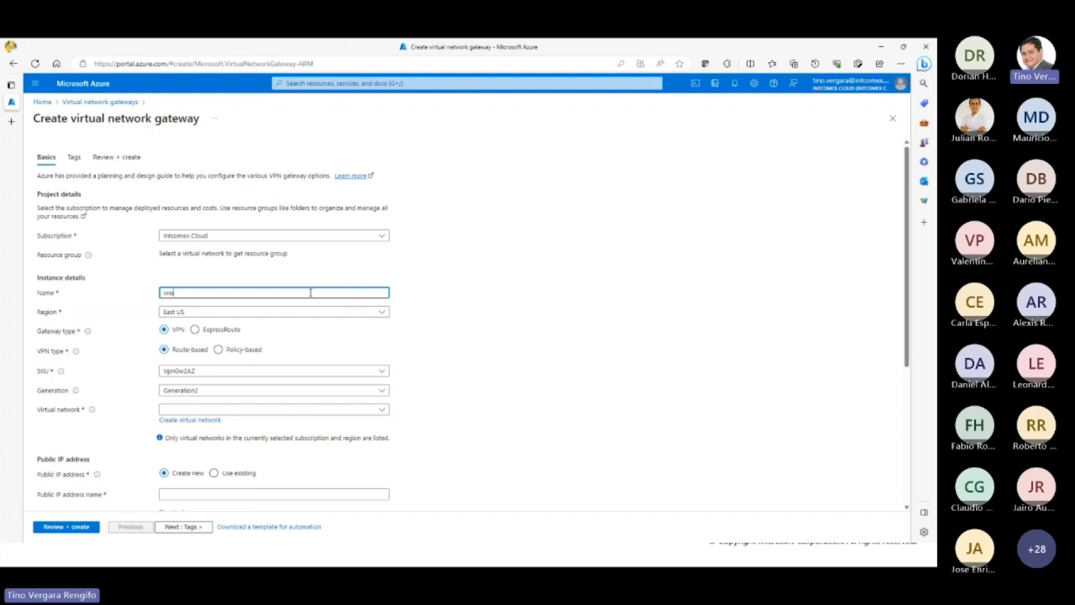
pyautogui.write('gw')
# Step: Try the policy-based VPN type and look through the SKUs listed for it
pyautogui.click(219, 351)
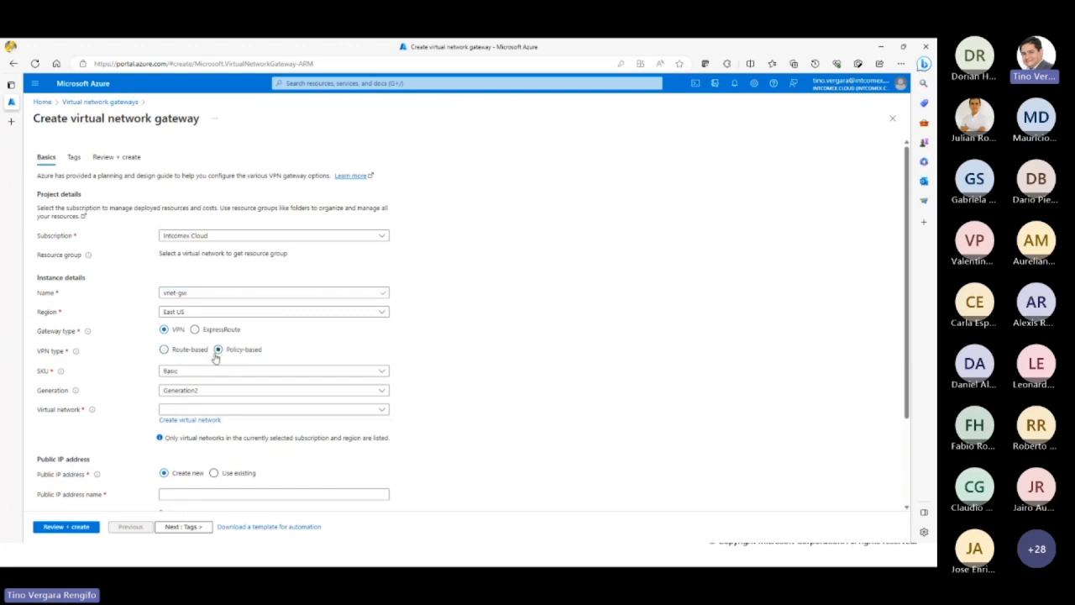
pyautogui.click(261, 372)
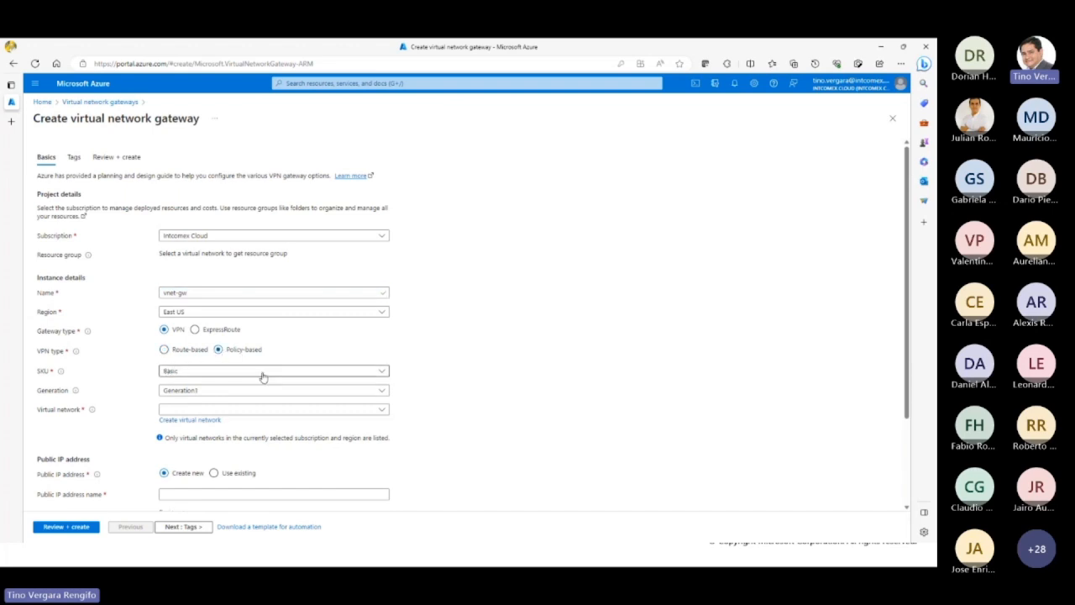
pyautogui.click(246, 381)
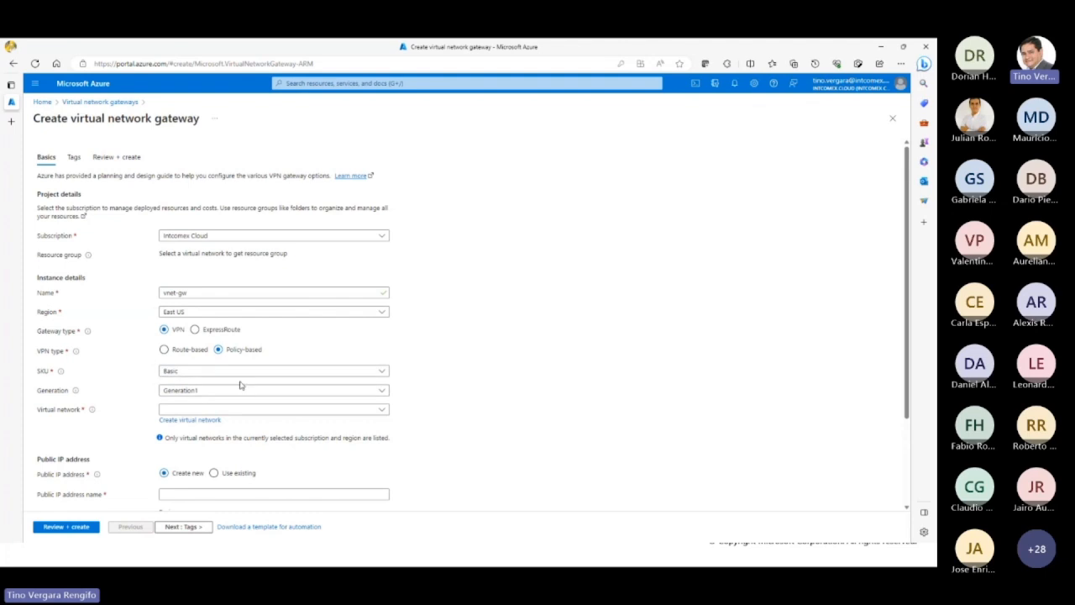
pyautogui.click(223, 379)
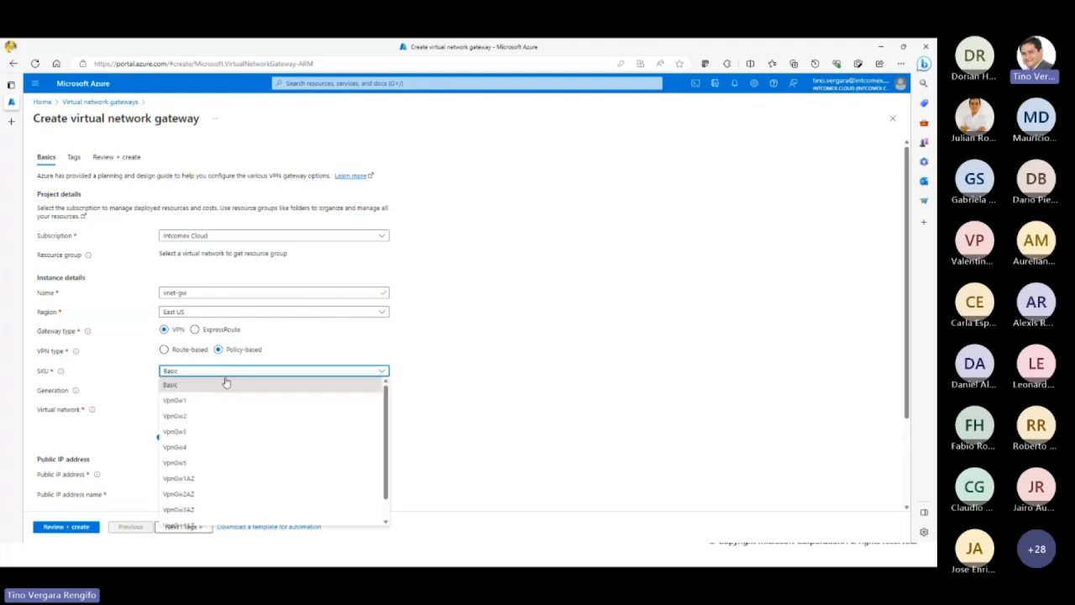
pyautogui.scroll(-1, 256, 475)
pyautogui.click(258, 472)
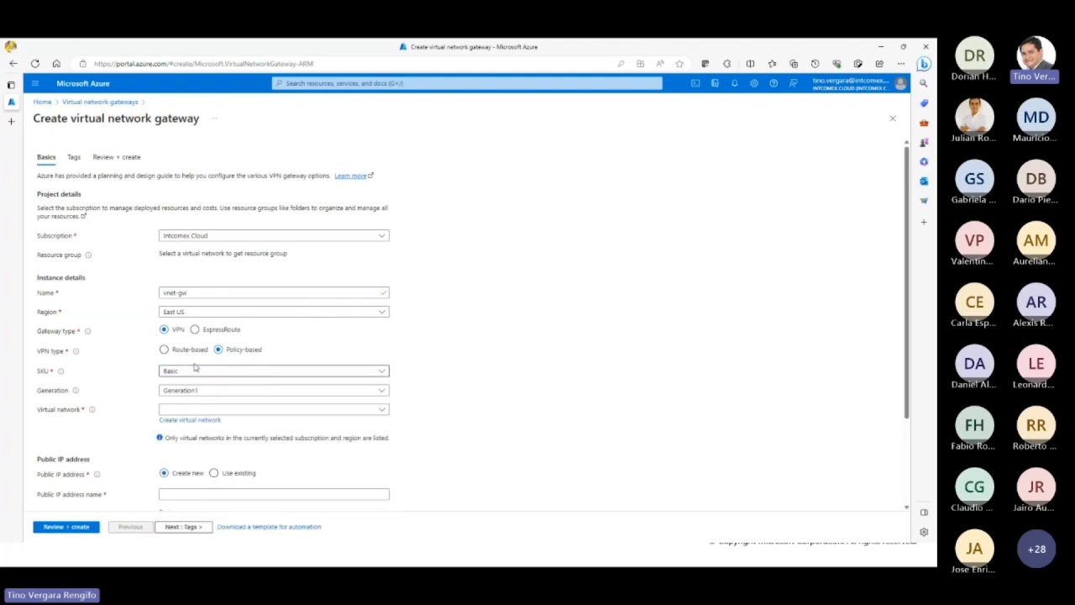
# Step: Set the gateway's VPN type to route-based and its SKU to VpnGw1
pyautogui.click(163, 349)
pyautogui.click(240, 371)
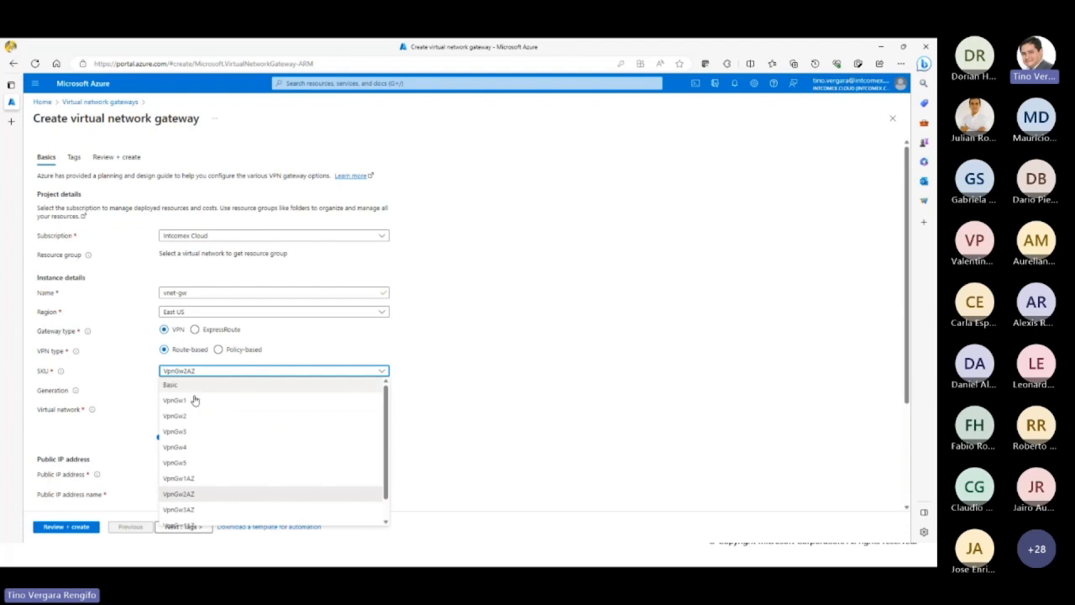
pyautogui.click(171, 406)
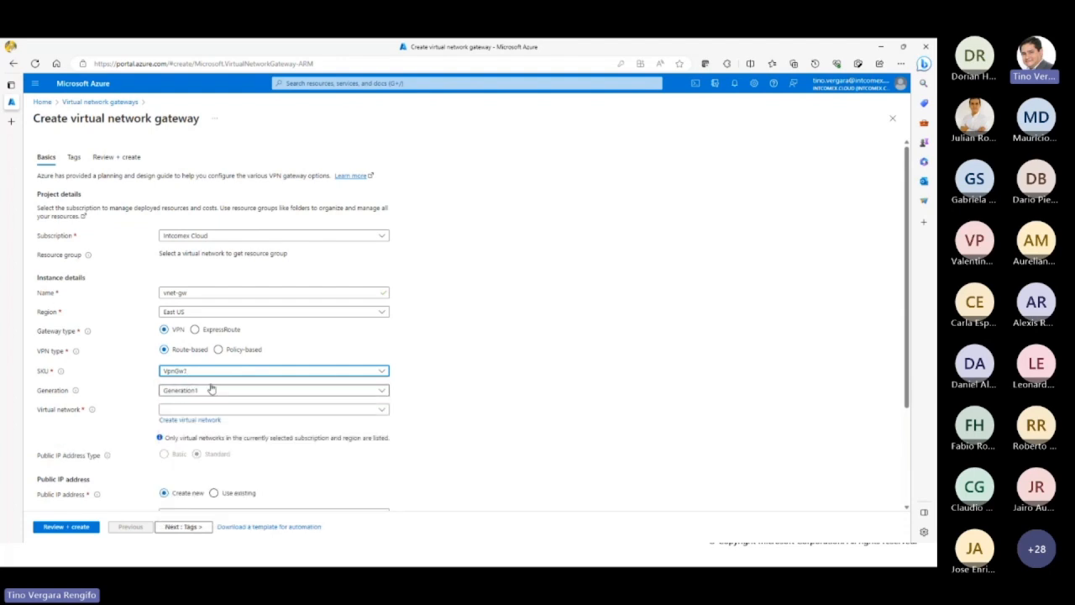
pyautogui.click(193, 373)
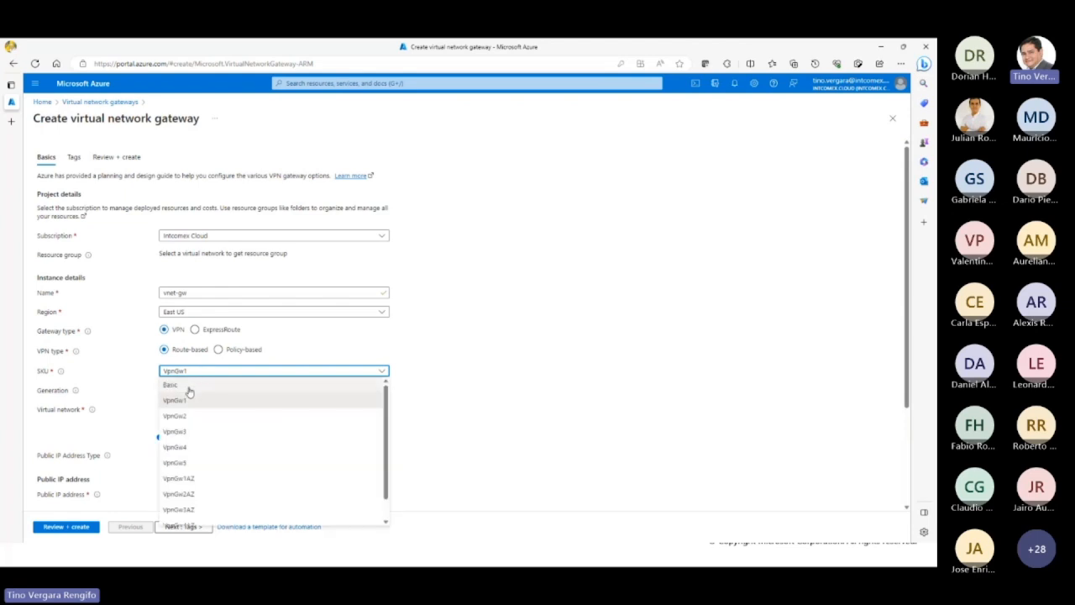
pyautogui.click(509, 438)
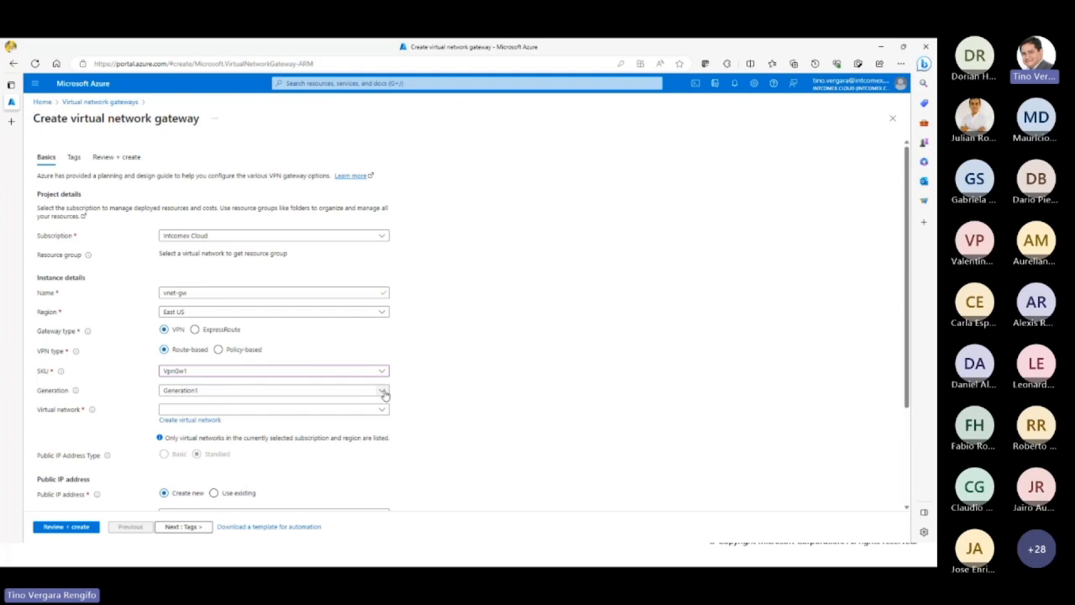
# Step: Compare the generations offered for the VpnGw1 and VpnGw2 SKUs, switching the SKU back to VpnGw1
pyautogui.click(384, 393)
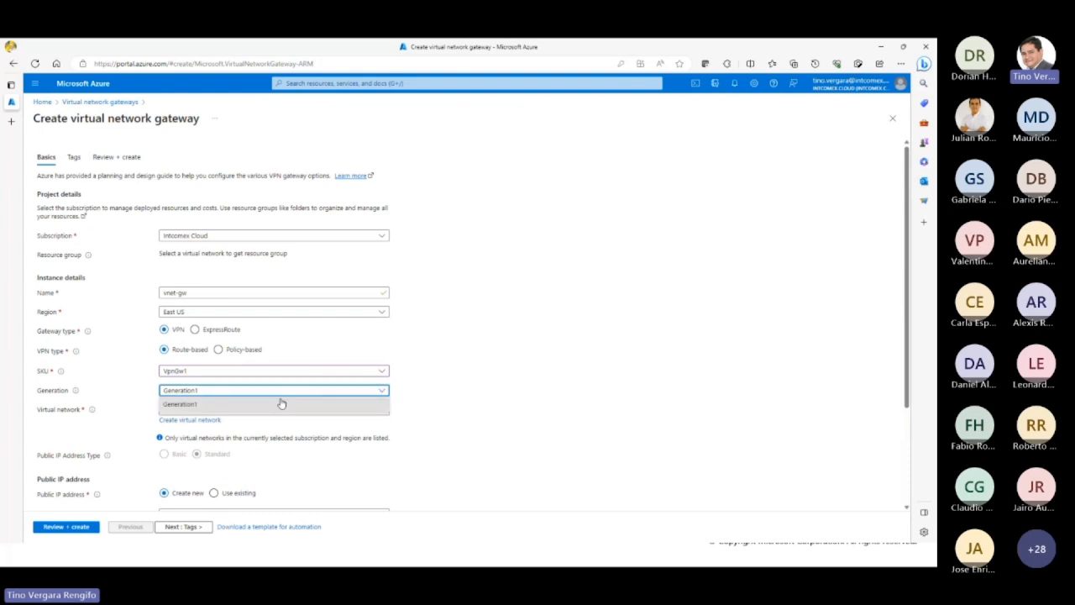
pyautogui.click(217, 406)
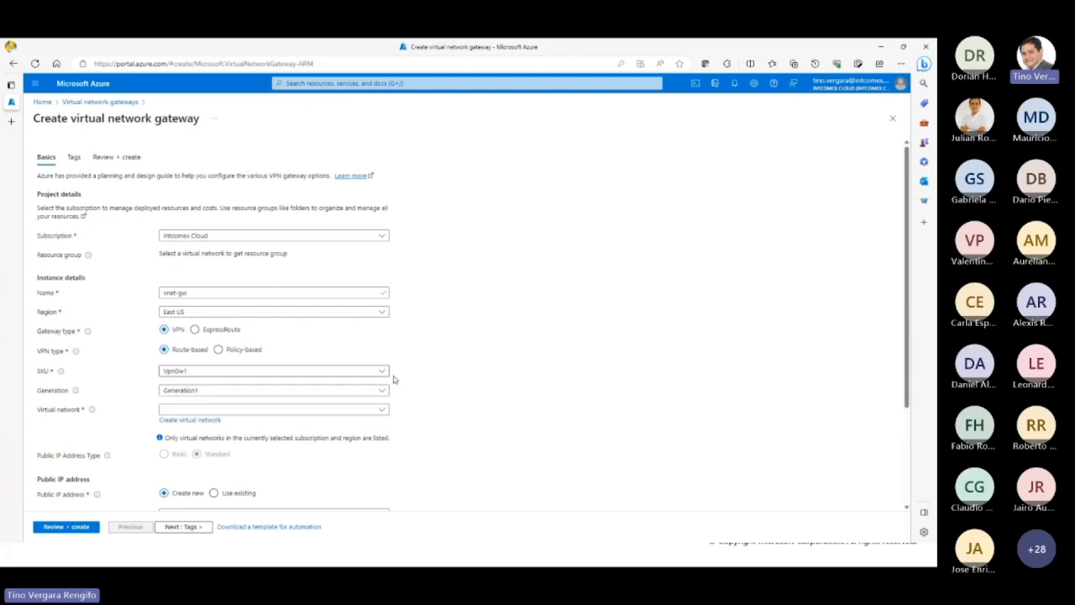
pyautogui.click(348, 375)
pyautogui.click(235, 412)
pyautogui.click(250, 390)
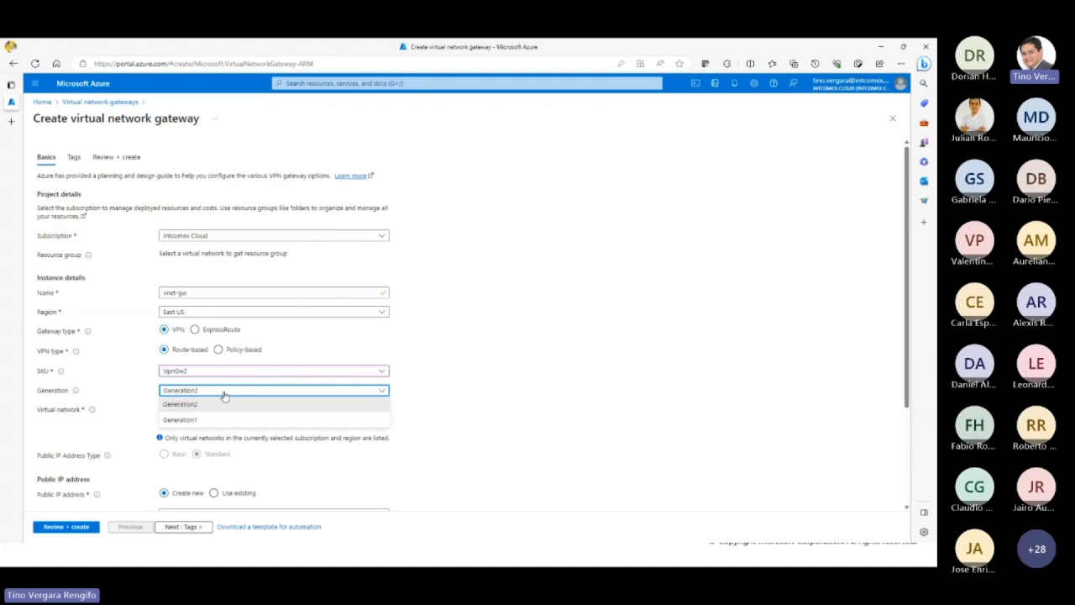
pyautogui.click(235, 376)
pyautogui.click(214, 401)
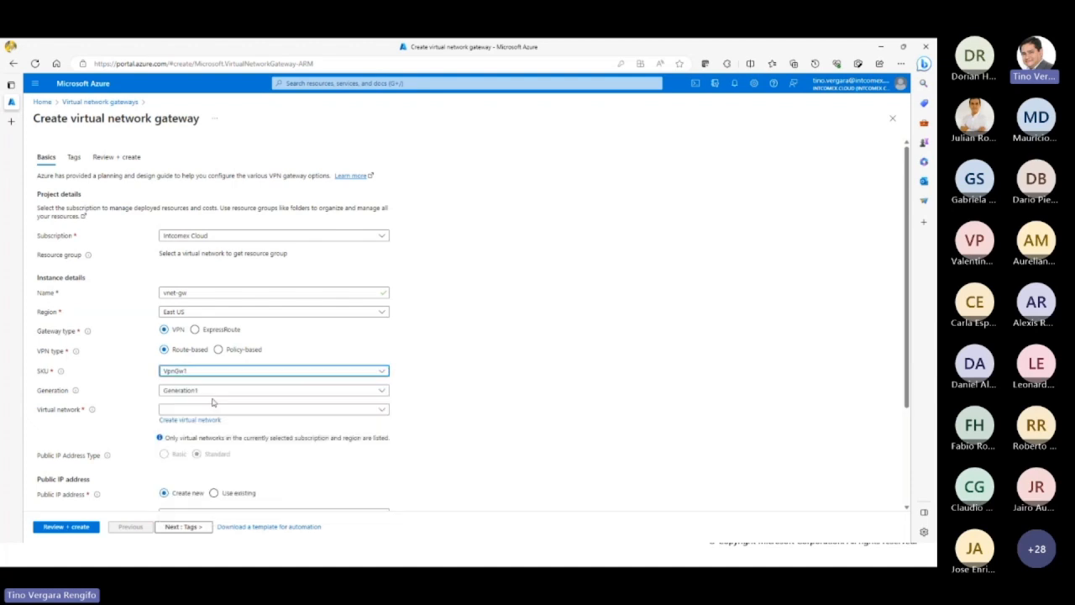
pyautogui.click(252, 392)
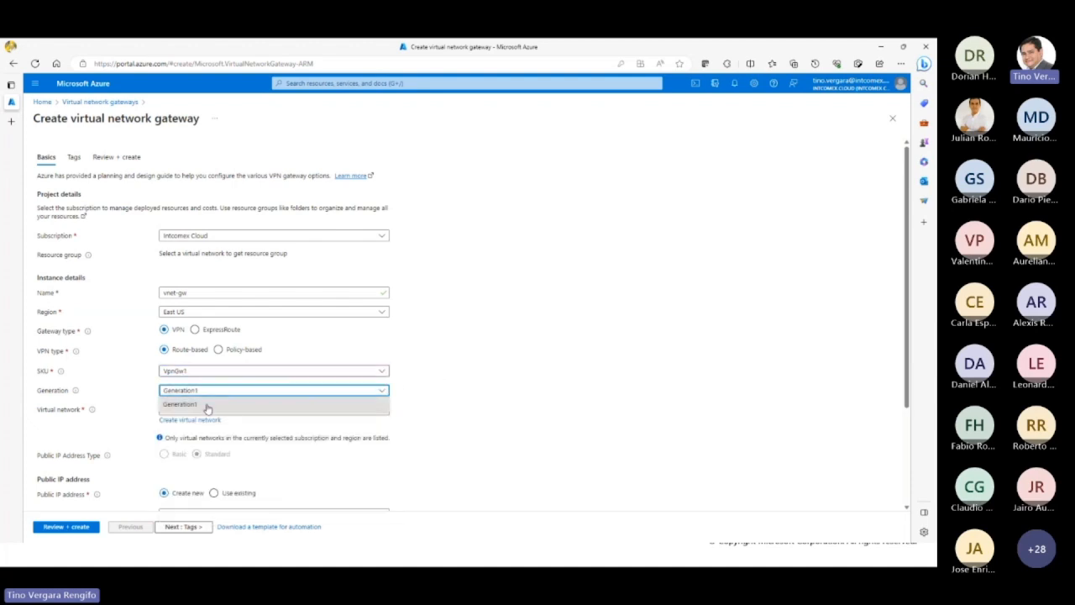
pyautogui.click(409, 393)
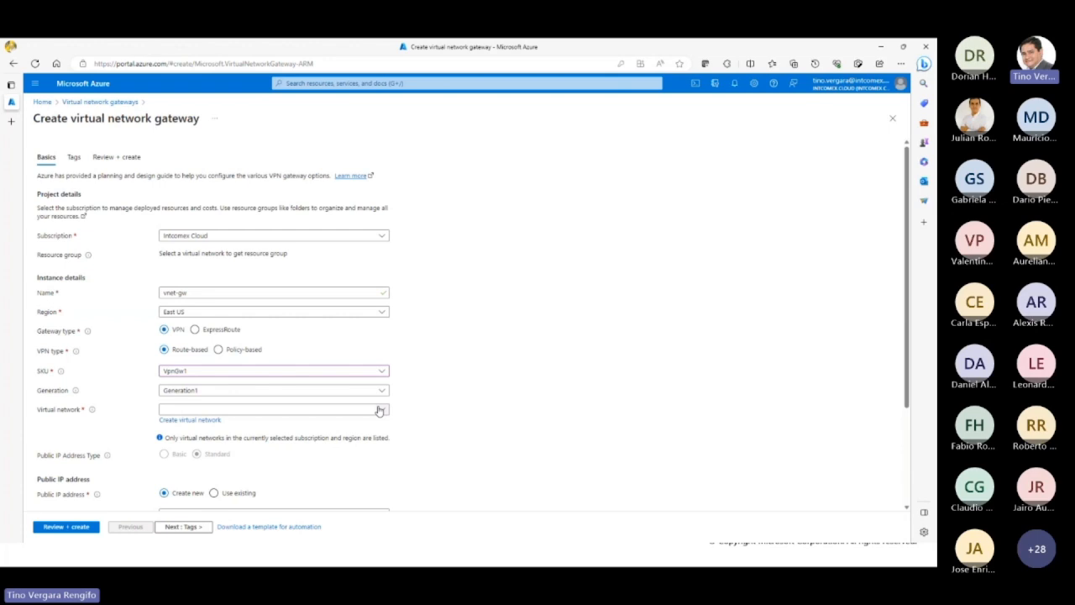
# Step: Assign gateway-vnet as the gateway's virtual network and check the resource group derived from it
pyautogui.click(303, 411)
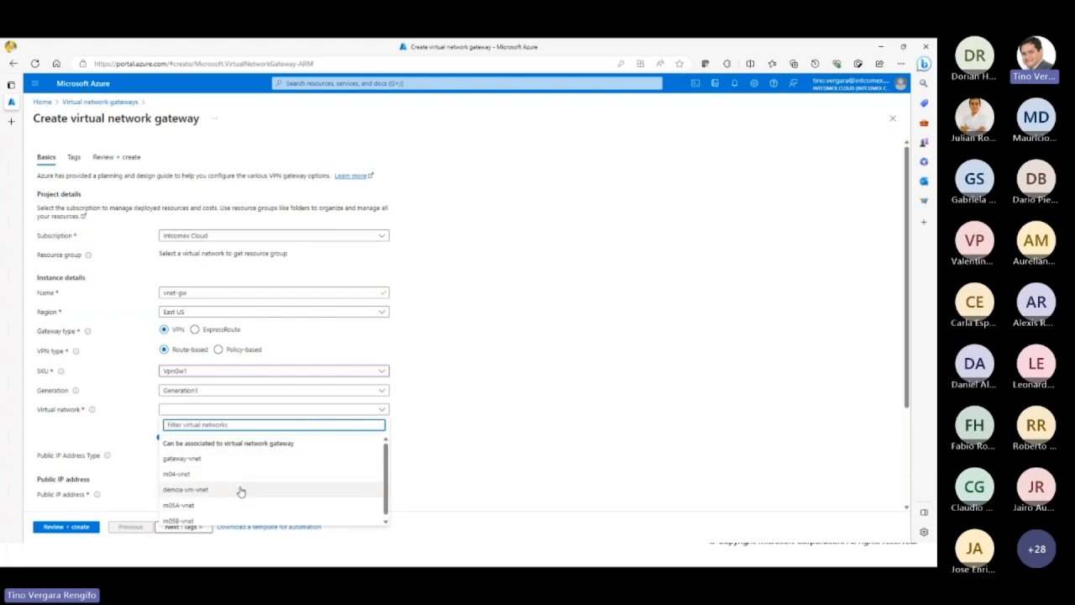
pyautogui.click(201, 459)
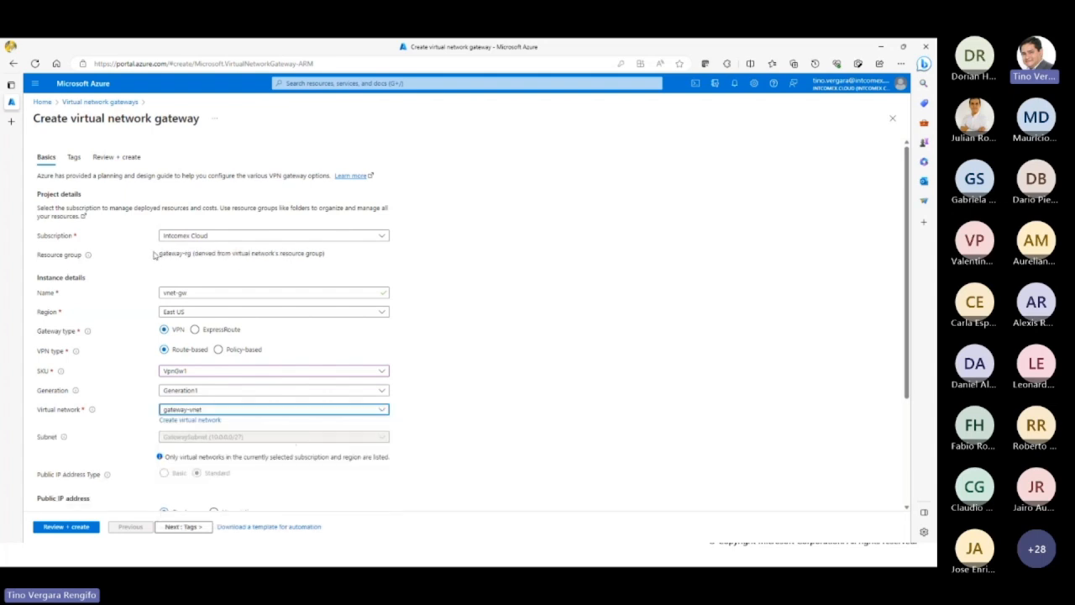
pyautogui.moveTo(159, 254); pyautogui.dragTo(202, 255)
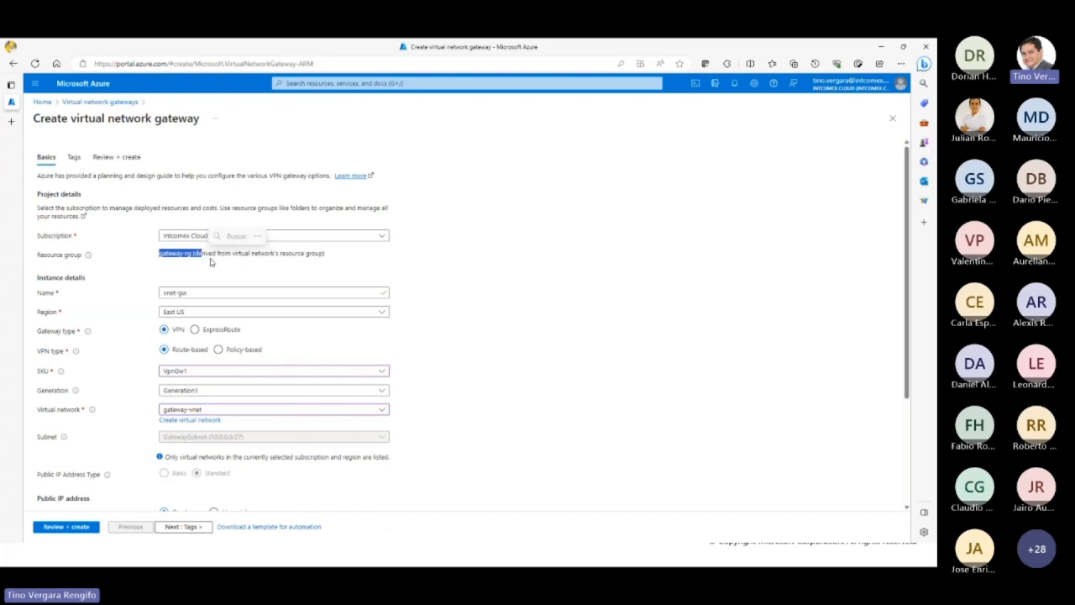
pyautogui.click(524, 349)
# Step: Try using the existing public IP address gateway-pip for the gateway, and switch back to creating a new one
pyautogui.scroll(-3, 504, 407)
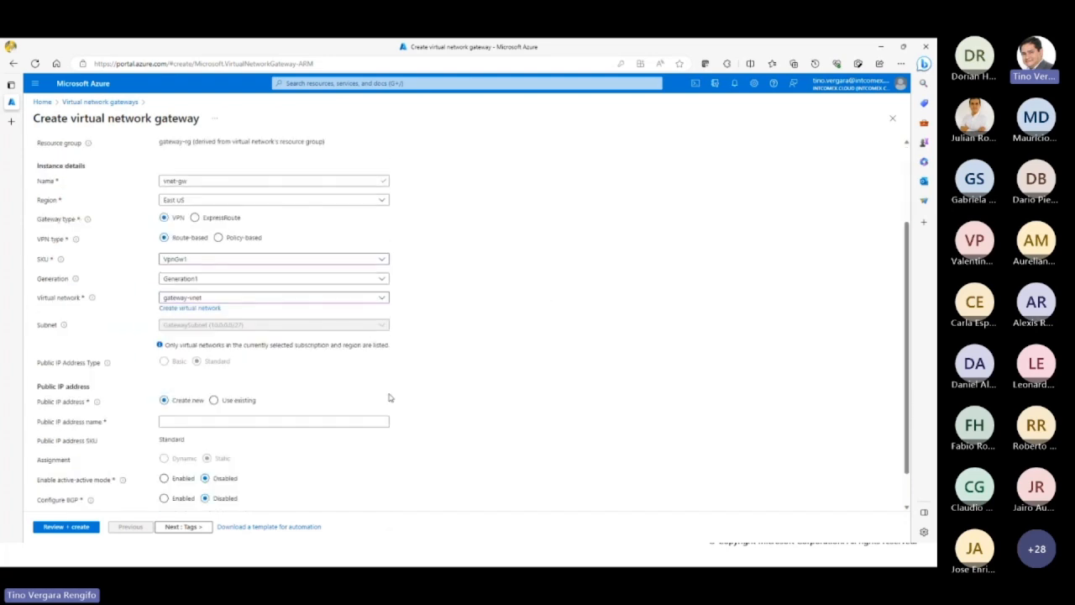
pyautogui.scroll(-1, 331, 396)
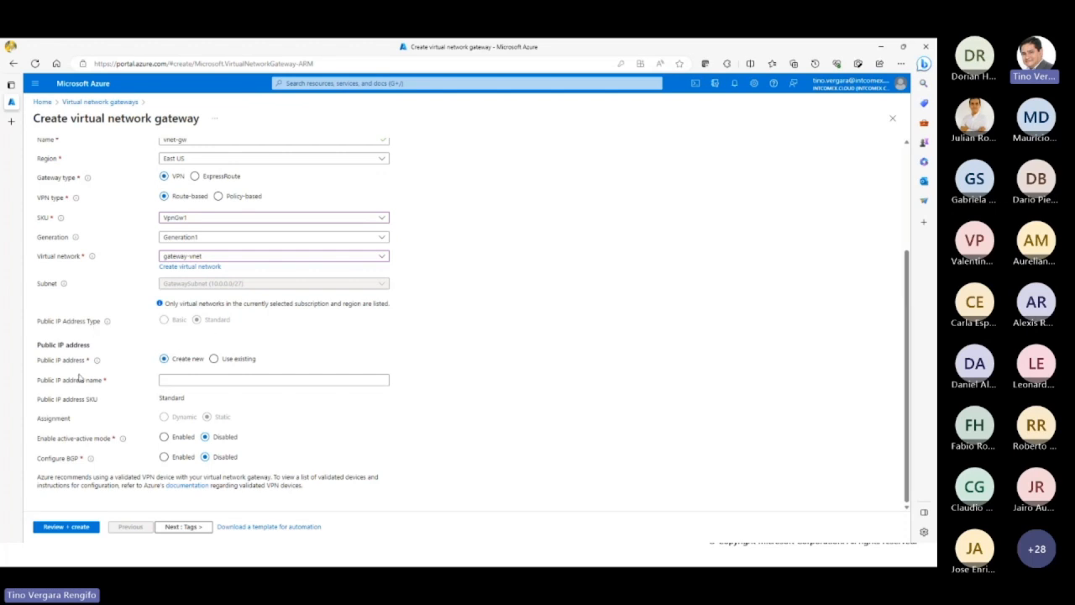
pyautogui.click(229, 363)
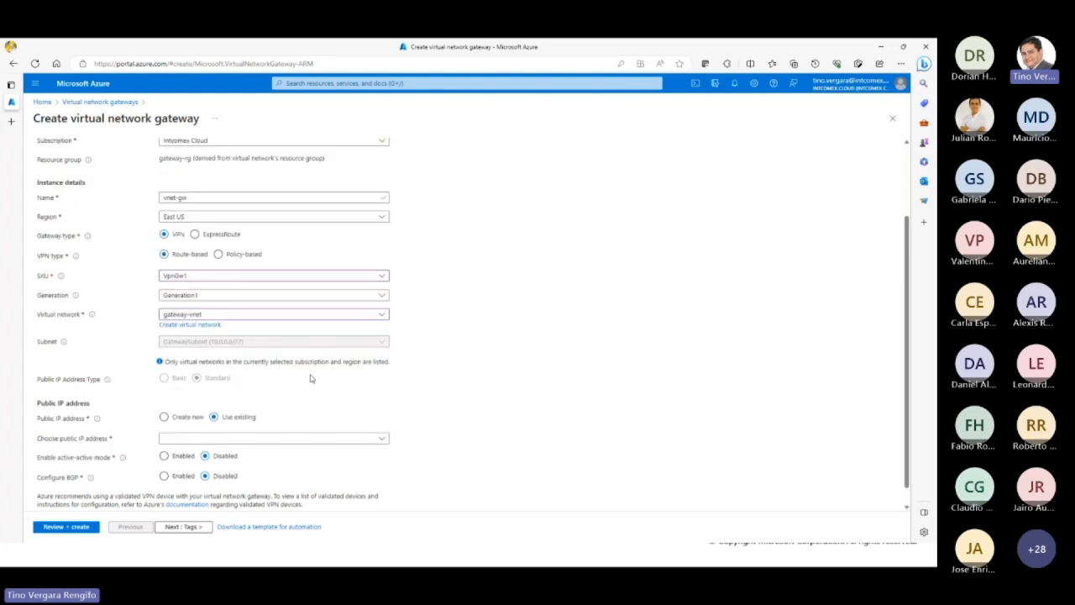
pyautogui.click(379, 441)
pyautogui.click(450, 461)
pyautogui.click(384, 442)
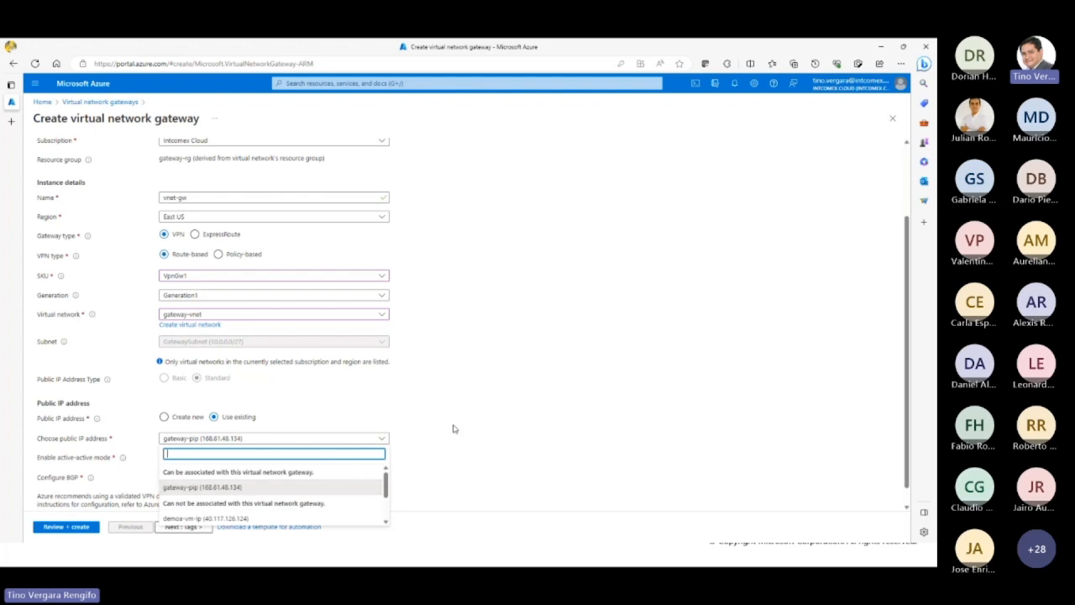
pyautogui.click(175, 418)
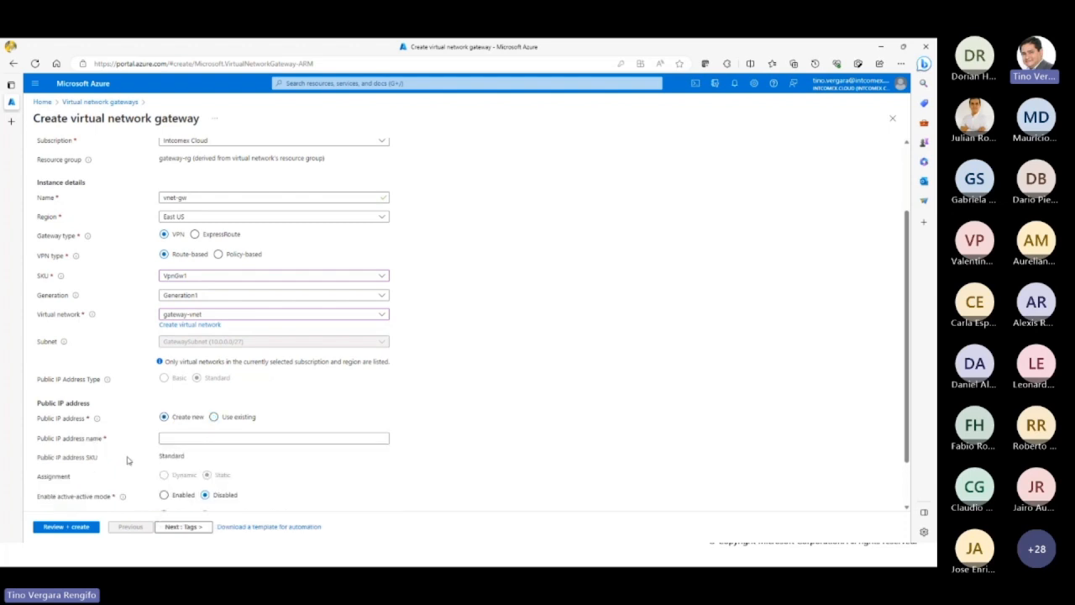
pyautogui.click(214, 416)
pyautogui.click(384, 438)
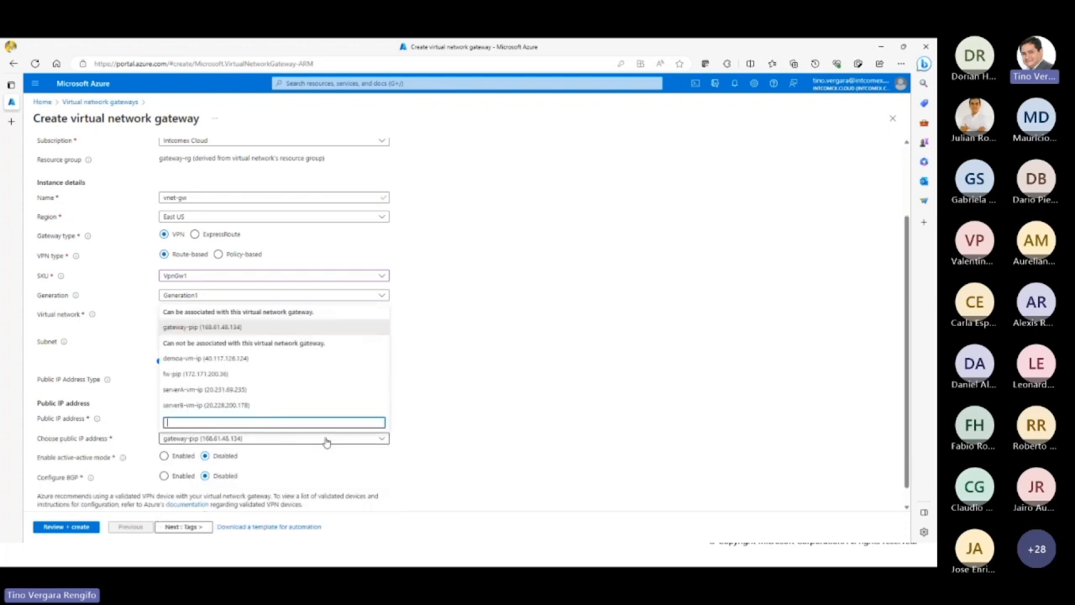
pyautogui.click(437, 385)
pyautogui.click(179, 421)
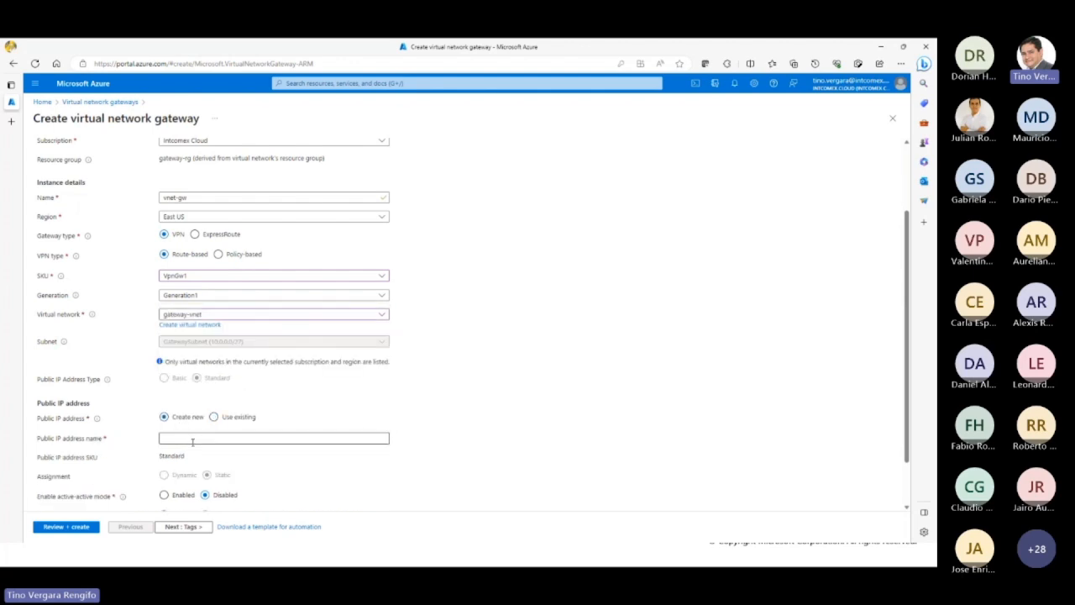
# Step: Name the gateway's new public IP address gateway-pip
pyautogui.click(192, 442)
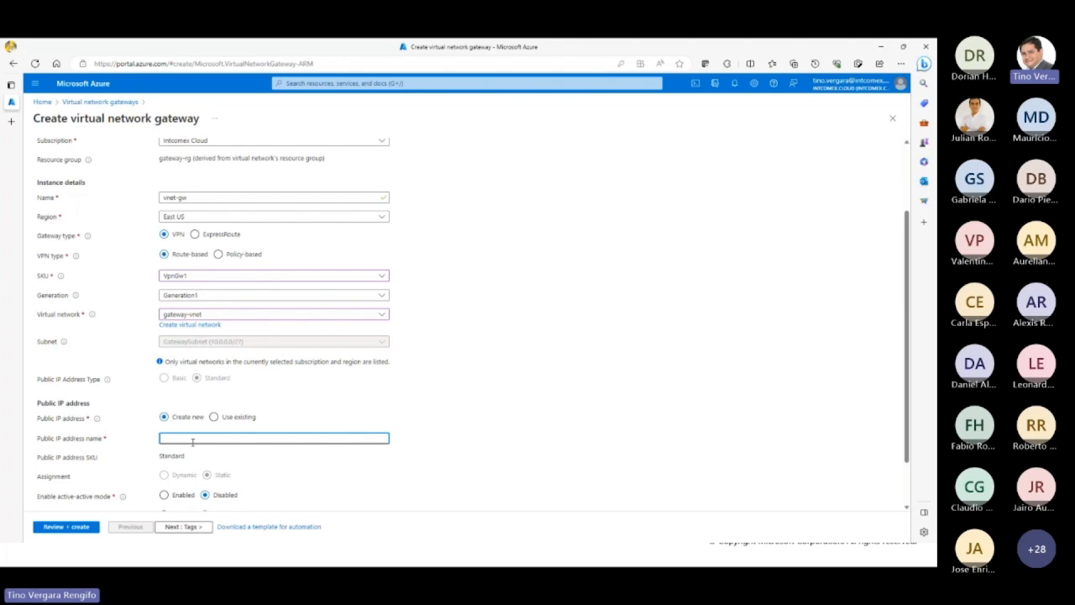
pyautogui.write('gateway-')
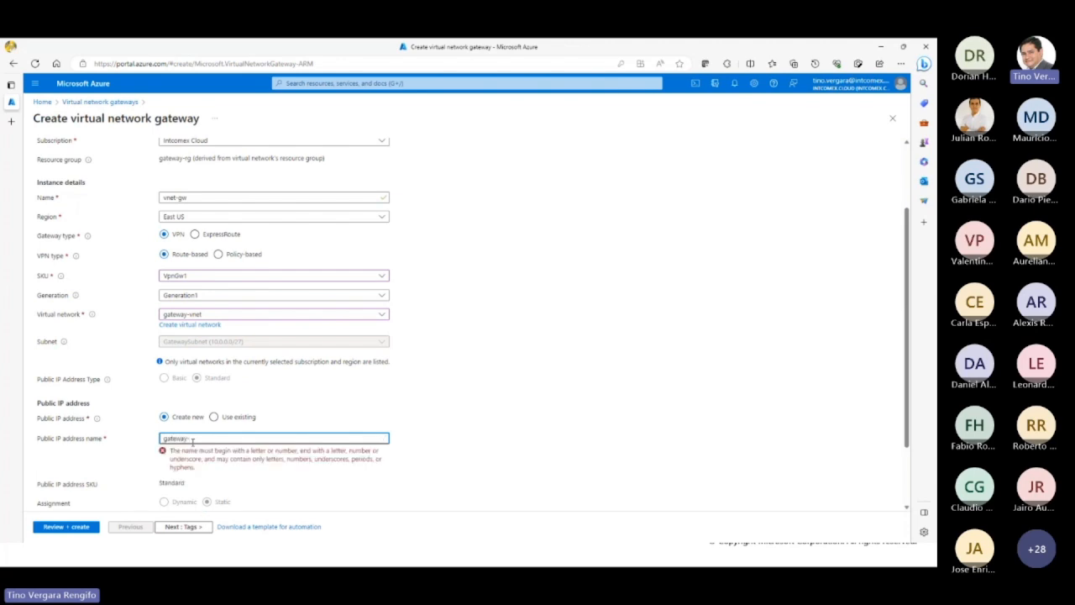
pyautogui.write('pip')
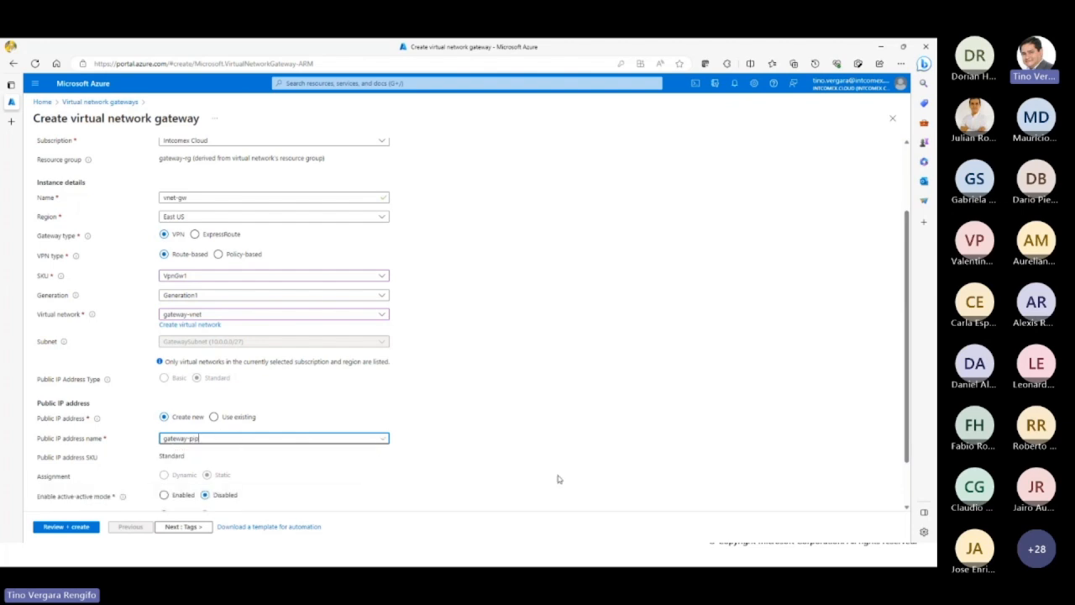
# Step: Check which gateway SKUs the active-active mode requires
pyautogui.scroll(-2, 557, 479)
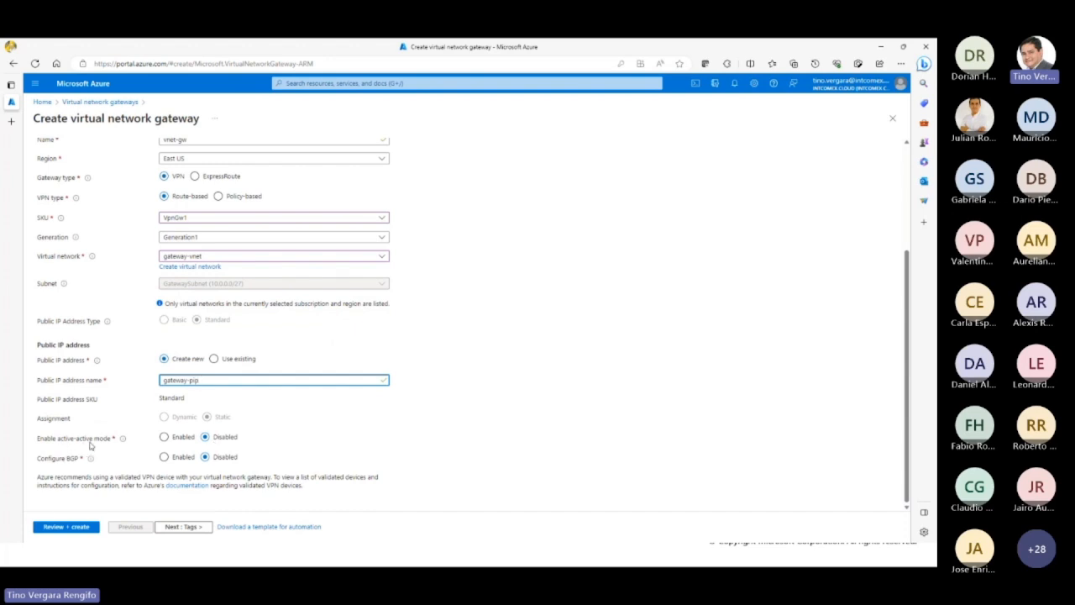
pyautogui.click(164, 438)
pyautogui.moveTo(123, 441)
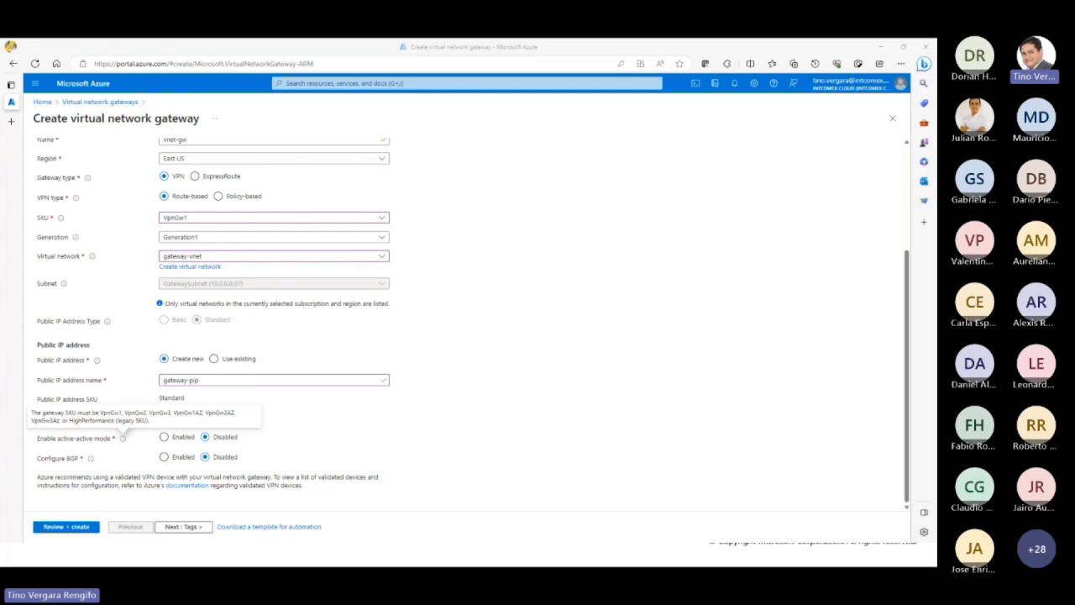
# Step: Search the web for "azure vpn gateway active active mode" and open the Microsoft article on configuring active-active VPN gateways in the portal
pyautogui.moveTo(703, 194); pyautogui.dragTo(241, 39)
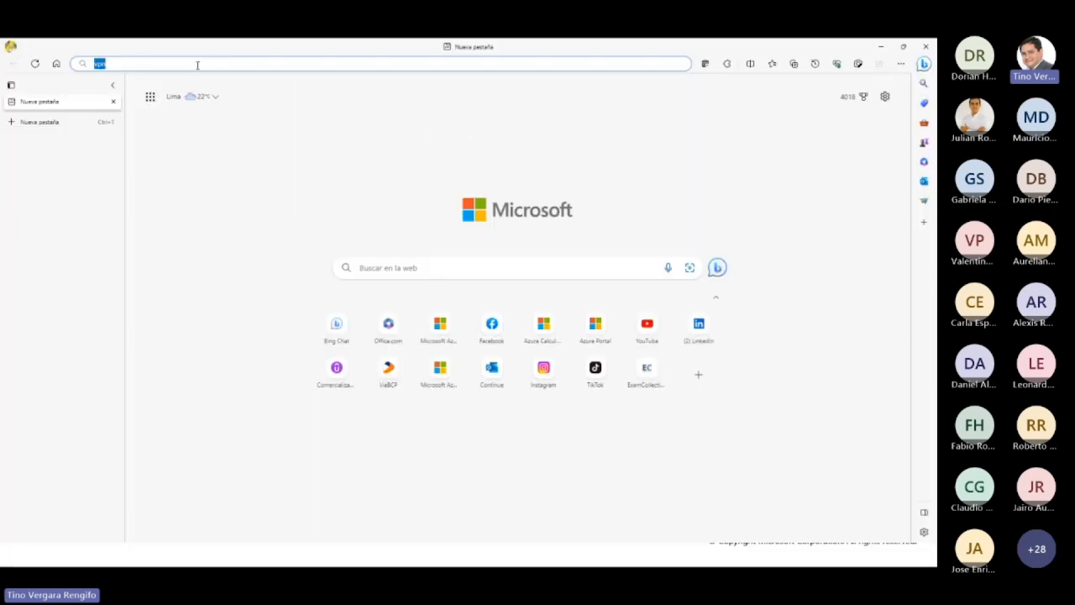
pyautogui.click(197, 64)
pyautogui.write('gateway')
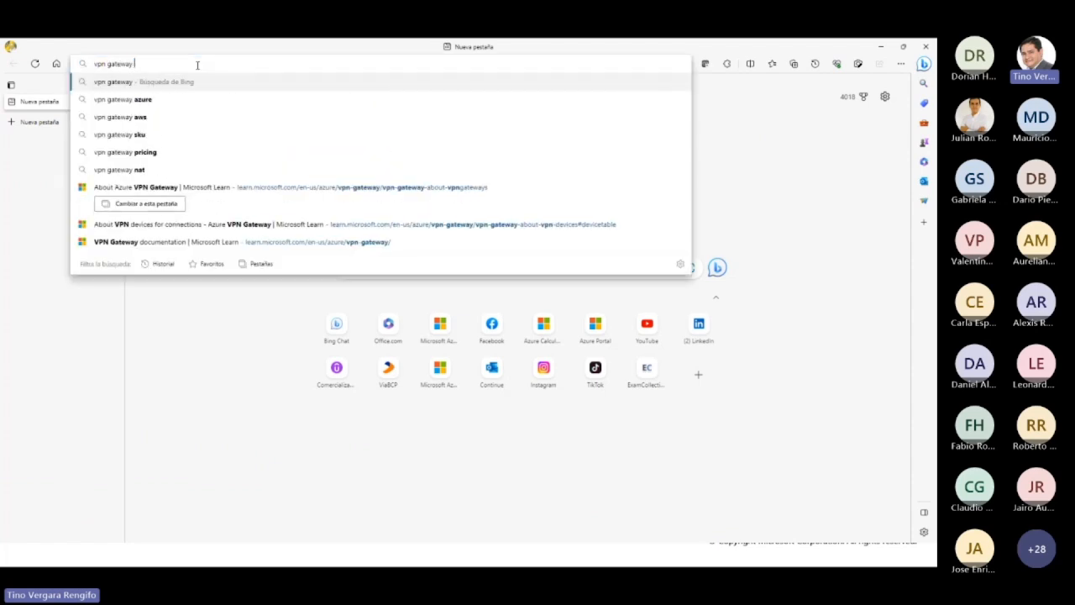
pyautogui.press('Home')
pyautogui.write('azure')
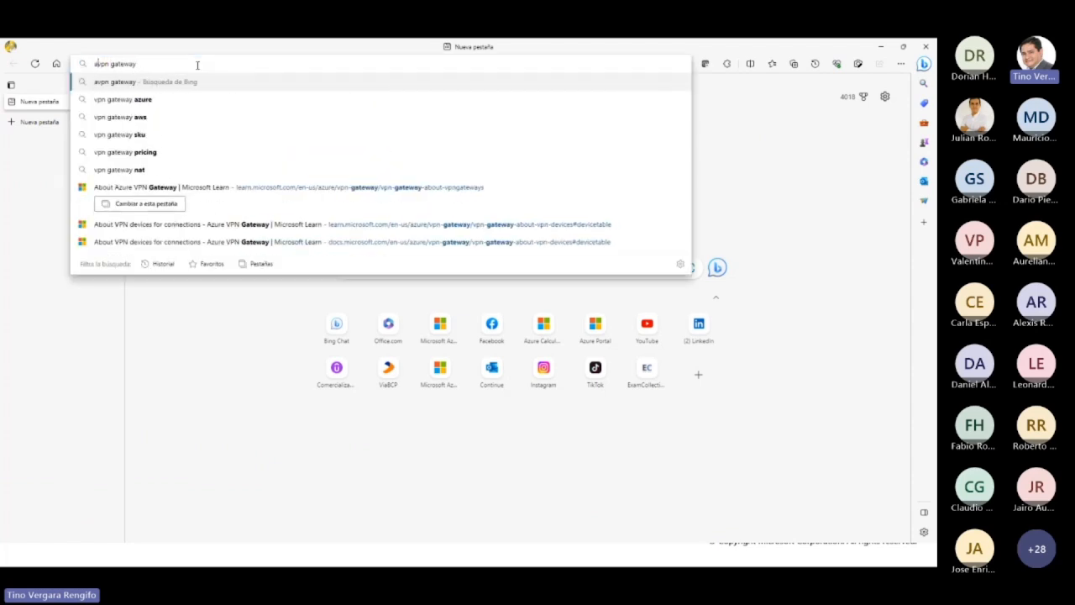
pyautogui.press('Right')
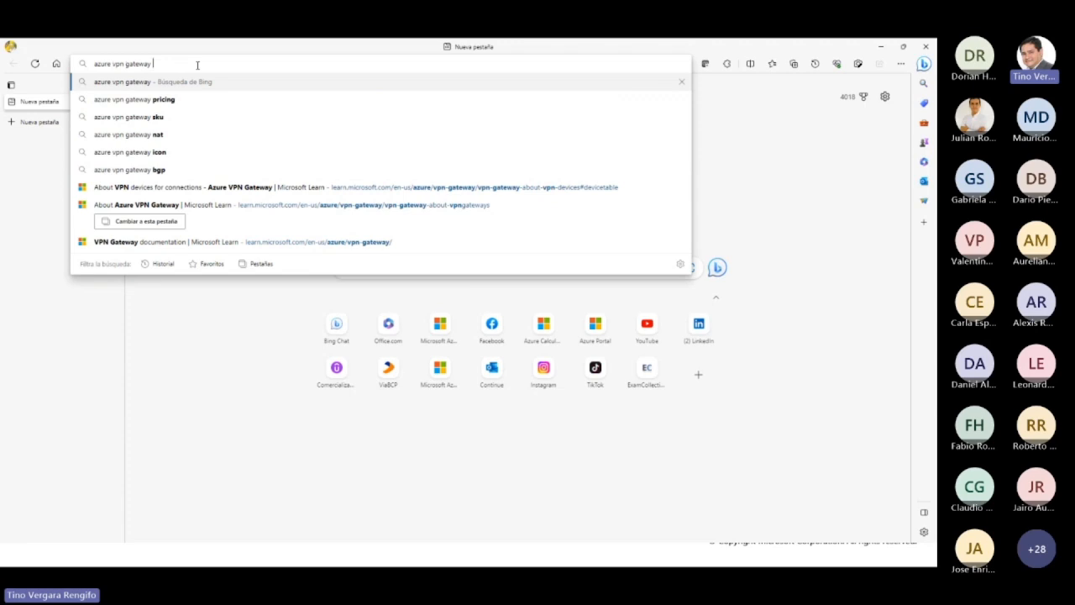
pyautogui.write('mode')
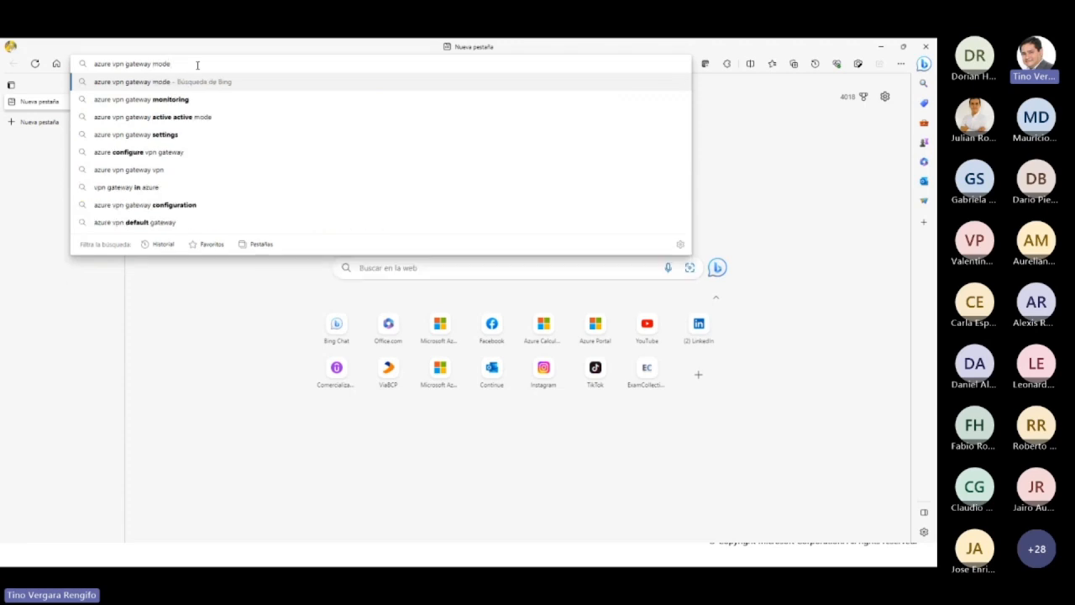
pyautogui.press('Down')
pyautogui.press('Down')
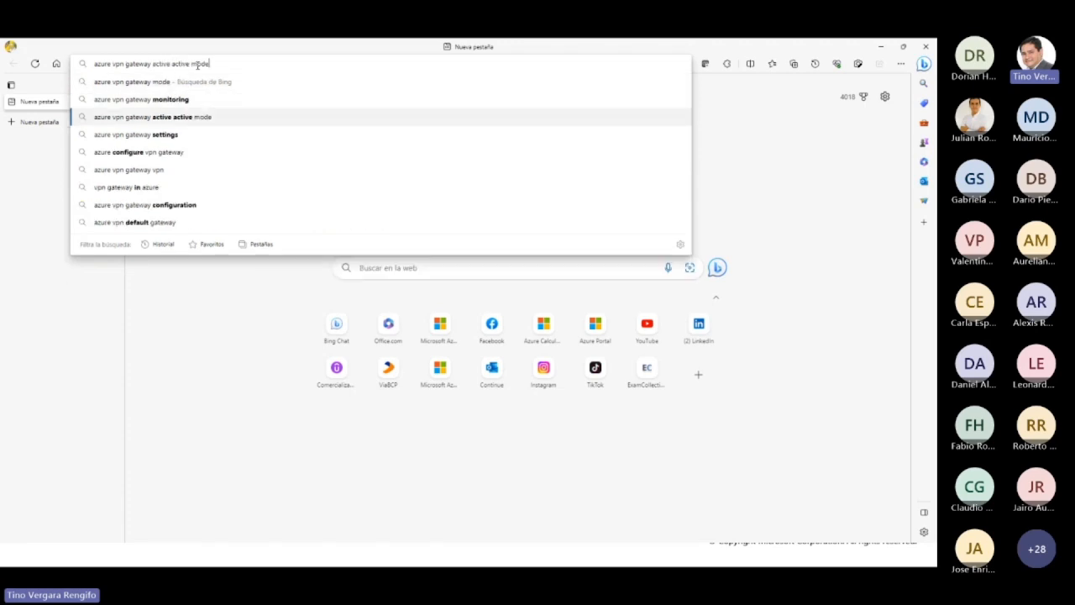
pyautogui.press('Return')
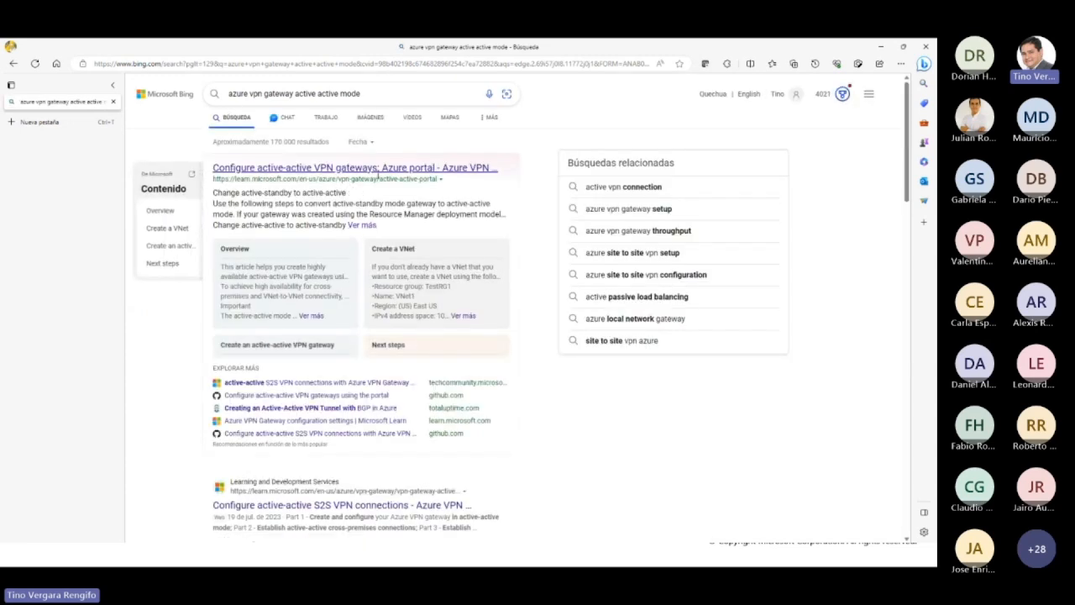
pyautogui.click(383, 170)
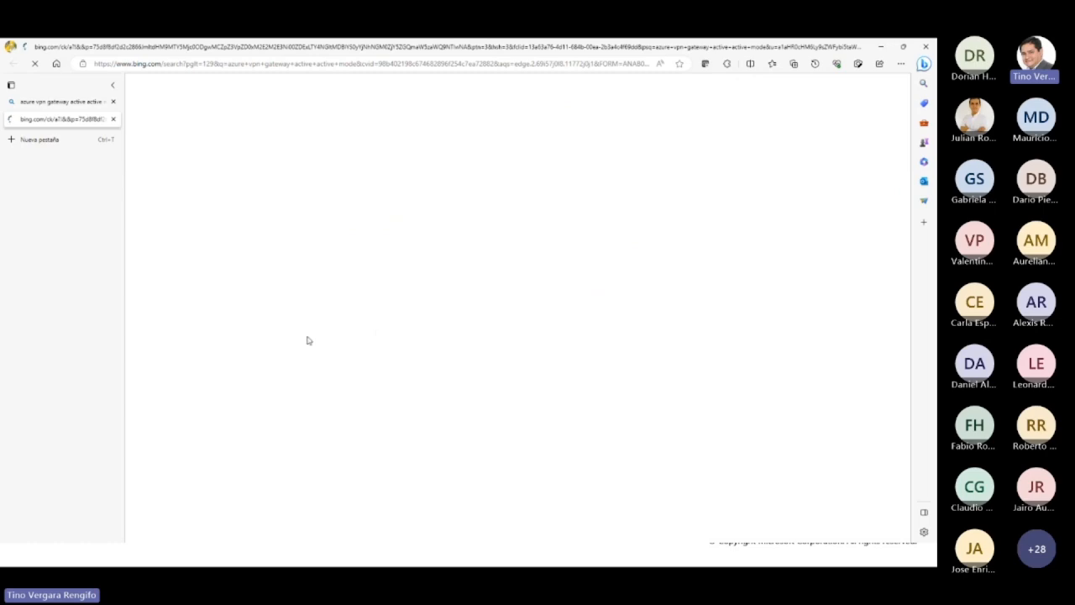
# Step: Skim the active-active VPN gateway article and look through its VNet-to-VNet connection topics
pyautogui.scroll(-15, 536, 401)
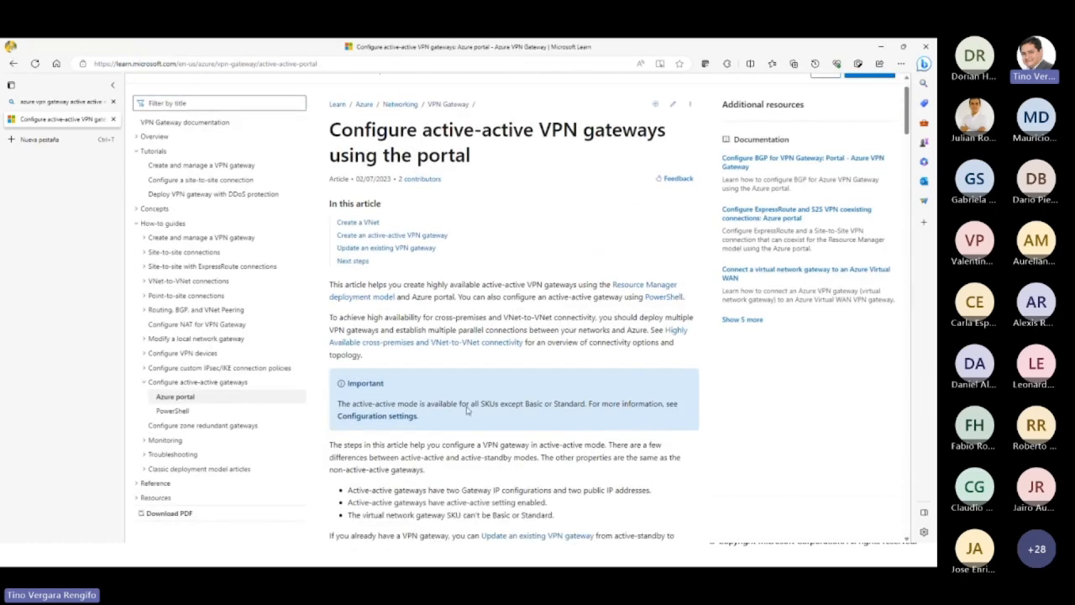
pyautogui.scroll(-4, 536, 400)
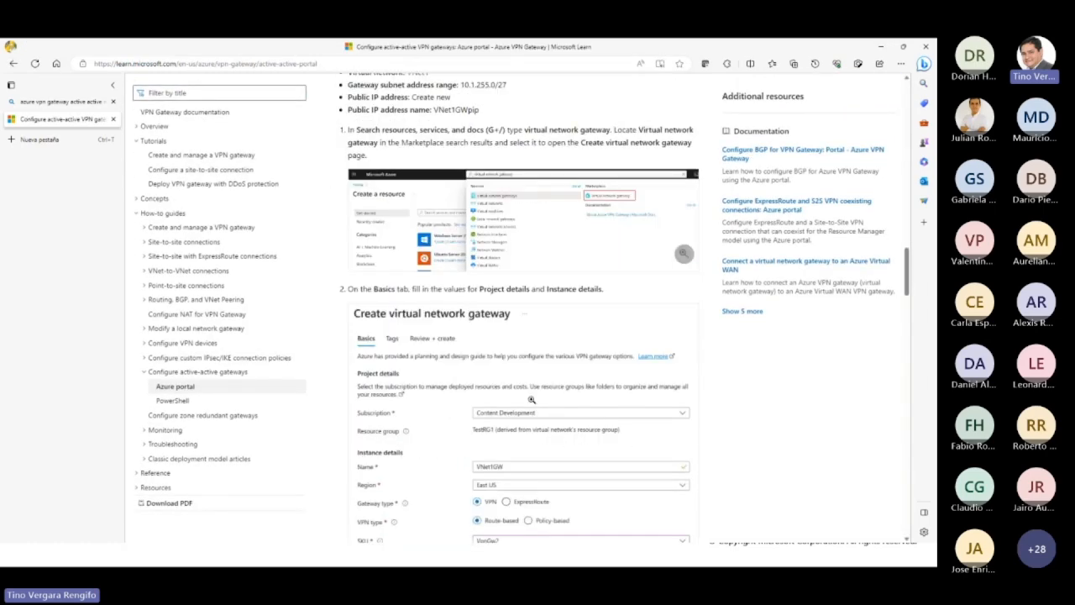
pyautogui.scroll(1, 436, 369)
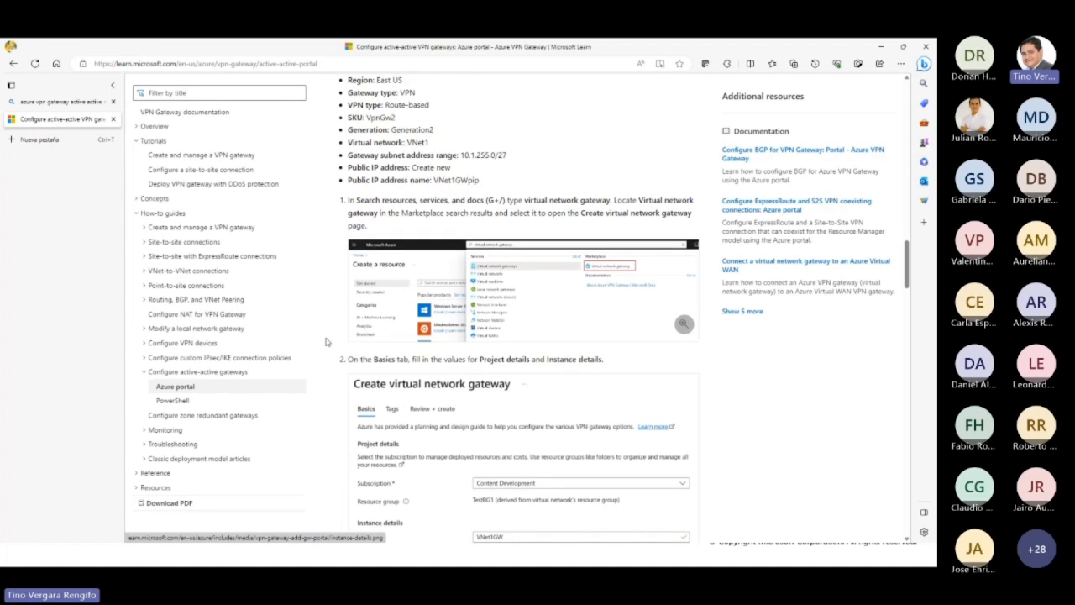
pyautogui.click(186, 273)
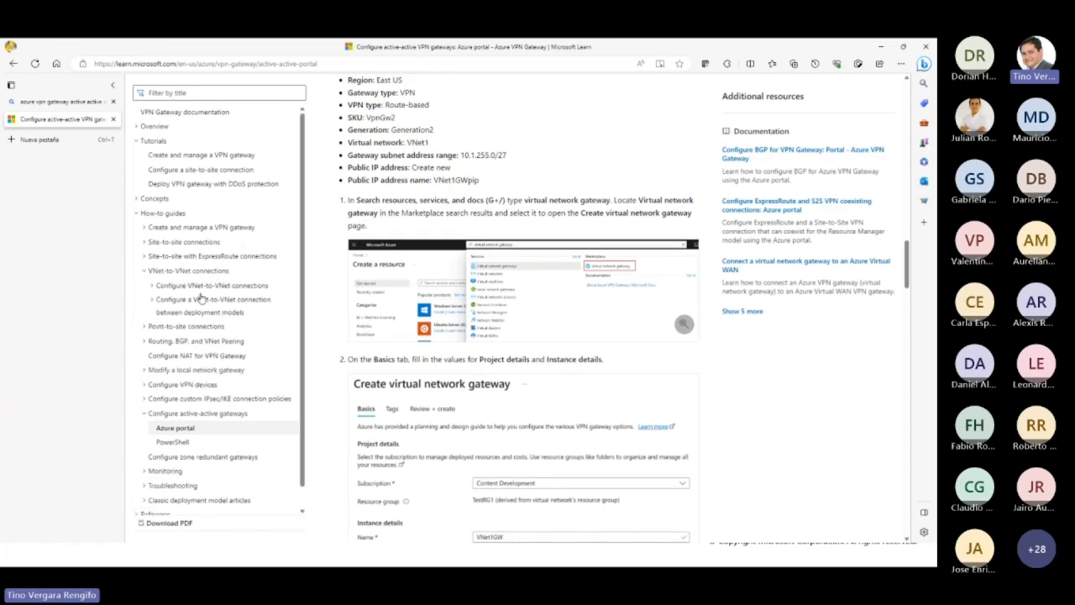
pyautogui.click(204, 286)
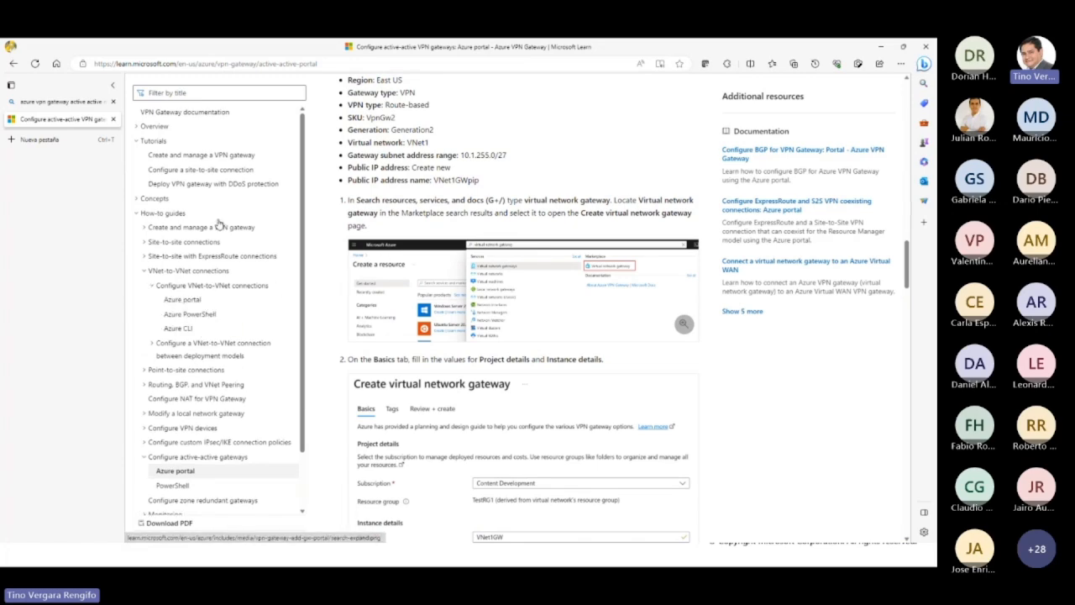
pyautogui.scroll(5, 426, 252)
pyautogui.scroll(5, 426, 252)
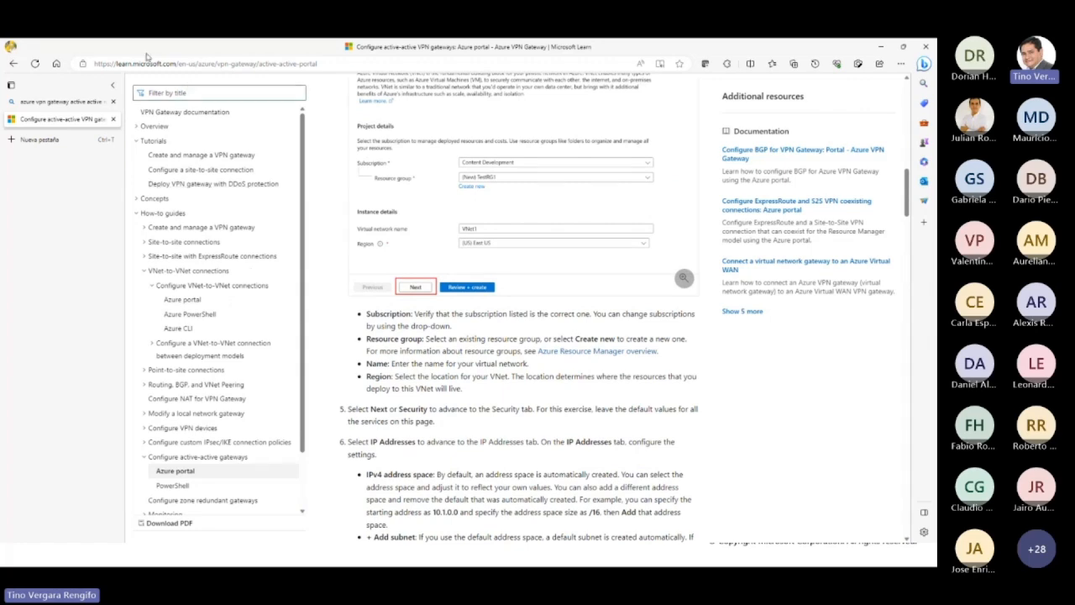
pyautogui.moveTo(149, 48); pyautogui.dragTo(937, 84)
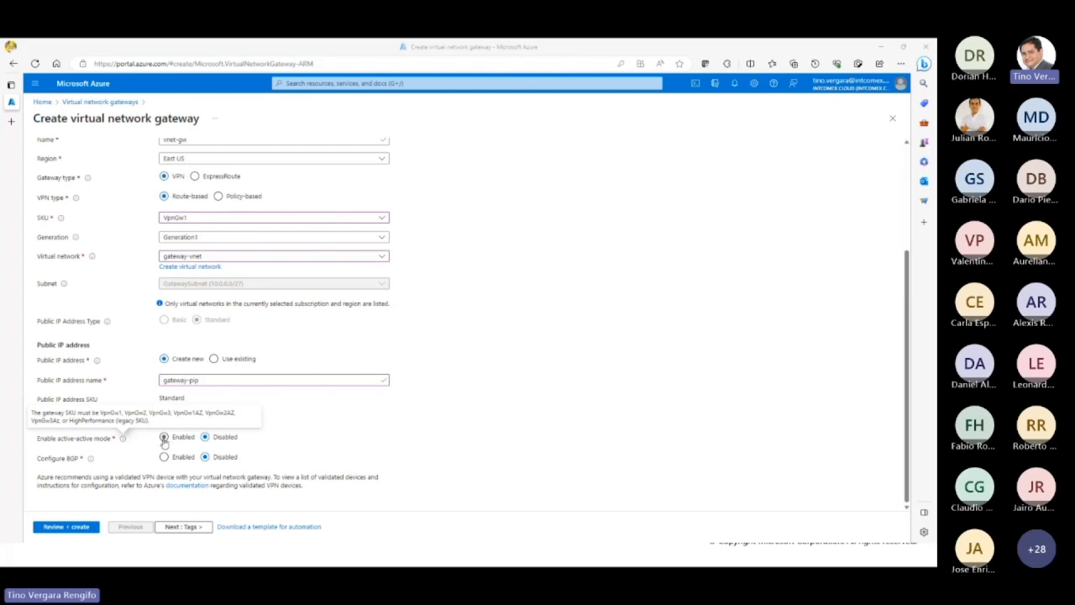
# Step: Enable active-active mode for the gateway and go to the second public IP address's name
pyautogui.click(164, 438)
pyautogui.scroll(-1, 373, 458)
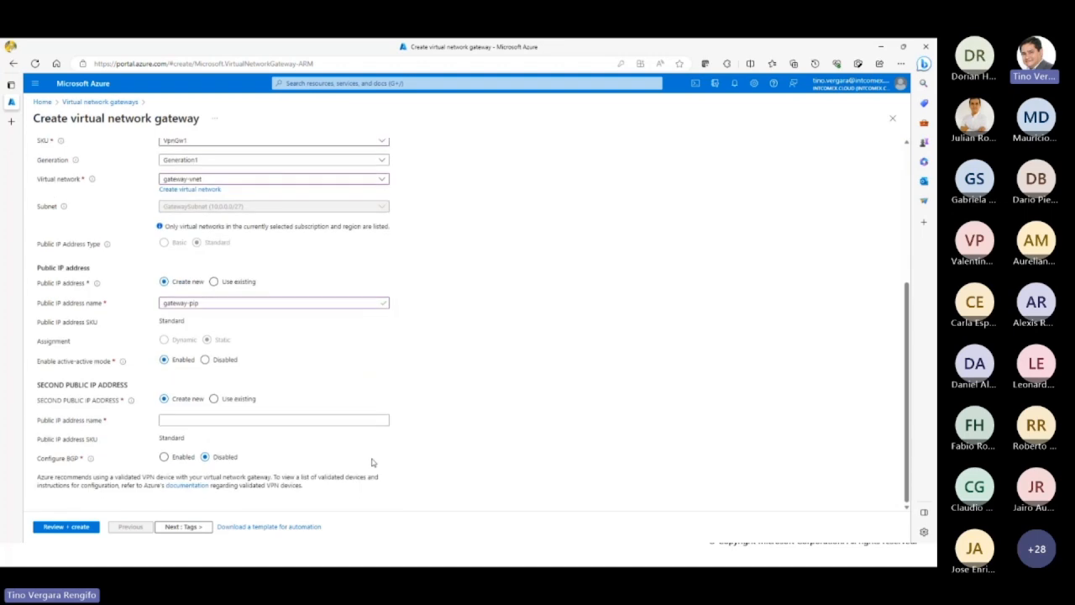
pyautogui.click(186, 419)
# Step: Copy the web address of the Highly Available cross-premises and VNet-to-VNet connectivity article and collapse the browser's tab list
pyautogui.moveTo(934, 269); pyautogui.dragTo(235, 39)
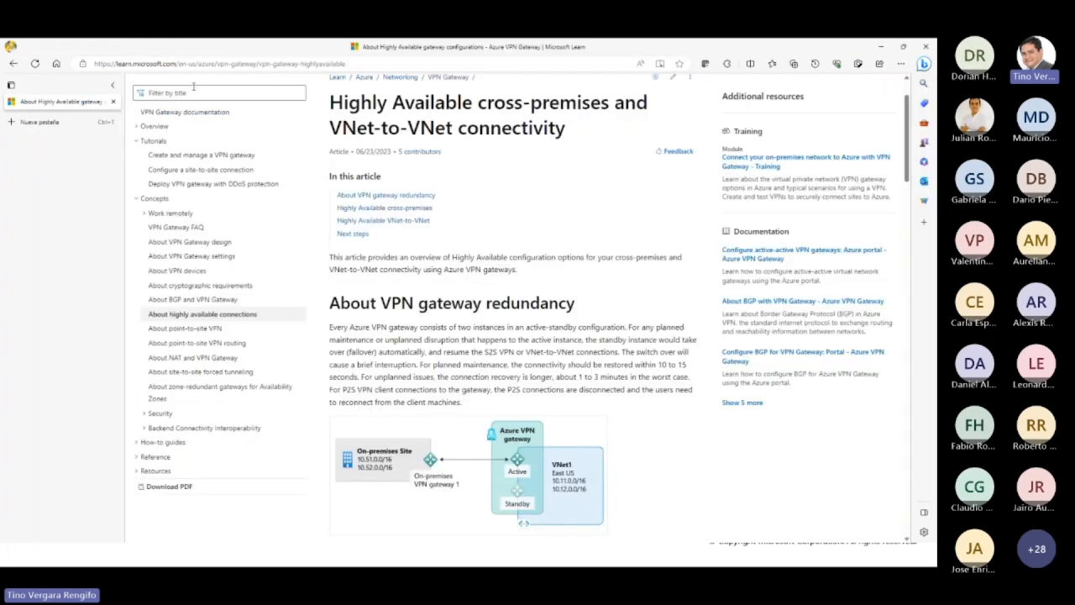
pyautogui.click(218, 63)
pyautogui.rightClick(210, 64)
pyautogui.click(247, 171)
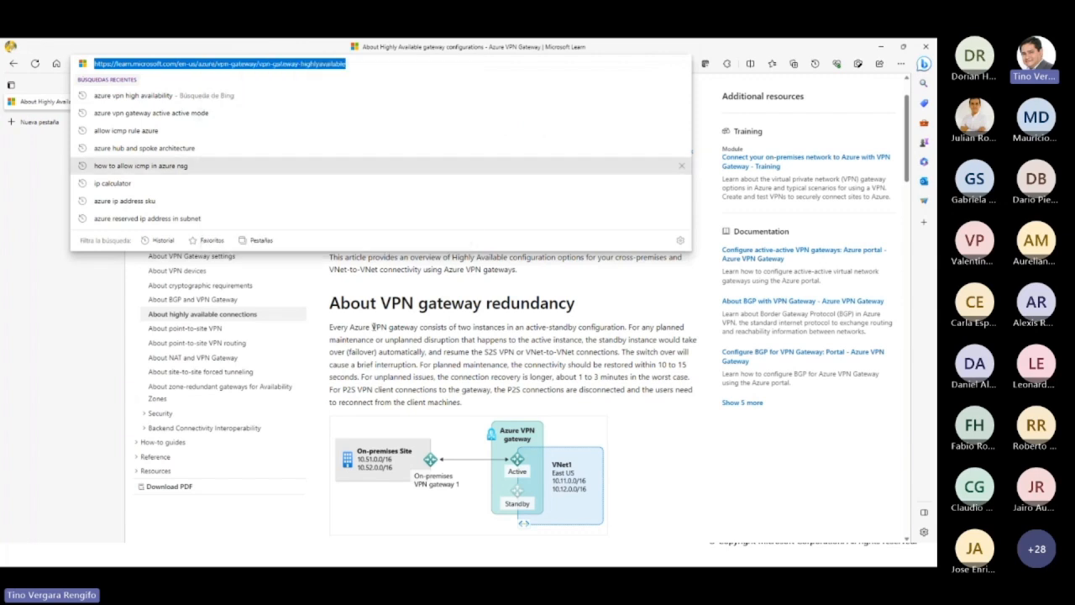
pyautogui.click(374, 327)
pyautogui.click(116, 88)
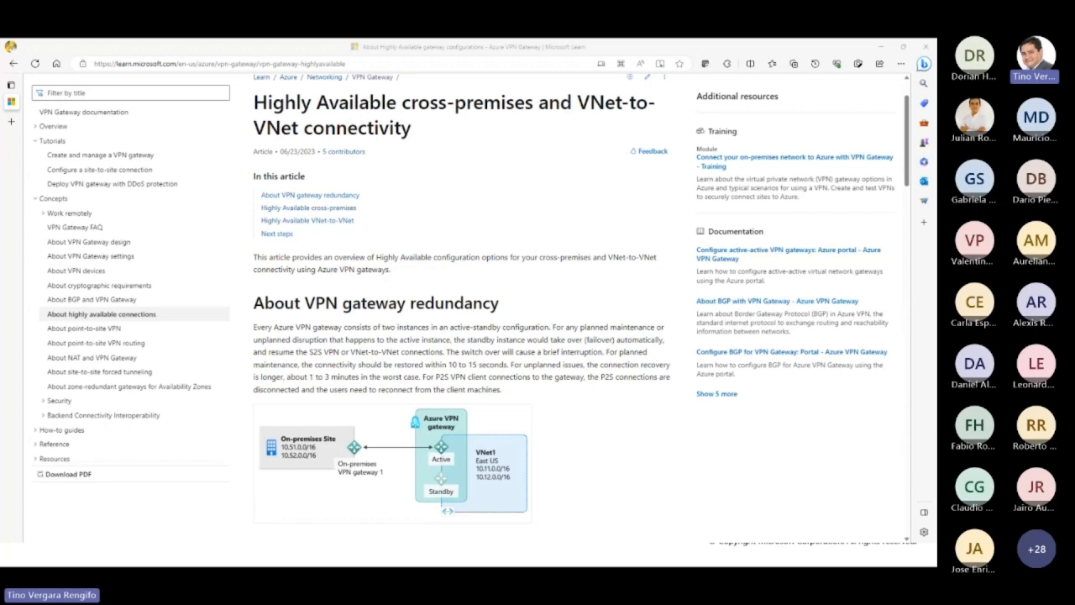
# Step: Examine the article's diagrams for VPN gateway redundancy, multiple on-premises VPN devices and active-active VPN gateways
pyautogui.click(347, 361)
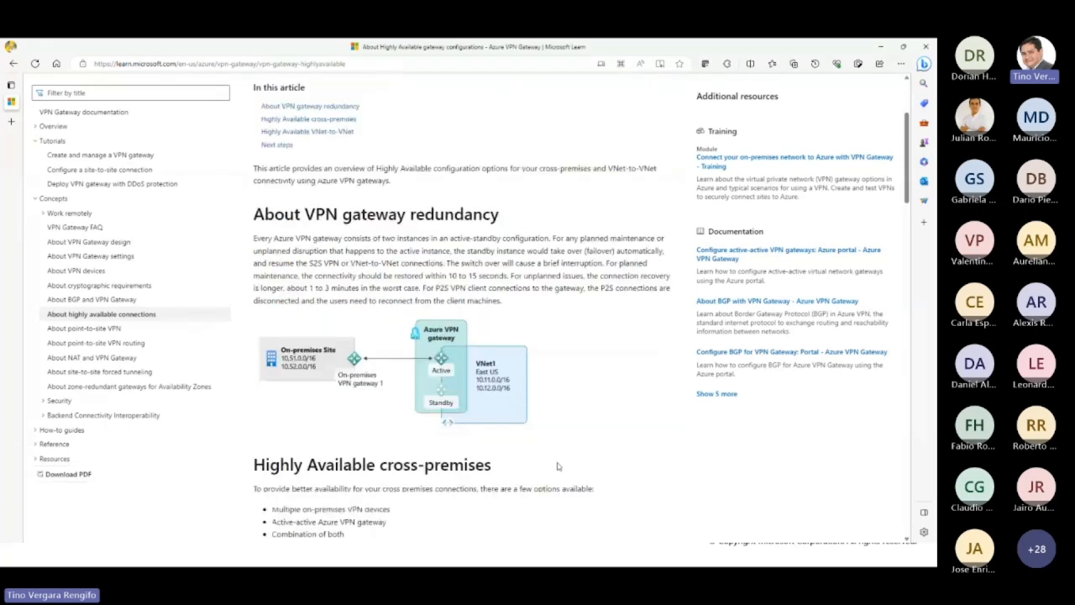
pyautogui.scroll(-3, 557, 466)
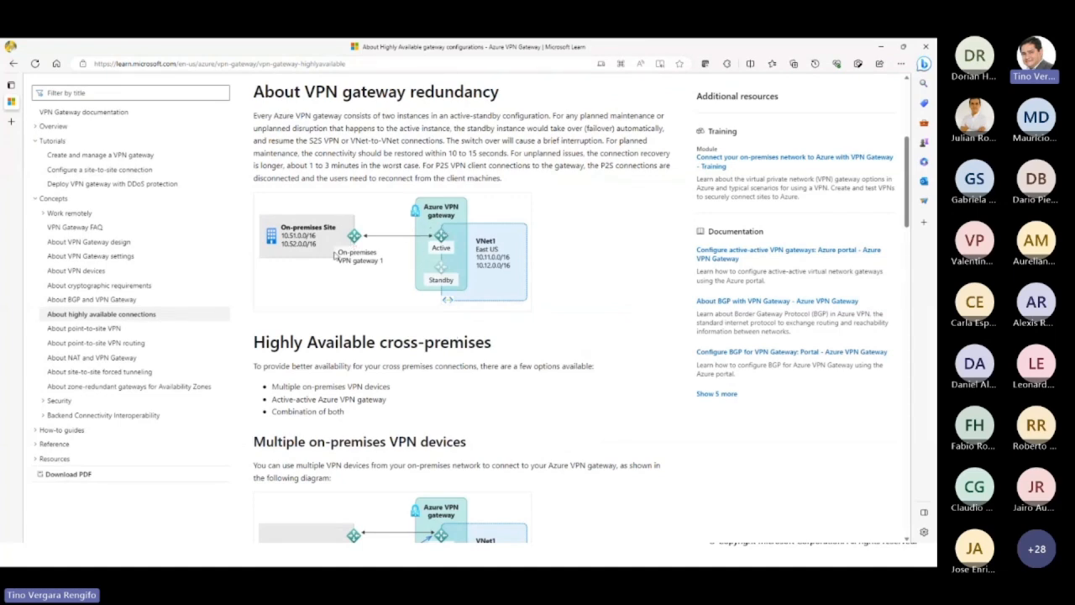
pyautogui.scroll(-3, 448, 325)
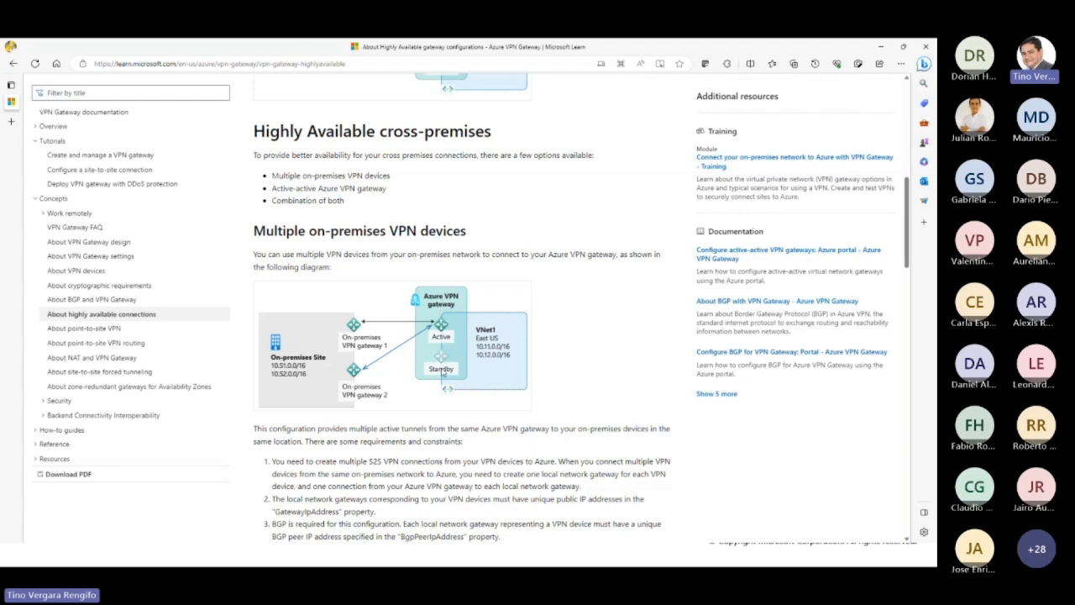
pyautogui.scroll(-3, 444, 372)
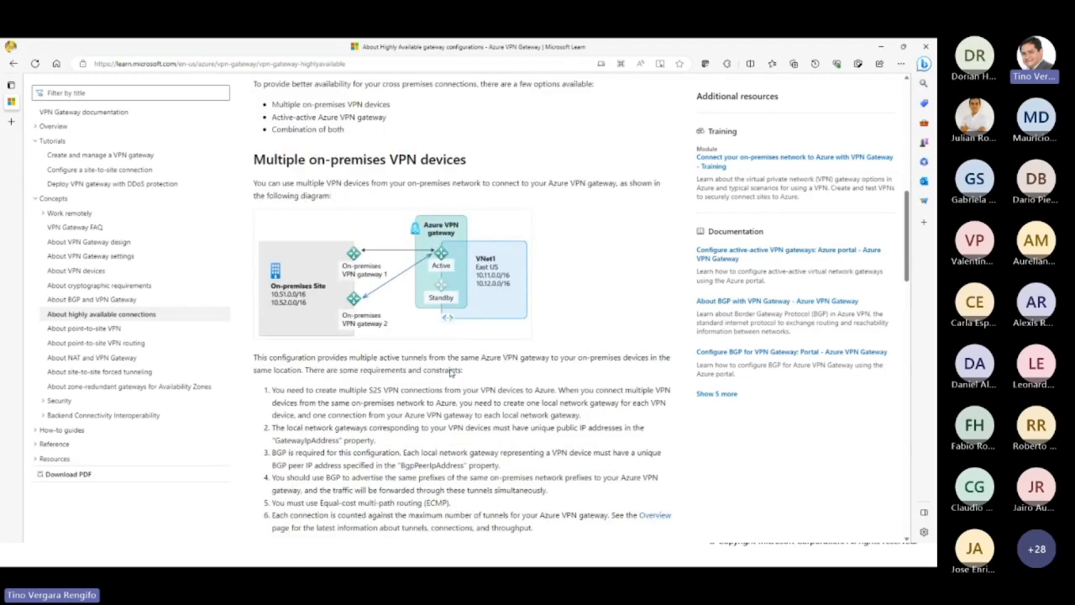
pyautogui.scroll(-4, 451, 369)
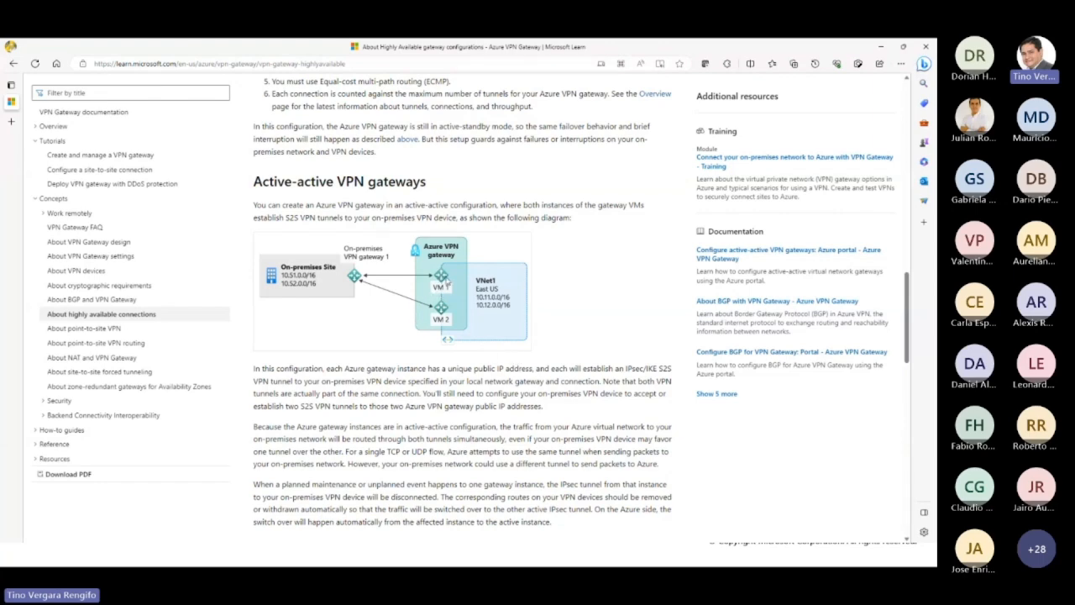
pyautogui.scroll(-3, 453, 351)
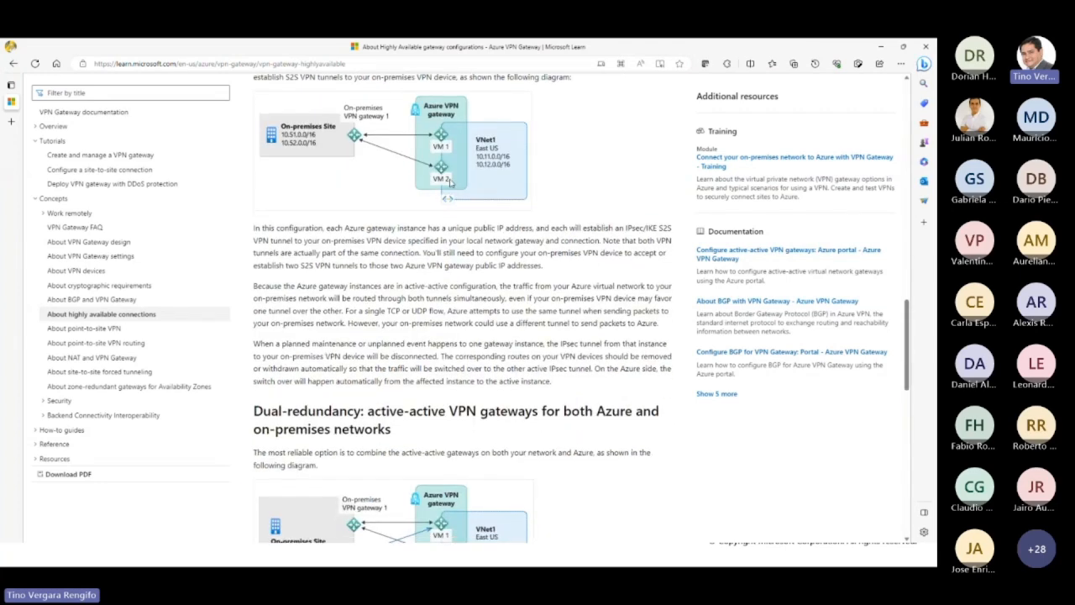
# Step: Compare the article's dual-redundancy topology with the Highly Available VNet-to-VNet topology
pyautogui.scroll(-4, 473, 331)
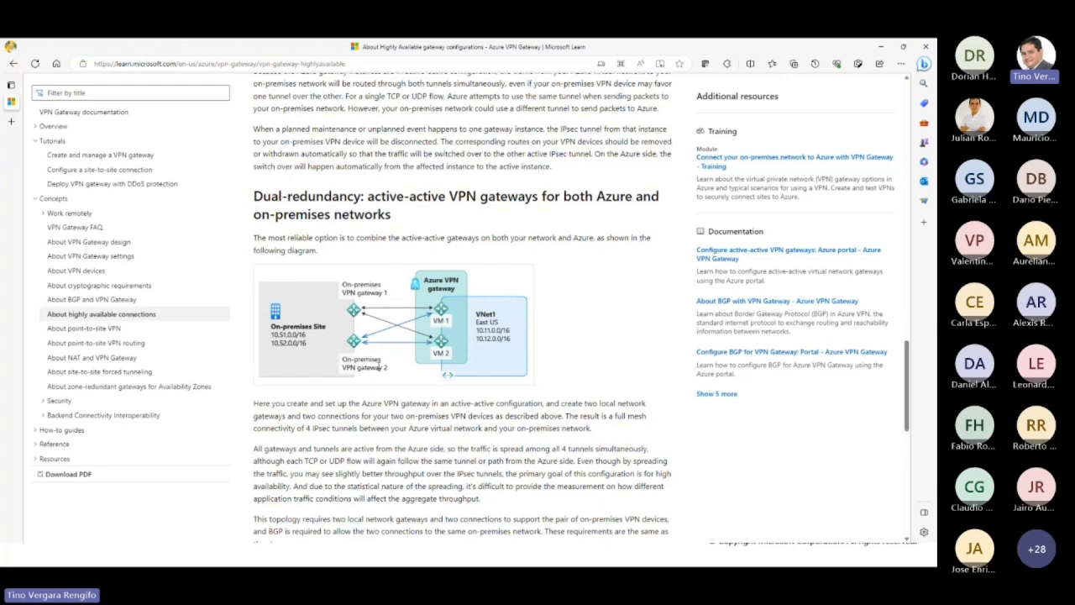
pyautogui.scroll(-5, 378, 365)
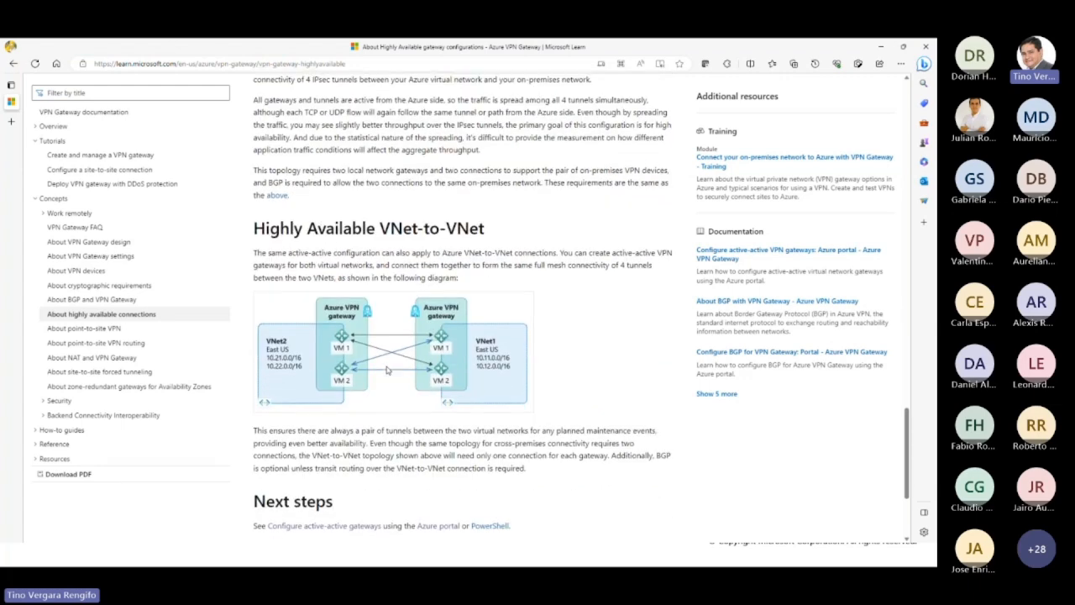
pyautogui.scroll(1, 387, 370)
pyautogui.scroll(3, 387, 371)
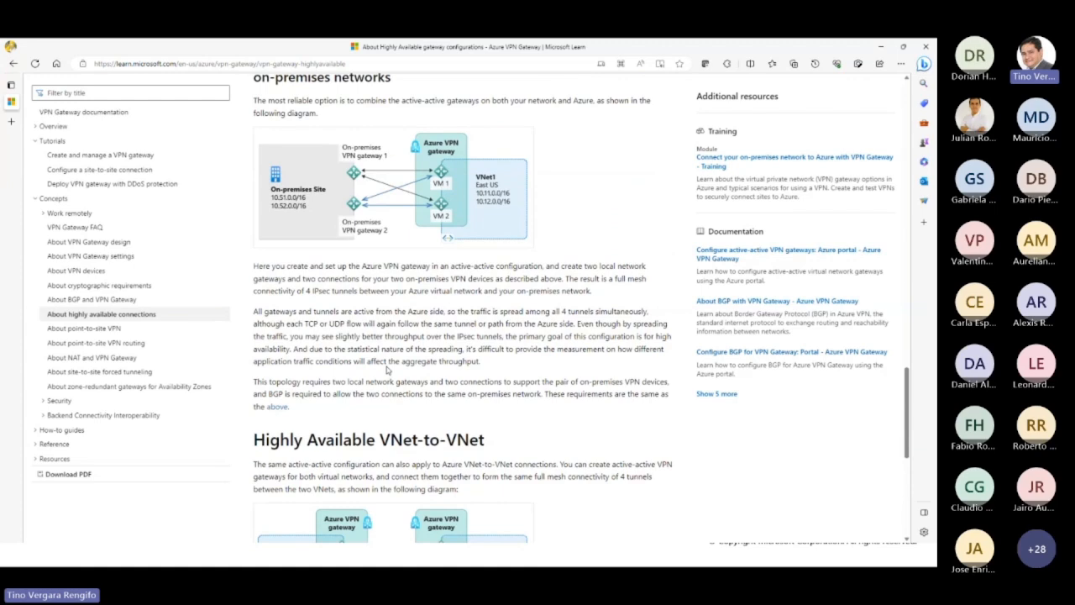
pyautogui.scroll(-2, 387, 370)
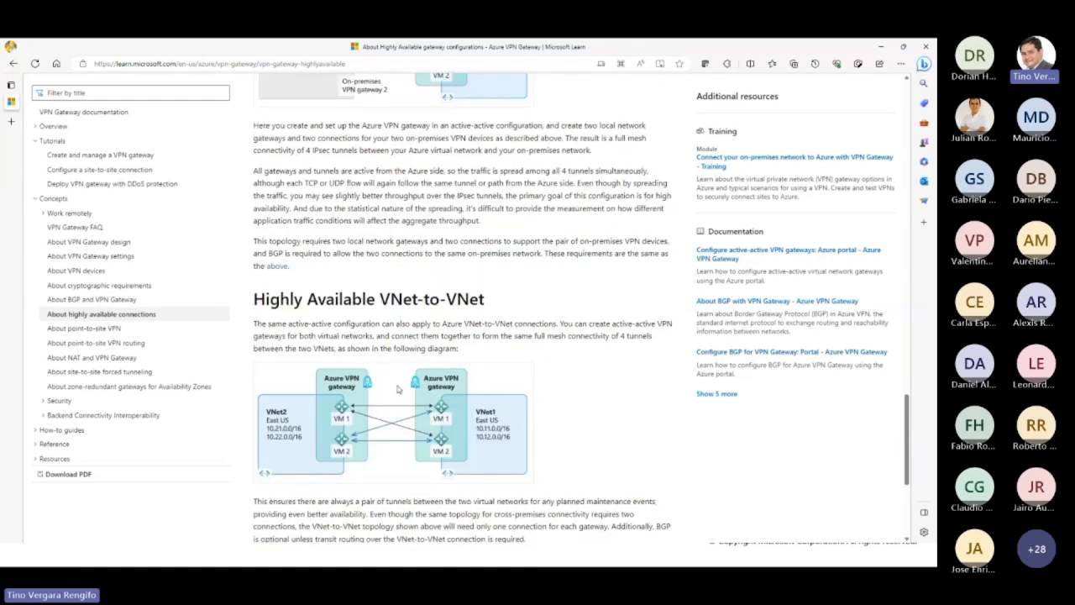
pyautogui.scroll(-1, 440, 425)
pyautogui.scroll(-3, 438, 424)
pyautogui.scroll(7, 436, 424)
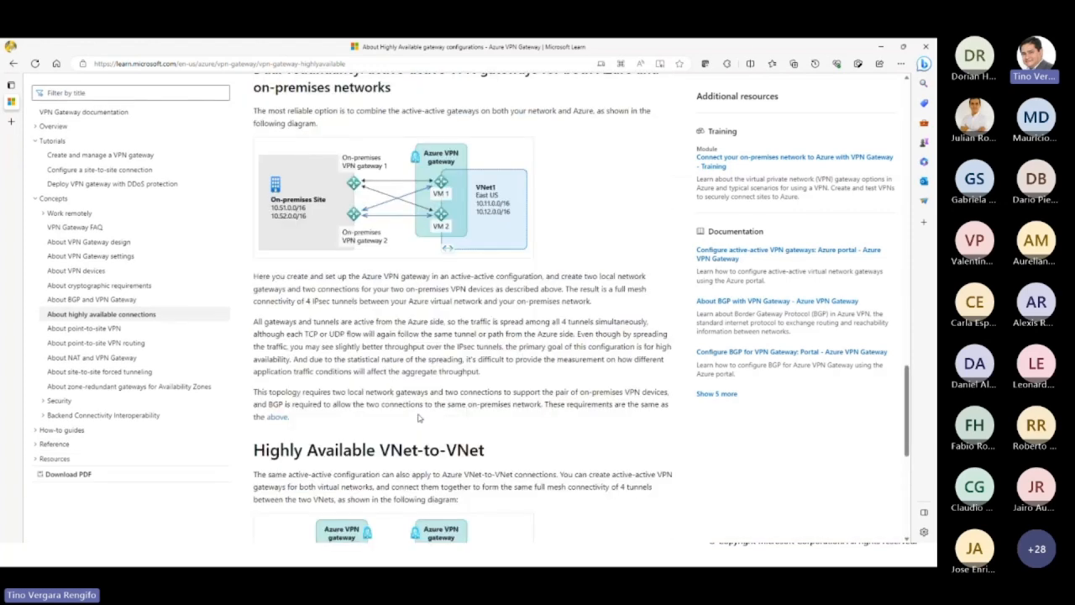
# Step: Return to the Create virtual network gateway form and disable active-active mode
pyautogui.scroll(10, 420, 417)
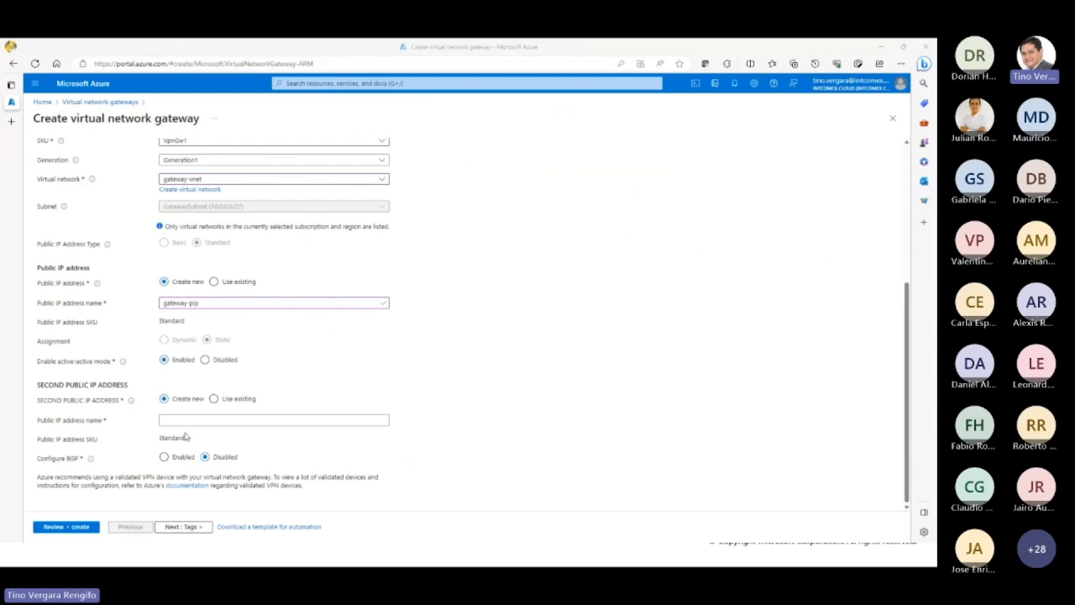
pyautogui.click(205, 361)
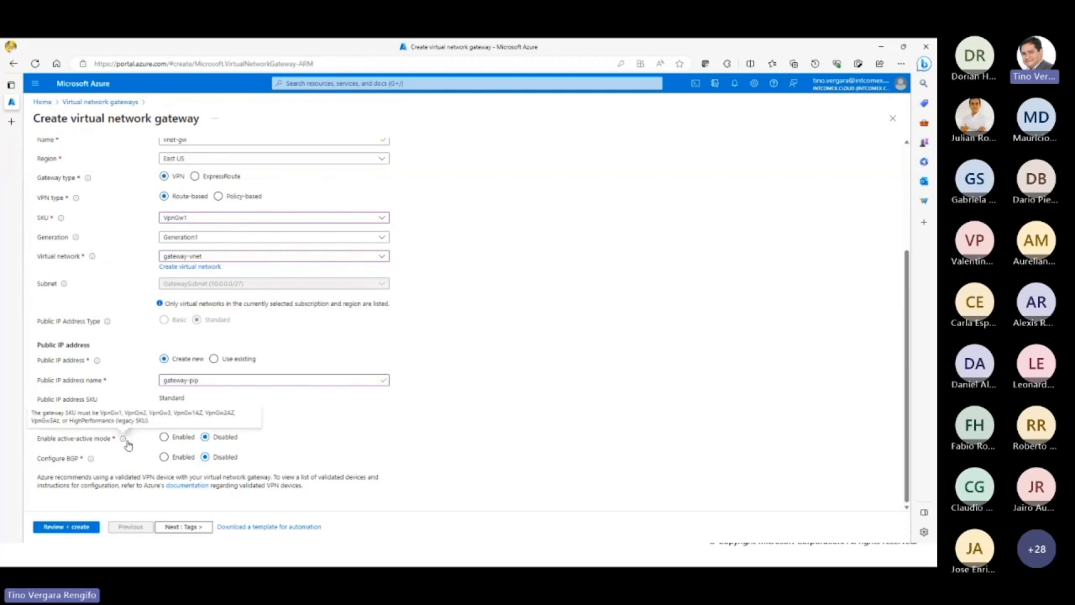
# Step: Enable BGP to view its autonomous system number and custom peer address settings, and set it back to disabled
pyautogui.moveTo(55, 459); pyautogui.dragTo(81, 459)
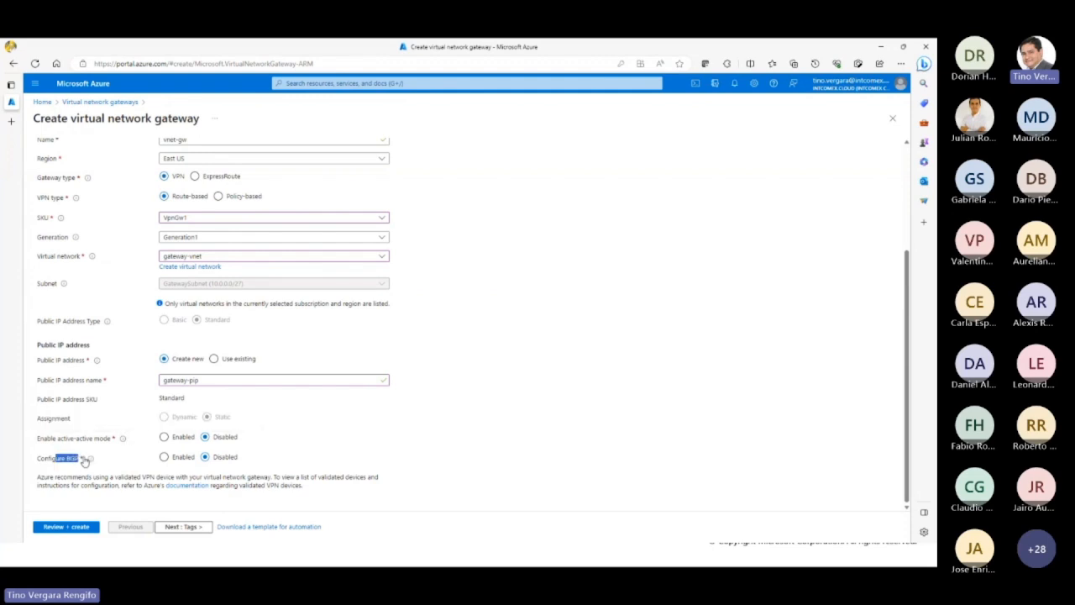
pyautogui.click(290, 454)
pyautogui.click(178, 457)
pyautogui.scroll(-1, 293, 450)
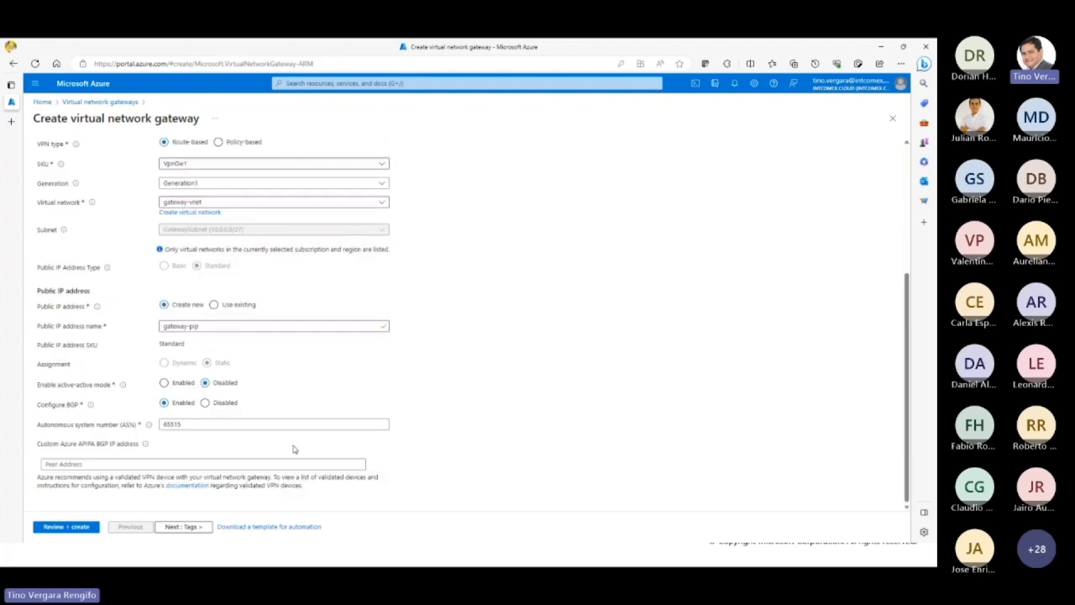
pyautogui.click(207, 403)
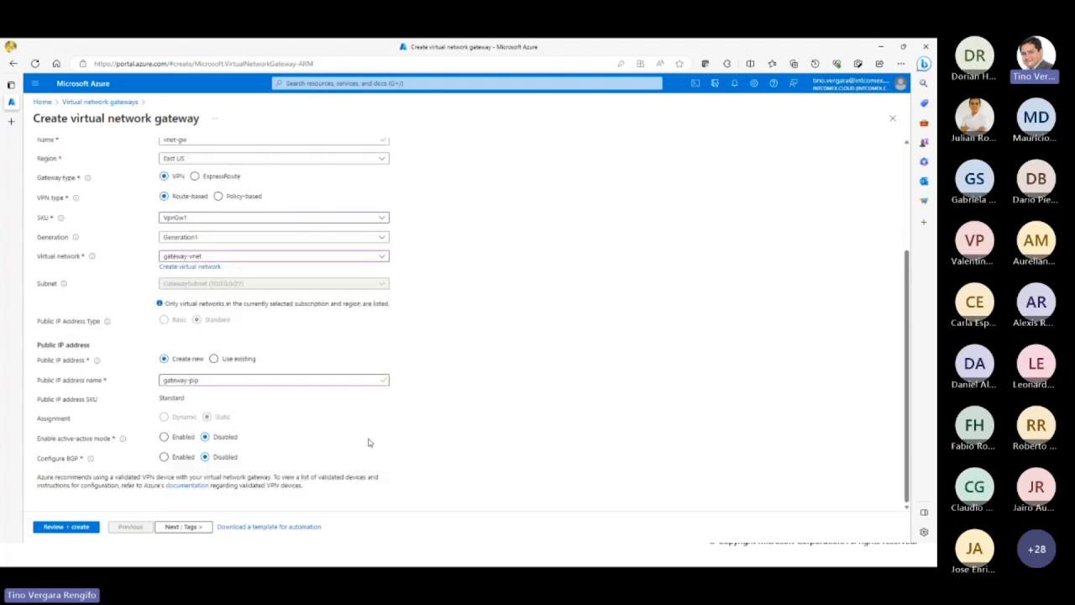
# Step: Leave the tags empty, validate the gateway configuration and create the virtual network gateway
pyautogui.scroll(3, 279, 430)
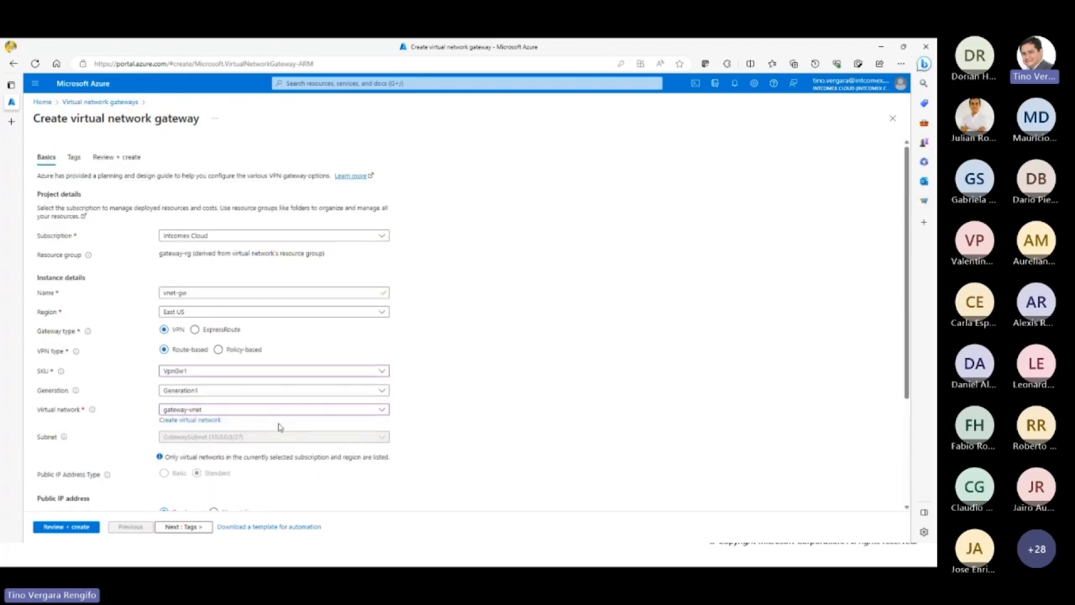
pyautogui.click(172, 528)
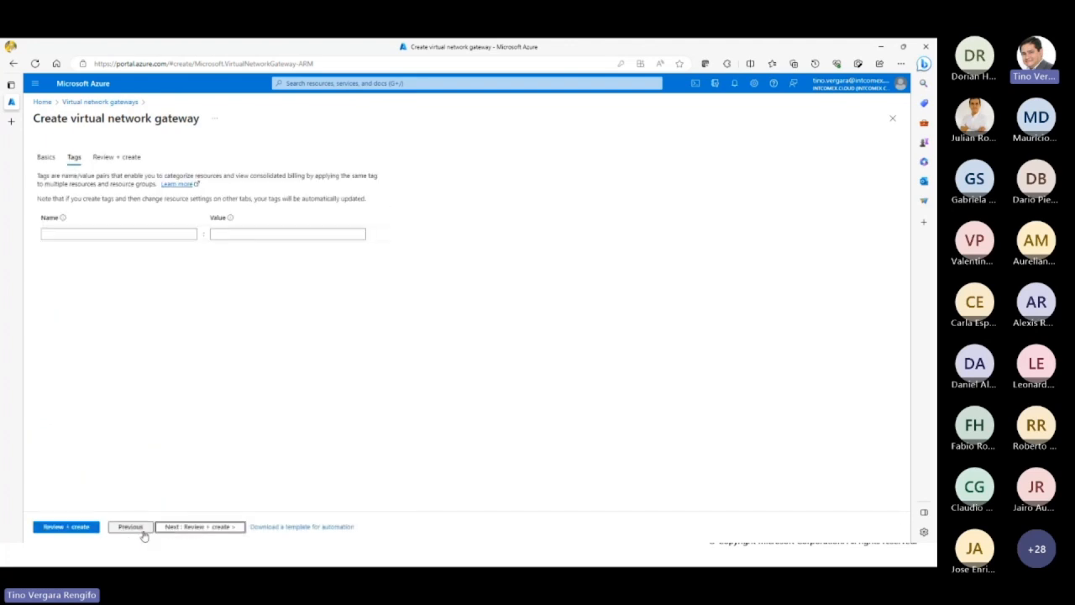
pyautogui.click(96, 526)
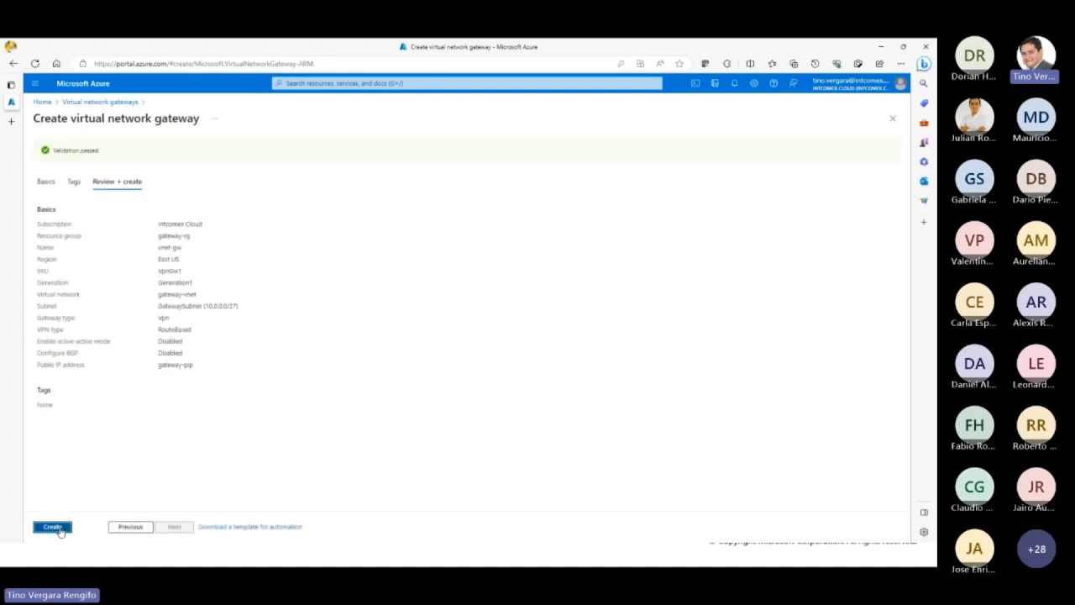
pyautogui.click(60, 528)
# Step: Restore the browser window from full size and move it off the Create Site-to-Site VPN Connections slide
pyautogui.doubleClick(247, 48)
pyautogui.moveTo(638, 114); pyautogui.dragTo(935, 114)
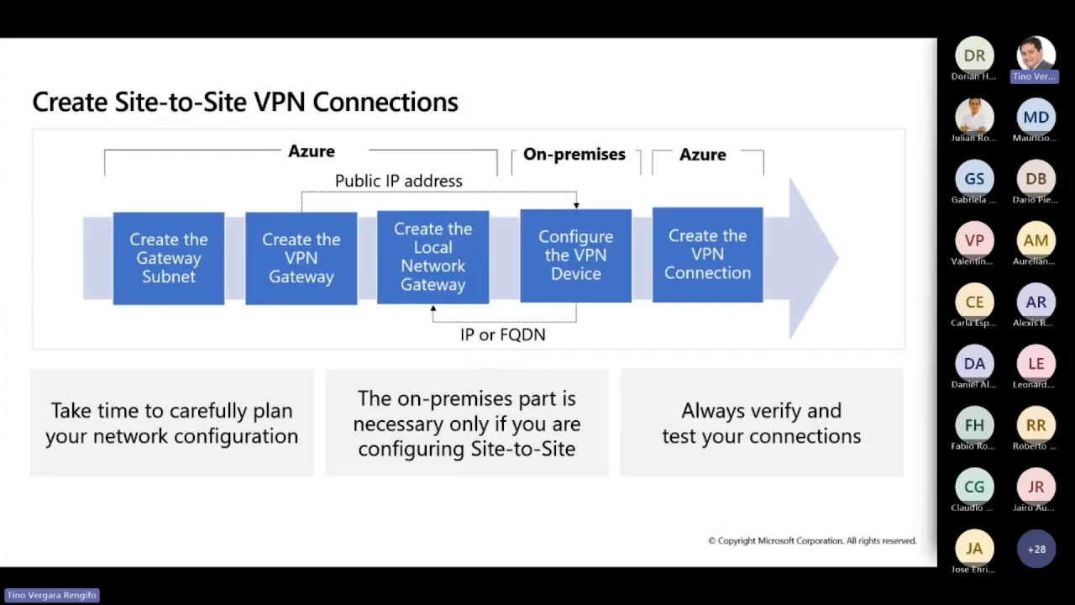
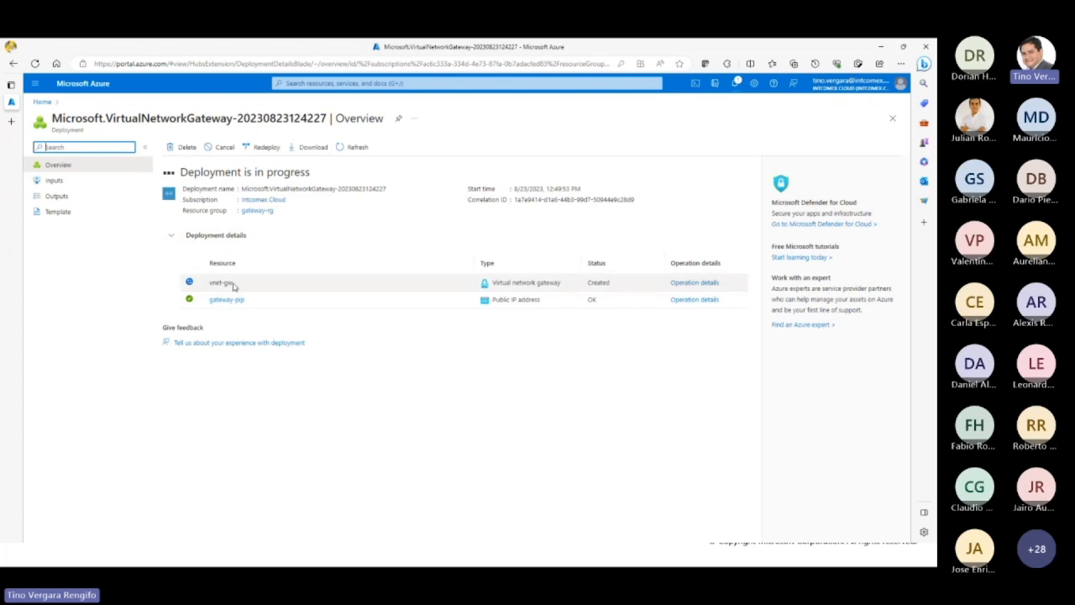
# Step: Return to the portal home, find the Local network gateways service with the search "local" and start creating a local network gateway
pyautogui.click(43, 102)
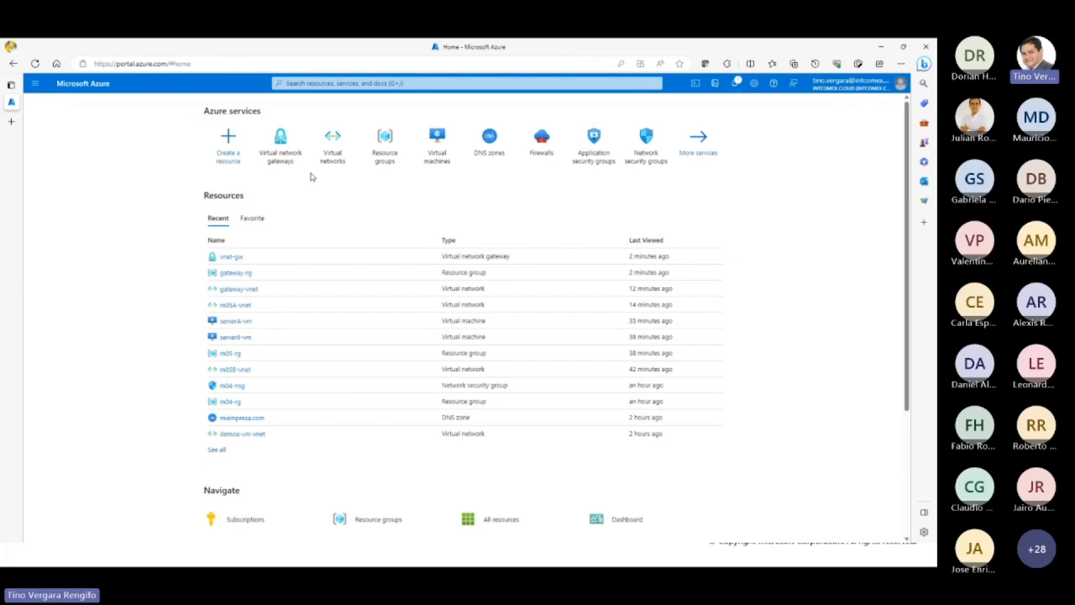
pyautogui.click(361, 84)
pyautogui.write('local')
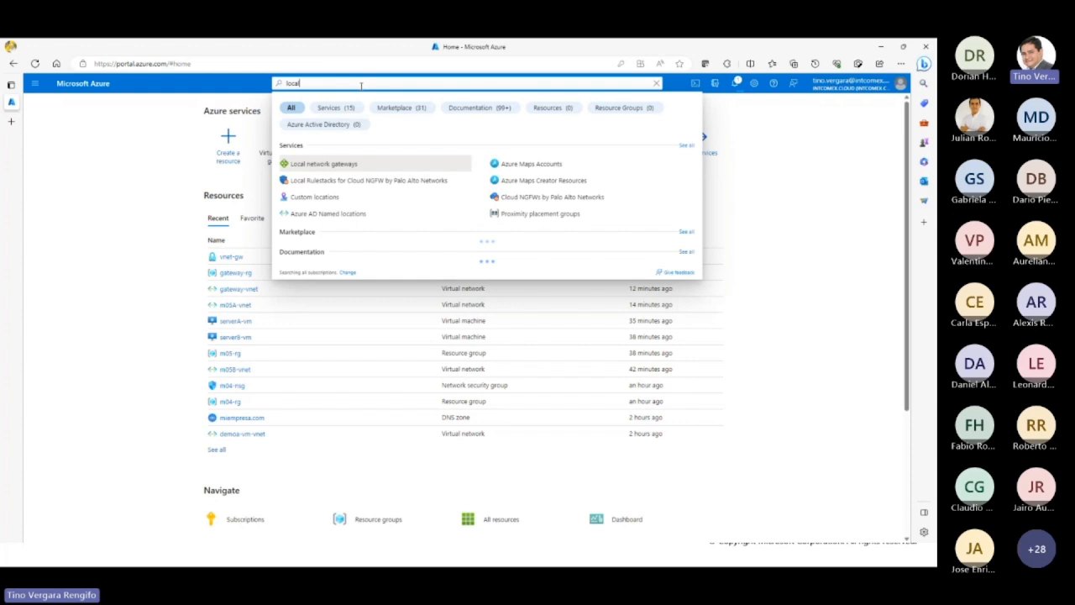
pyautogui.click(351, 167)
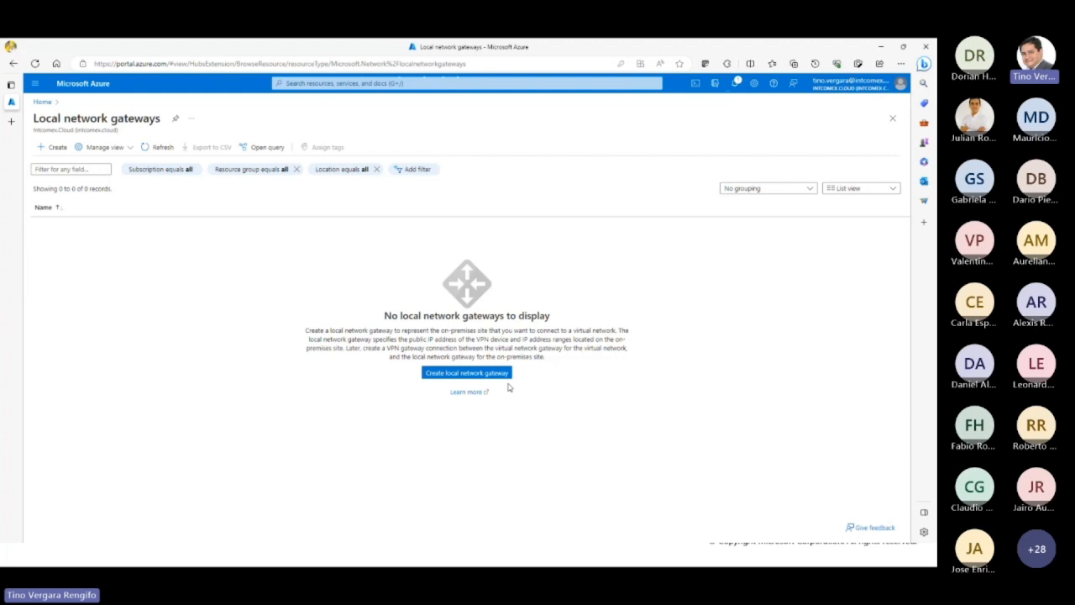
pyautogui.click(474, 380)
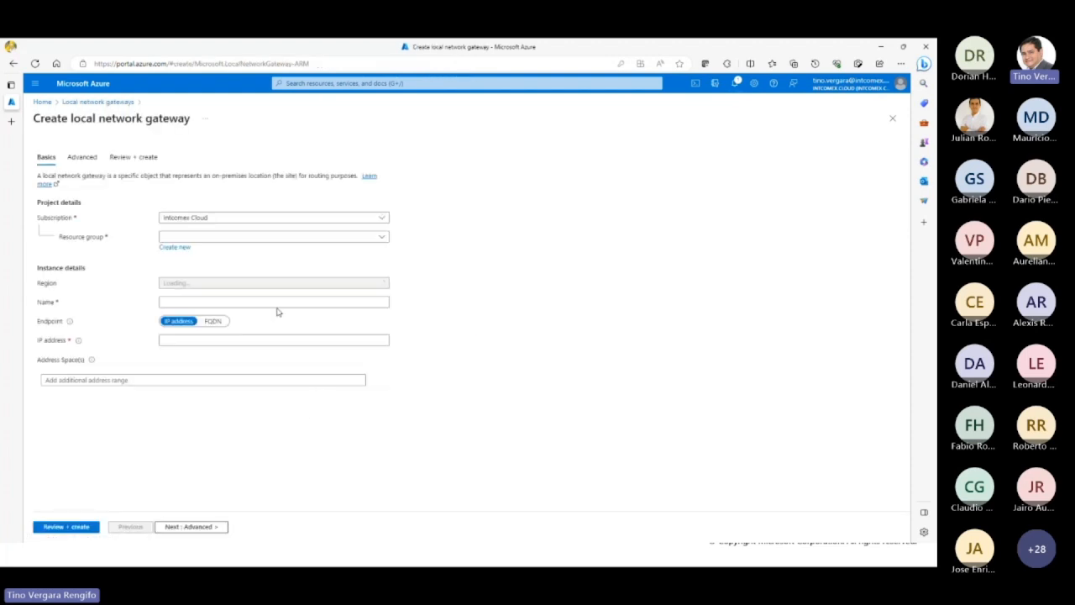
# Step: Assign the local network gateway to resource group gateway-rg and name it local01-lngw
pyautogui.click(220, 237)
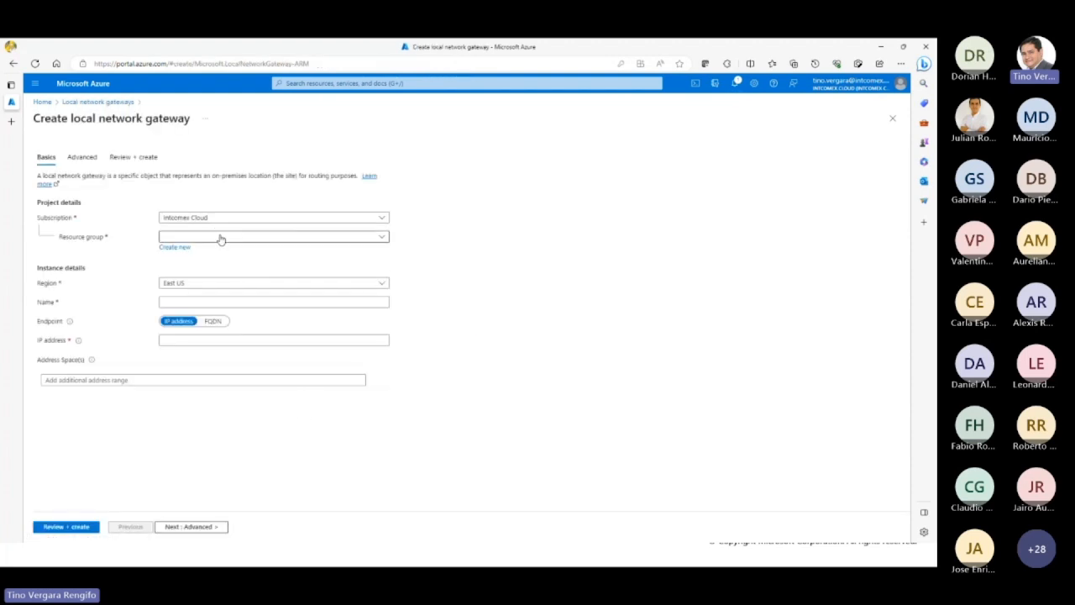
pyautogui.click(209, 271)
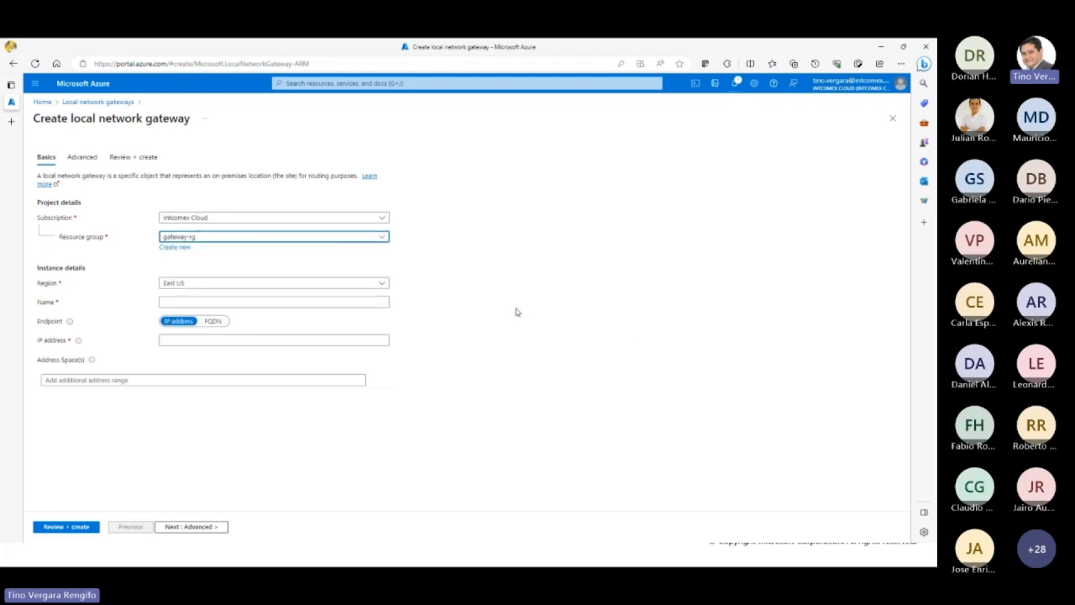
pyautogui.click(194, 302)
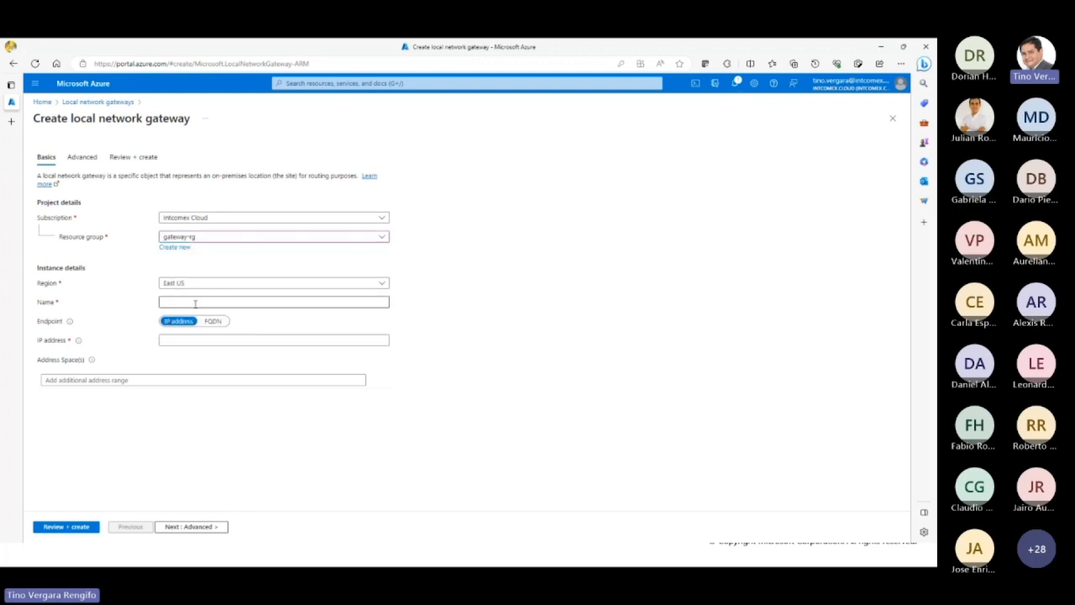
pyautogui.click(198, 300)
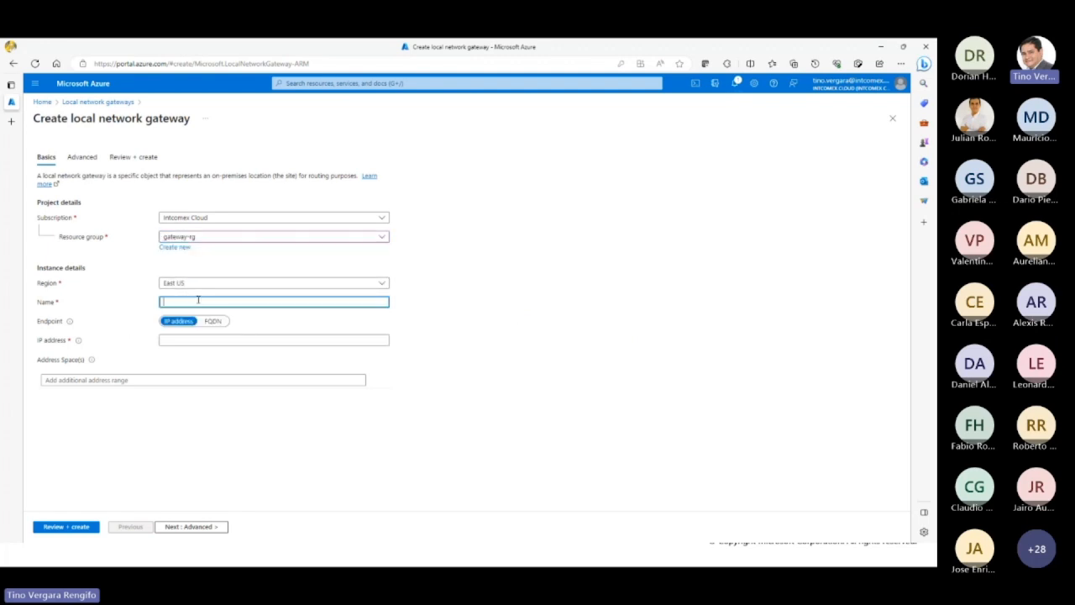
pyautogui.write('local01')
pyautogui.write('-lngw')
pyautogui.hotkey('ctrl', 'a')
# Step: Briefly switch the endpoint to FQDN, set it back to IP address and enter 1.2.3.4 as the address
pyautogui.click(217, 323)
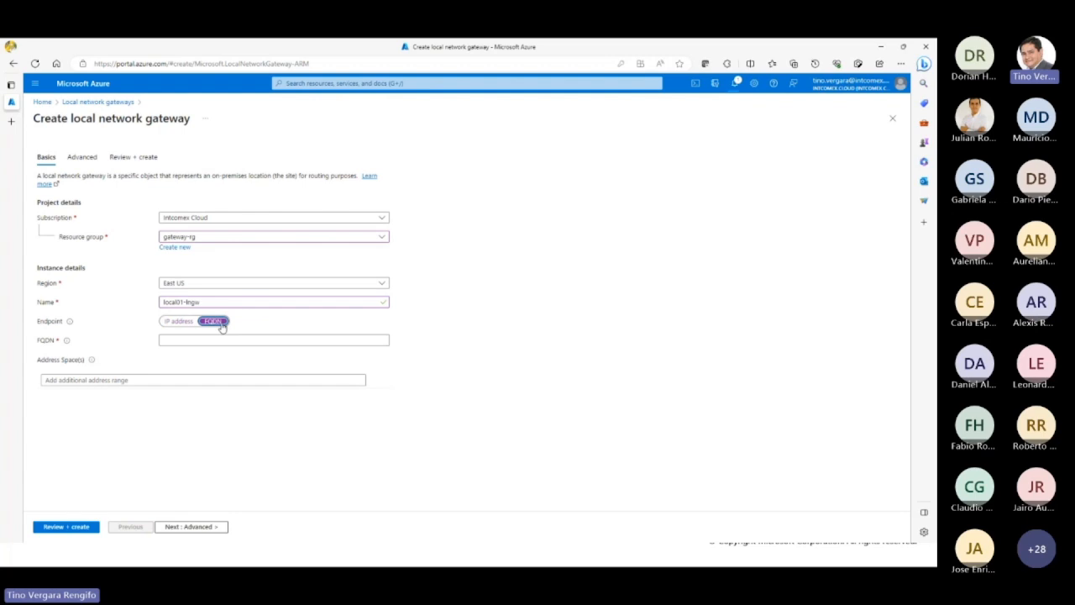
pyautogui.click(179, 322)
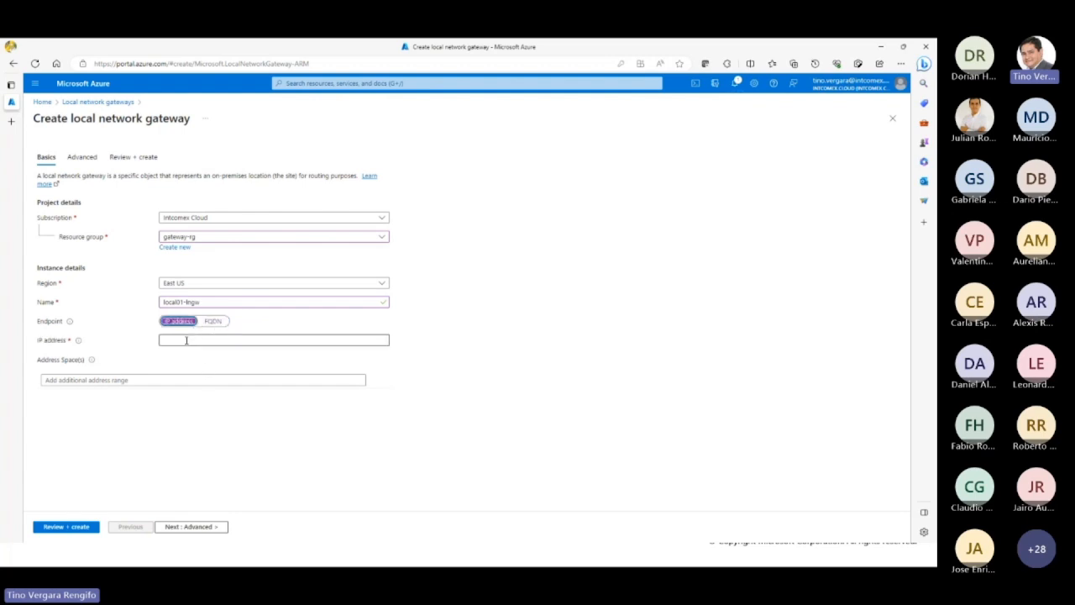
pyautogui.click(186, 340)
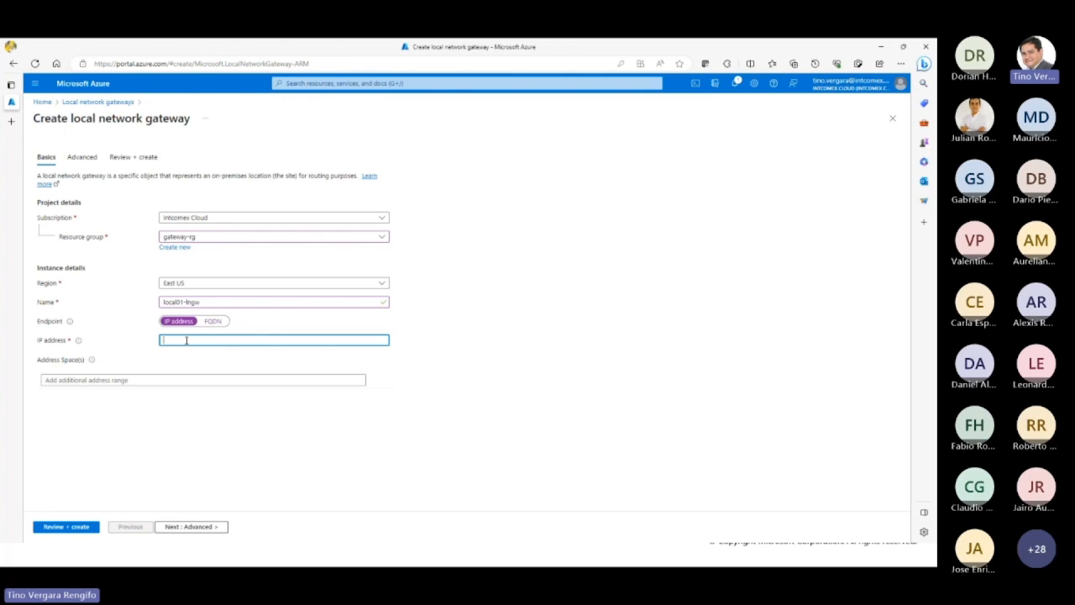
pyautogui.write('1.2.3.4')
pyautogui.moveTo(90, 361)
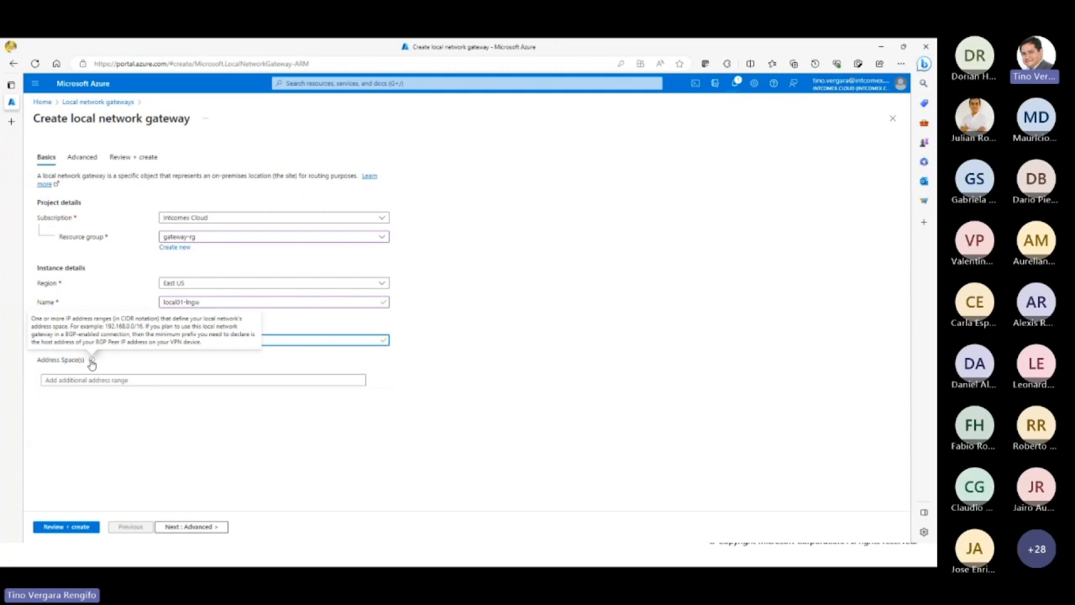
# Step: Open the portal home in a second browser tab and sign in with the already connected work account
pyautogui.middleClick(40, 103)
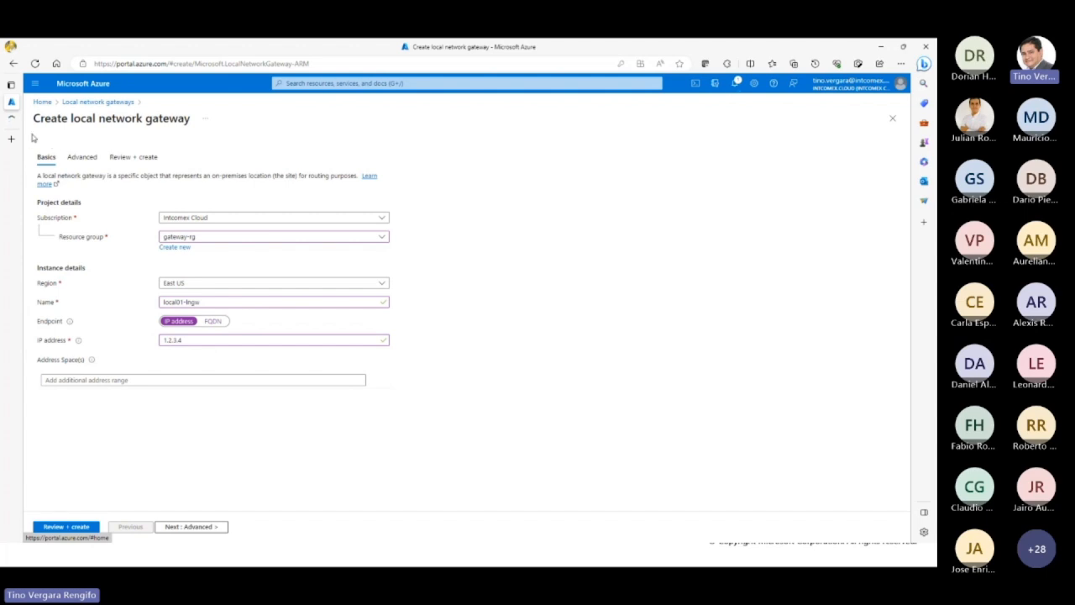
pyautogui.click(116, 383)
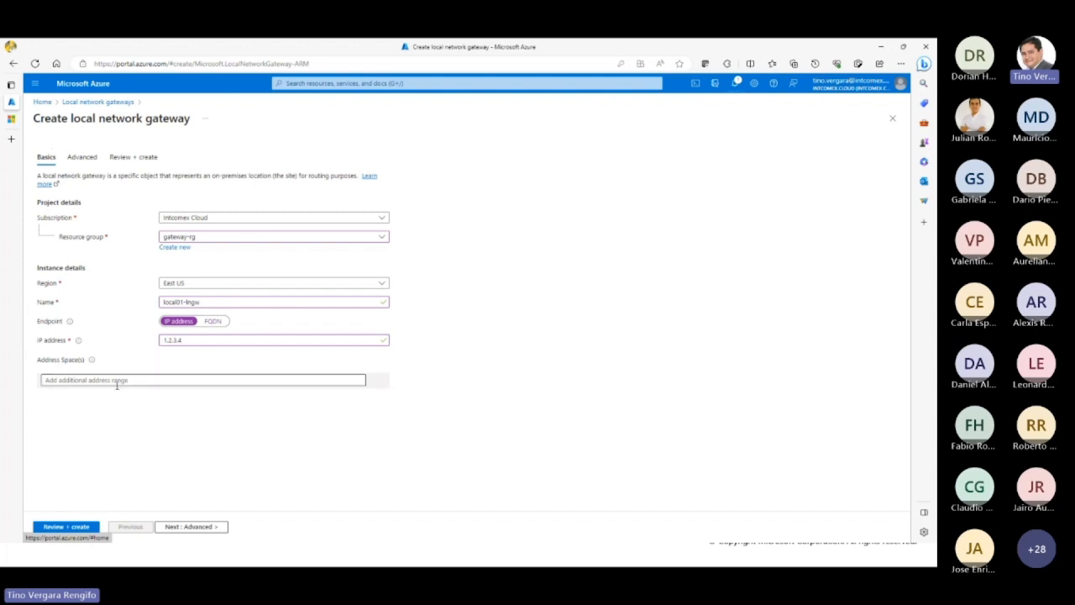
pyautogui.click(11, 119)
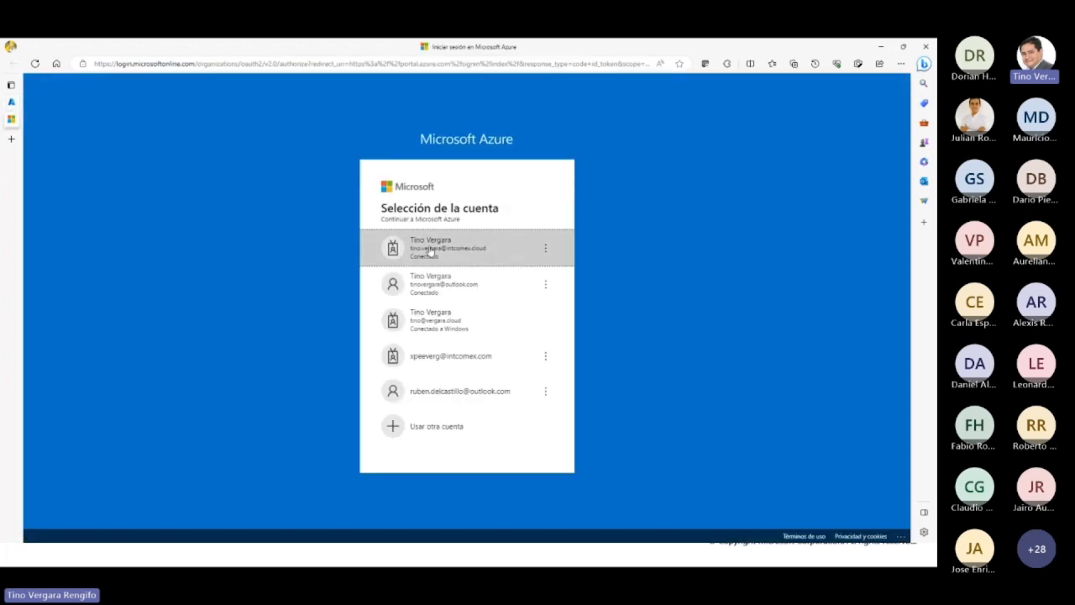
pyautogui.click(453, 262)
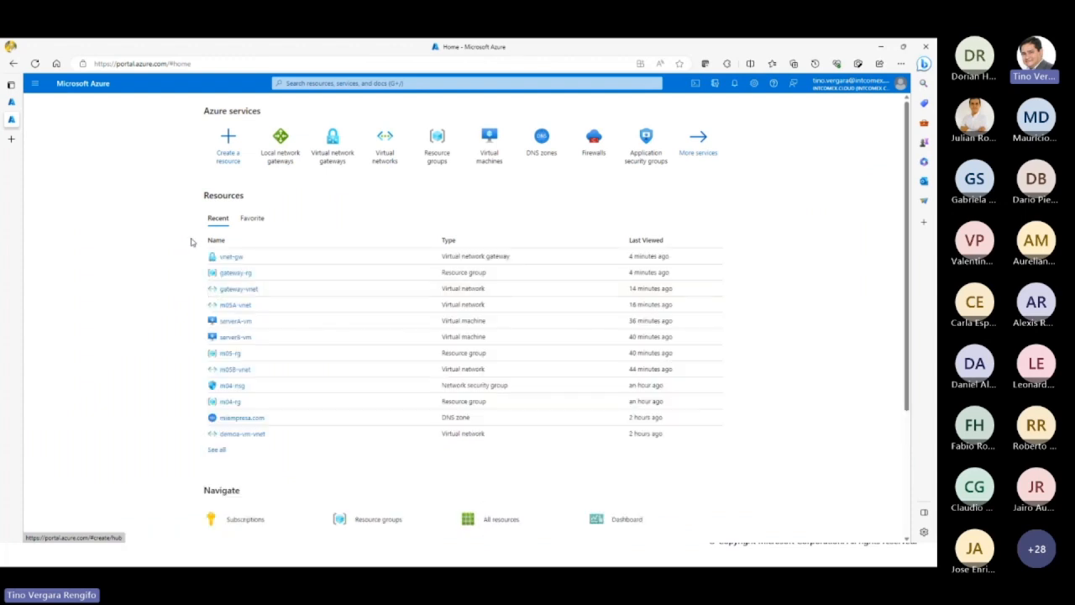
# Step: Open the vnet-gw overview, return home and examine the address space of the gateway-vnet virtual network
pyautogui.click(232, 257)
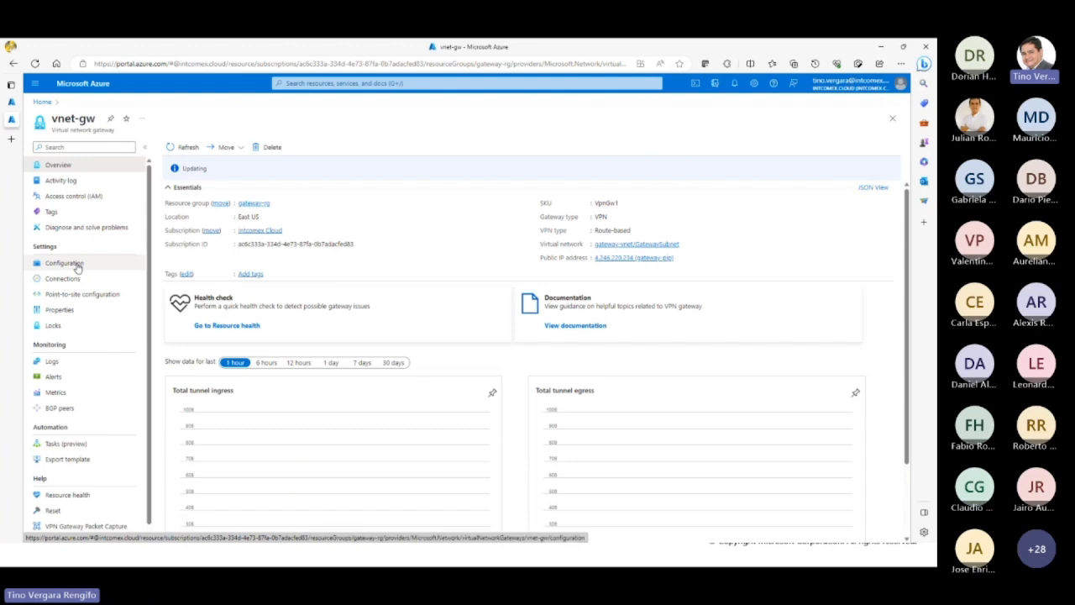
pyautogui.click(42, 102)
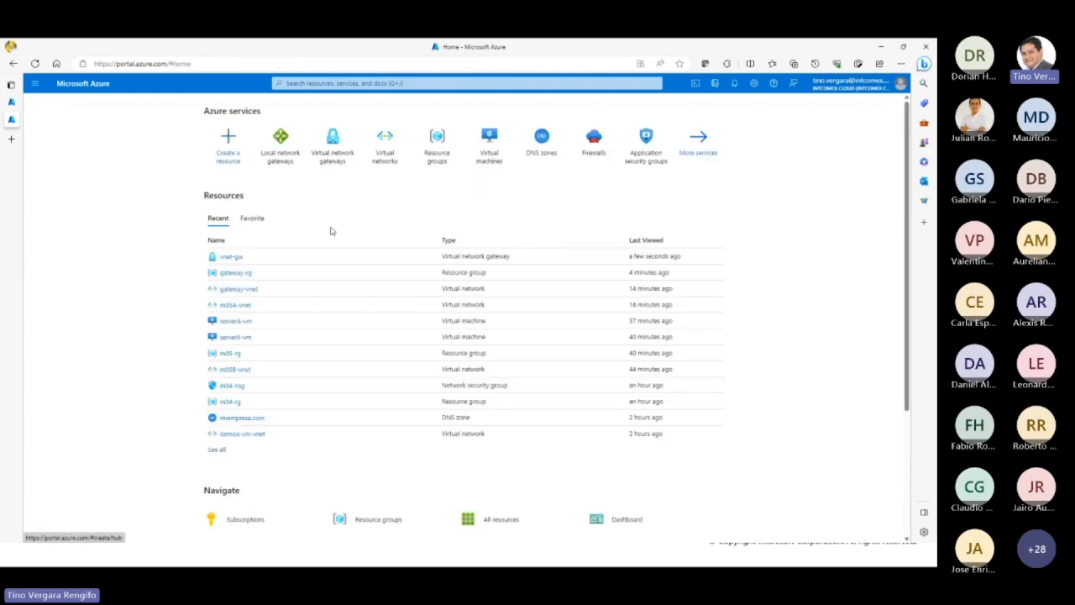
pyautogui.click(239, 289)
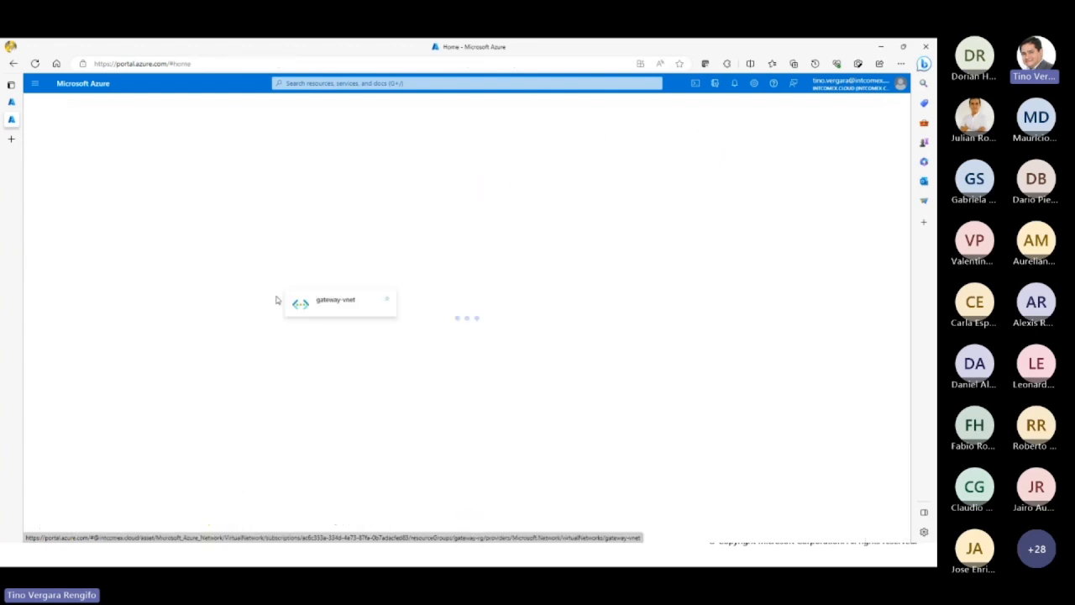
pyautogui.click(80, 263)
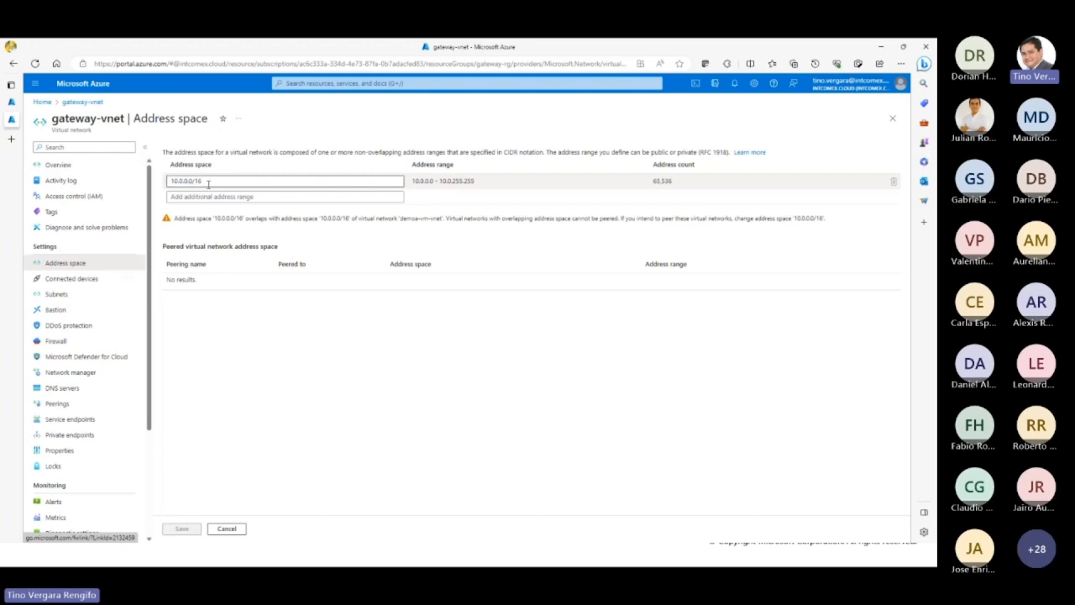
# Step: Return to the Create local network gateway form and add the address space 192.168.0.0/16
pyautogui.click(11, 103)
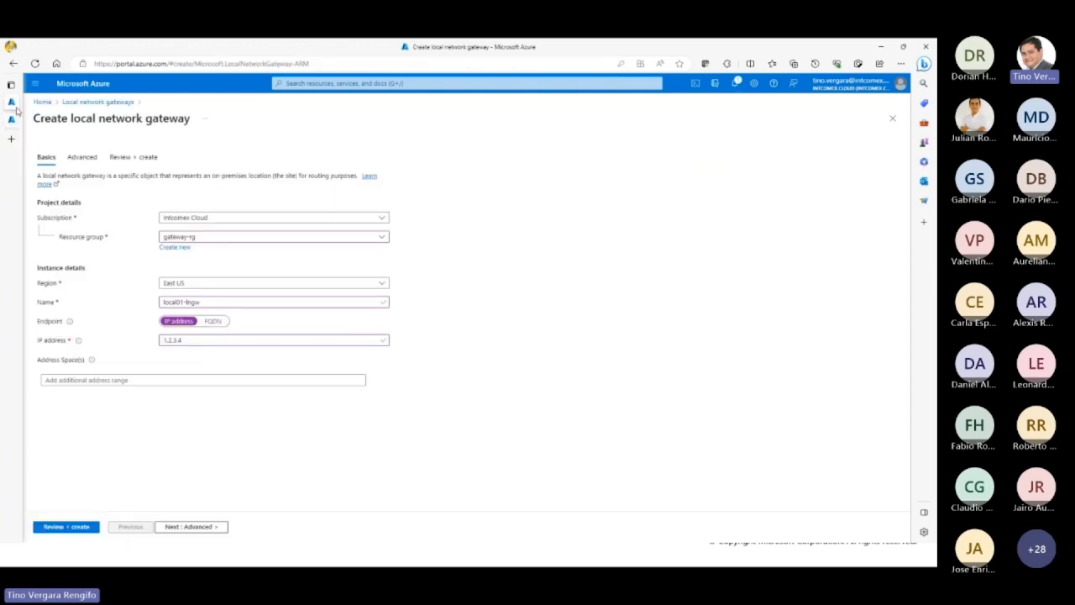
pyautogui.click(190, 380)
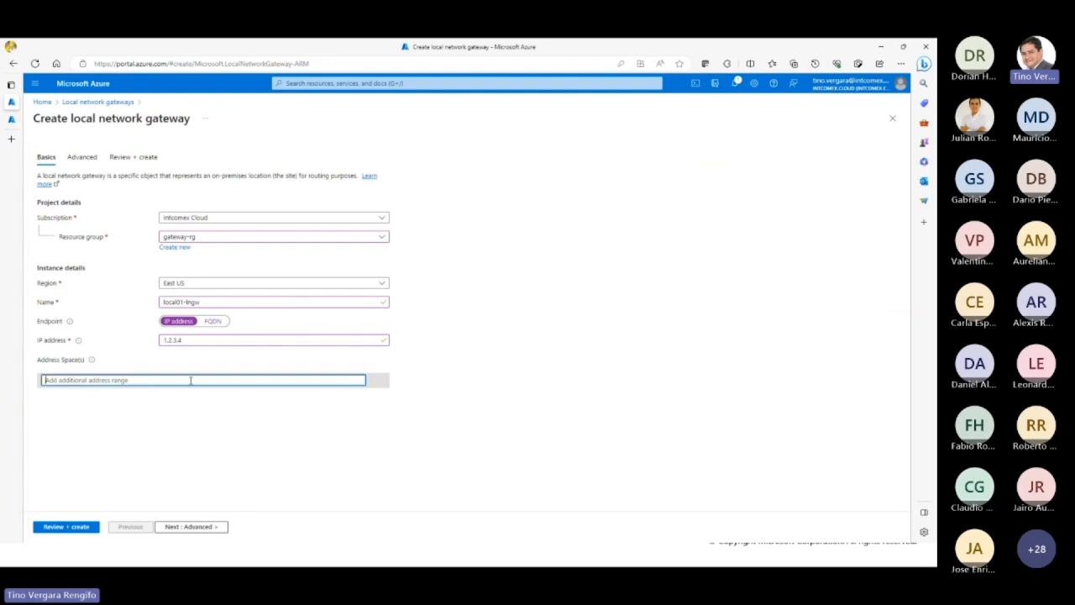
pyautogui.write('192.168')
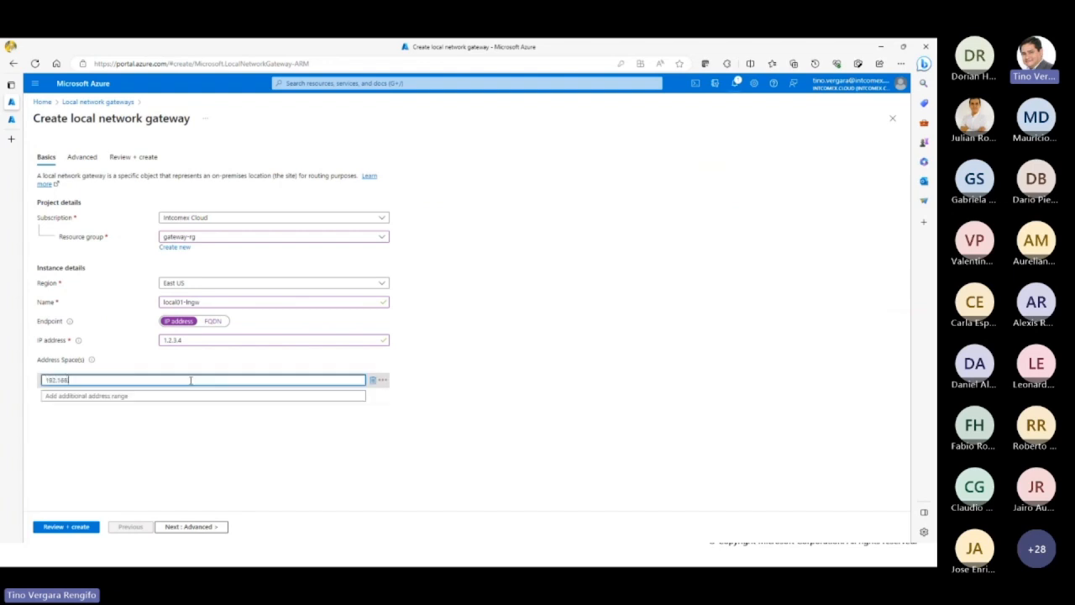
pyautogui.write('.1')
pyautogui.write('0.0')
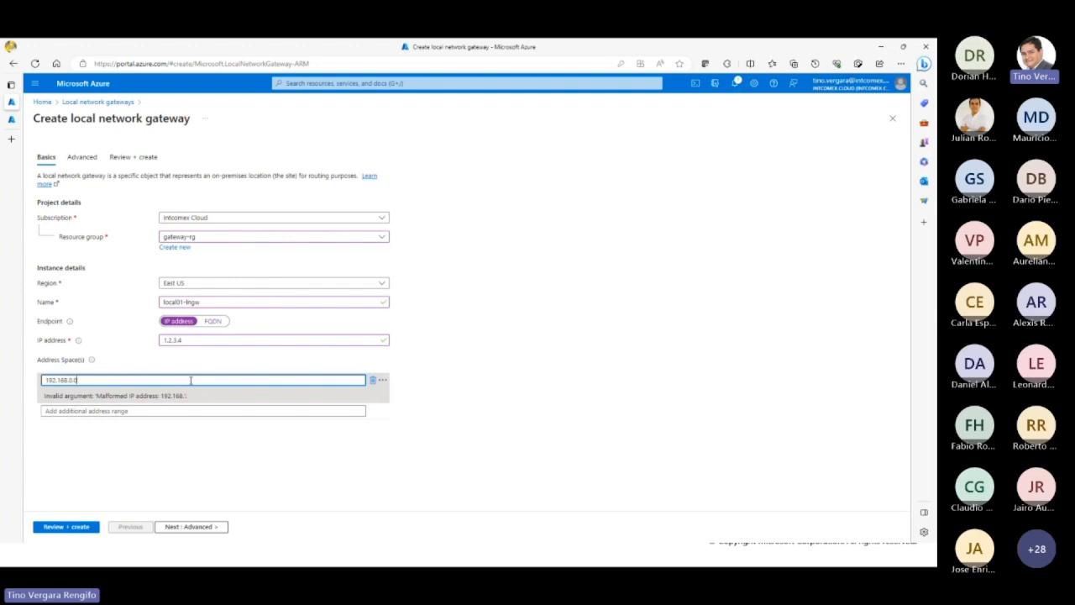
pyautogui.write('/16')
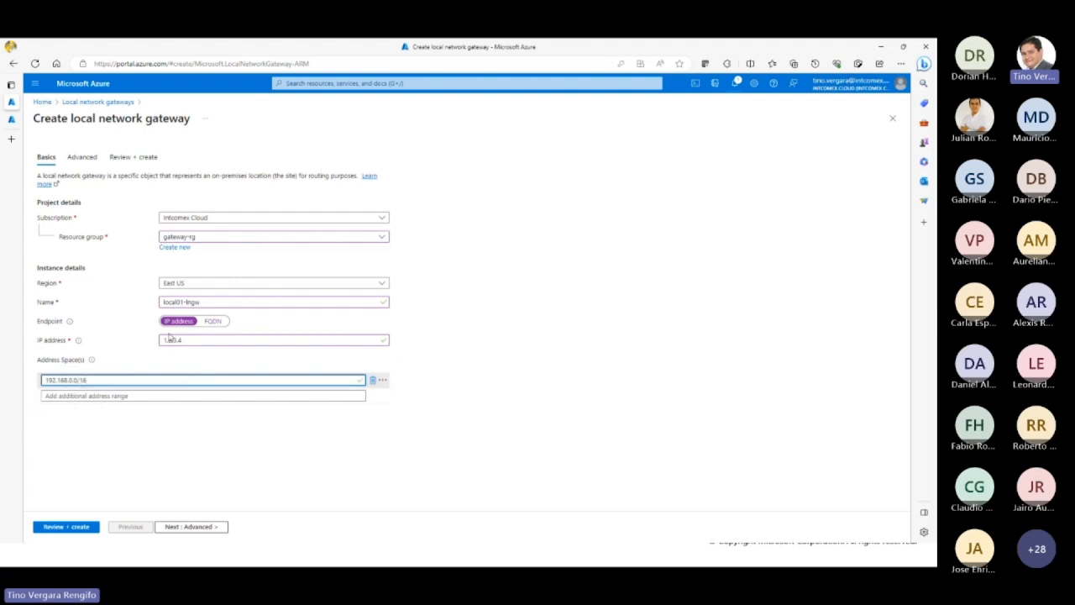
pyautogui.click(225, 436)
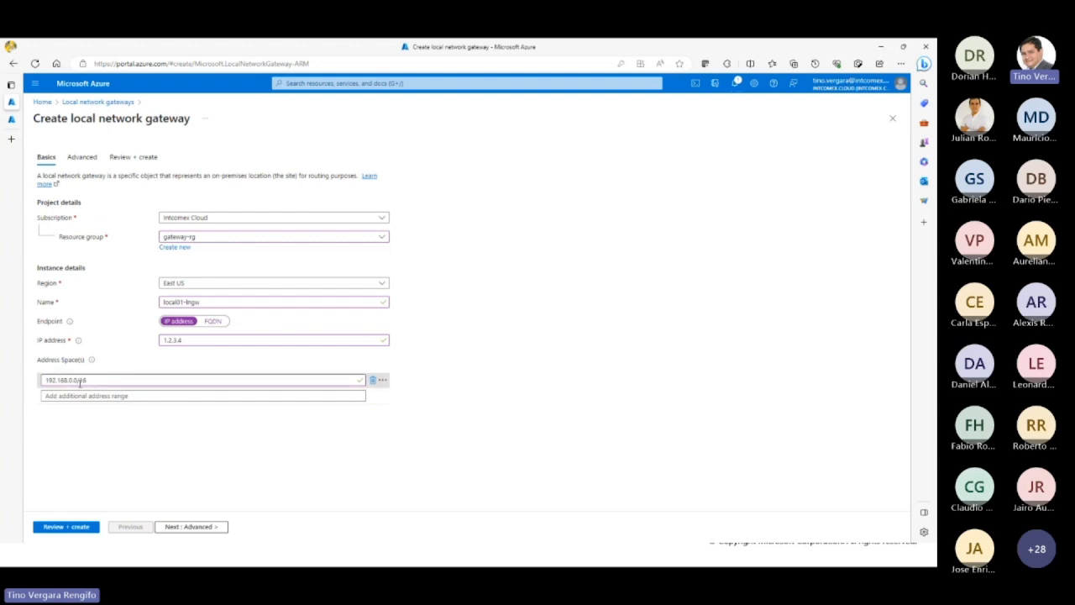
pyautogui.moveTo(92, 379); pyautogui.dragTo(37, 383)
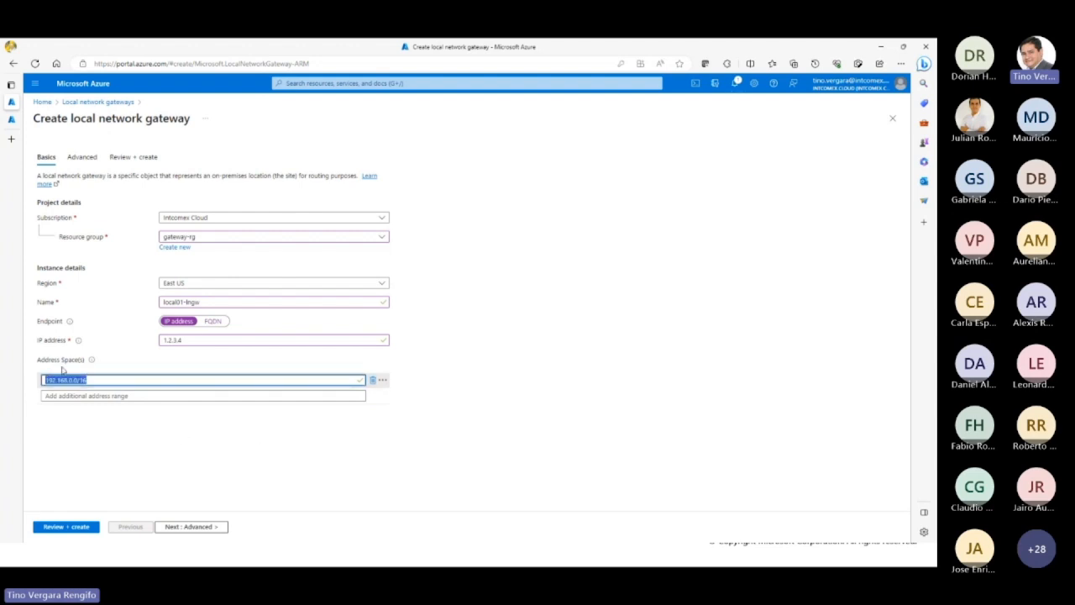
pyautogui.click(95, 397)
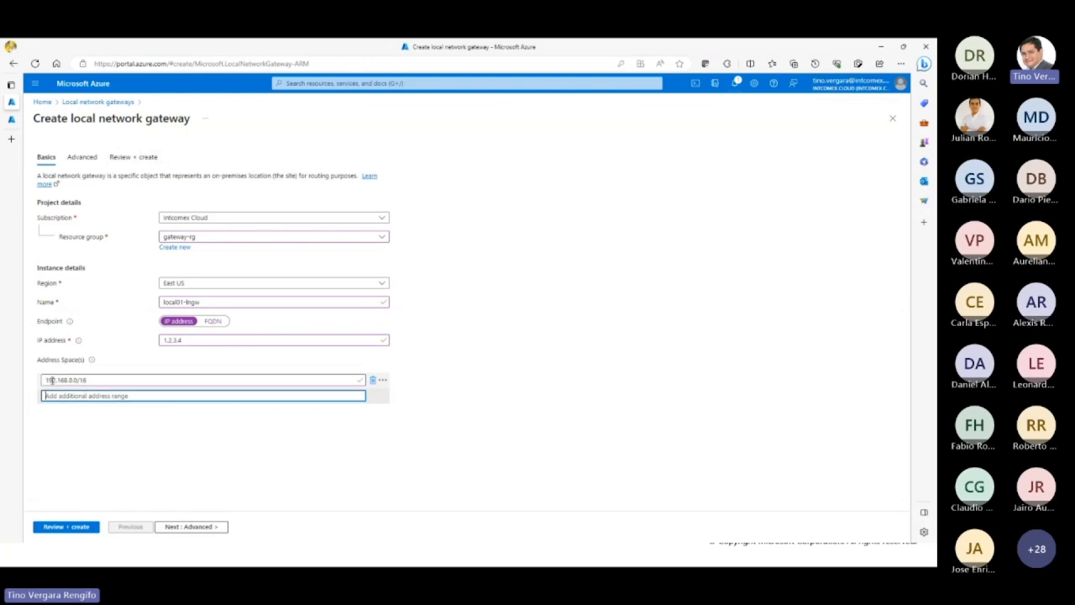
pyautogui.doubleClick(181, 342)
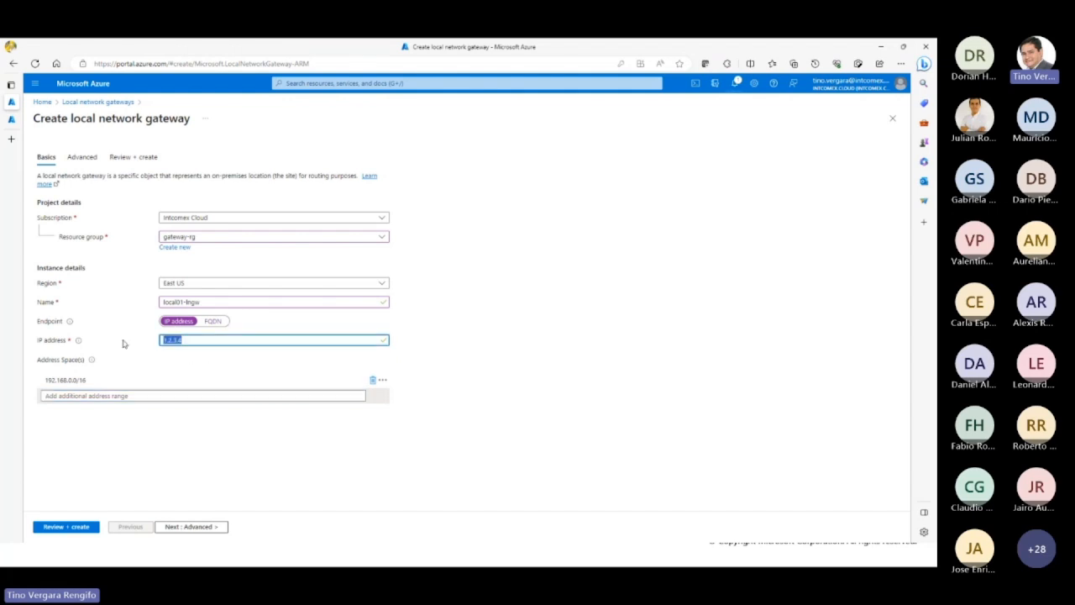
# Step: Leave the BGP settings unconfigured, validate the configuration and create the local network gateway
pyautogui.click(190, 527)
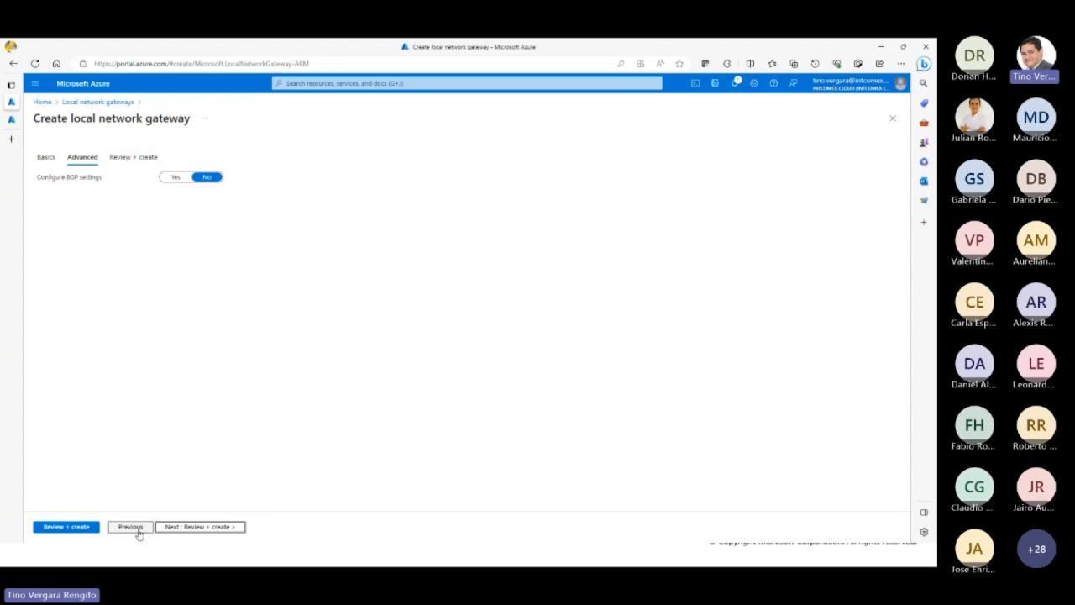
pyautogui.click(84, 531)
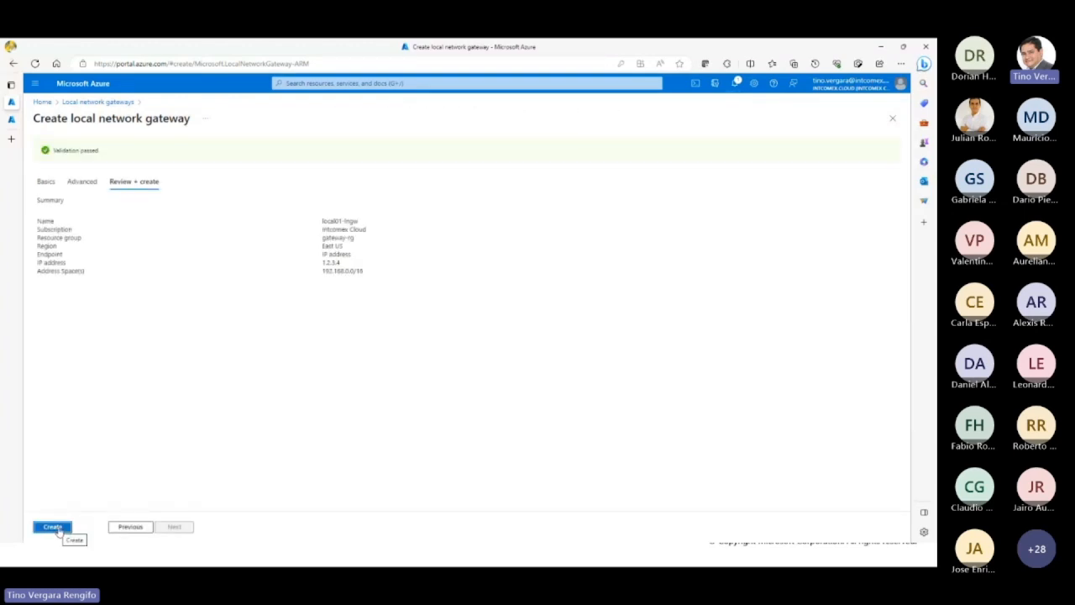
pyautogui.click(59, 529)
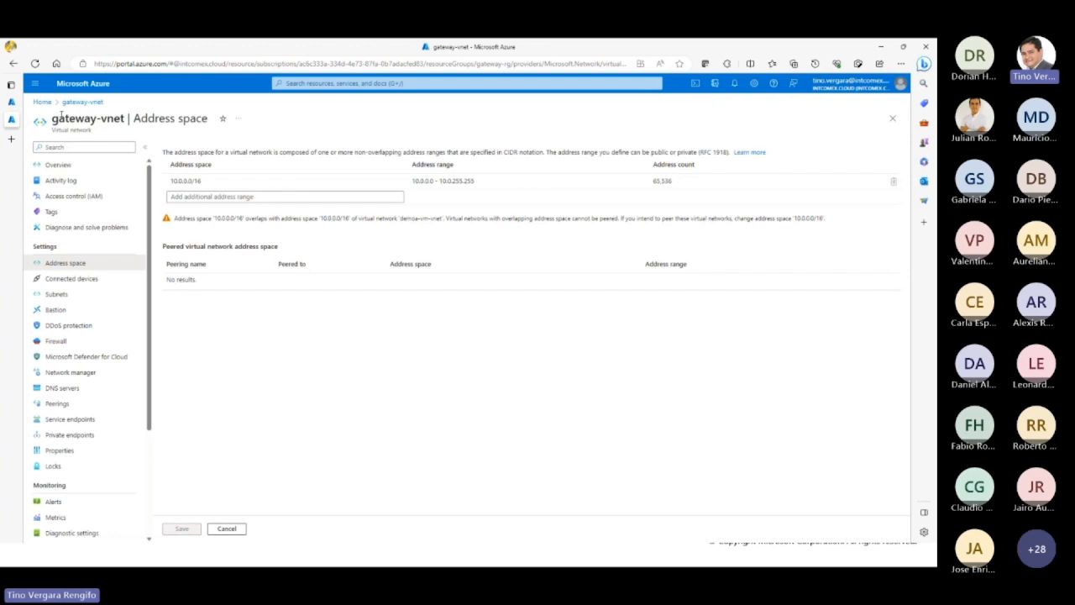
# Step: Check the portal notifications in both browser tabs for the status of the gateway deployments and close the list
pyautogui.click(83, 84)
pyautogui.click(734, 85)
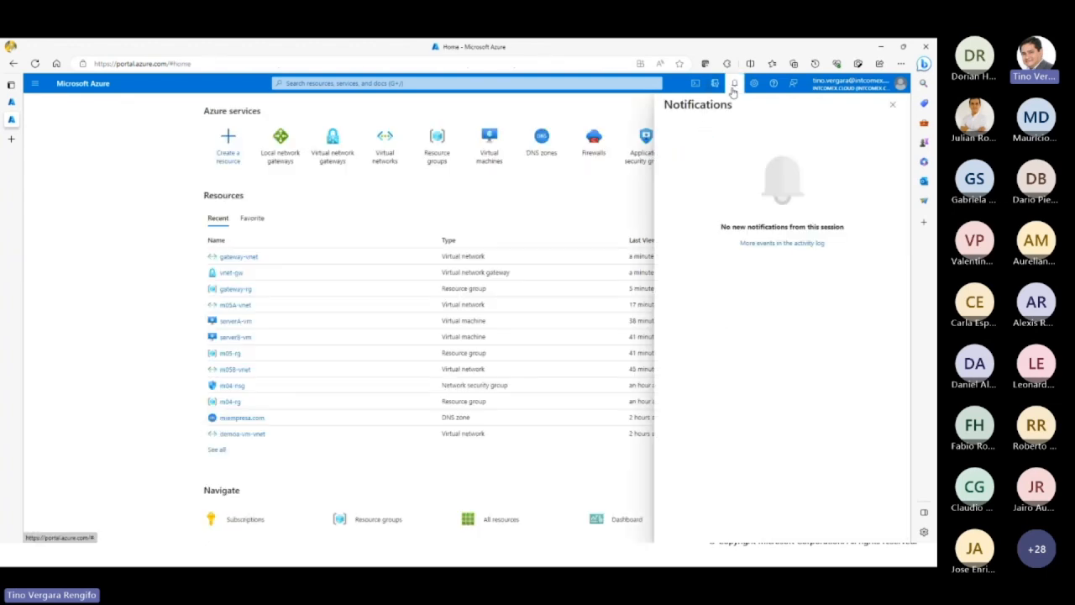
pyautogui.click(734, 85)
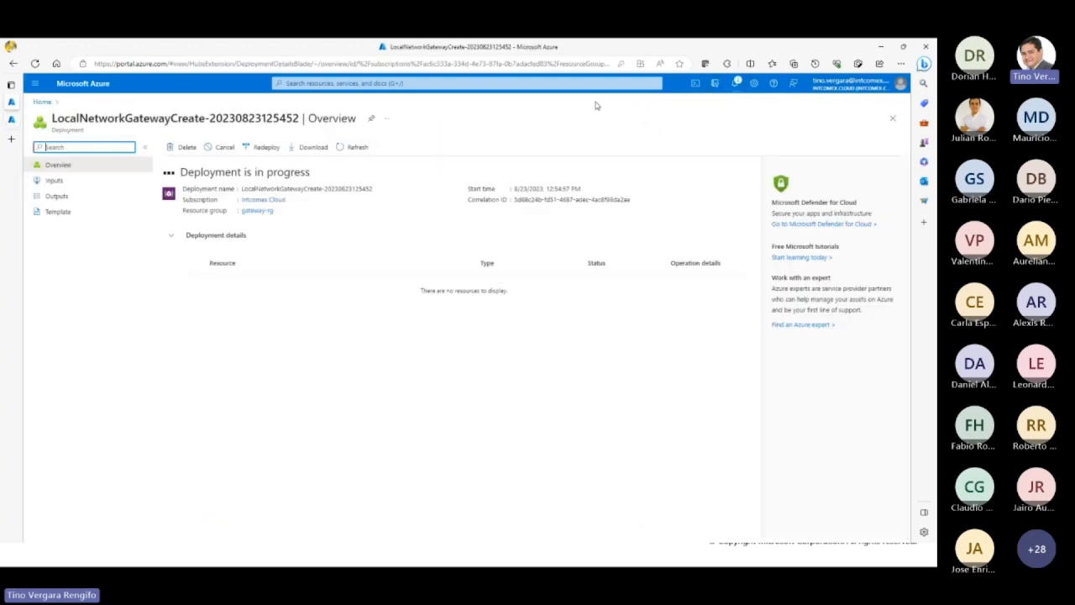
pyautogui.click(734, 84)
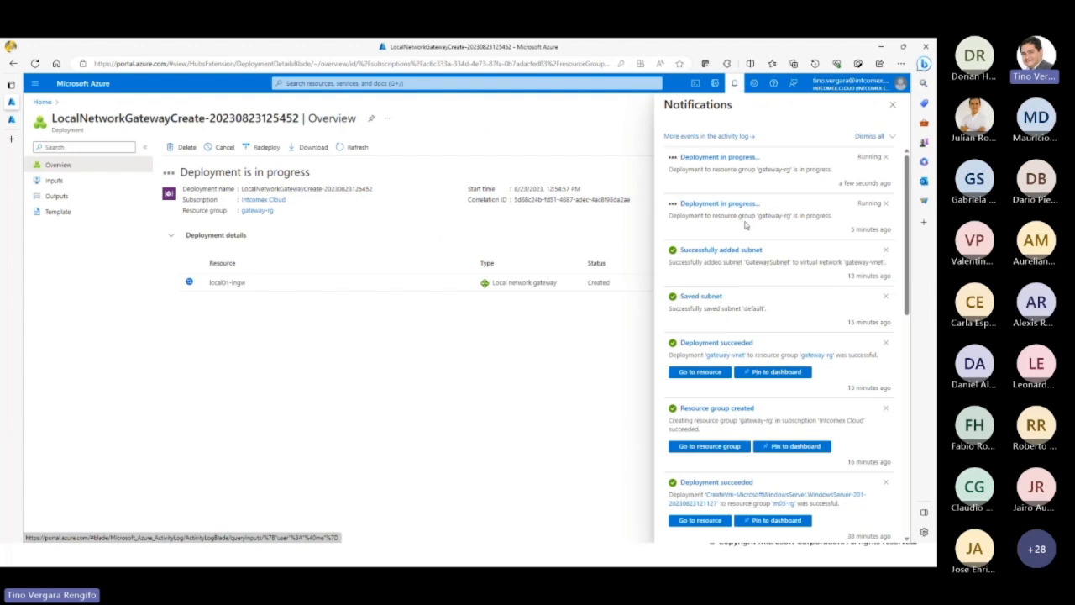
pyautogui.click(892, 106)
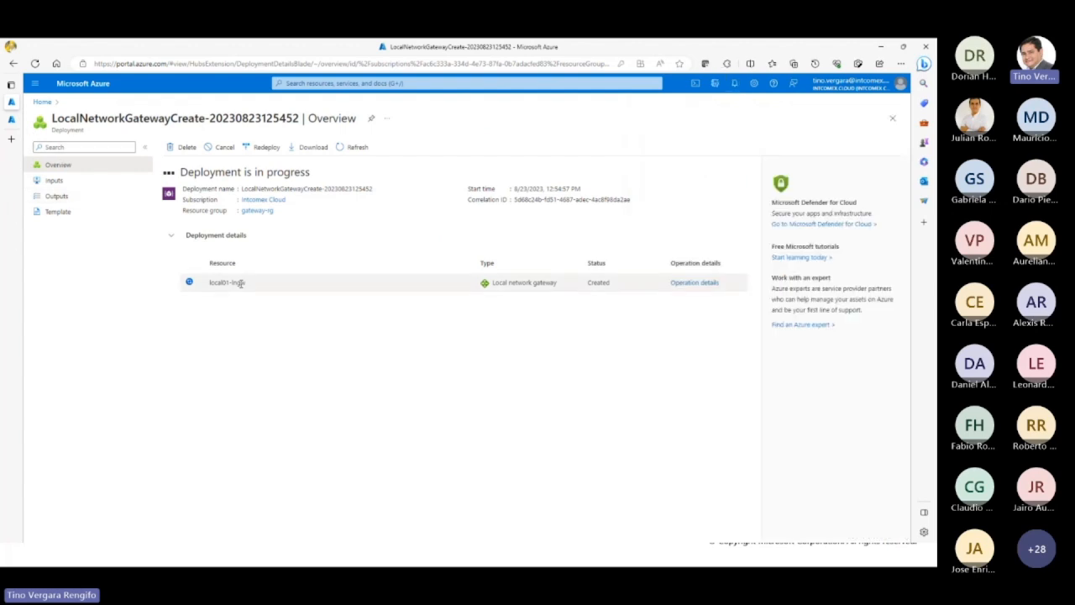
# Step: Return to the portal home and move the browser window off the Create Site-to-Site VPN Connections slide
pyautogui.click(49, 103)
pyautogui.moveTo(291, 53); pyautogui.dragTo(936, 235)
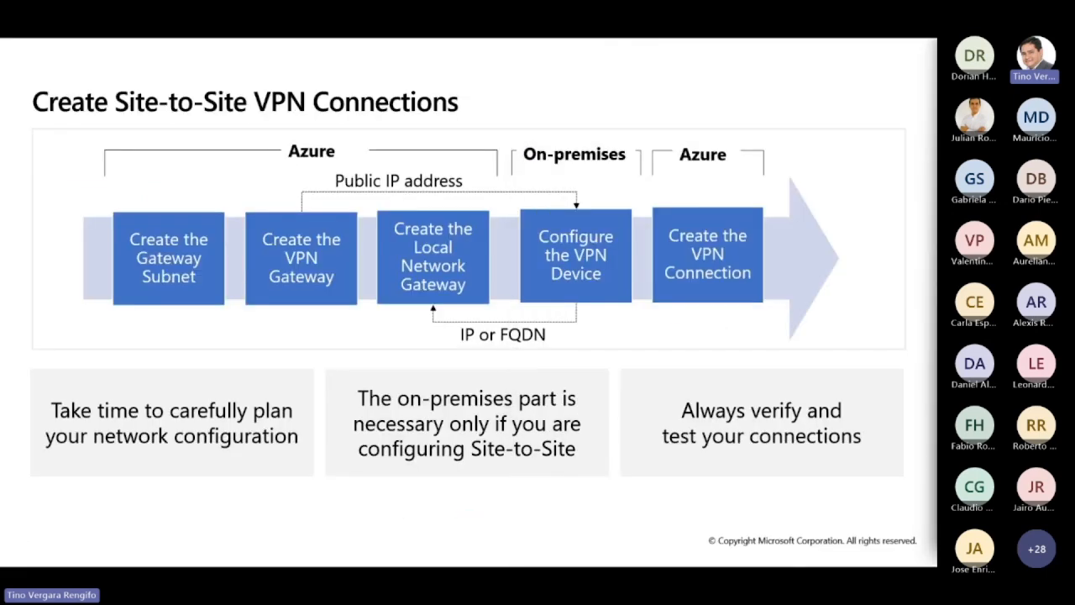
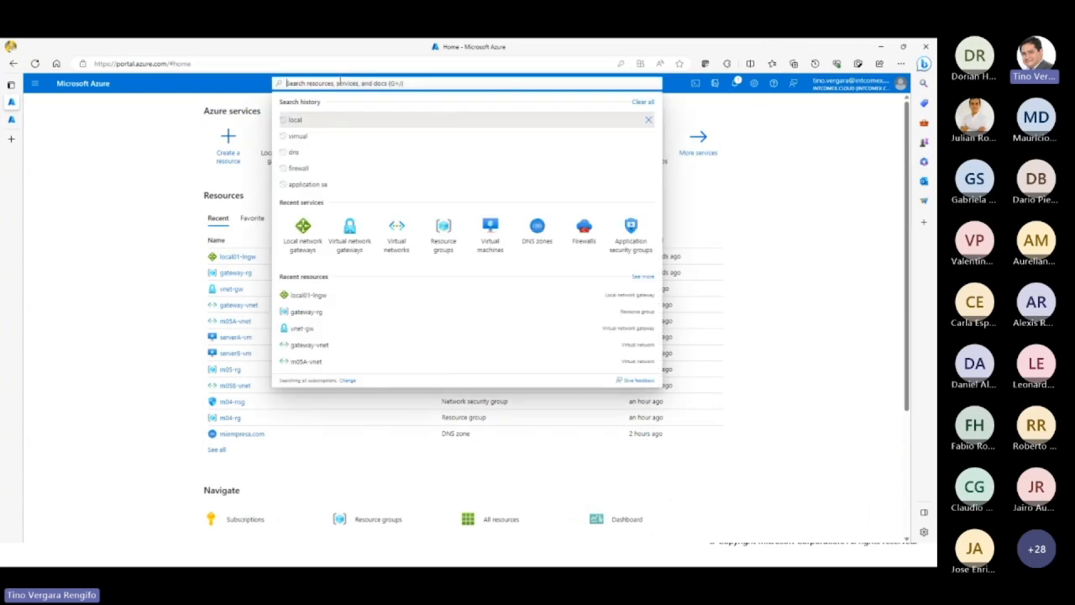
# Step: Find the Connections service by searching for connec and start creating a new connection
pyautogui.write('connec')
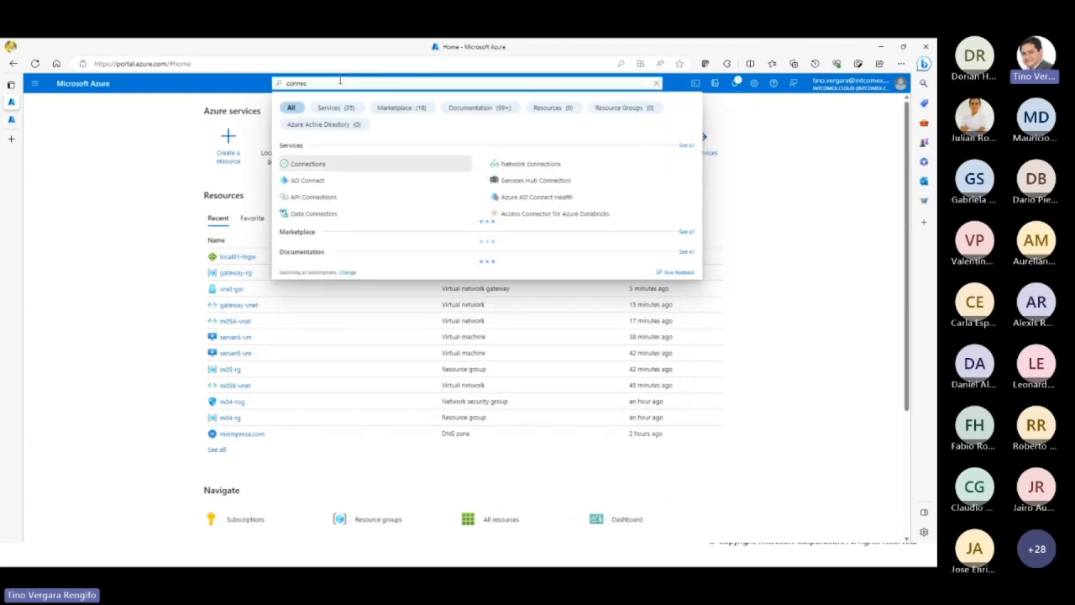
pyautogui.click(324, 165)
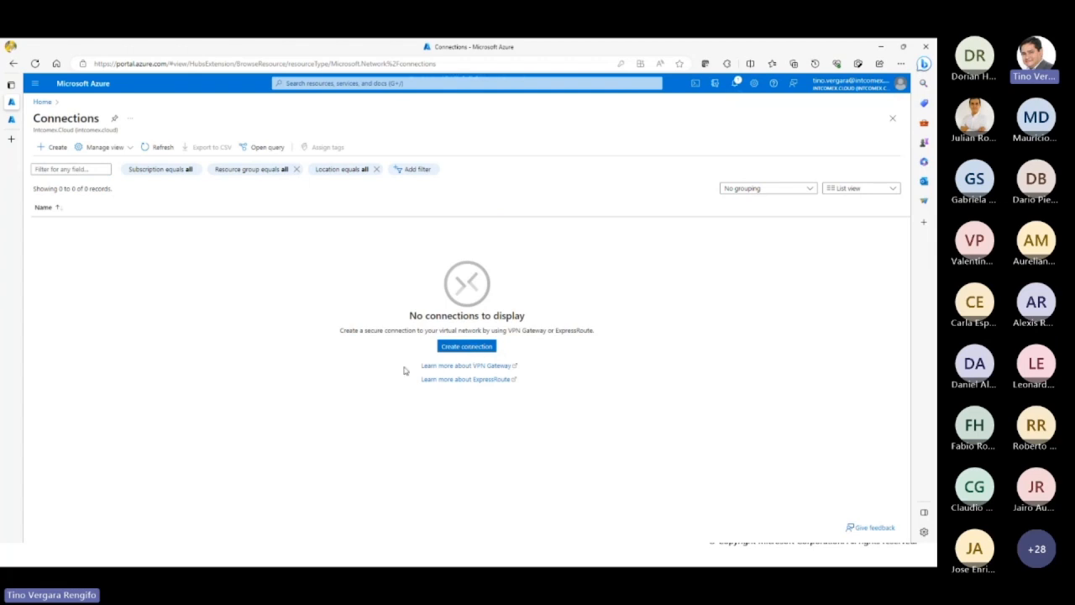
pyautogui.moveTo(17, 151)
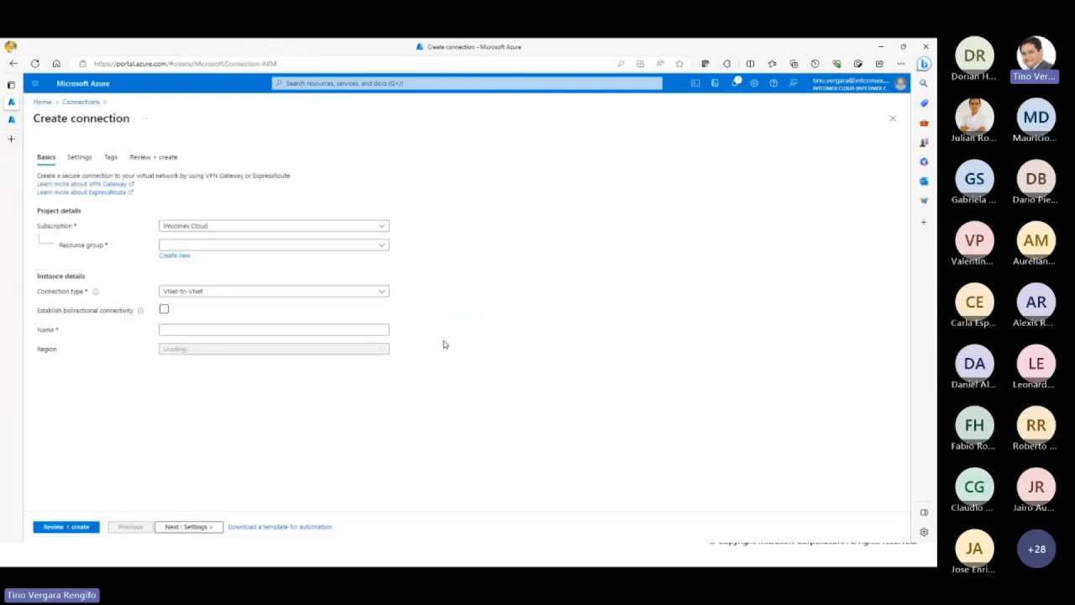
# Step: Assign the connection to the gateway-rg resource group and set its type to Site-to-site (IPsec)
pyautogui.click(382, 245)
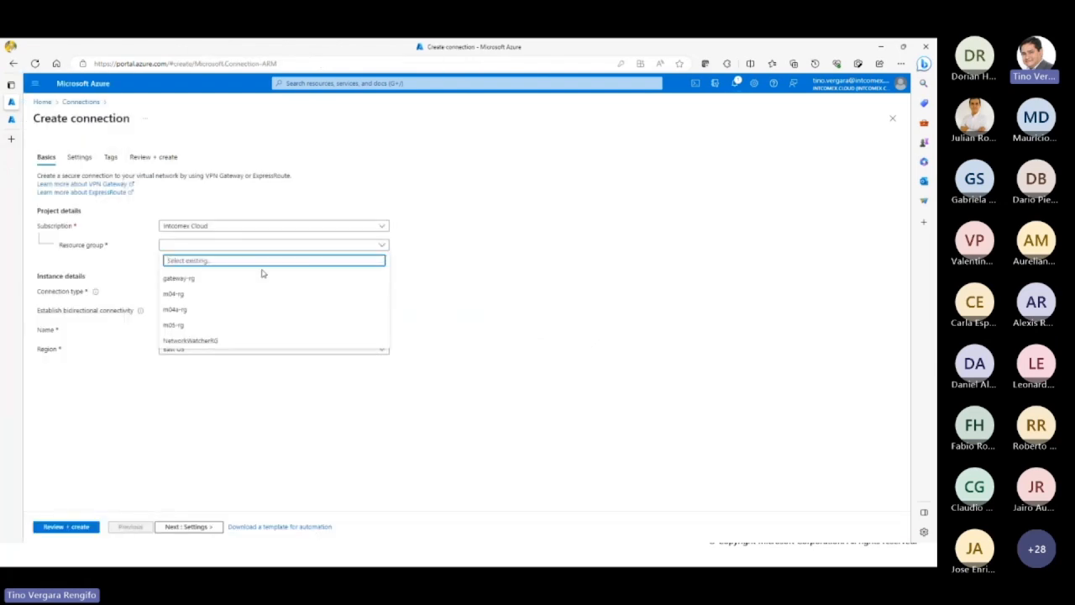
pyautogui.click(233, 280)
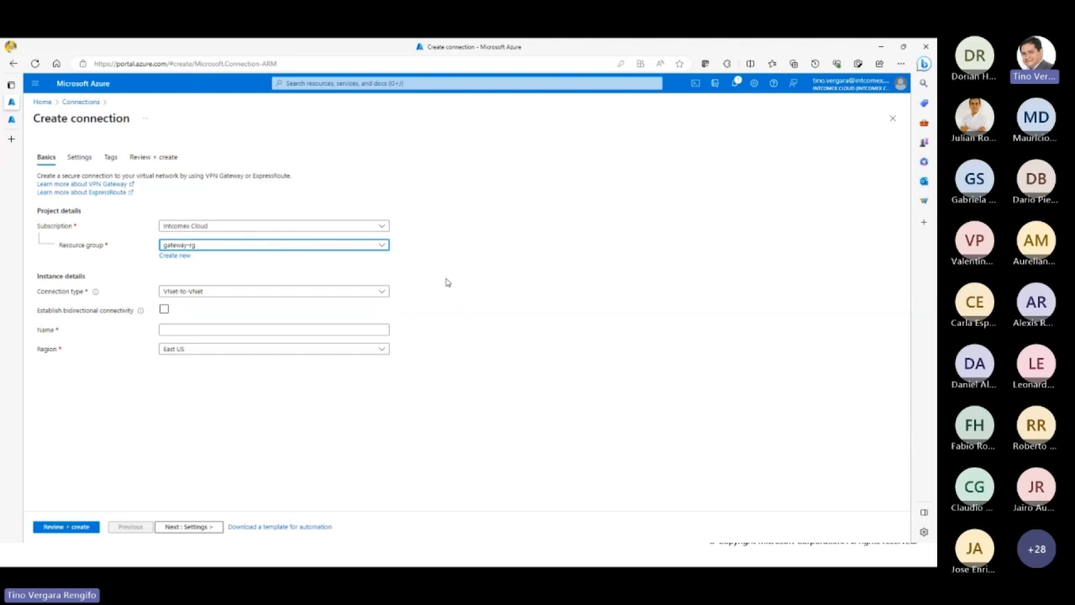
pyautogui.click(227, 295)
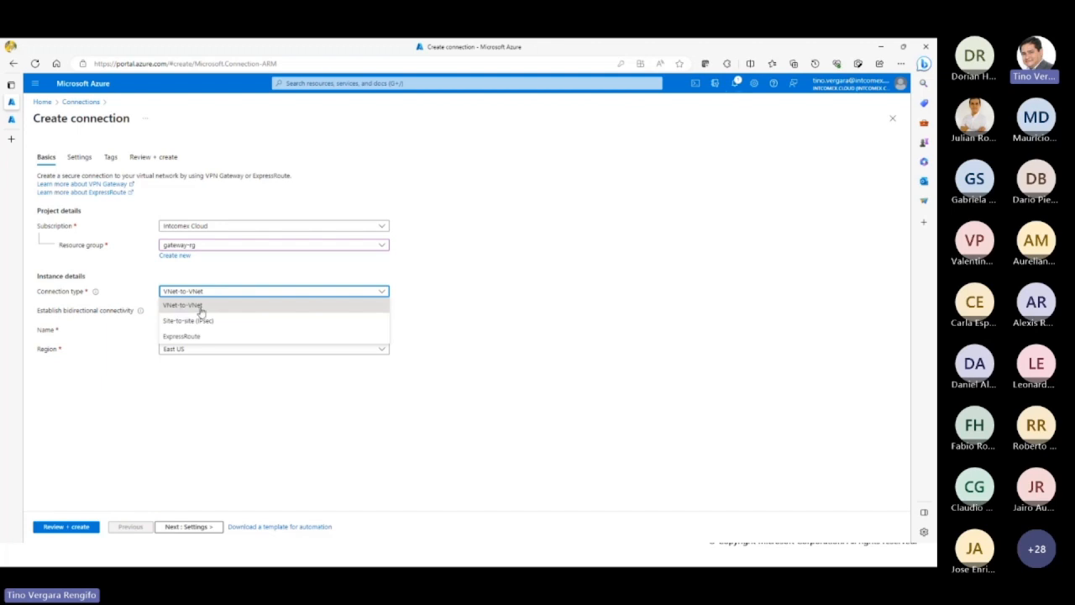
pyautogui.click(177, 325)
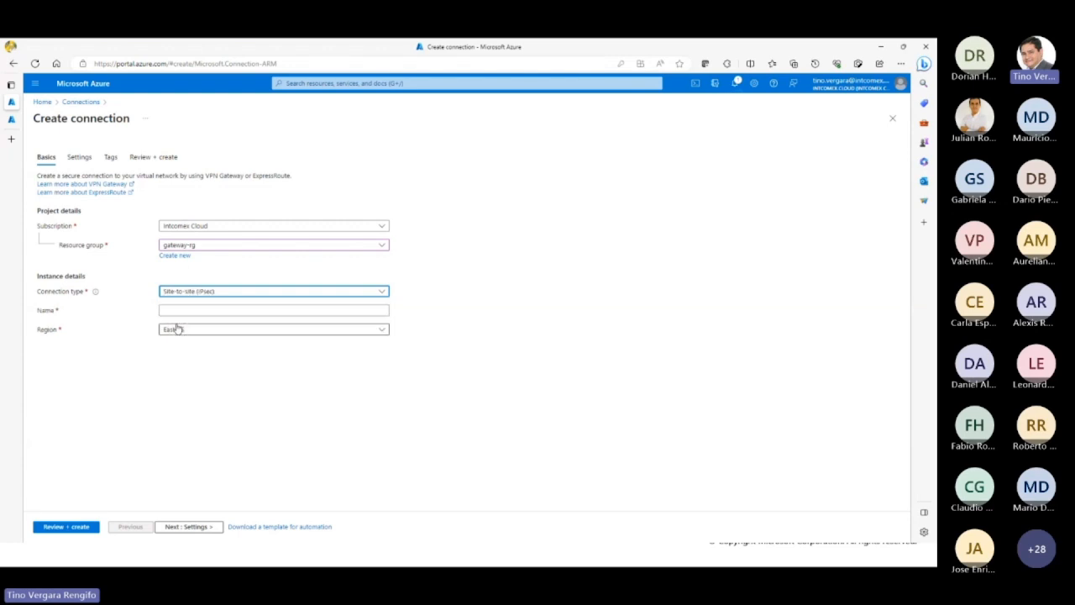
# Step: Name the connection Azure-to-Local and continue to its settings
pyautogui.click(359, 311)
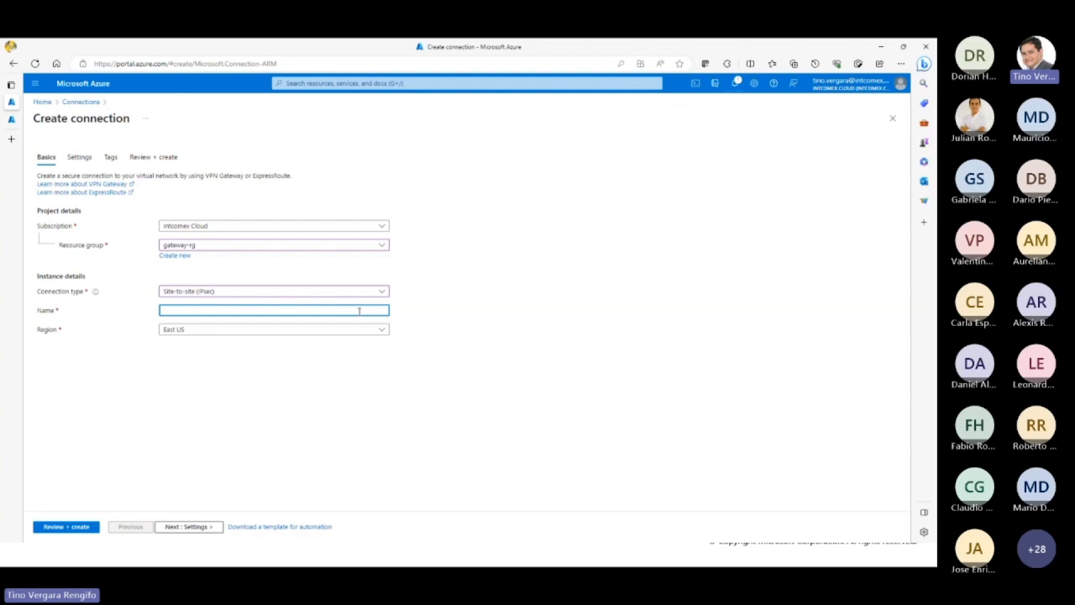
pyautogui.write('Azure-to-Local')
pyautogui.click(199, 527)
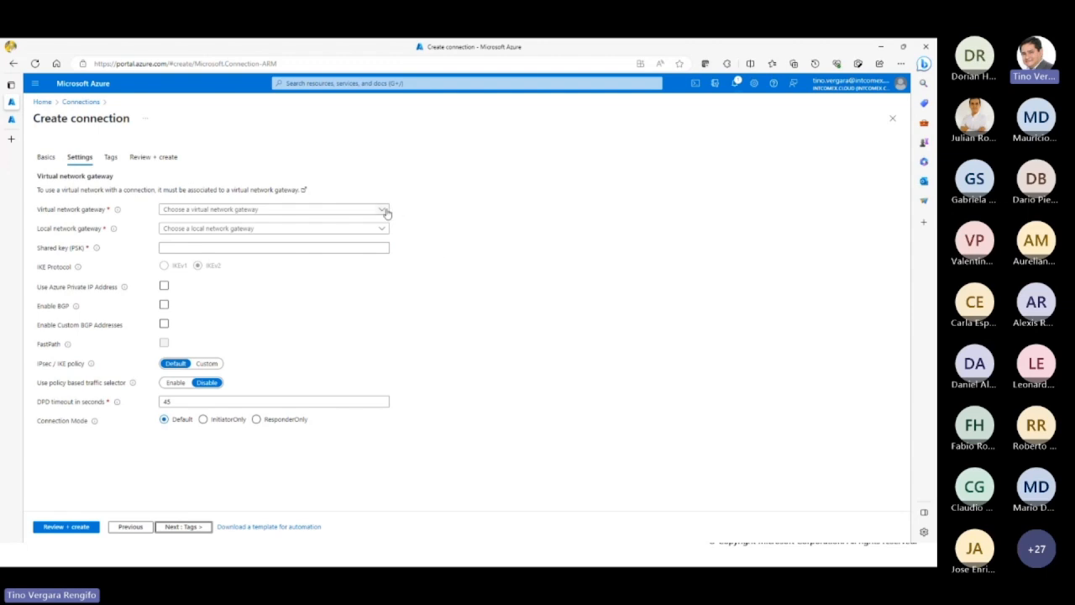
# Step: Check the available virtual network gateways and choose local01-lngw as the connection's local network gateway
pyautogui.click(189, 212)
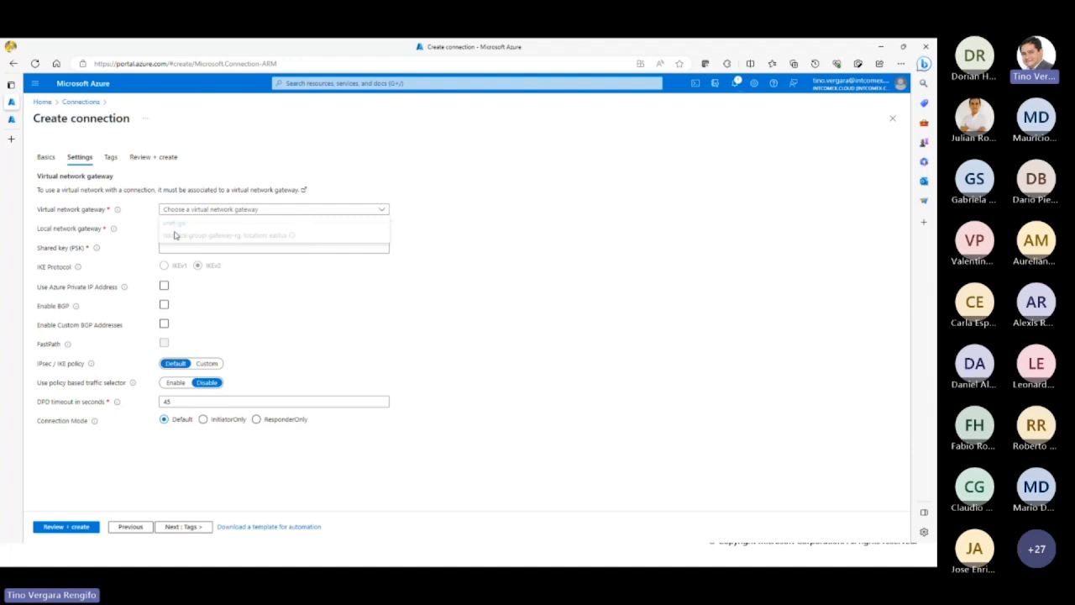
pyautogui.click(84, 217)
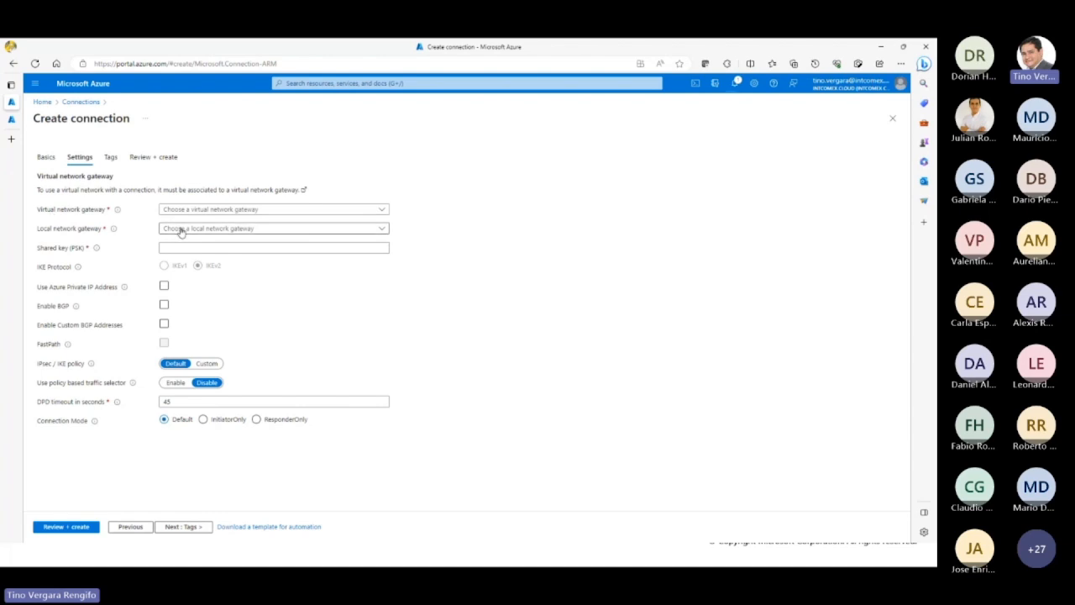
pyautogui.click(198, 229)
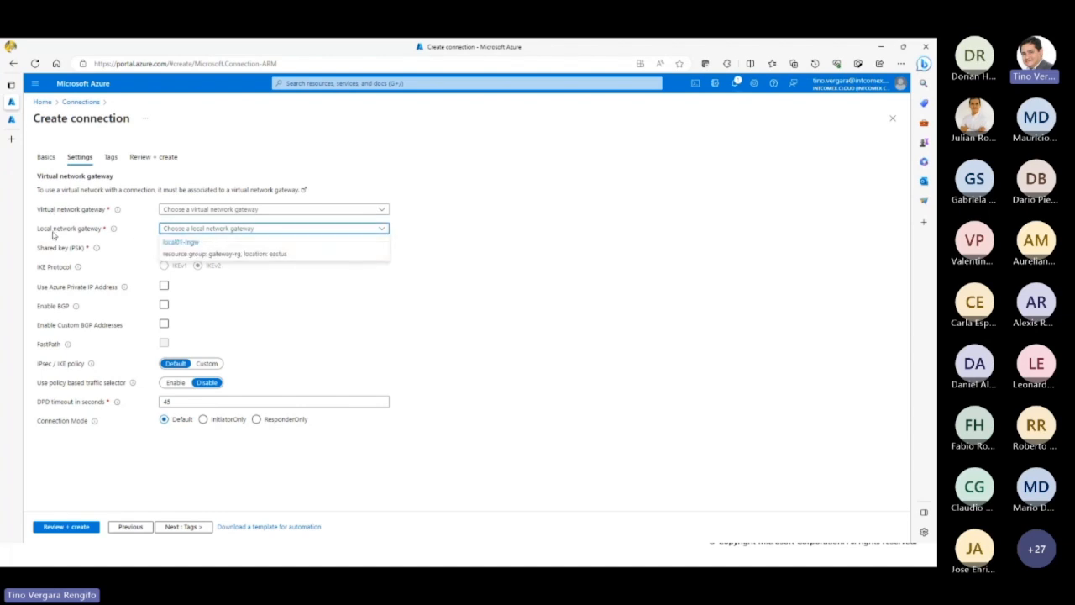
pyautogui.click(180, 242)
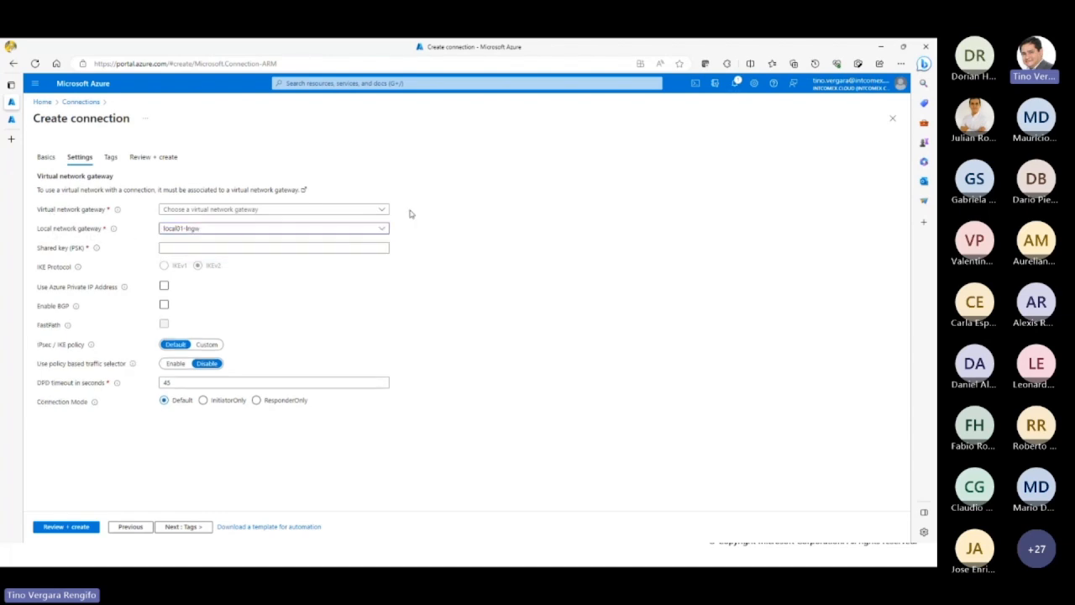
pyautogui.click(207, 248)
pyautogui.click(206, 248)
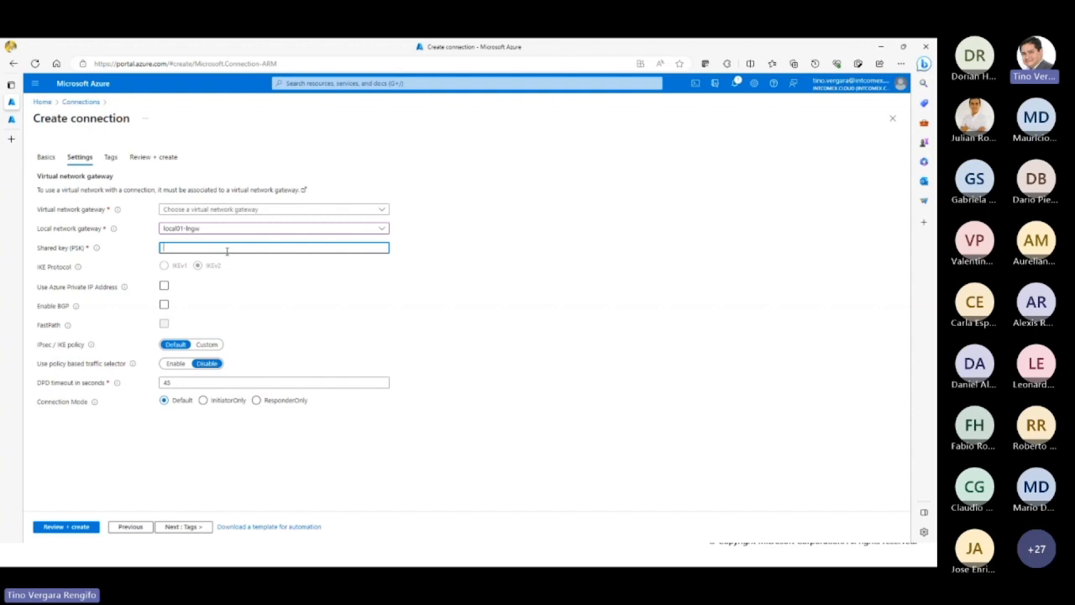
# Step: Move the browser window aside to view the Site-to-Site VPN steps on the slide, and maximize it again
pyautogui.moveTo(454, 47); pyautogui.dragTo(617, 333)
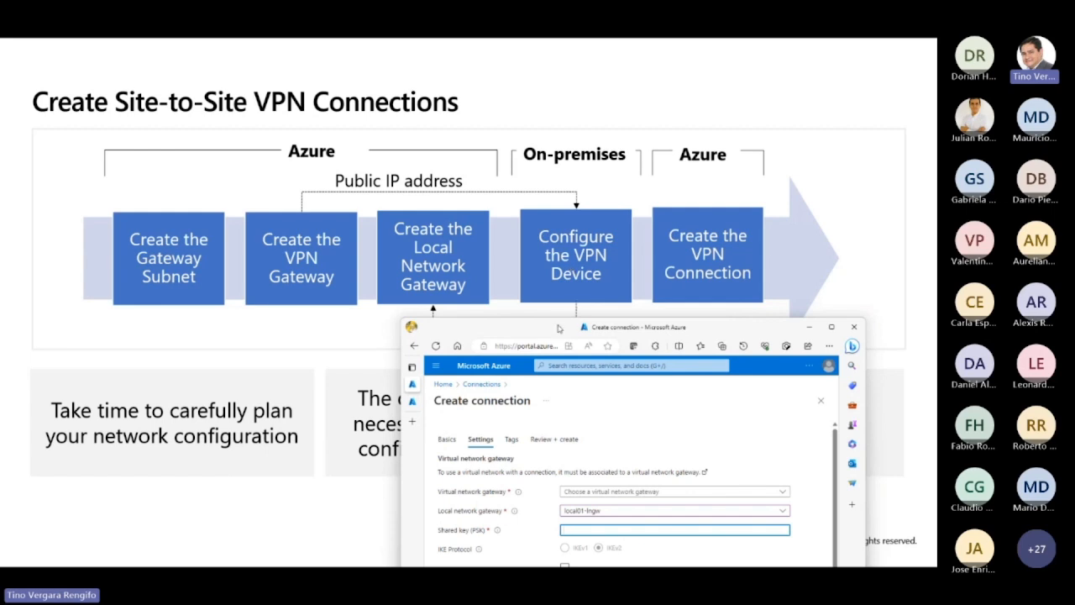
pyautogui.moveTo(557, 327); pyautogui.dragTo(468, 203)
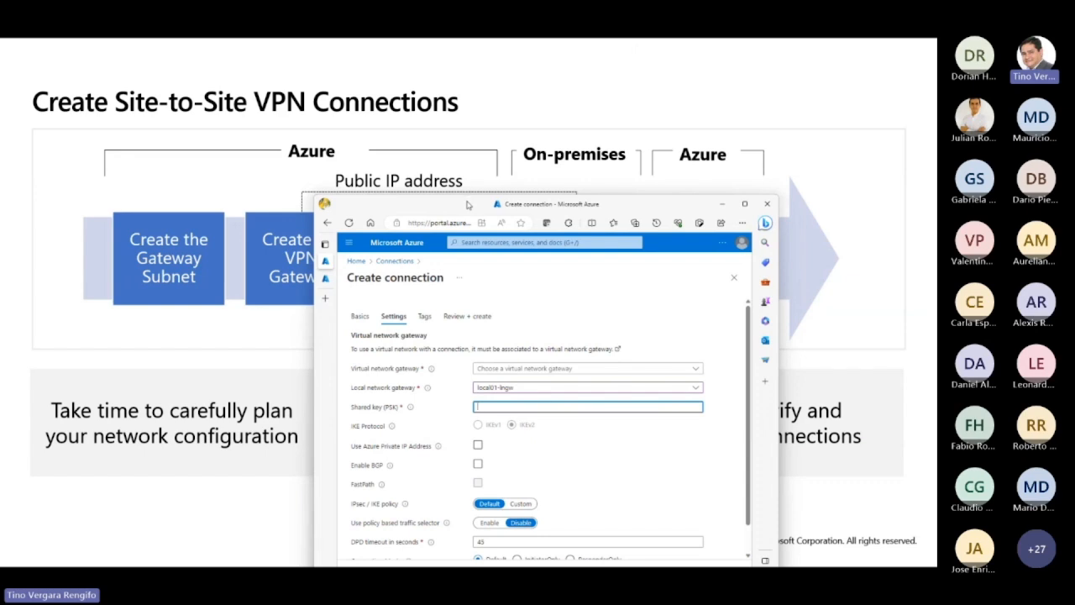
pyautogui.doubleClick(467, 207)
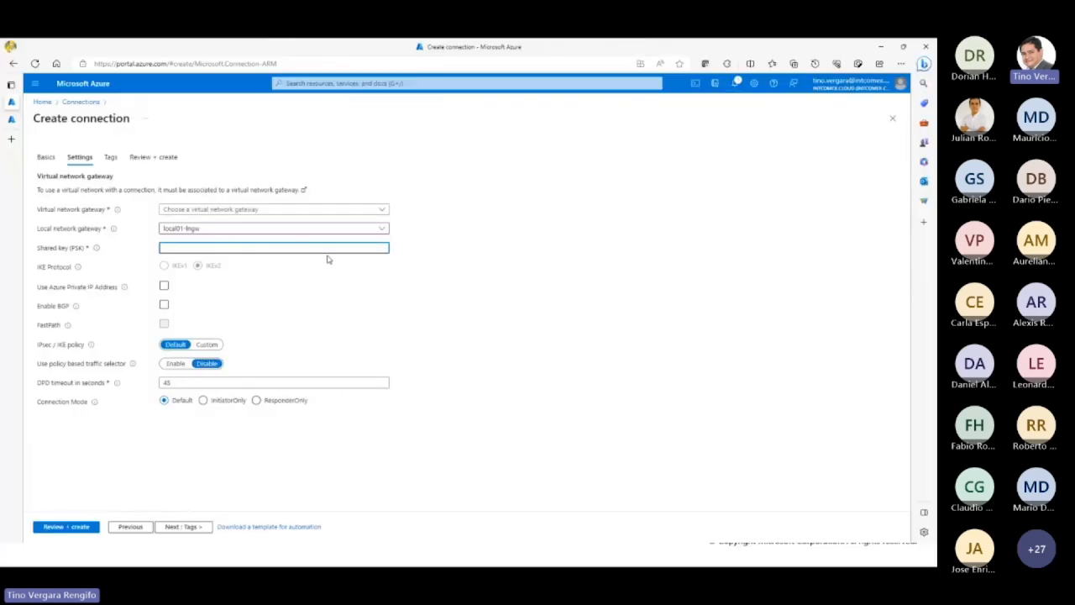
# Step: Enter the connection's shared key (PSK) and reveal it to check the entry
pyautogui.write('•••••••••••')
pyautogui.click(374, 248)
pyautogui.moveTo(218, 247); pyautogui.dragTo(143, 250)
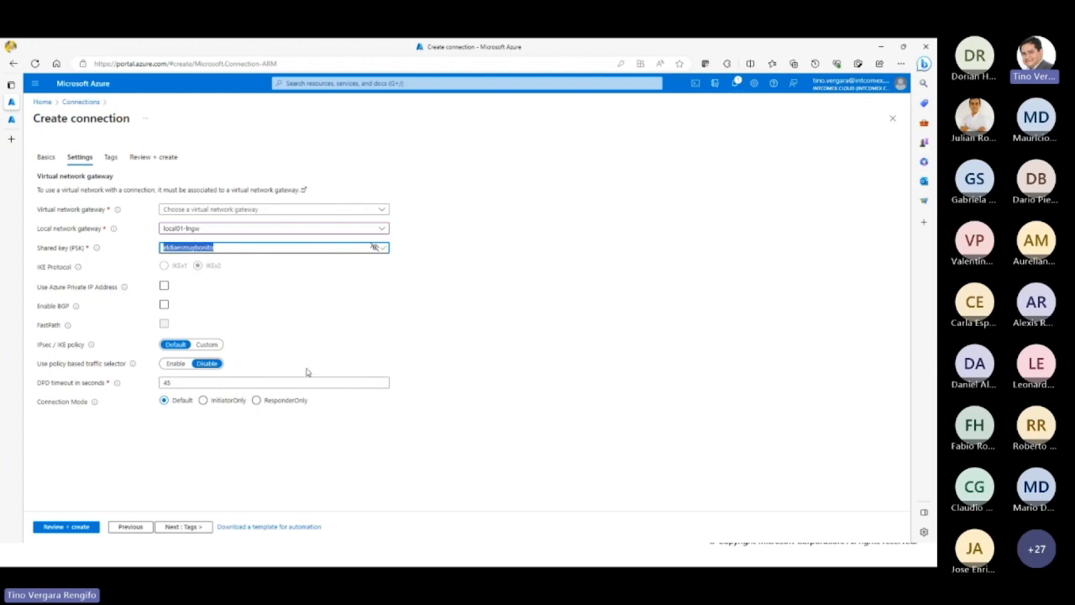
# Step: Enable BGP for the connection and try to choose vnet-gw as the virtual network gateway
pyautogui.click(250, 309)
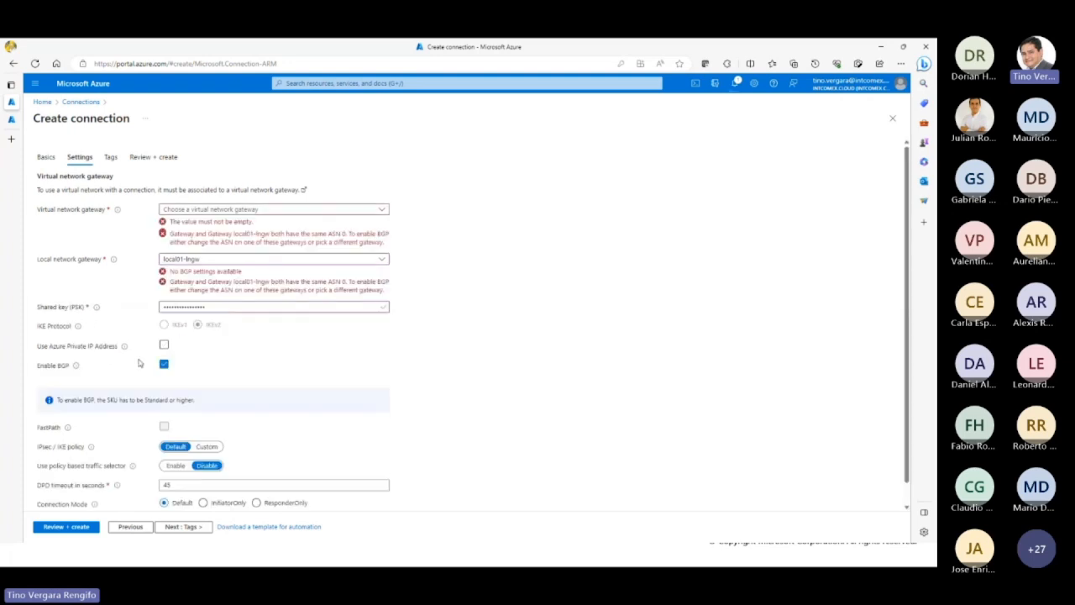
pyautogui.click(274, 210)
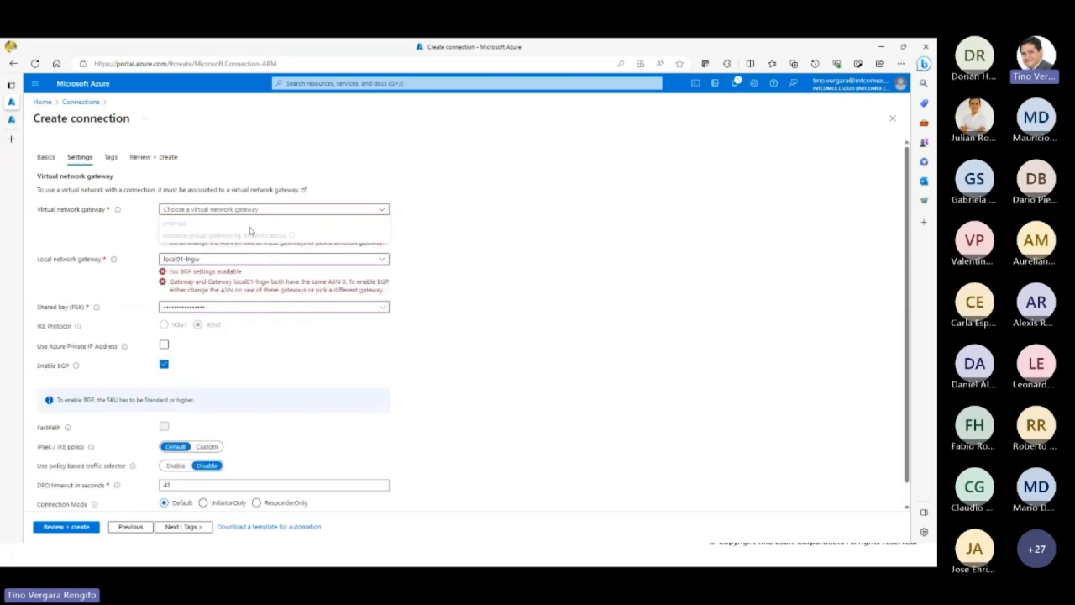
pyautogui.click(554, 287)
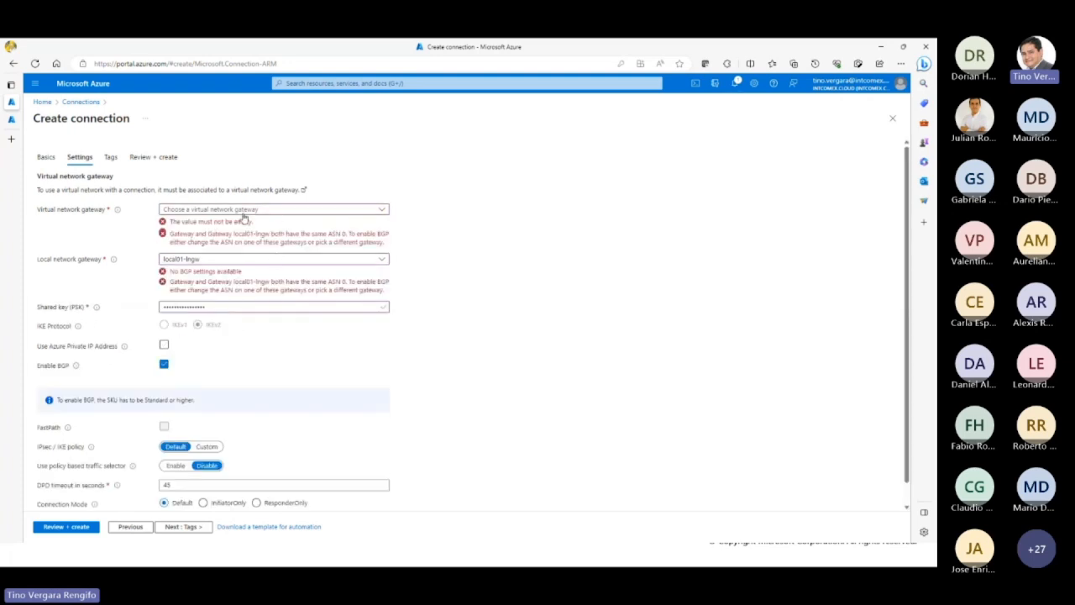
pyautogui.click(244, 212)
# Step: Check the portal notifications for the status of the gateway-rg deployment and close the list
pyautogui.click(737, 85)
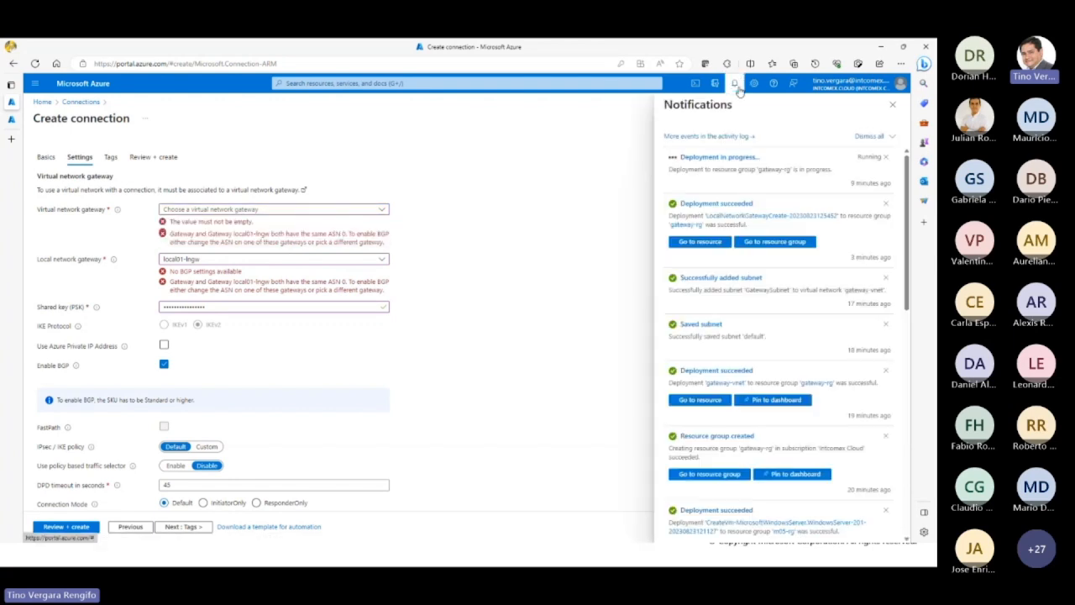
pyautogui.click(737, 86)
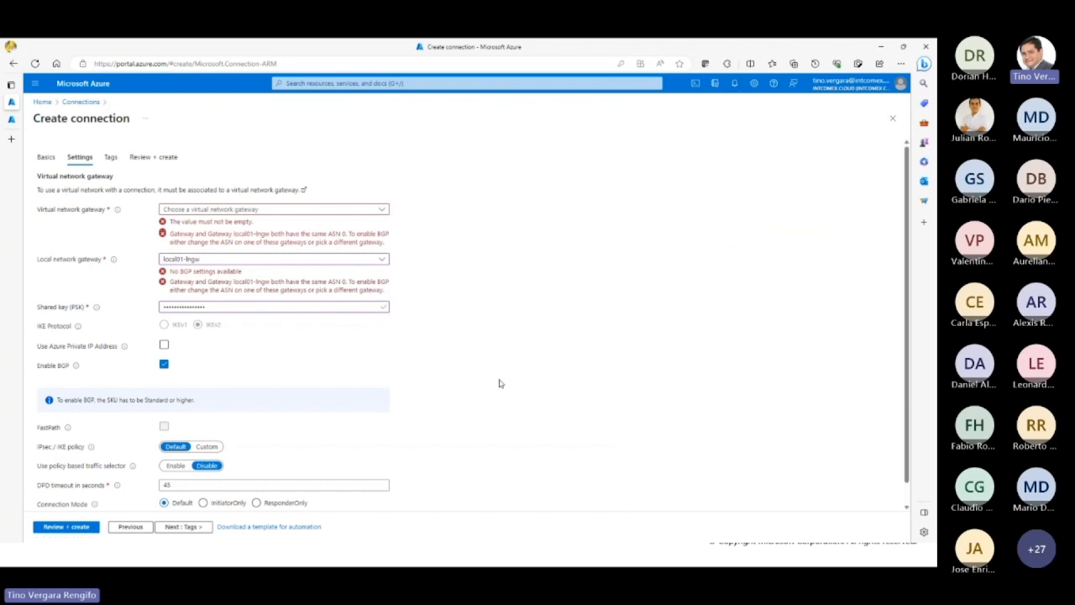
# Step: Disable BGP, and switch the IPsec / IKE policy to Custom and back to Default
pyautogui.scroll(-1, 487, 424)
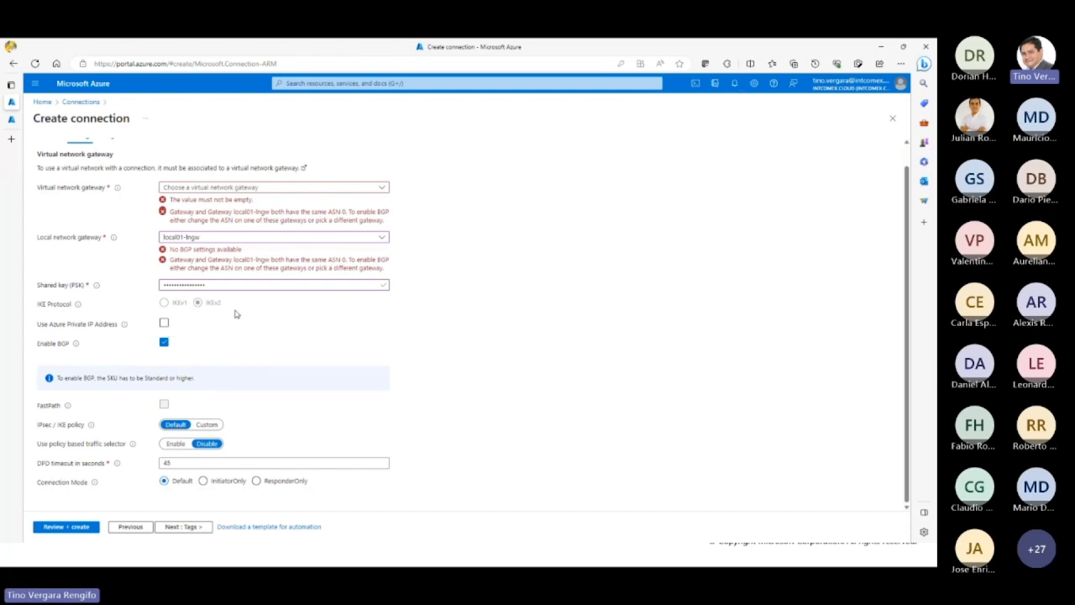
pyautogui.click(164, 343)
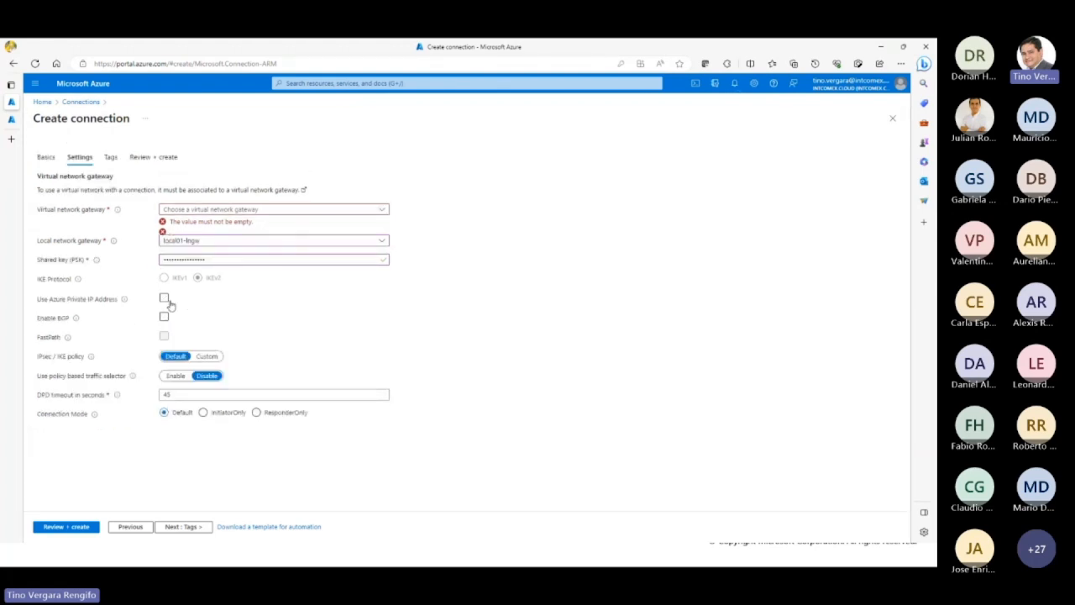
pyautogui.click(164, 298)
pyautogui.click(206, 362)
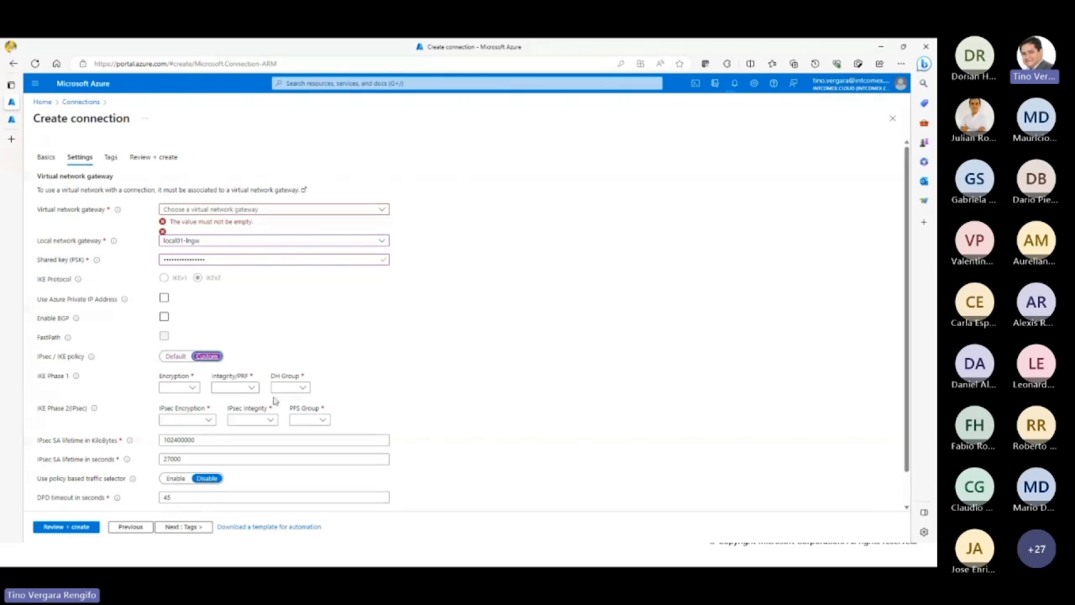
pyautogui.click(174, 357)
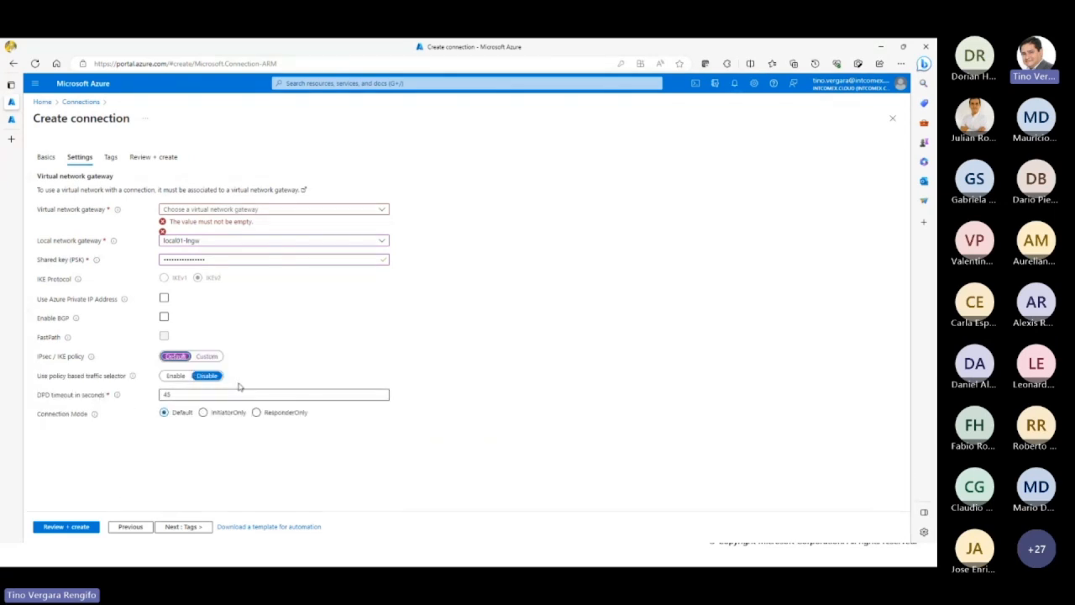
# Step: Recheck the virtual network gateway choices and move the browser window off the Create Site-to-Site VPN Connections slide
pyautogui.click(222, 212)
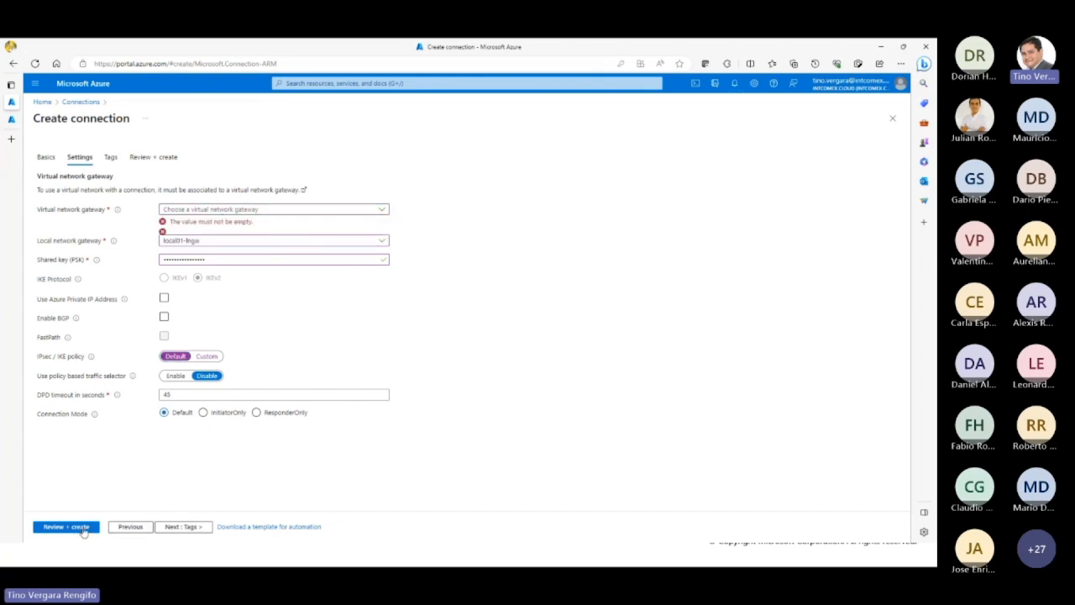
pyautogui.moveTo(254, 50); pyautogui.dragTo(934, 243)
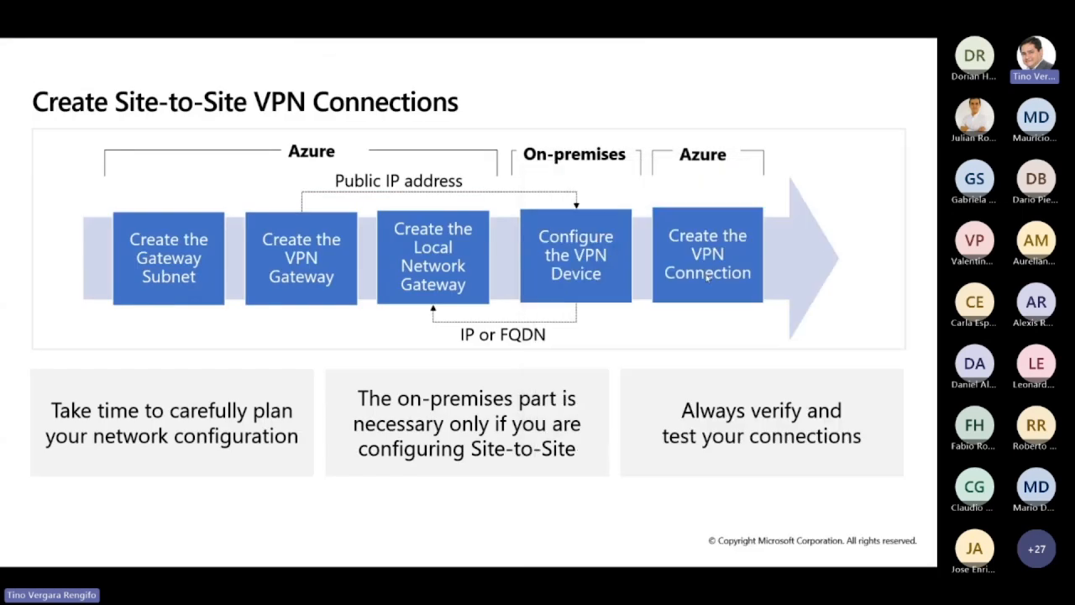